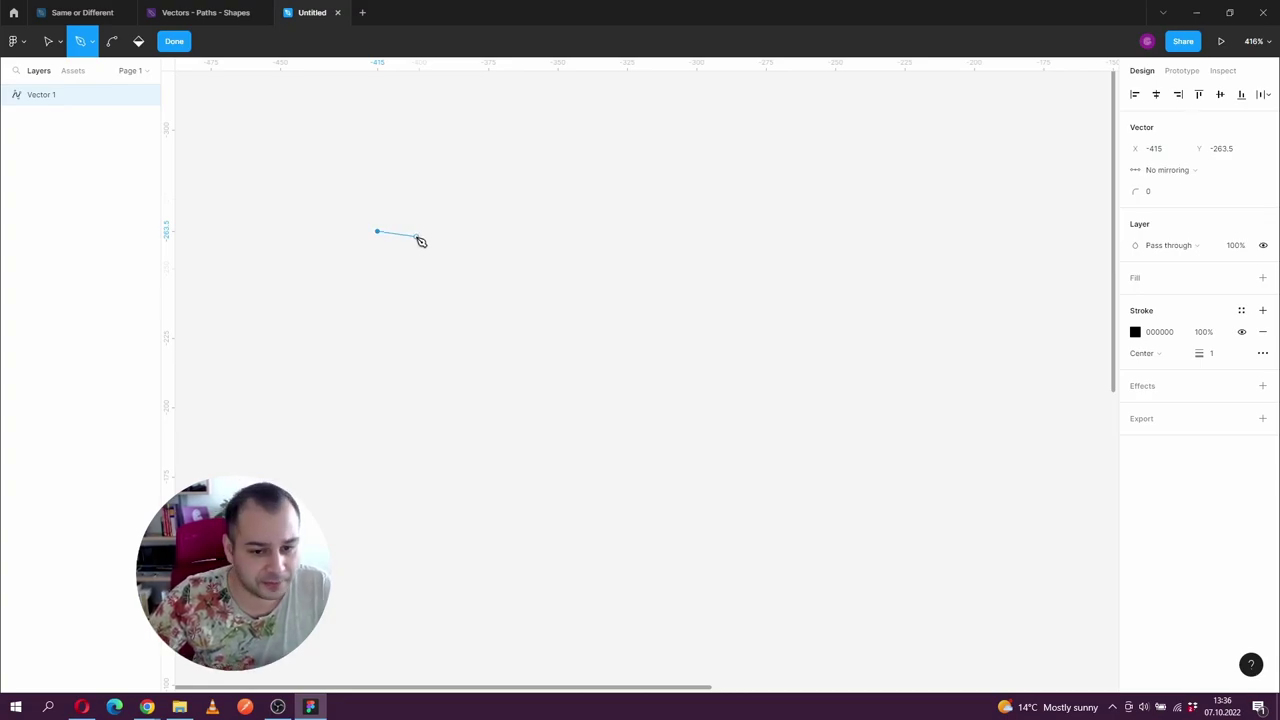
Draw the rest of the straight-segment Pen path as a heartbeat zigzag with flat ends, about 115.5 × 30, and return to the Move tool
click(512, 231)
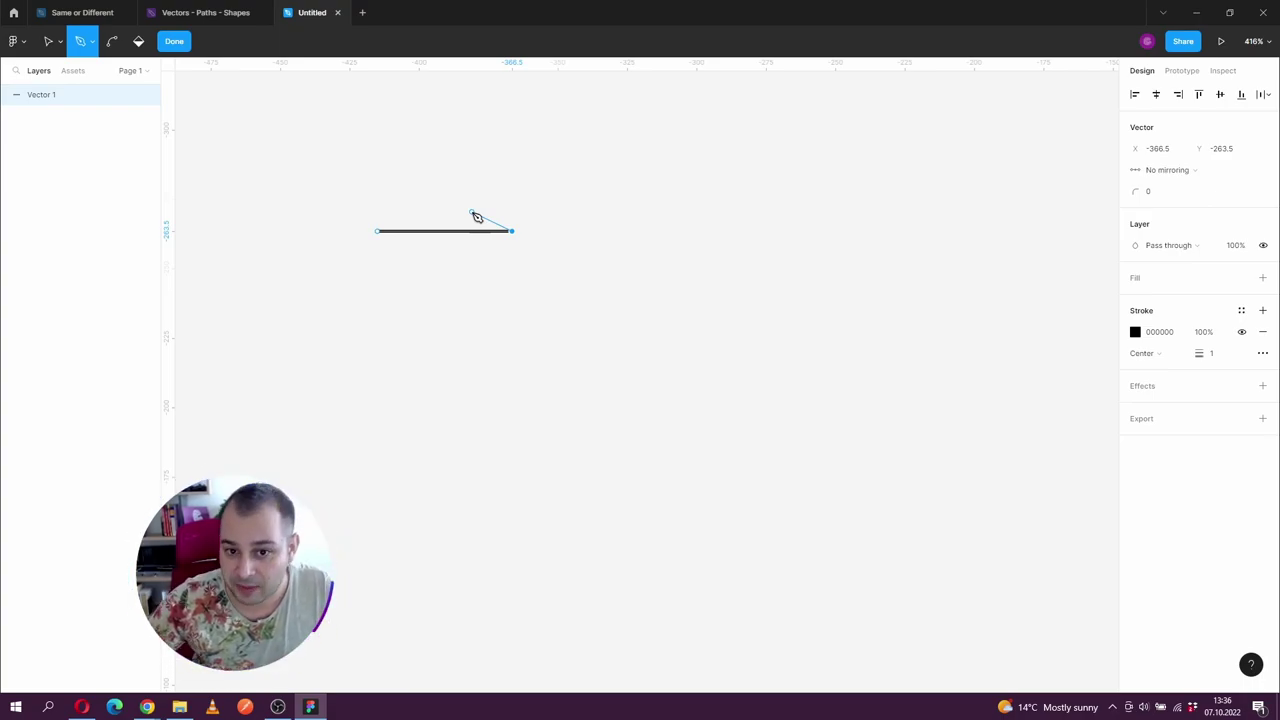
click(545, 199)
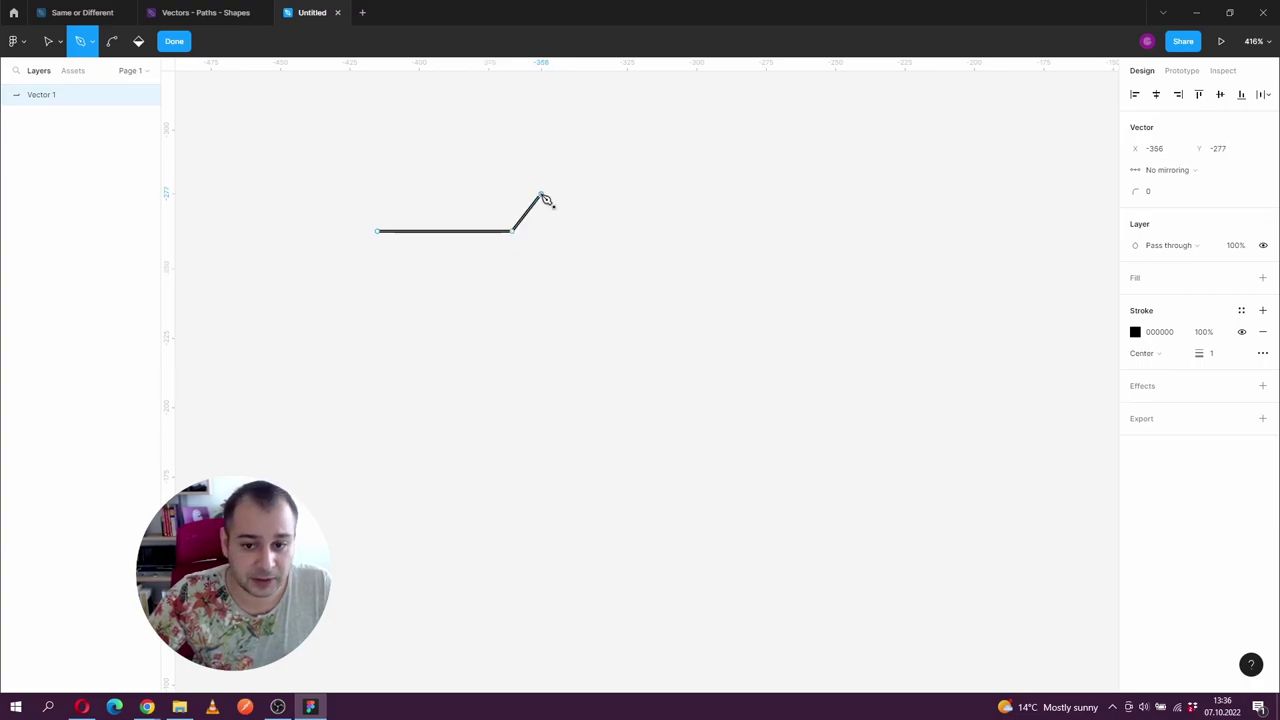
click(582, 280)
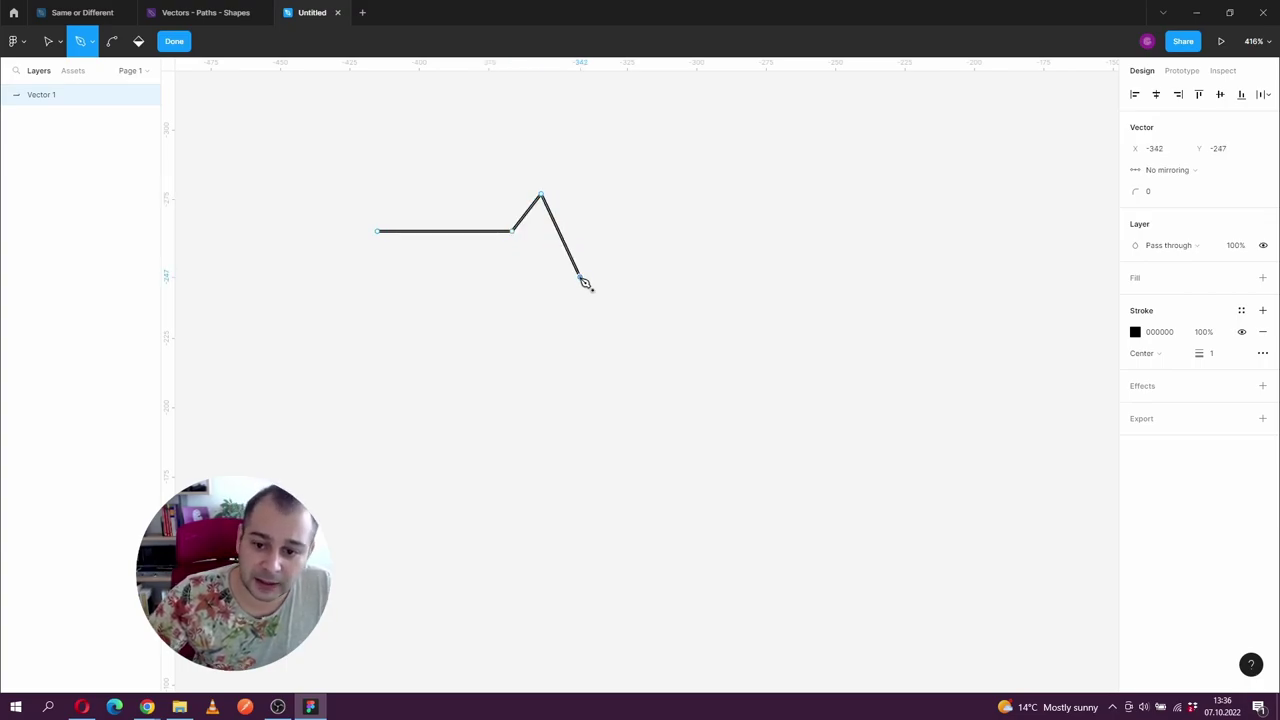
click(617, 231)
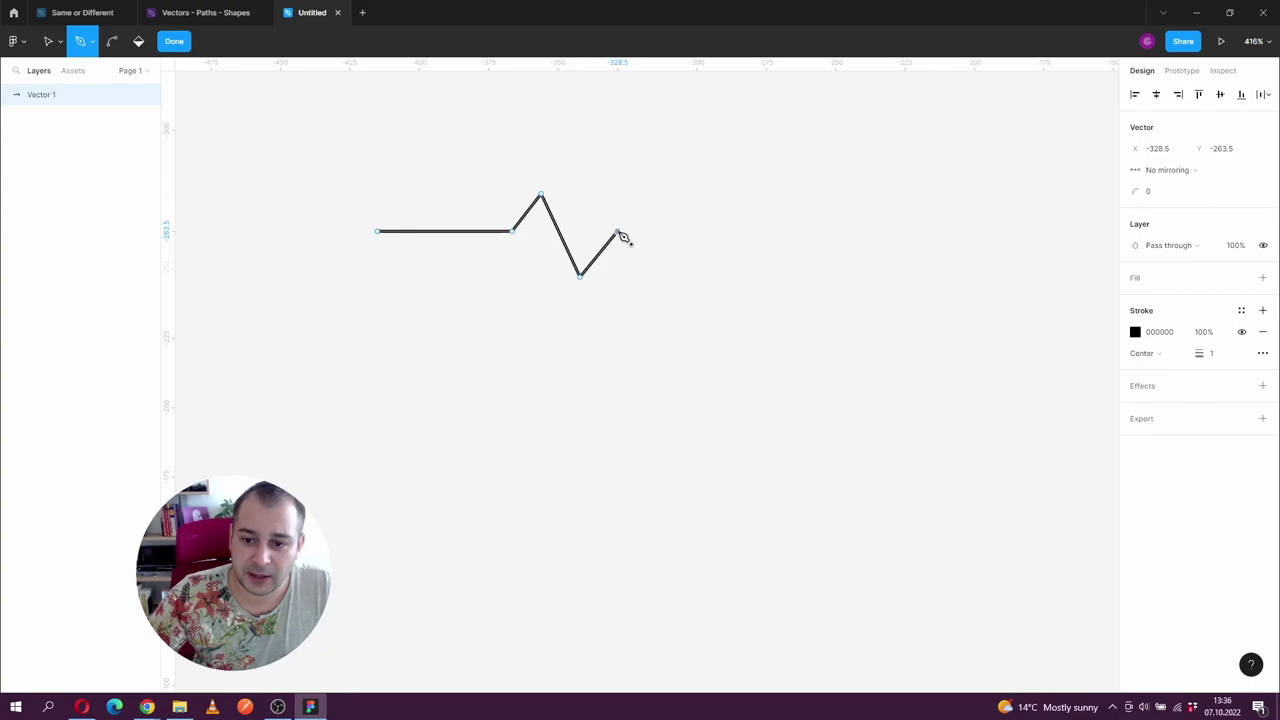
click(698, 232)
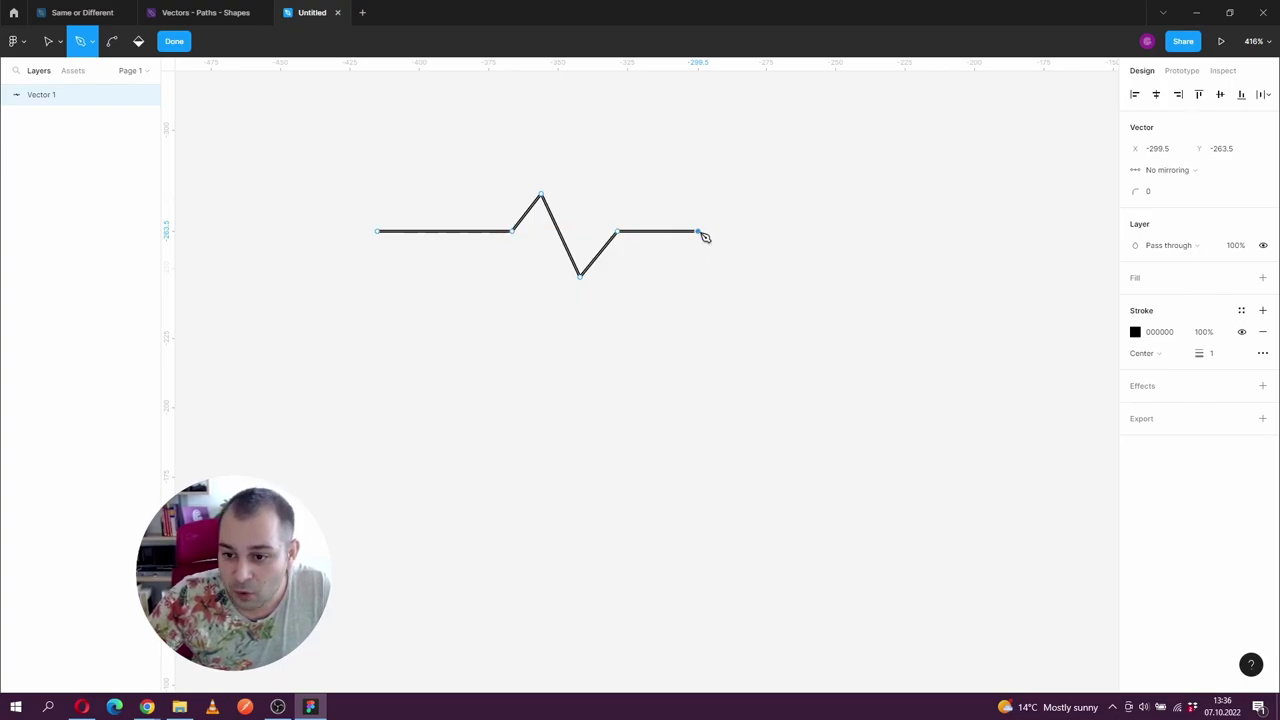
key(Escape)
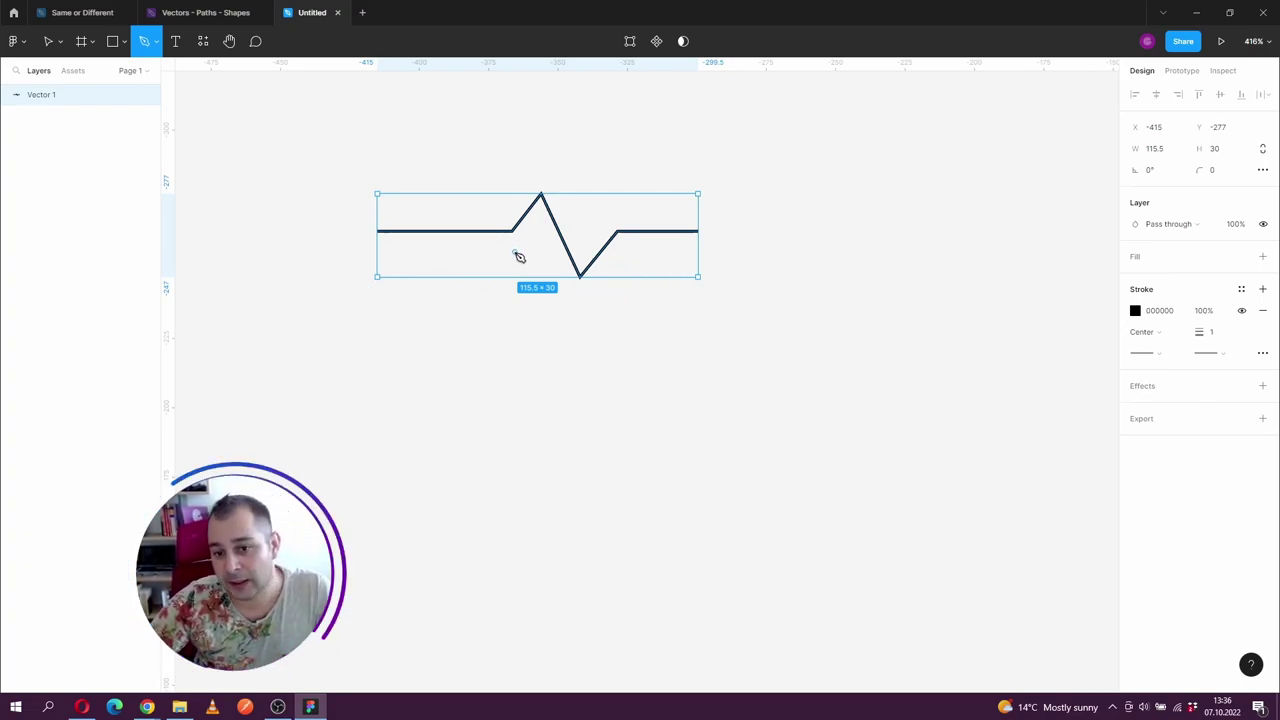
click(57, 42)
click(55, 74)
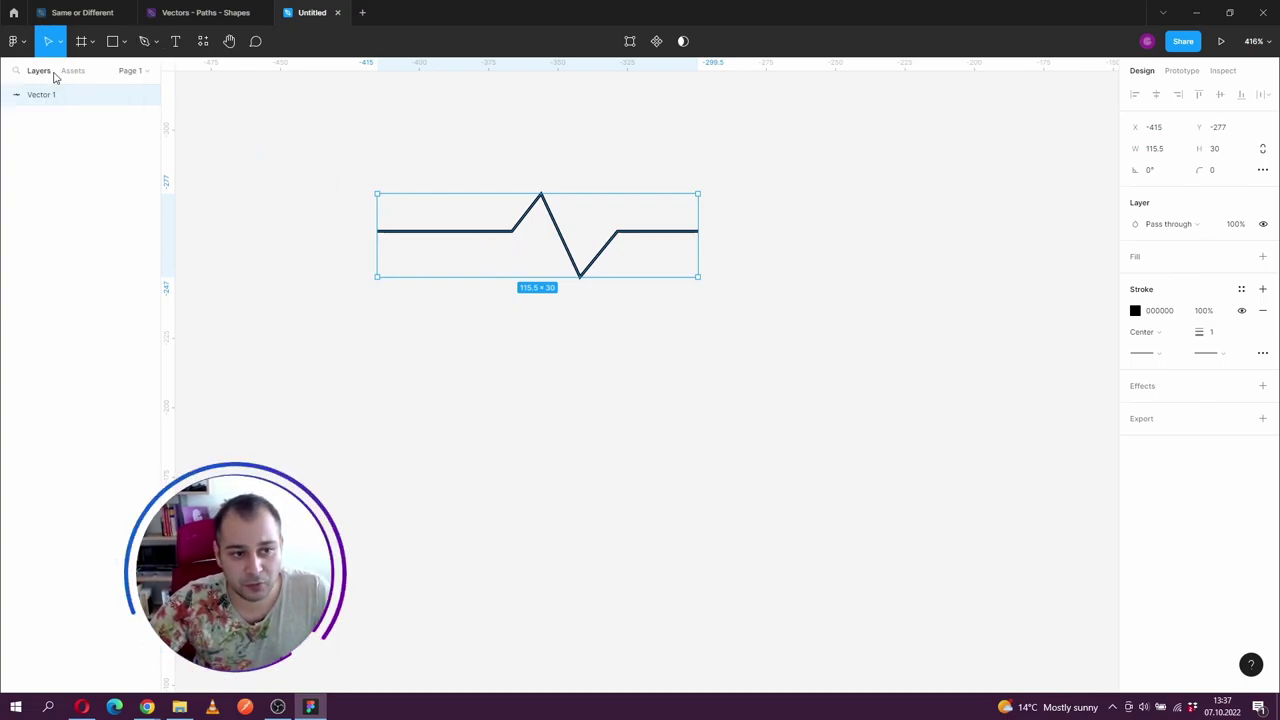
Edit the zigzag path and move its lowest point to about X -341, Y -248
double_click(478, 234)
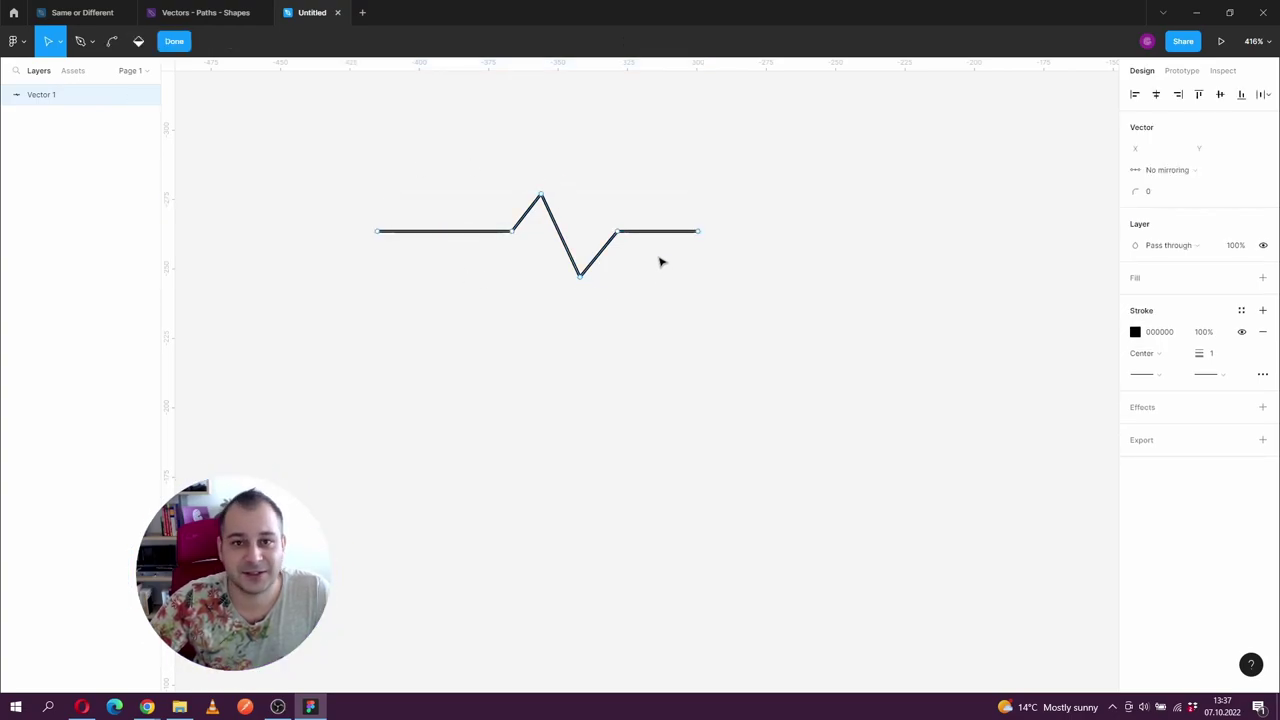
scroll(579, 277, up, 3)
click(591, 291)
mouse_move(592, 291)
mouse_down()
mouse_move(603, 240)
mouse_move(603, 296)
mouse_up()
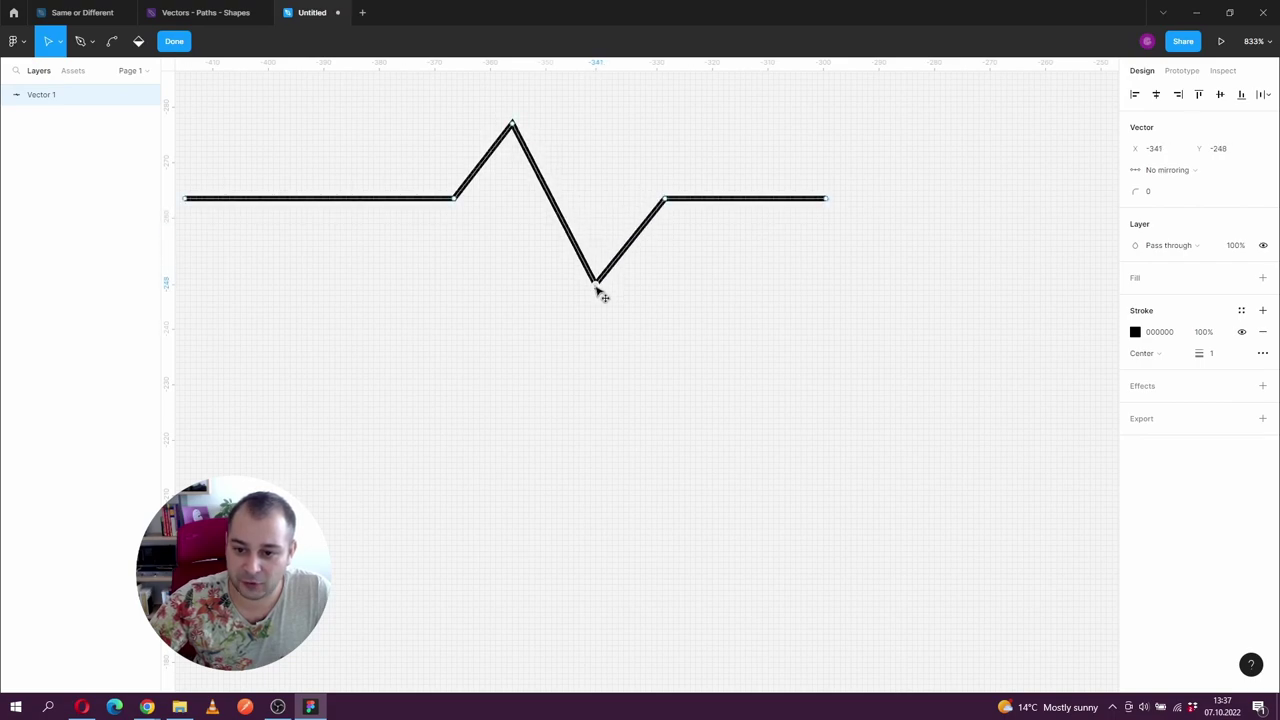
Try to move the zigzag's peak, its lowest point and the corner before the peak together, undo the move and leave path editing
click(513, 126)
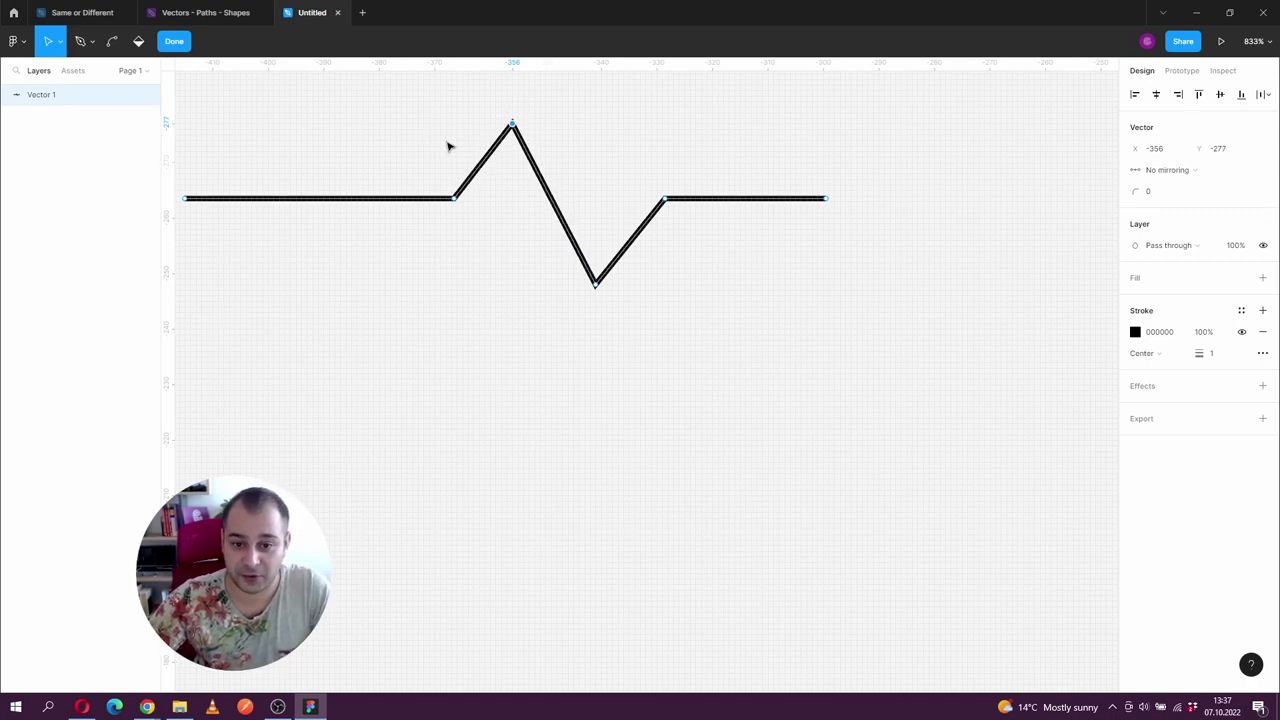
scroll(455, 188, up, 1)
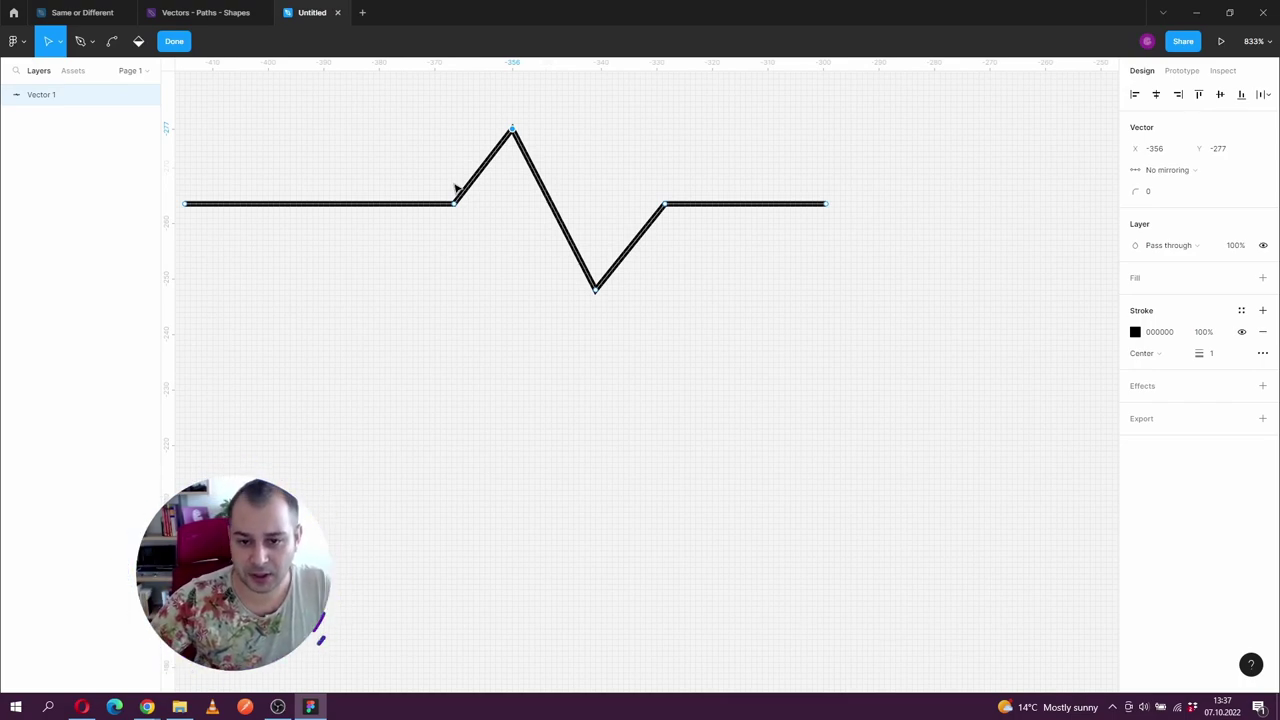
scroll(411, 235, up, 1)
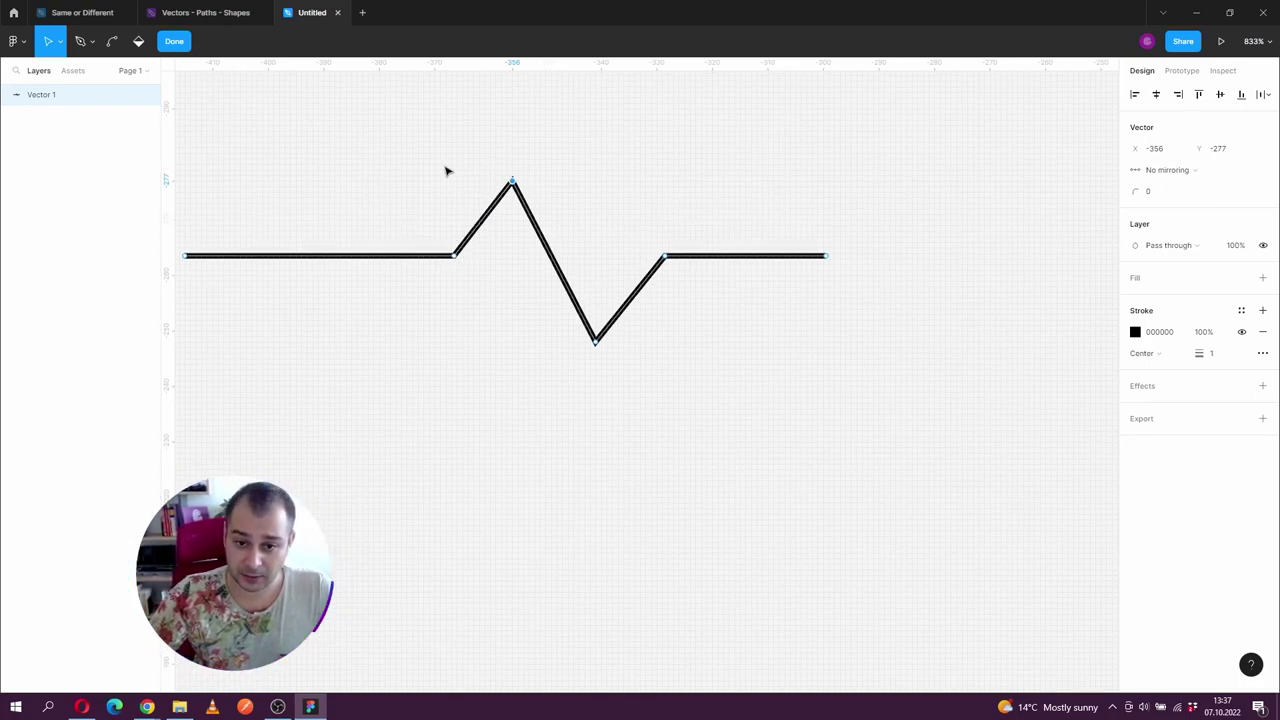
drag(393, 105, 640, 418)
drag(595, 347, 569, 303)
key(ctrl+z)
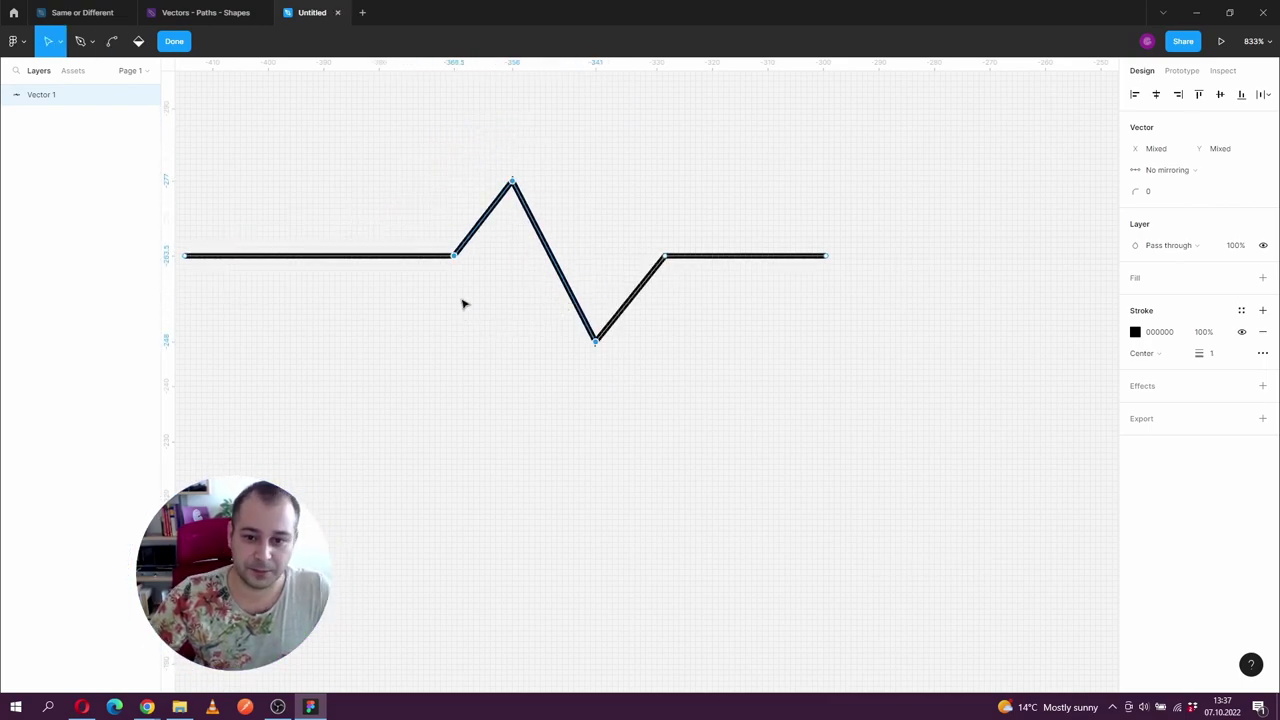
key(Escape)
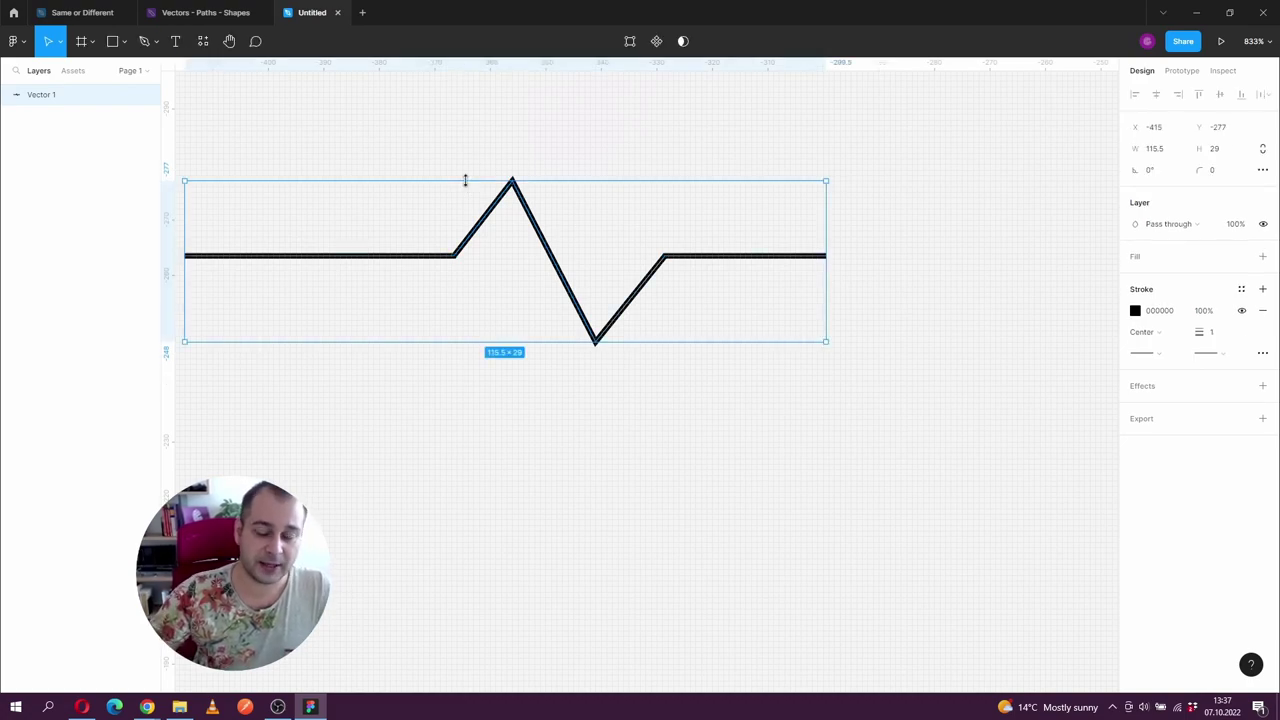
Start a second Pen path below the zigzag with an arched curve from X -413 to X -363 at Y -208
drag(345, 441, 446, 343)
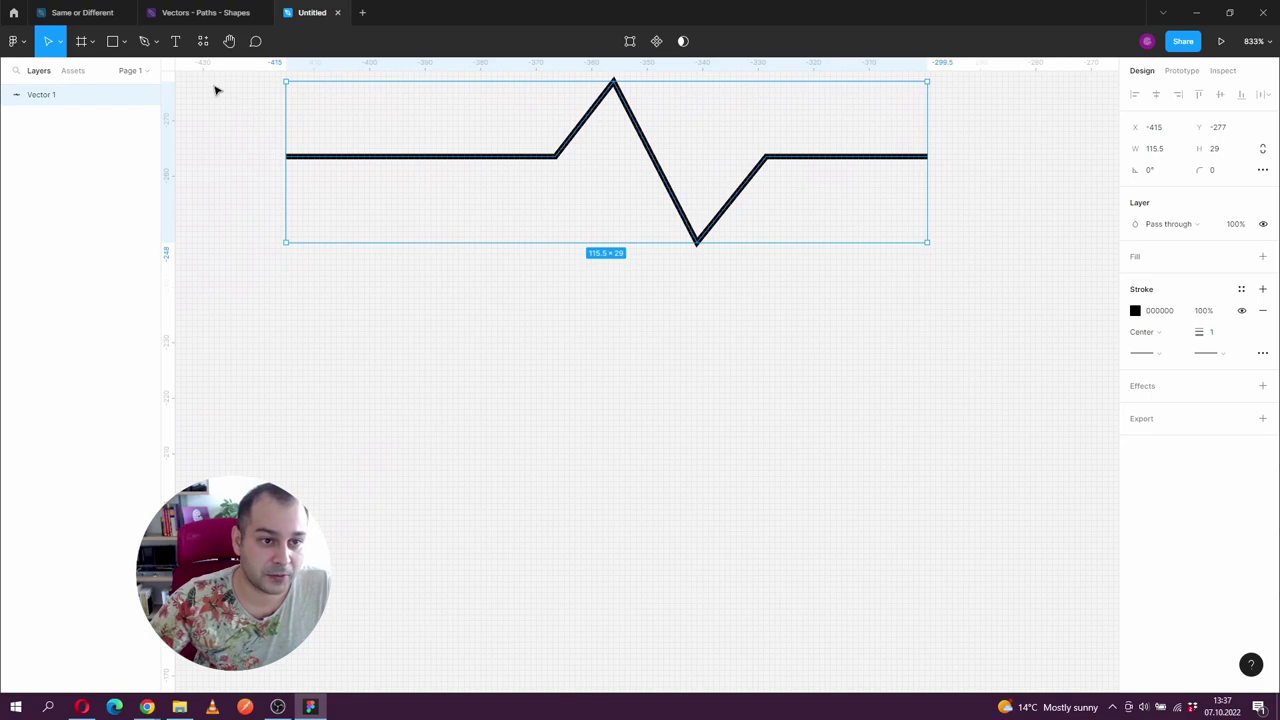
click(155, 44)
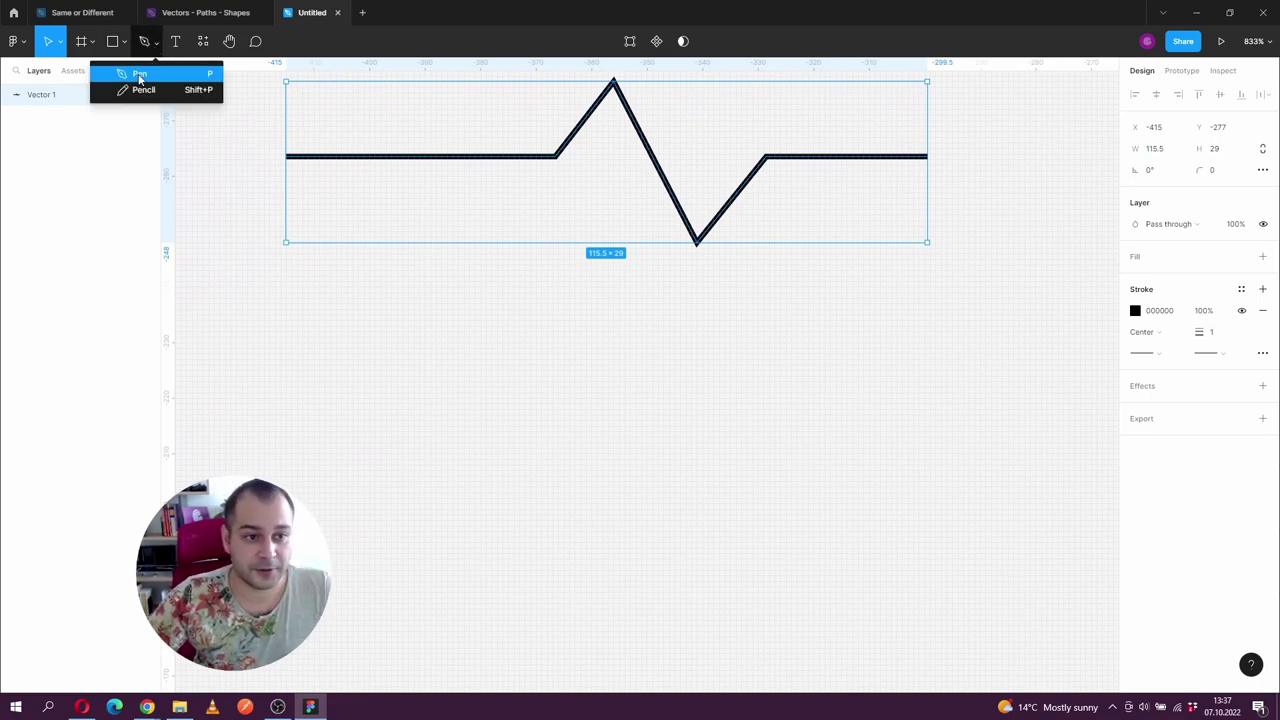
click(137, 76)
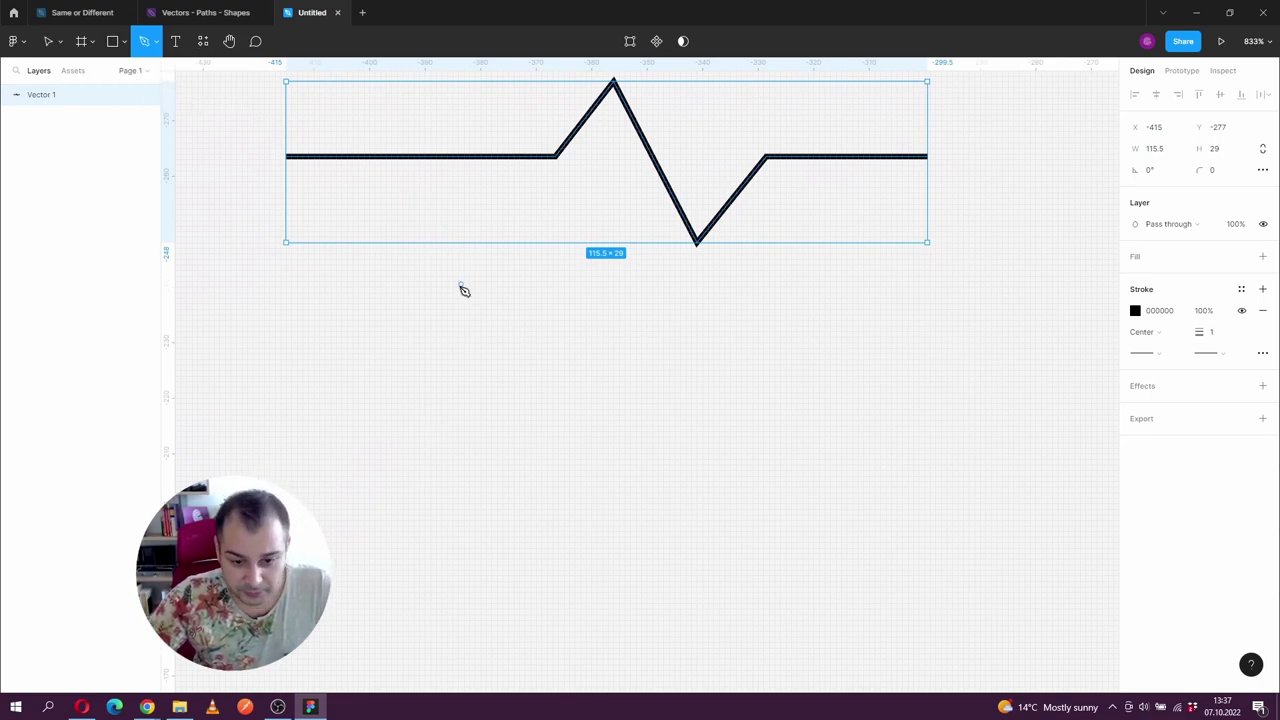
drag(352, 471, 378, 397)
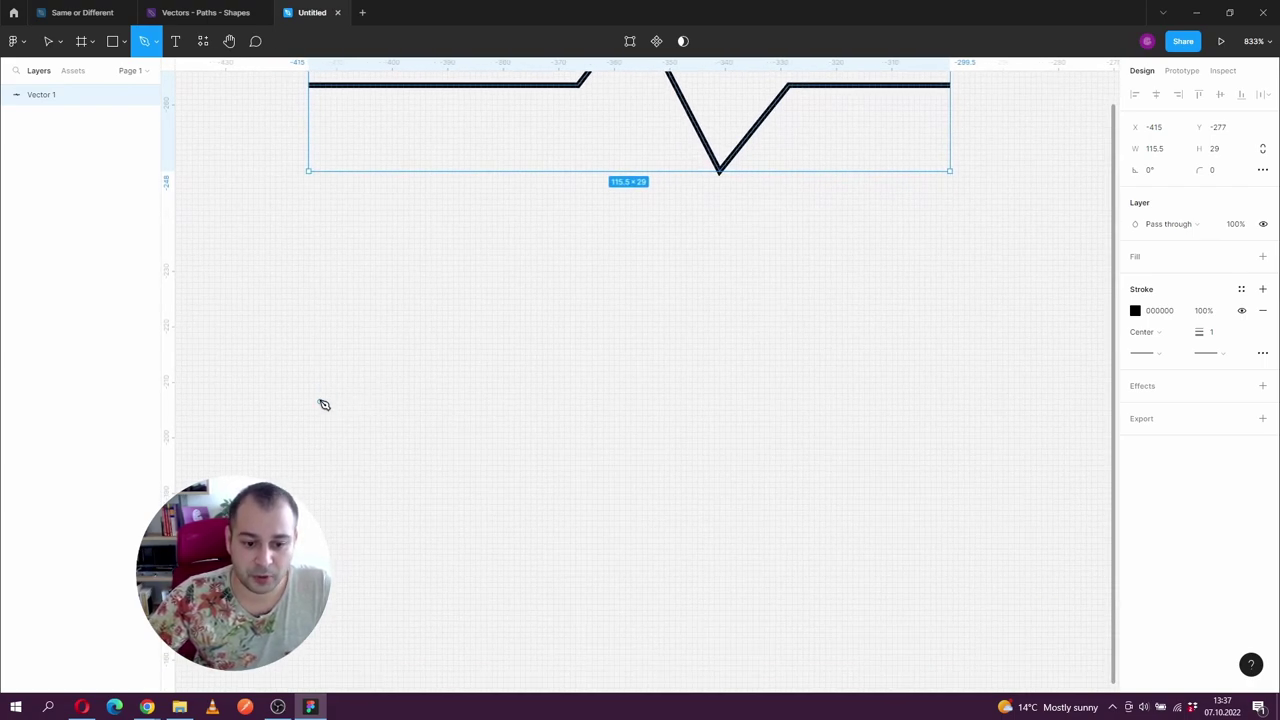
click(320, 393)
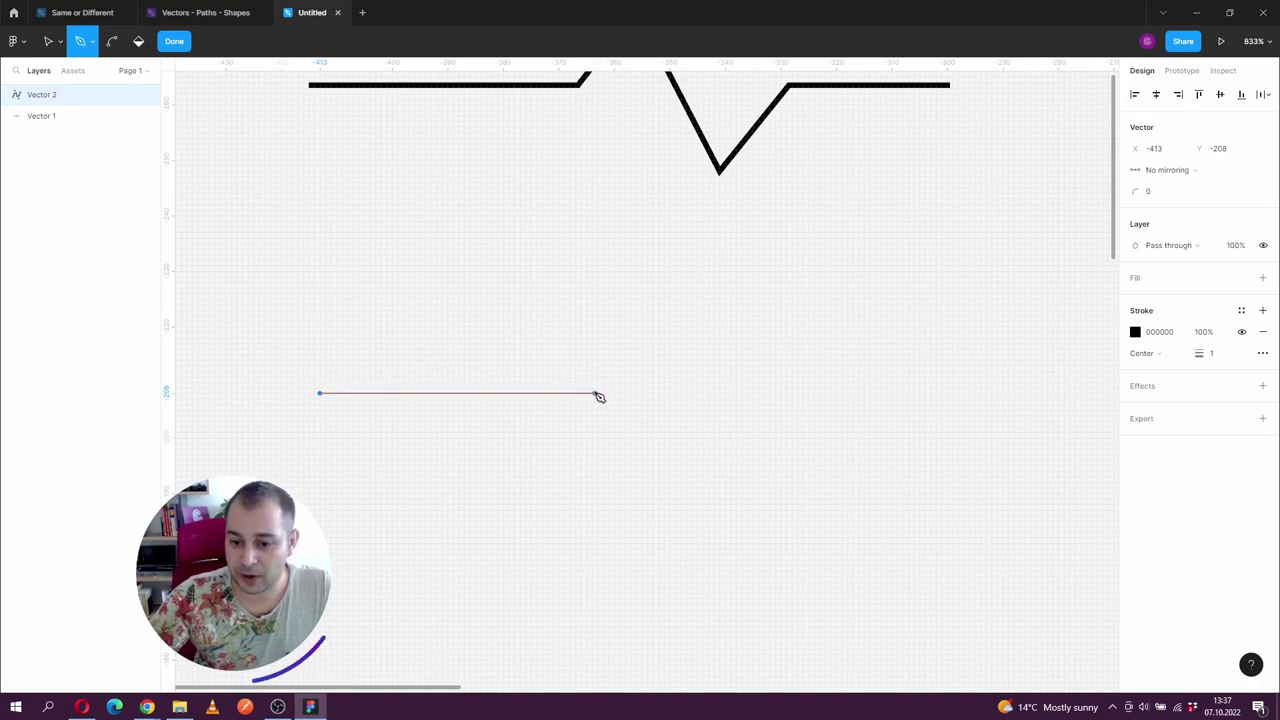
drag(598, 393, 733, 535)
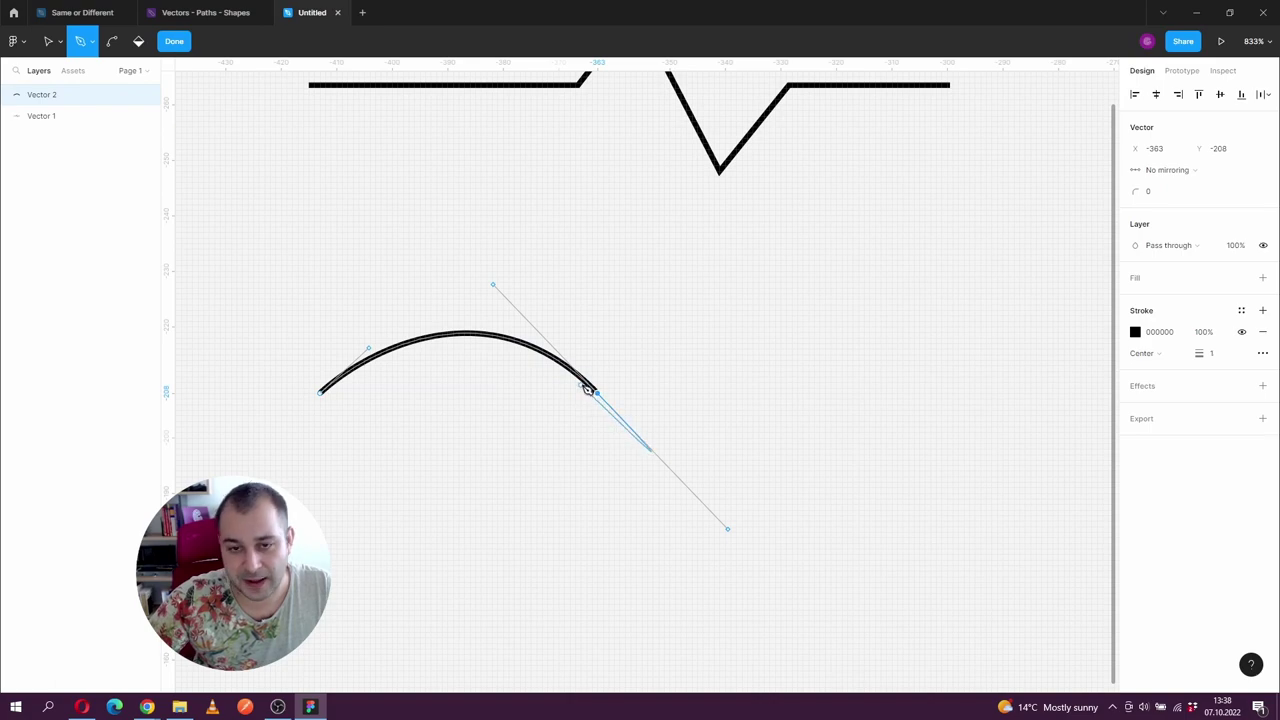
Continue the path as a smooth wave through about X -321.5, Y -224 and X -293, Y -200.5, ending at X -276.5, Y -224
scroll(590, 388, up, 5)
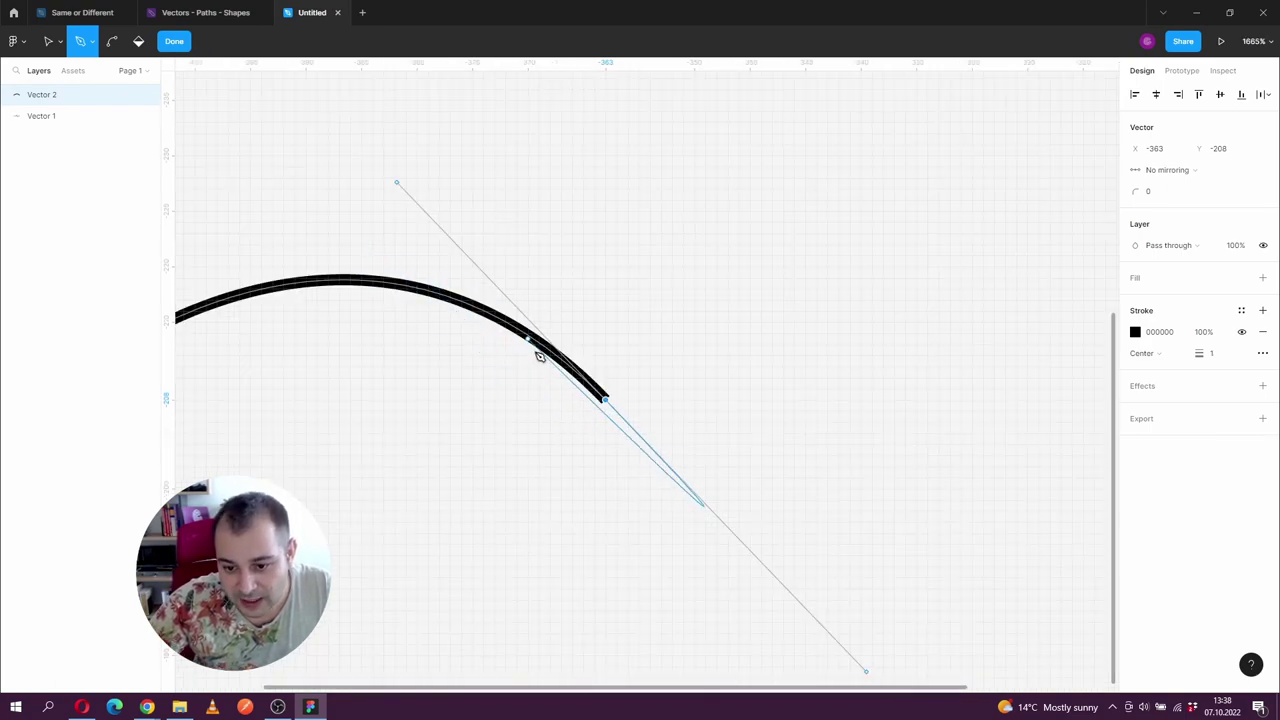
drag(734, 423, 617, 263)
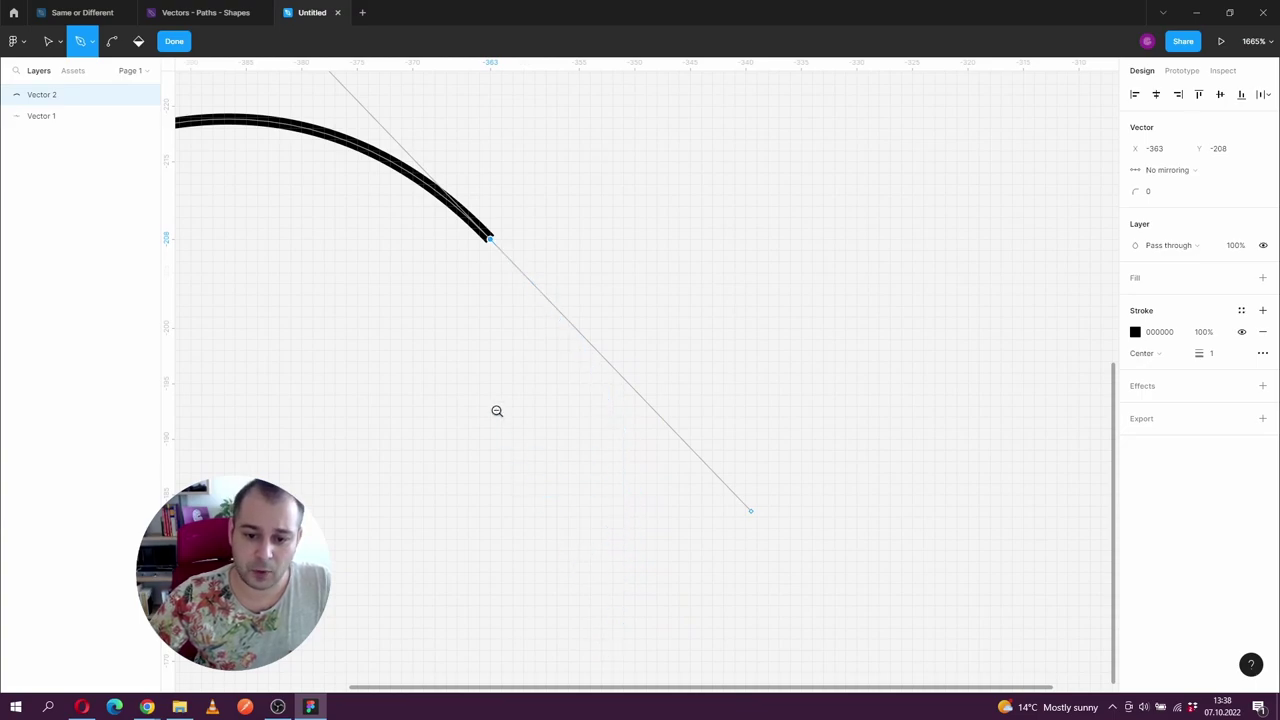
scroll(494, 411, down, 3)
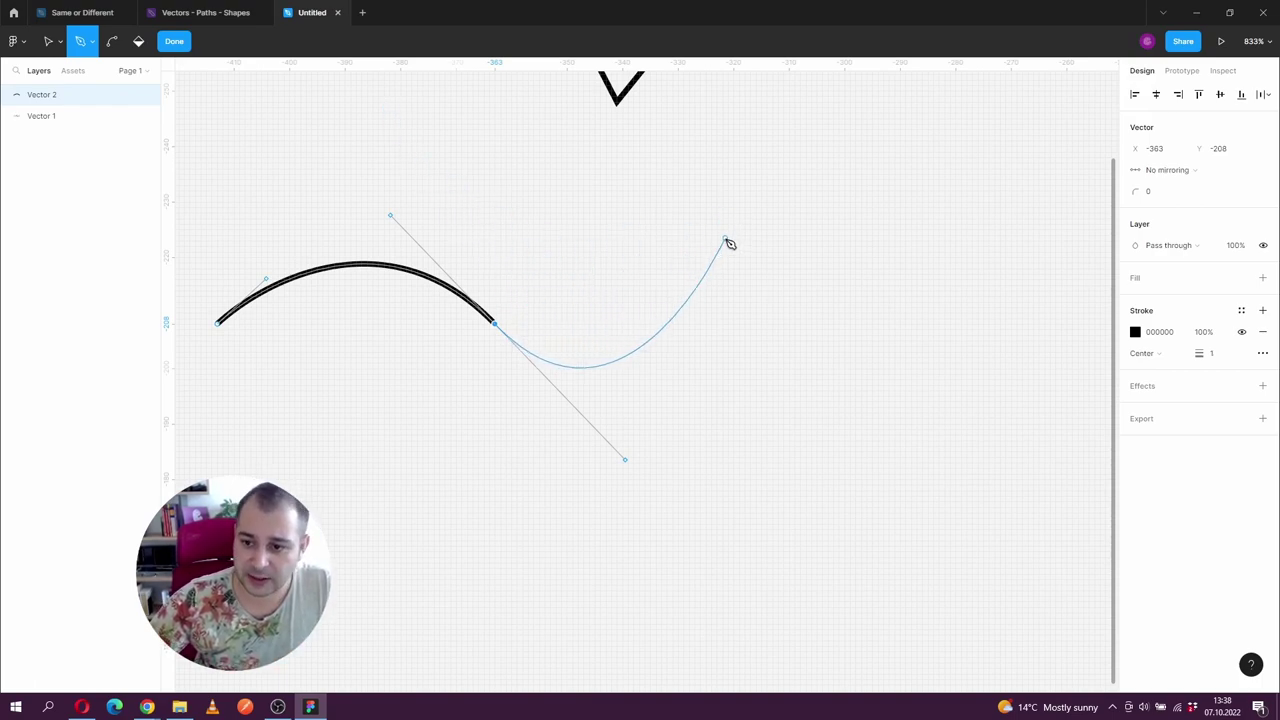
mouse_move(726, 236)
mouse_down()
mouse_move(846, 214)
mouse_move(857, 244)
mouse_up()
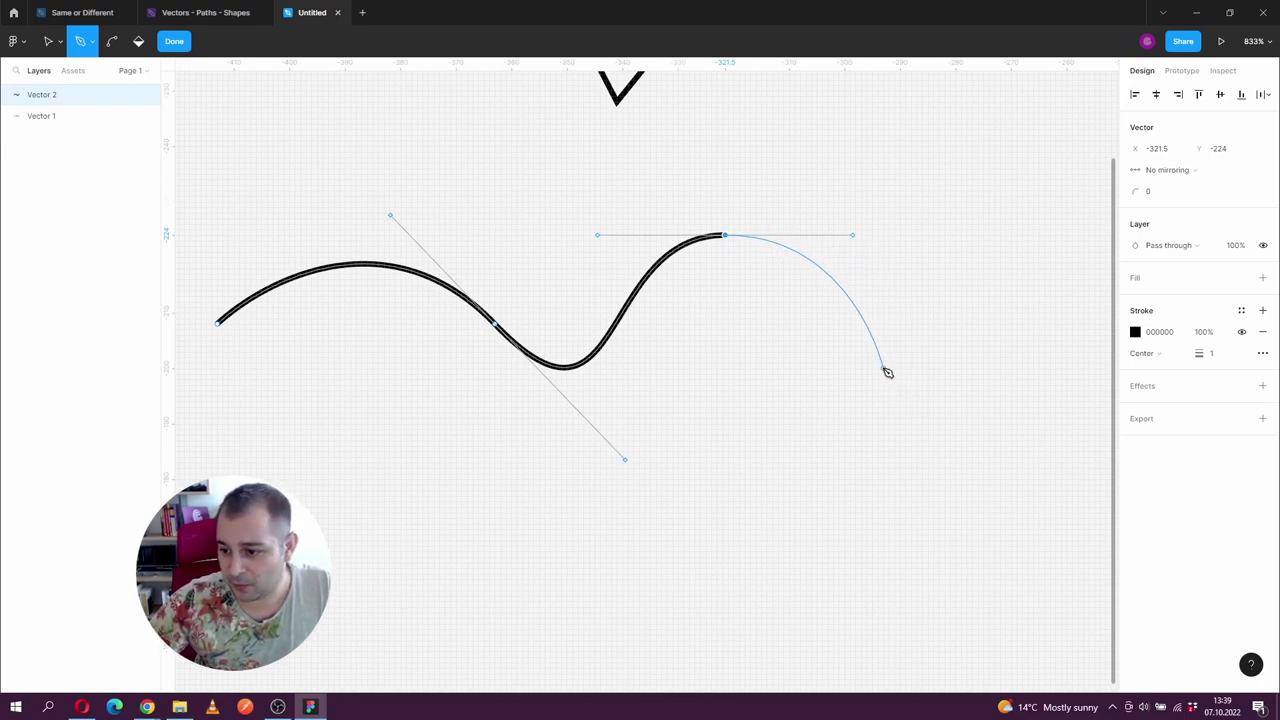
drag(884, 367, 968, 350)
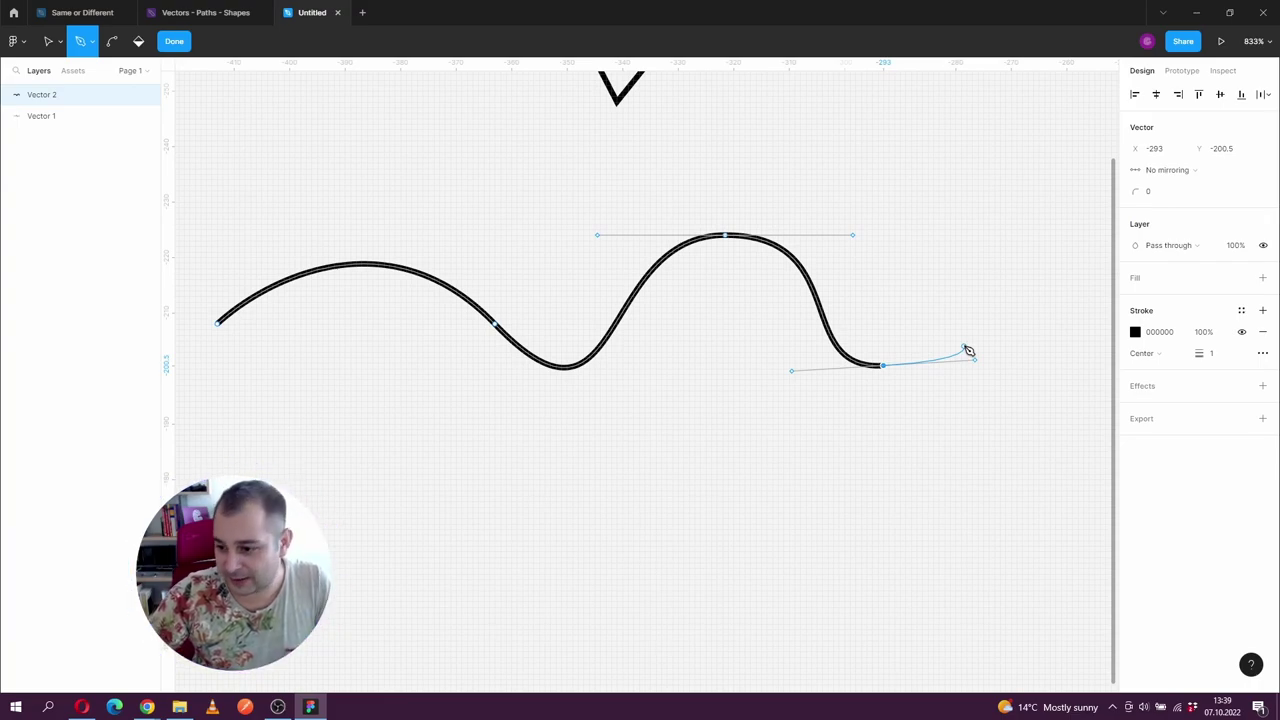
drag(963, 254, 761, 293)
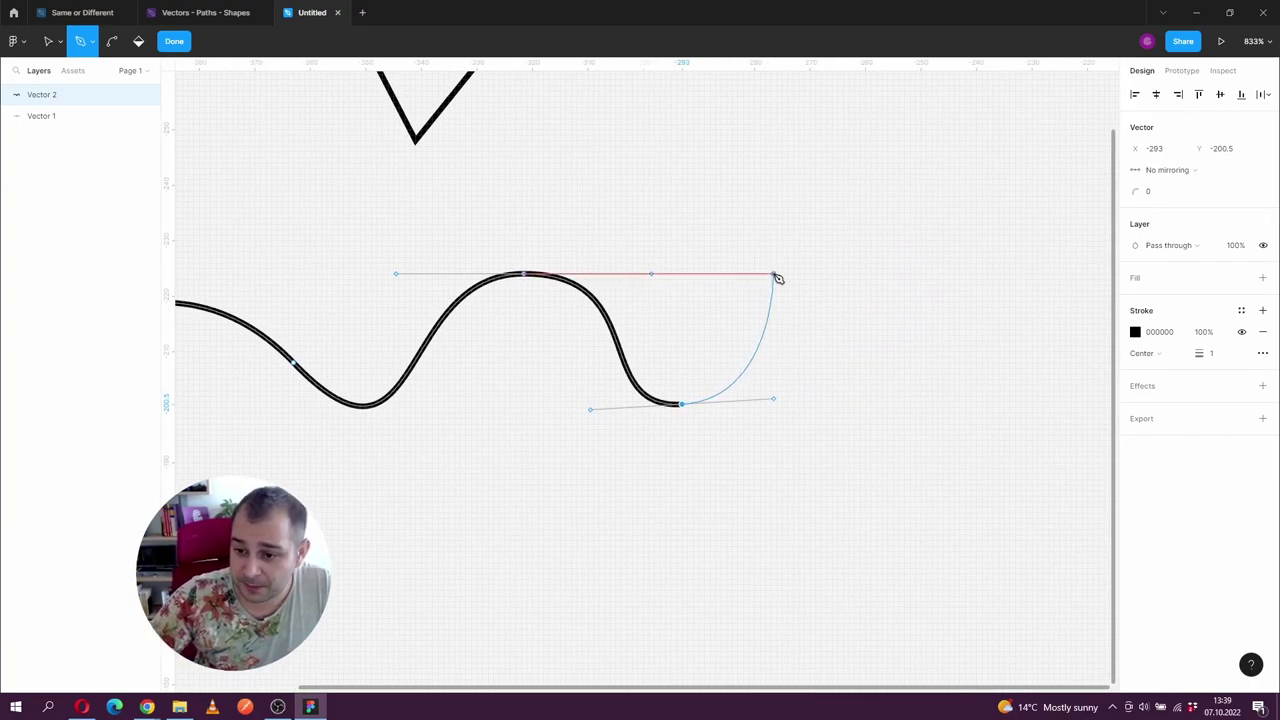
click(776, 276)
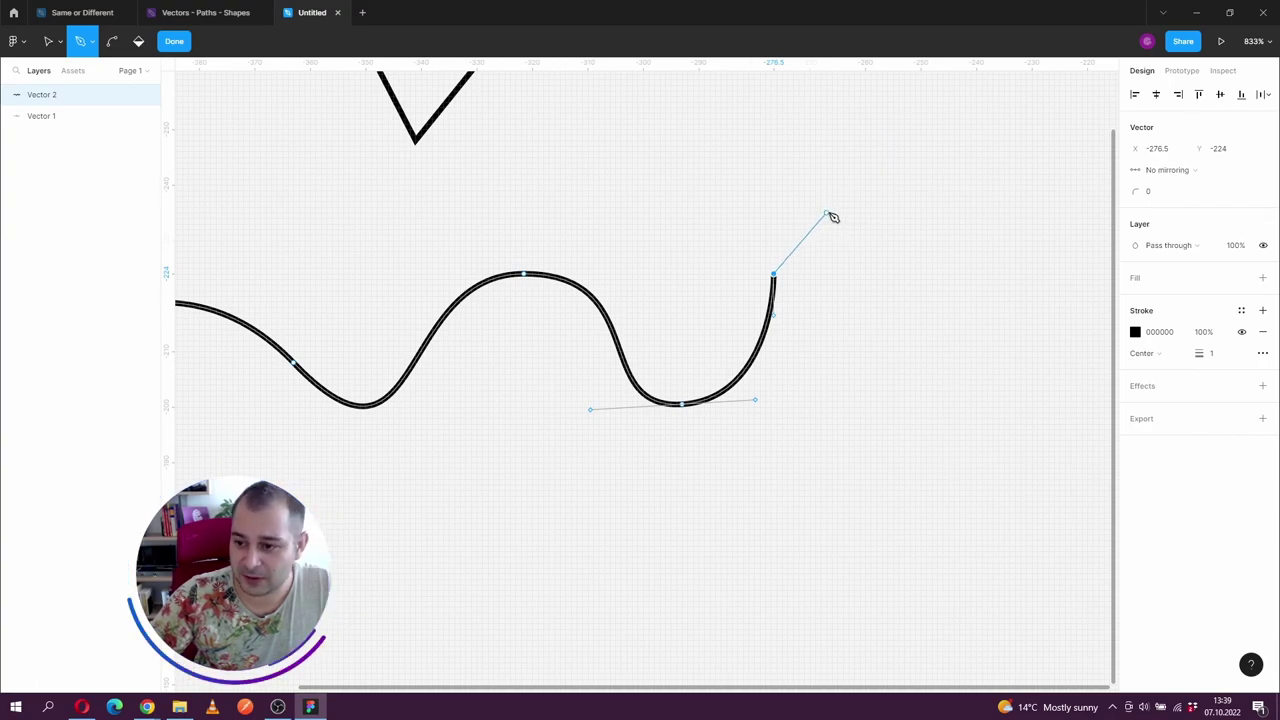
Add four straight segments after the wave, hooking around to about X -266.5, Y -190.5, and finish the open path
click(828, 215)
click(938, 213)
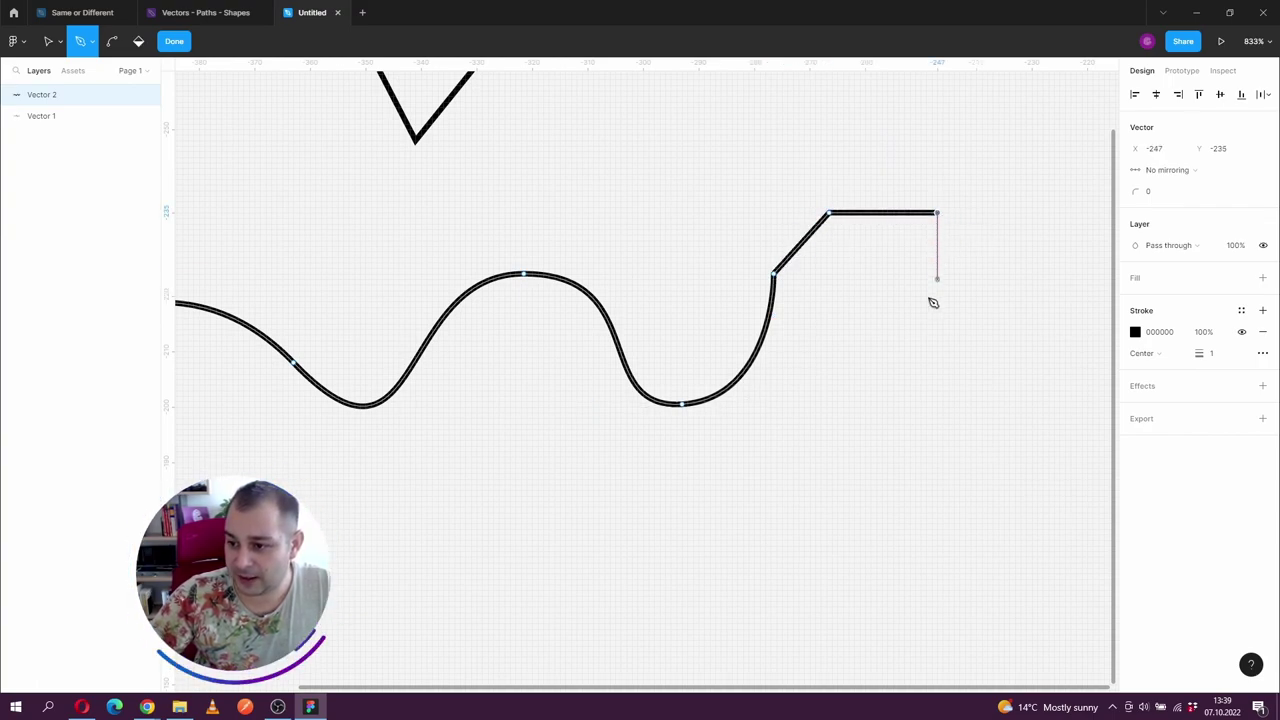
click(942, 358)
click(830, 459)
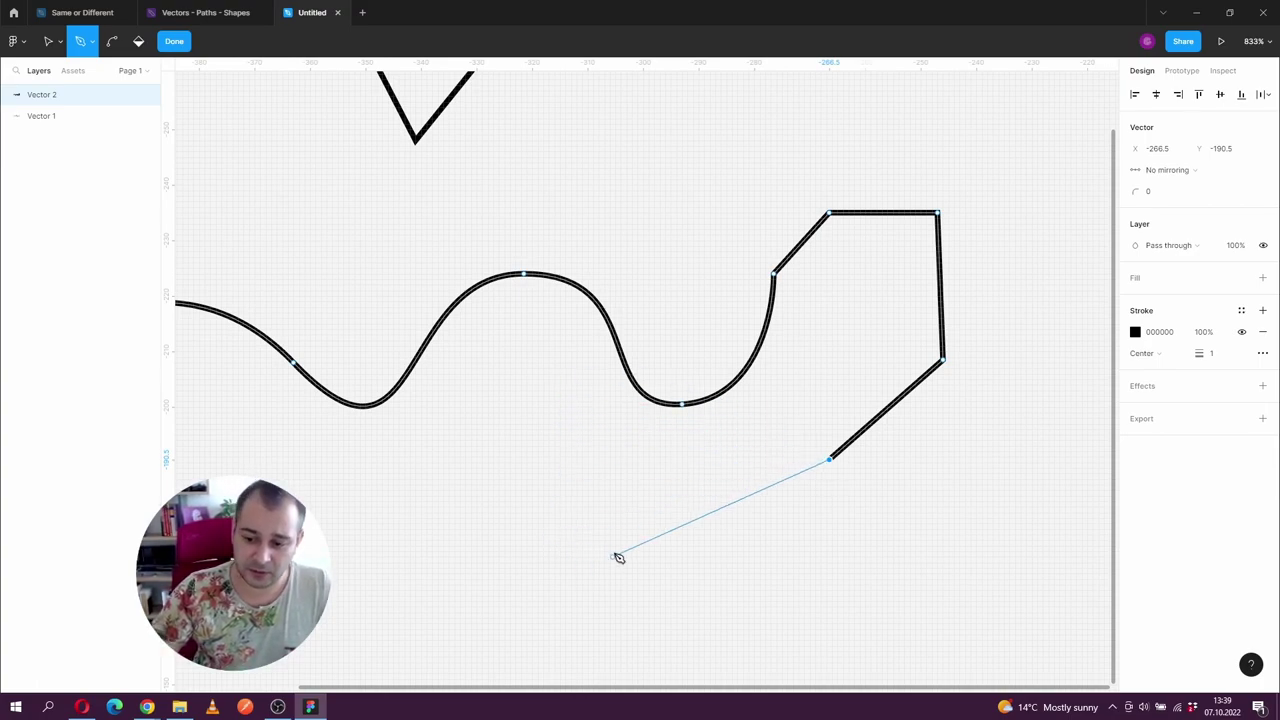
key(Return)
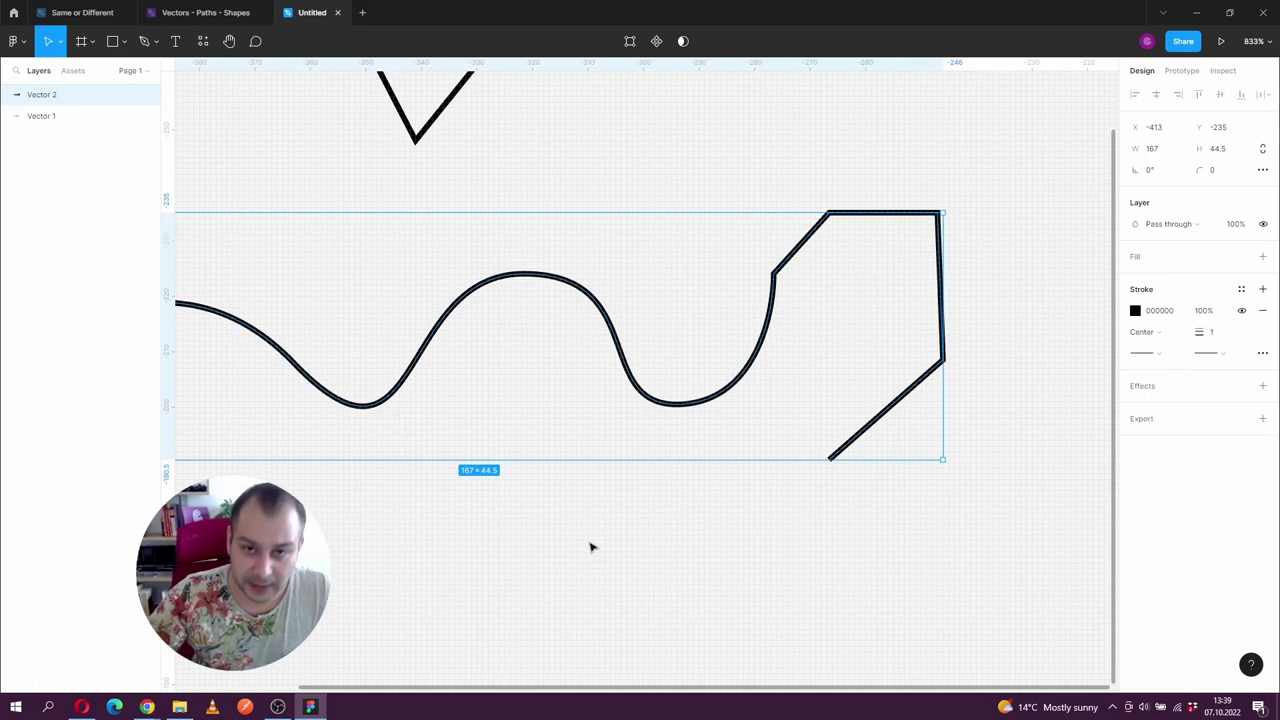
Reopen the wave path and extend it from its last point with three straight Pen segments ending at about X -315, Y -179
drag(570, 548, 677, 490)
drag(820, 519, 723, 502)
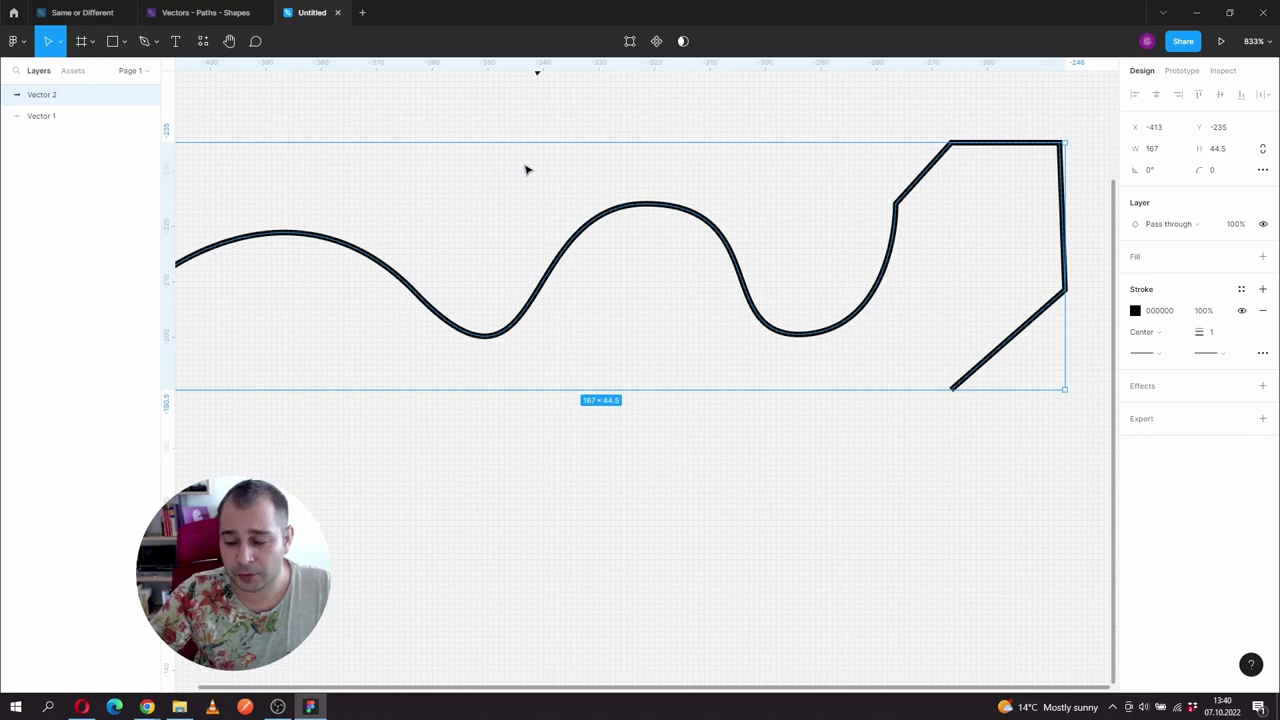
double_click(970, 376)
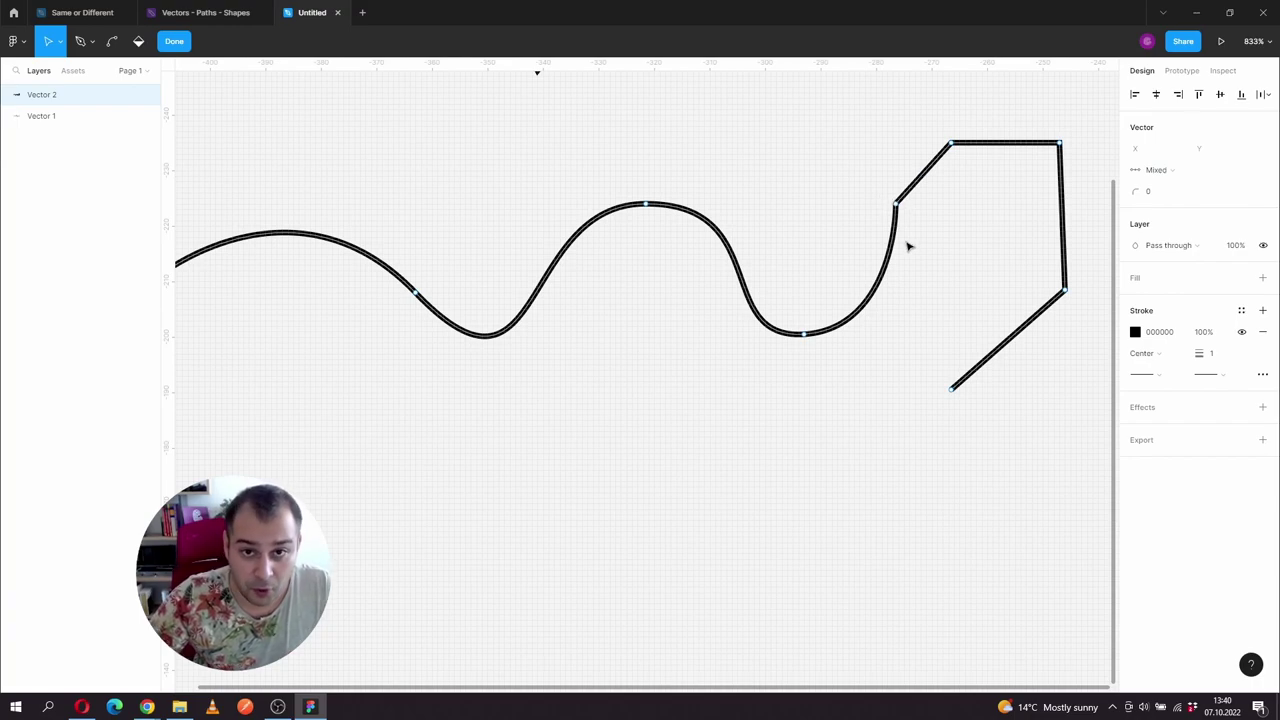
click(953, 390)
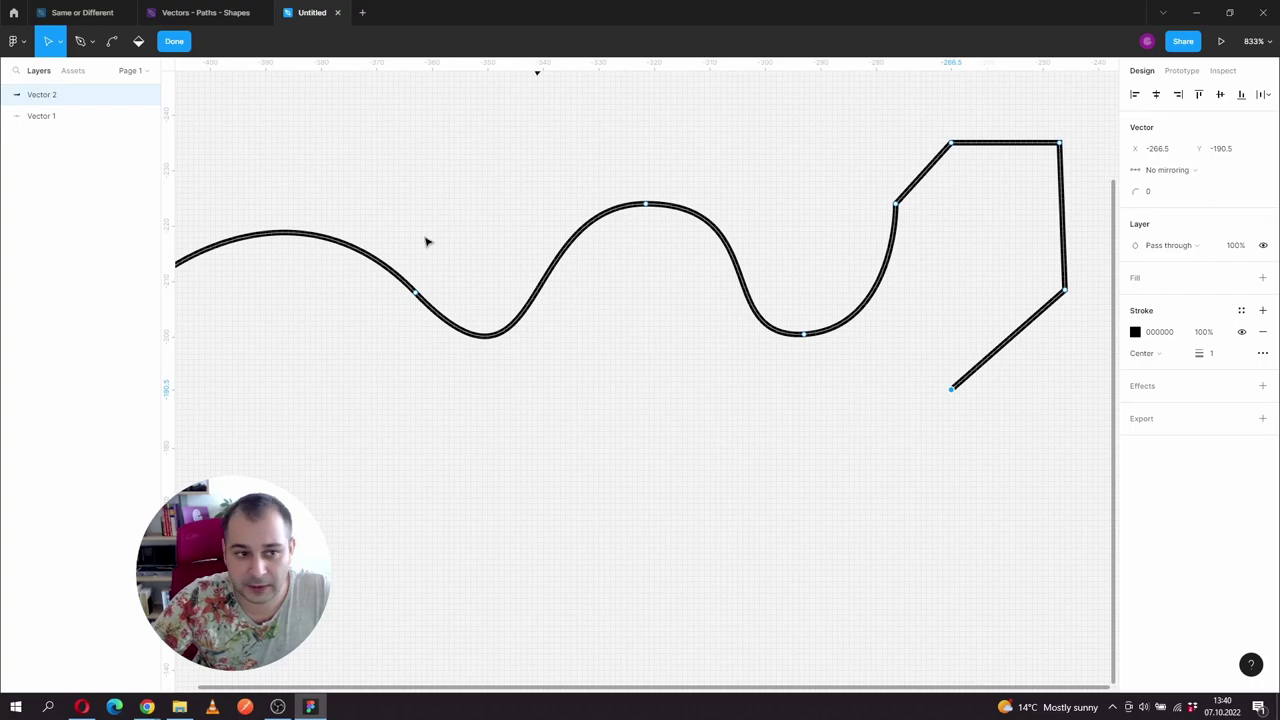
click(92, 42)
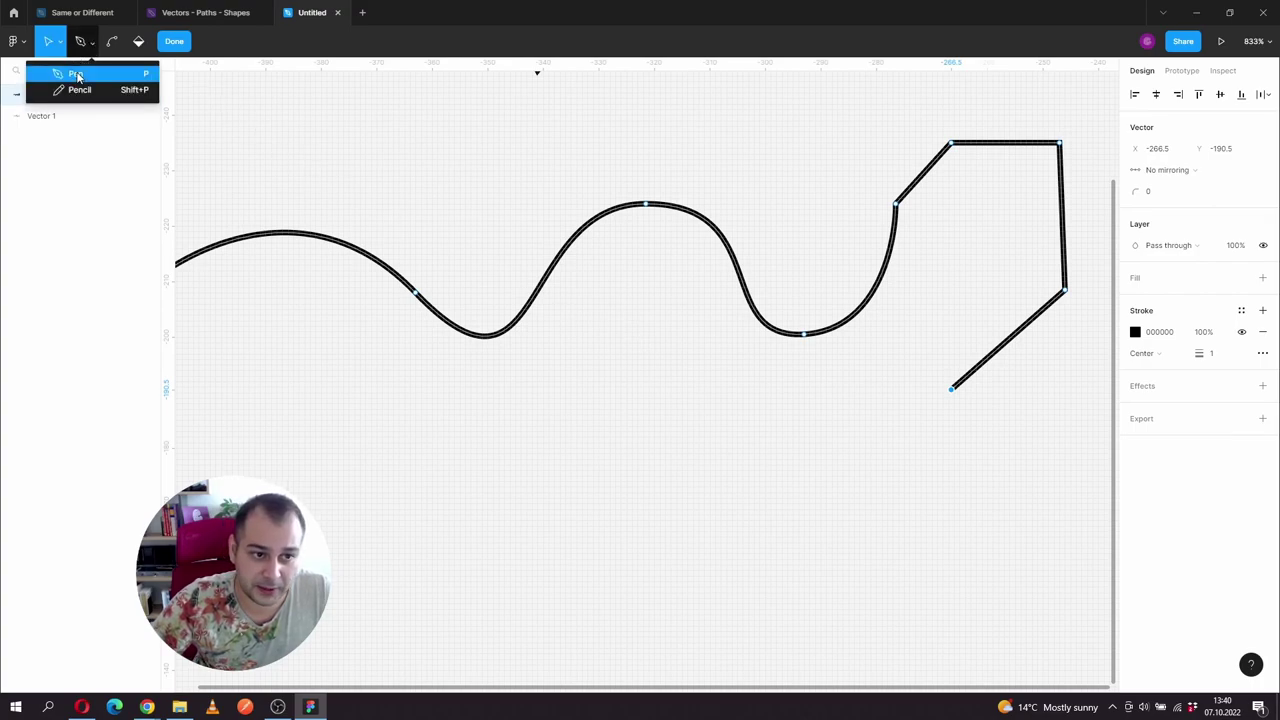
click(80, 75)
click(820, 428)
click(742, 400)
click(683, 452)
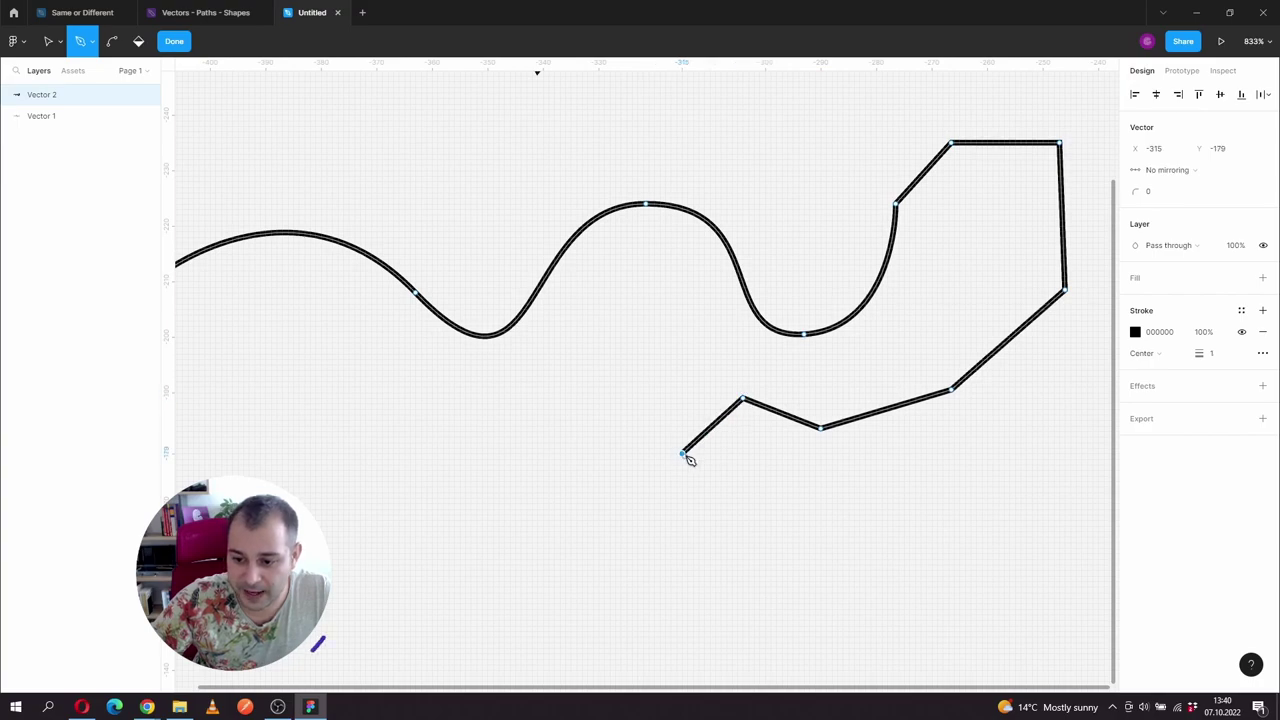
Reopen the wave path and branch two straight Pen segments from its point at X -304, Y -189, ending at about X -326, Y -197
key(Escape)
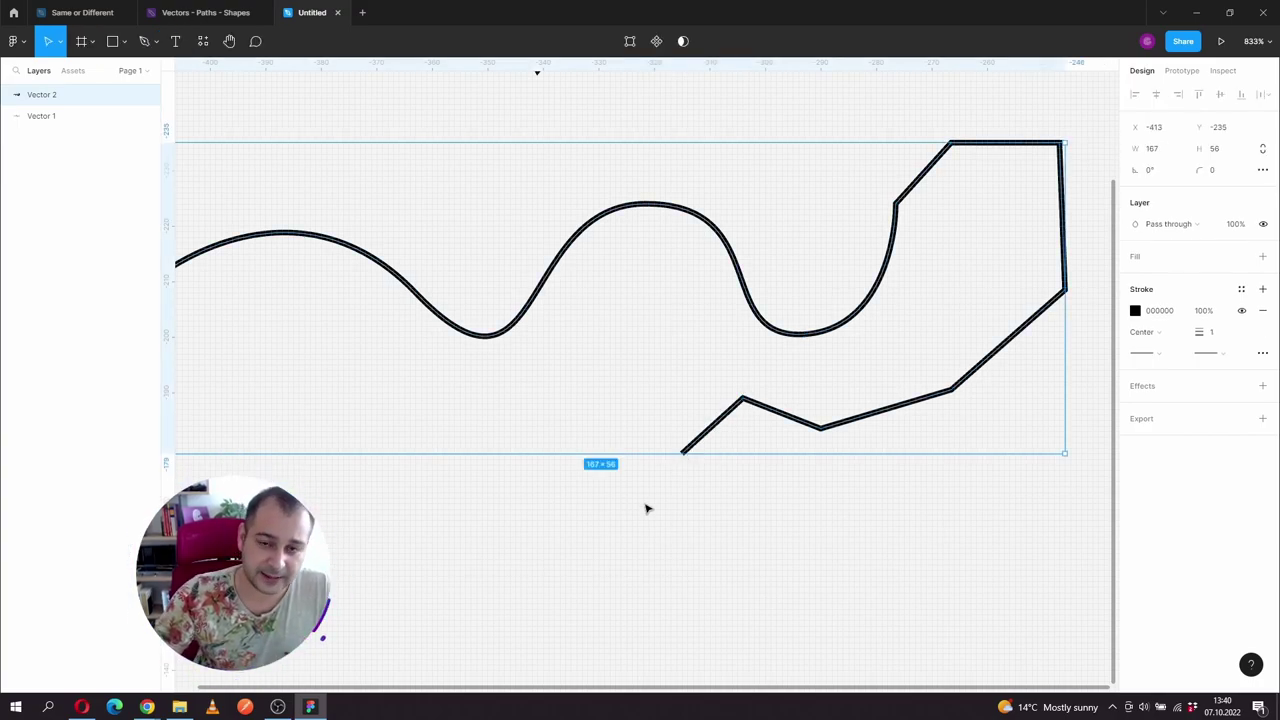
double_click(698, 445)
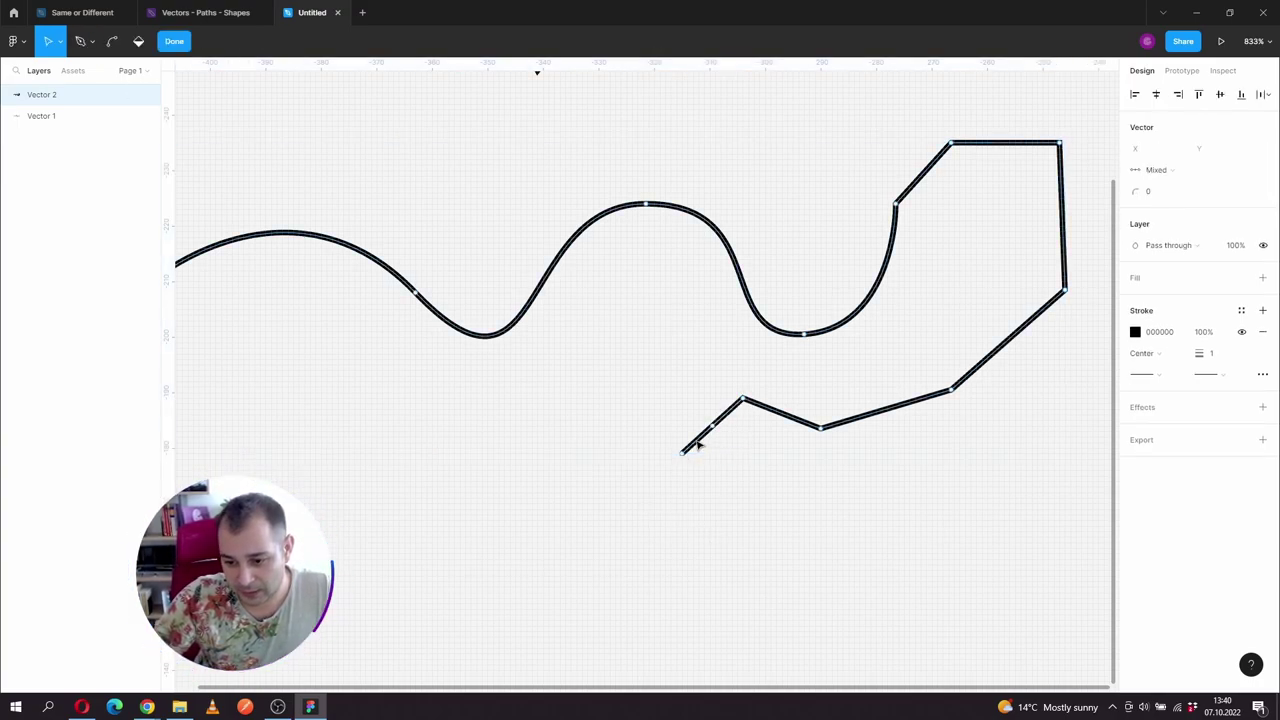
click(683, 452)
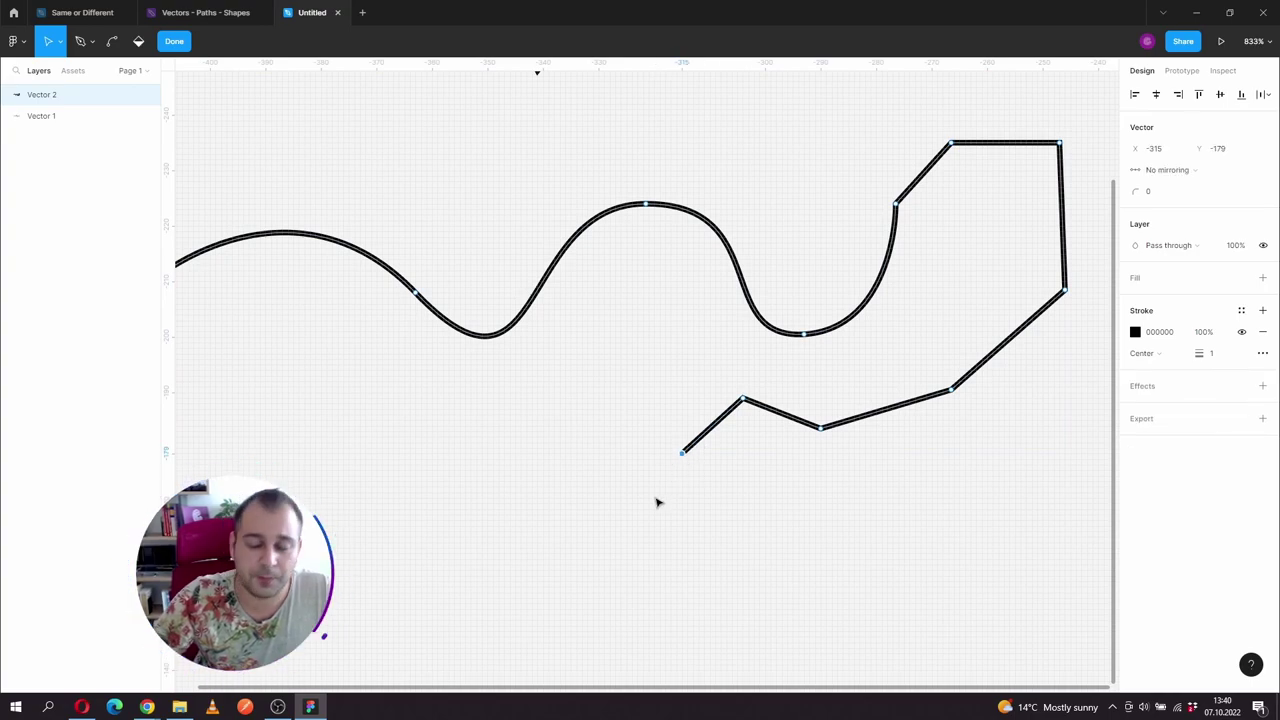
click(743, 400)
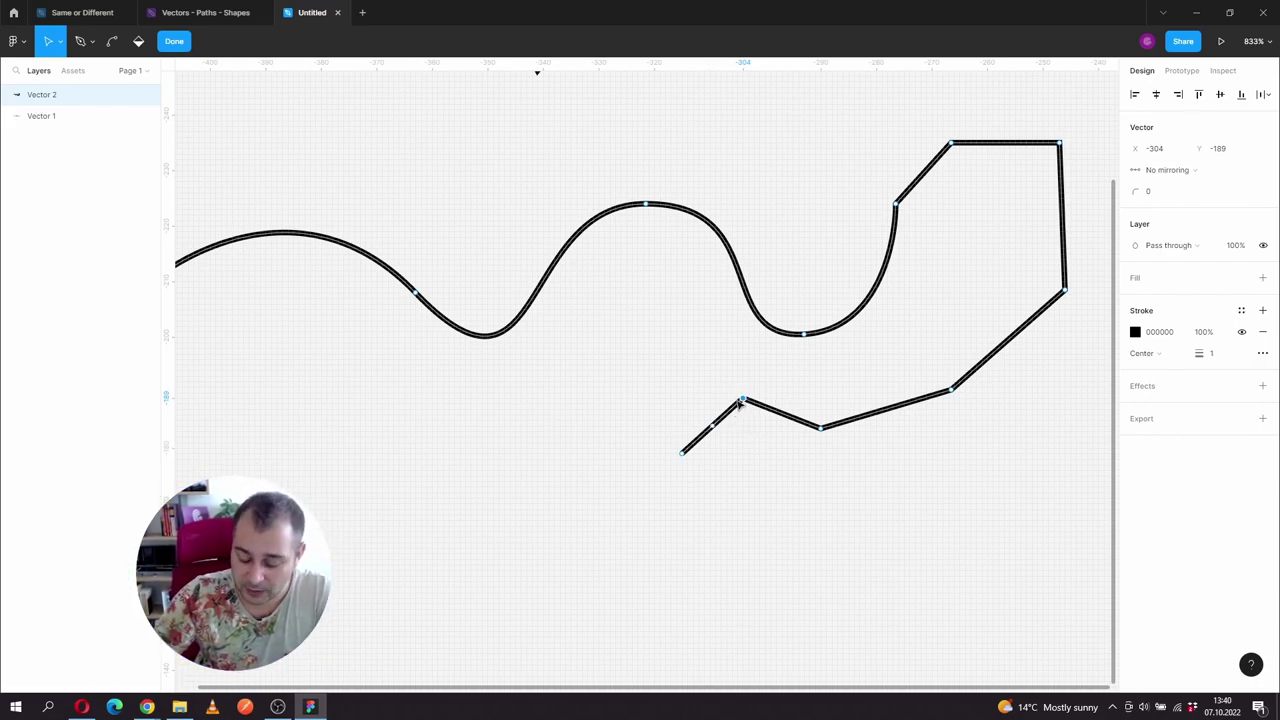
key(p)
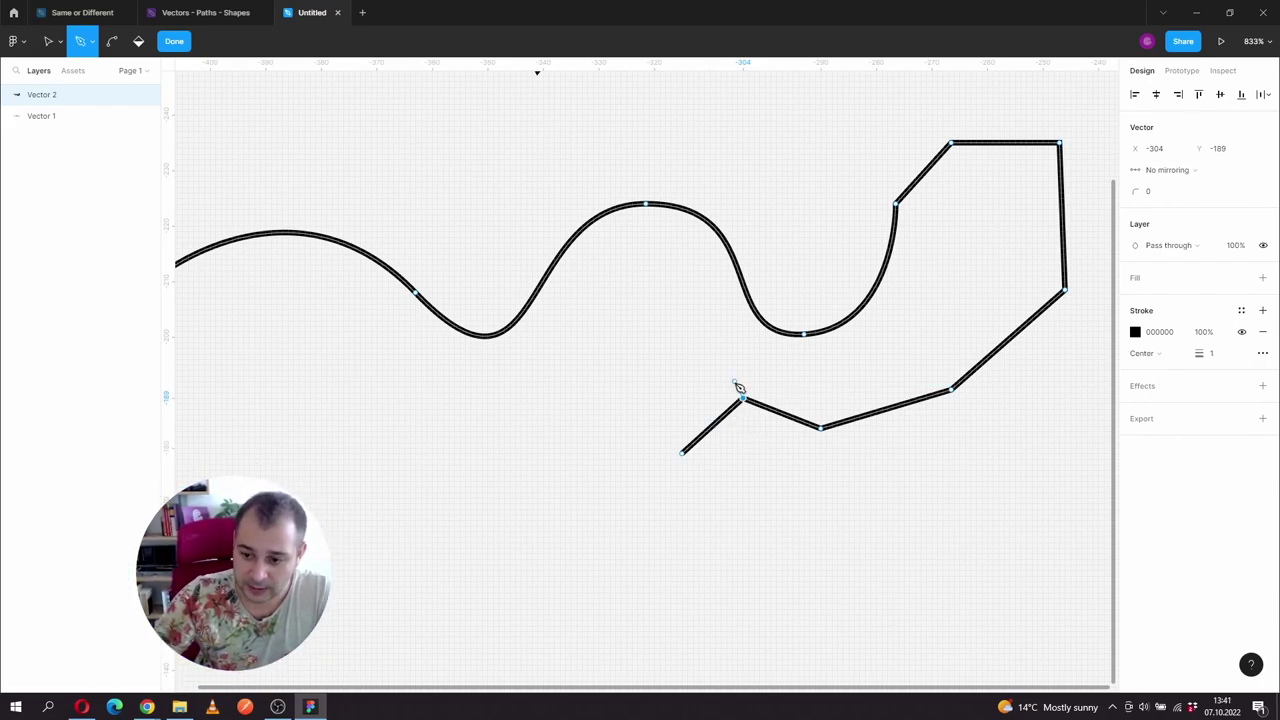
click(686, 322)
click(620, 353)
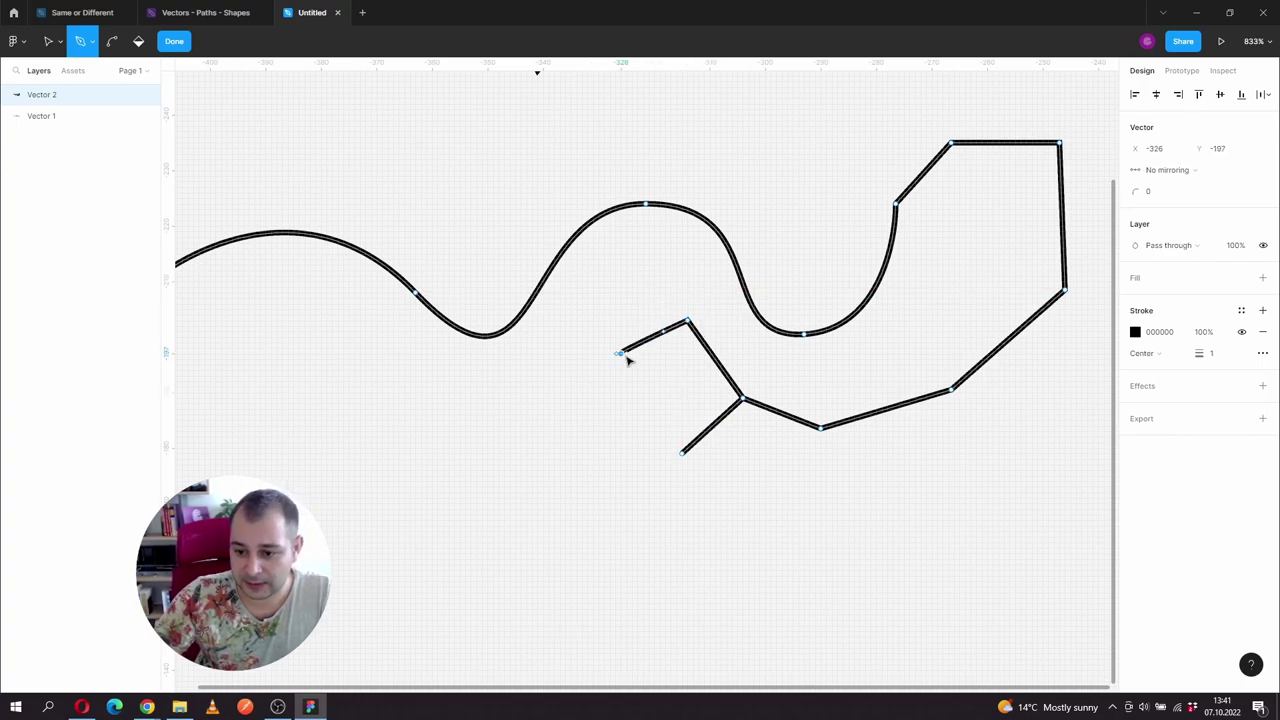
key(Escape)
click(549, 512)
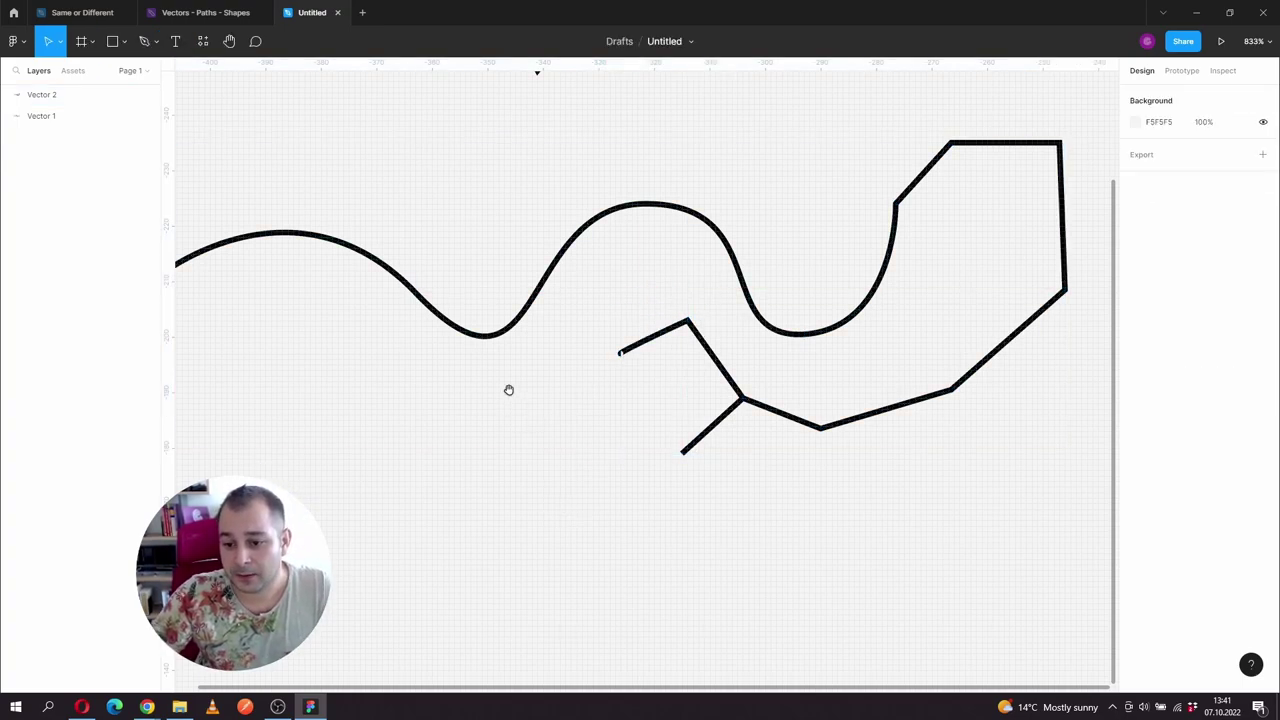
Bend the zigzag path's peak and valley points into smooth curves with horizontal handles reaching about X -344, Y -277 and X -329.5, Y -248
drag(508, 389, 637, 454)
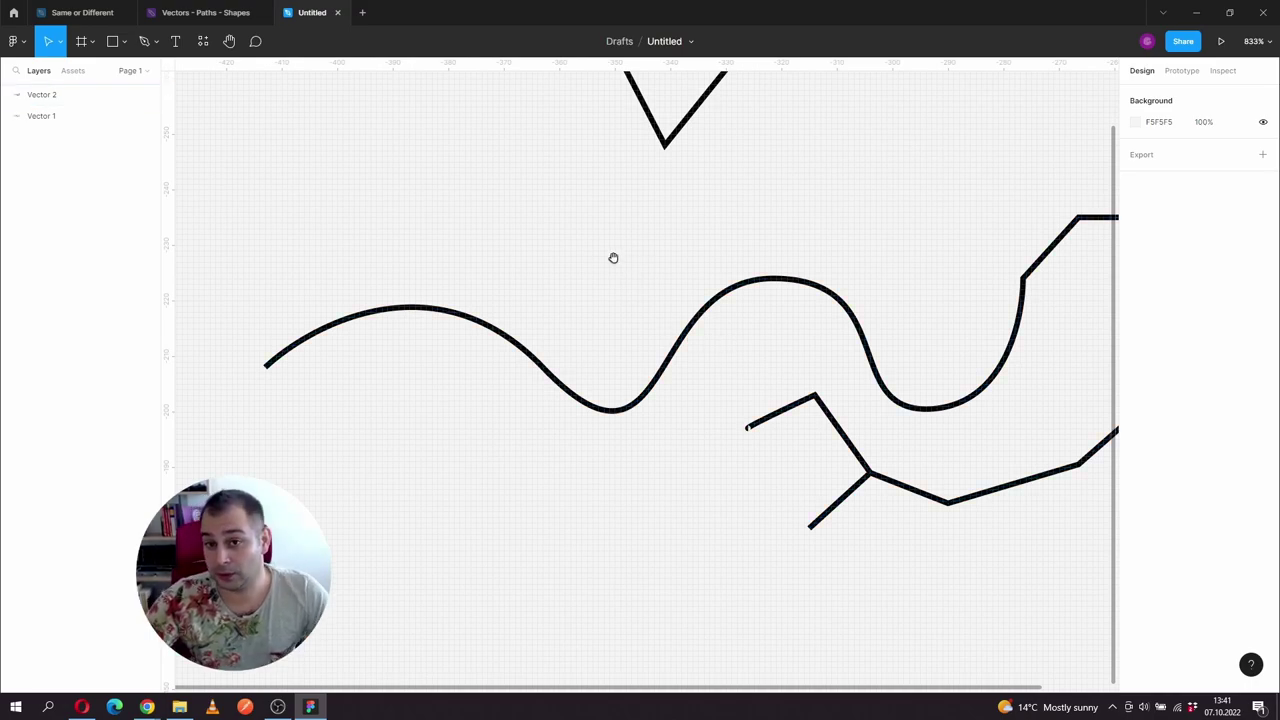
drag(611, 257, 603, 394)
click(551, 147)
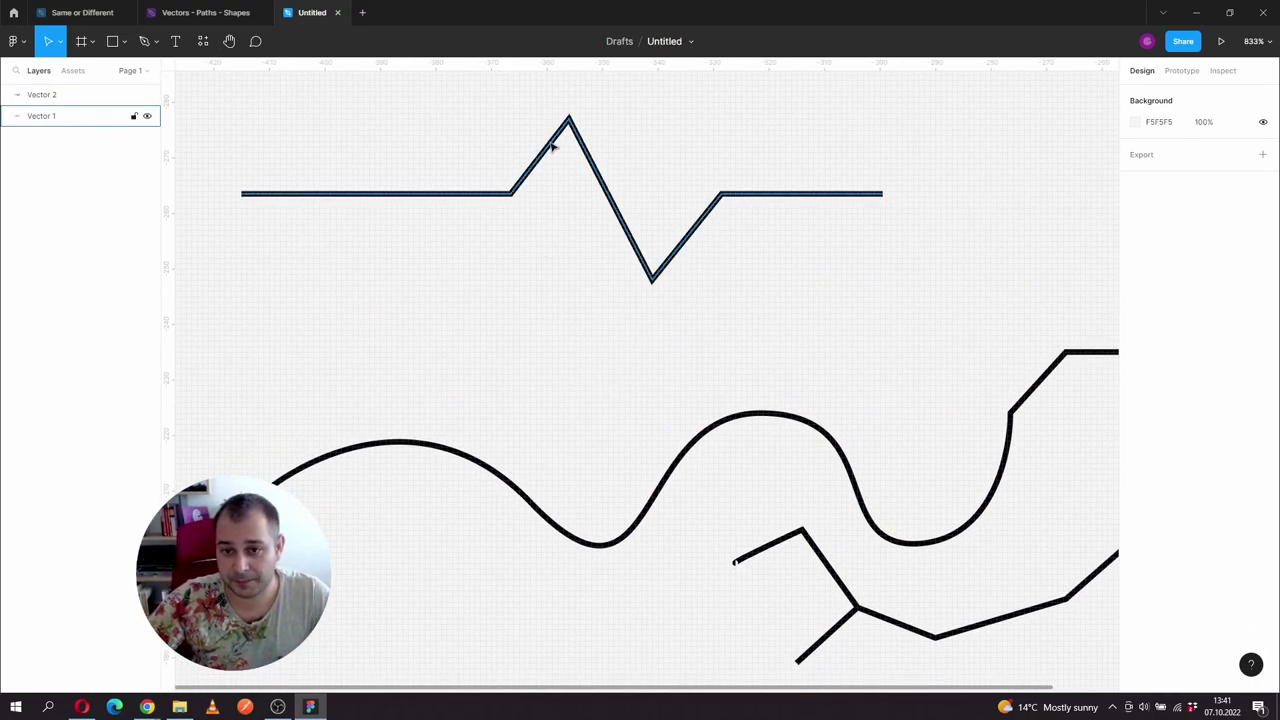
double_click(551, 147)
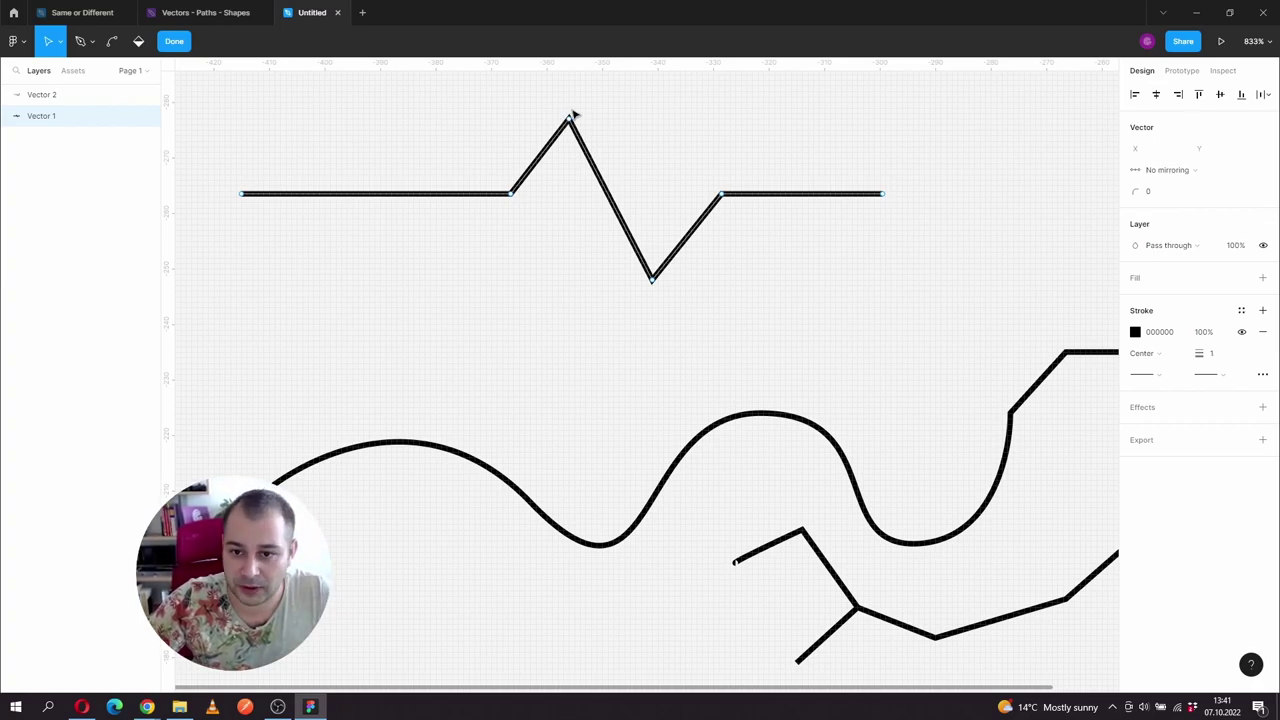
click(114, 41)
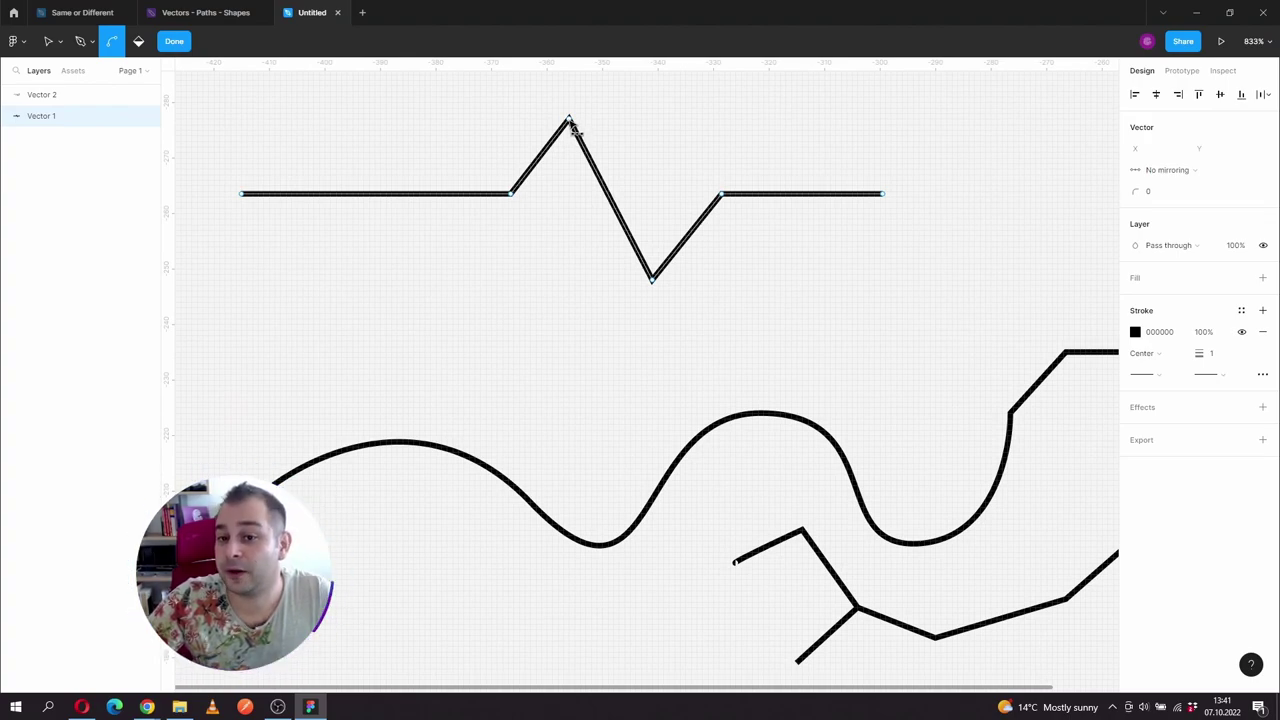
drag(569, 120, 637, 121)
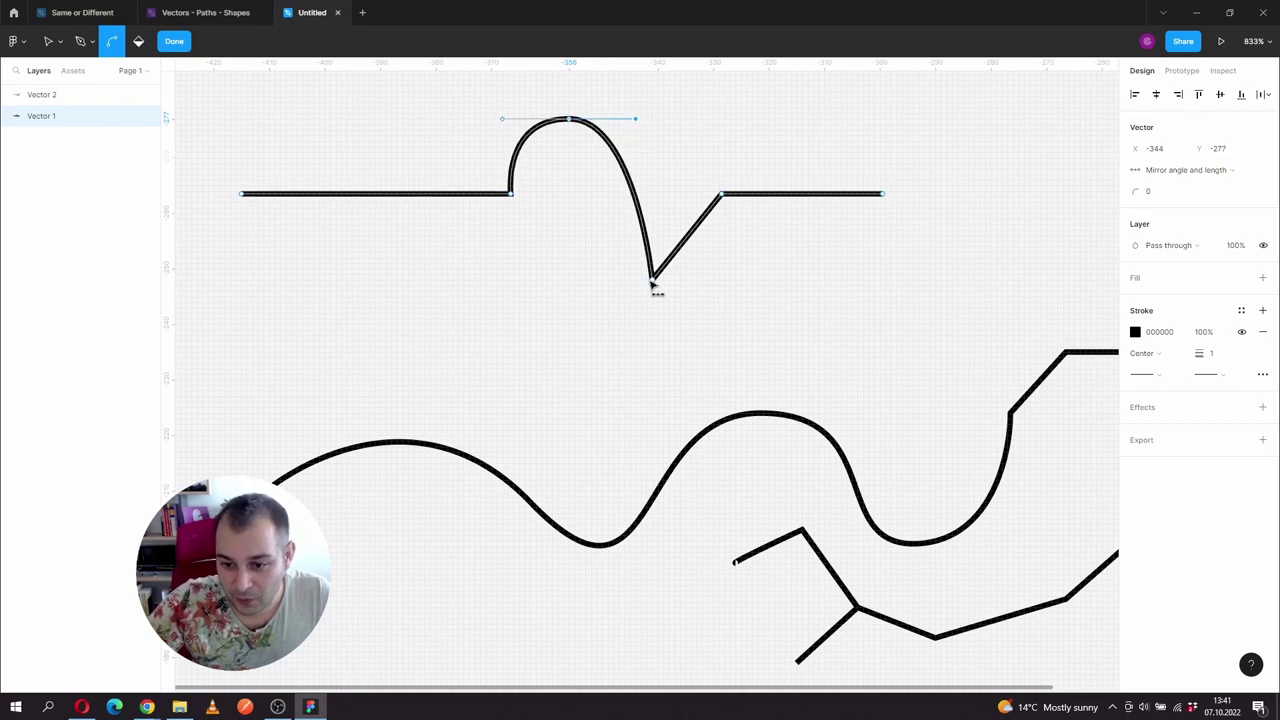
drag(652, 280, 719, 287)
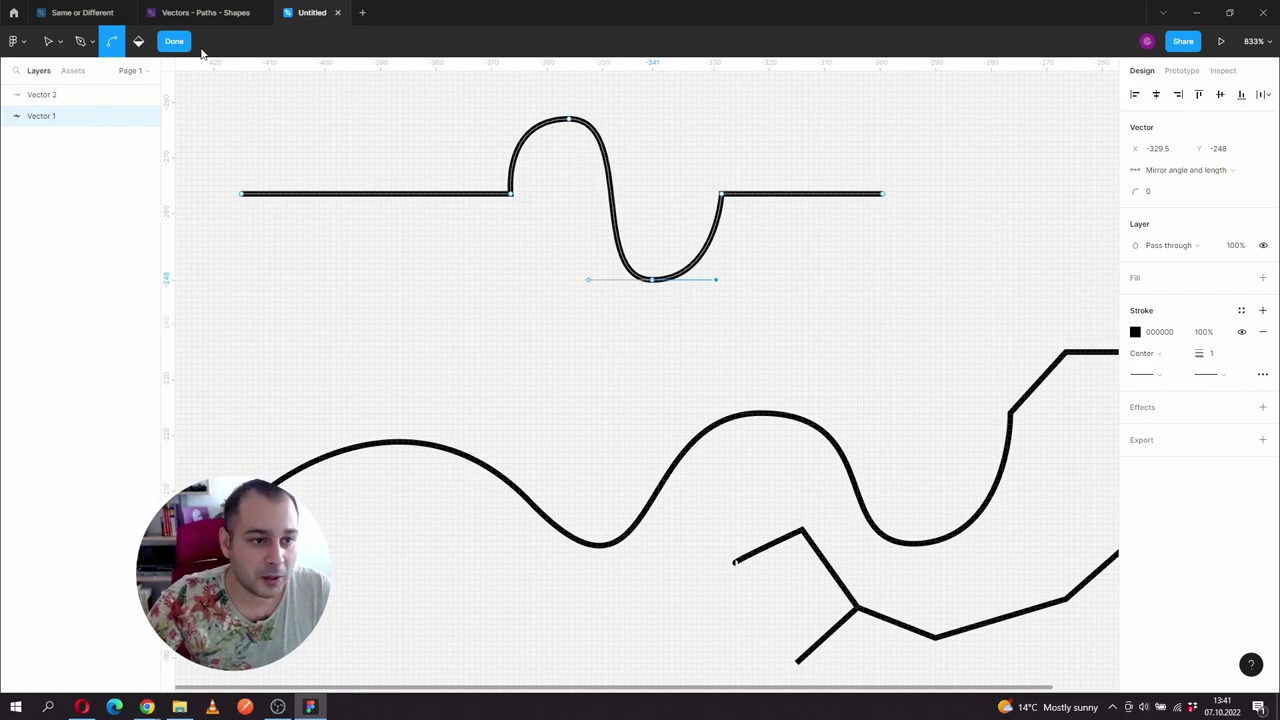
Turn the zigzag's peak back into a sharp corner and lengthen the valley point's mirrored handles to about X -324.5, Y -248
click(570, 120)
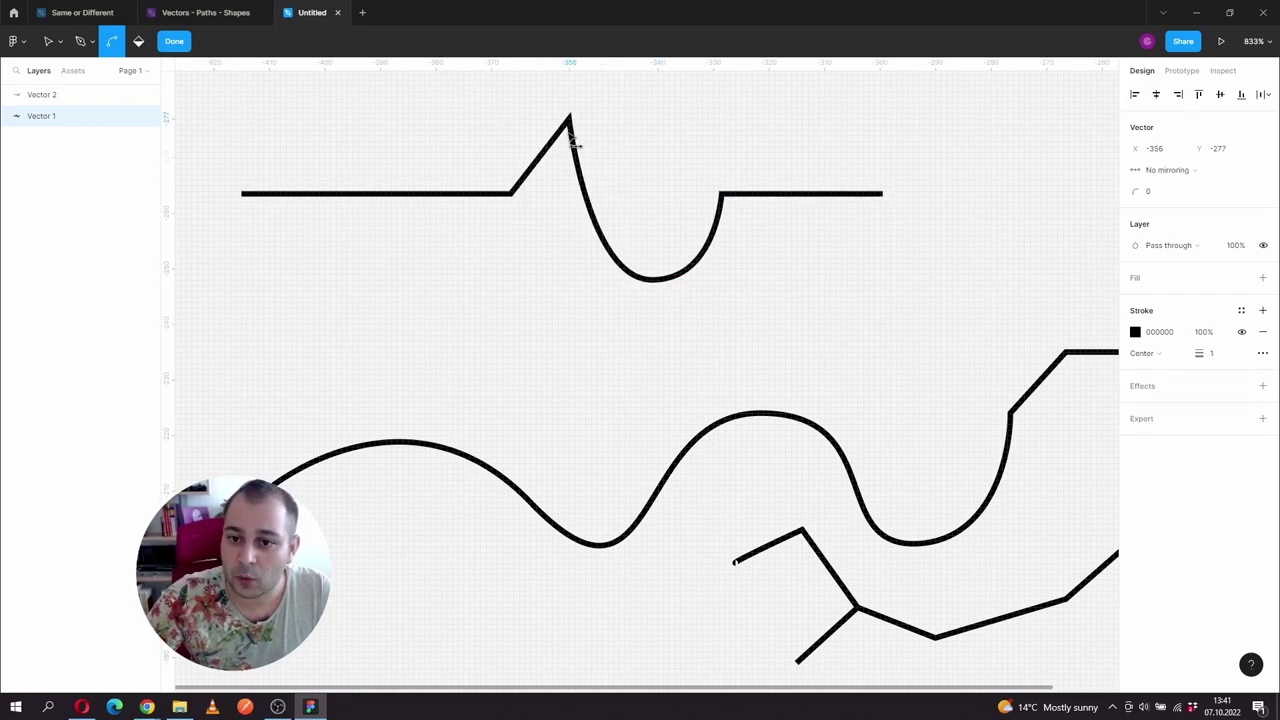
click(640, 278)
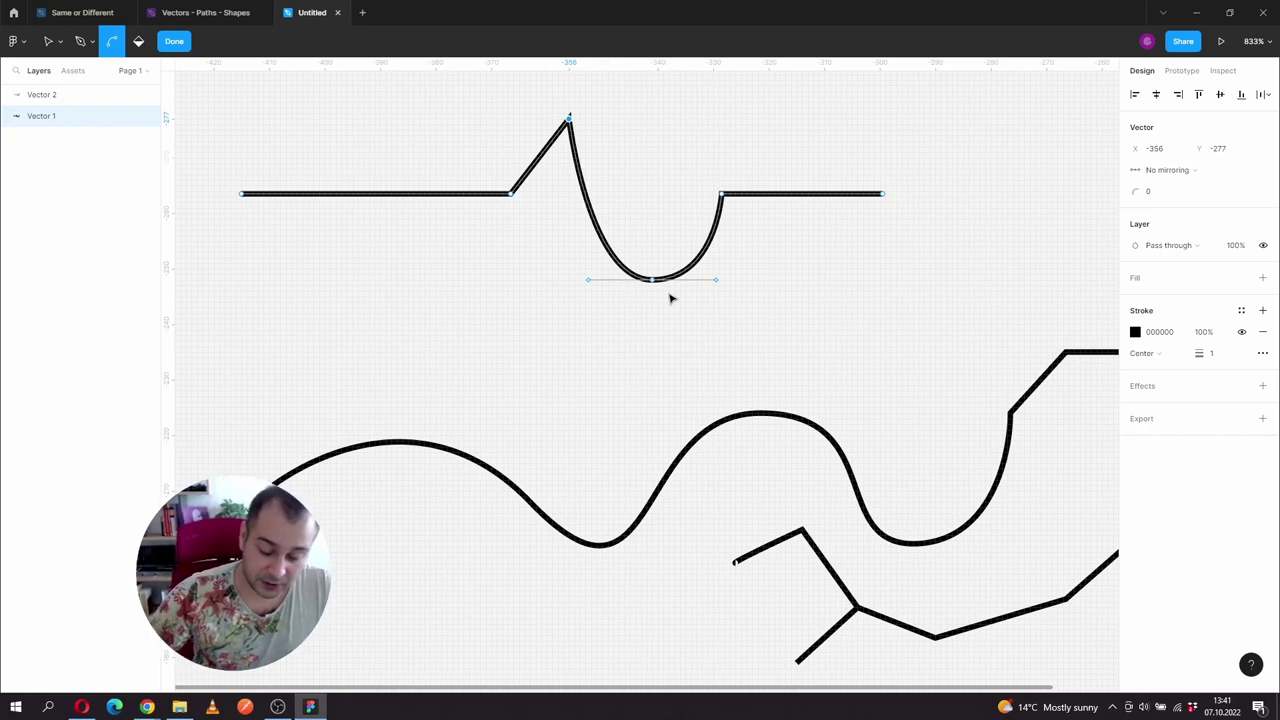
key(v)
click(717, 281)
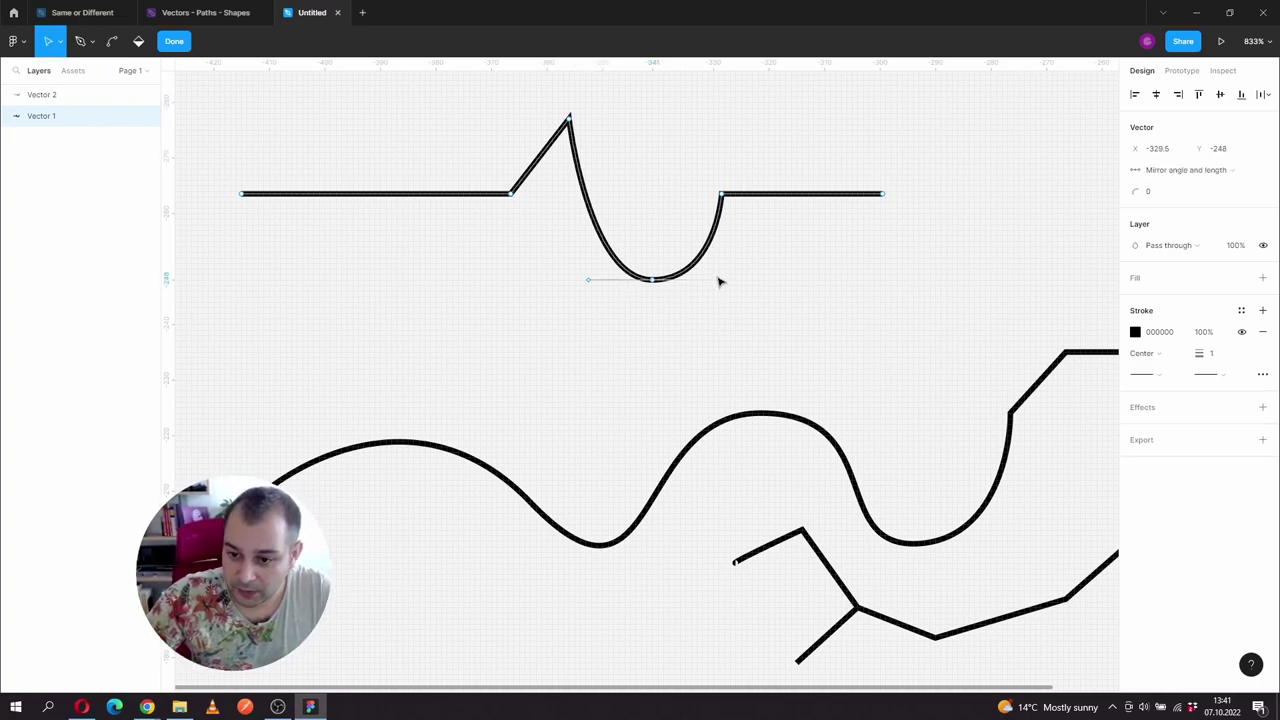
drag(717, 280, 749, 286)
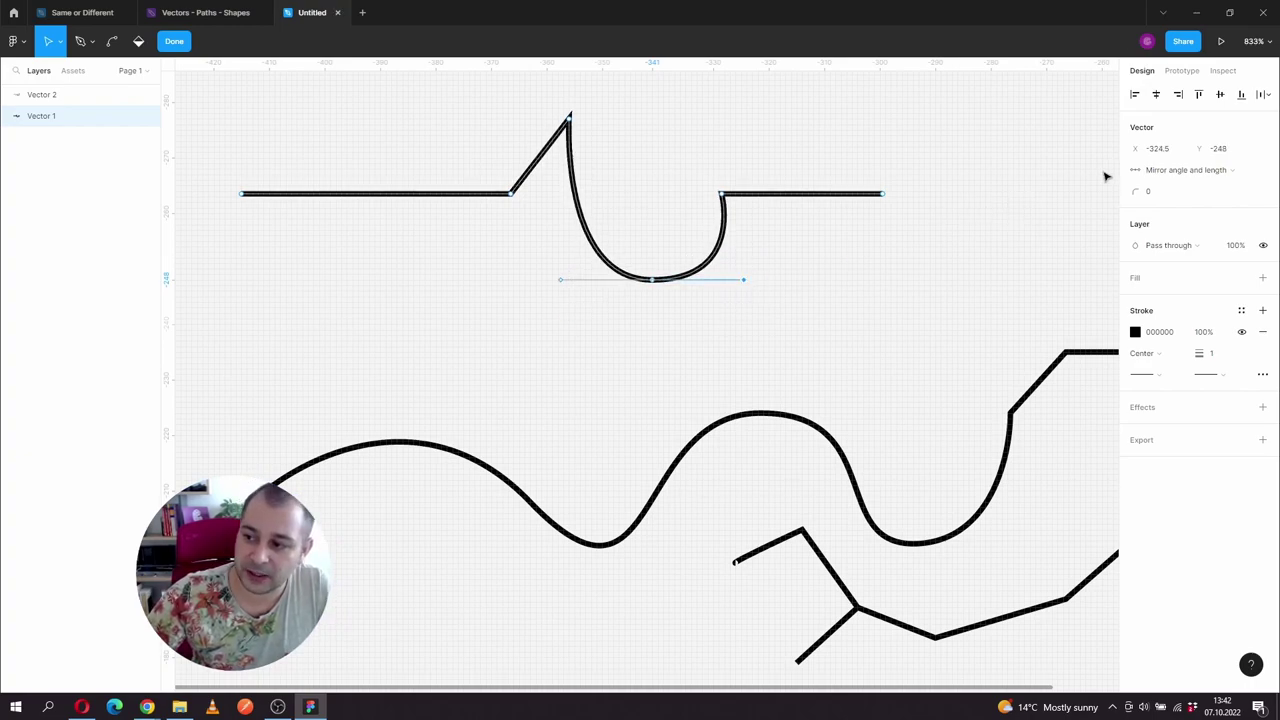
Set the valley point to Mirror angle, lengthen its right handle, and shorten its left handle to about X -357, Y -248
key(ctrl)
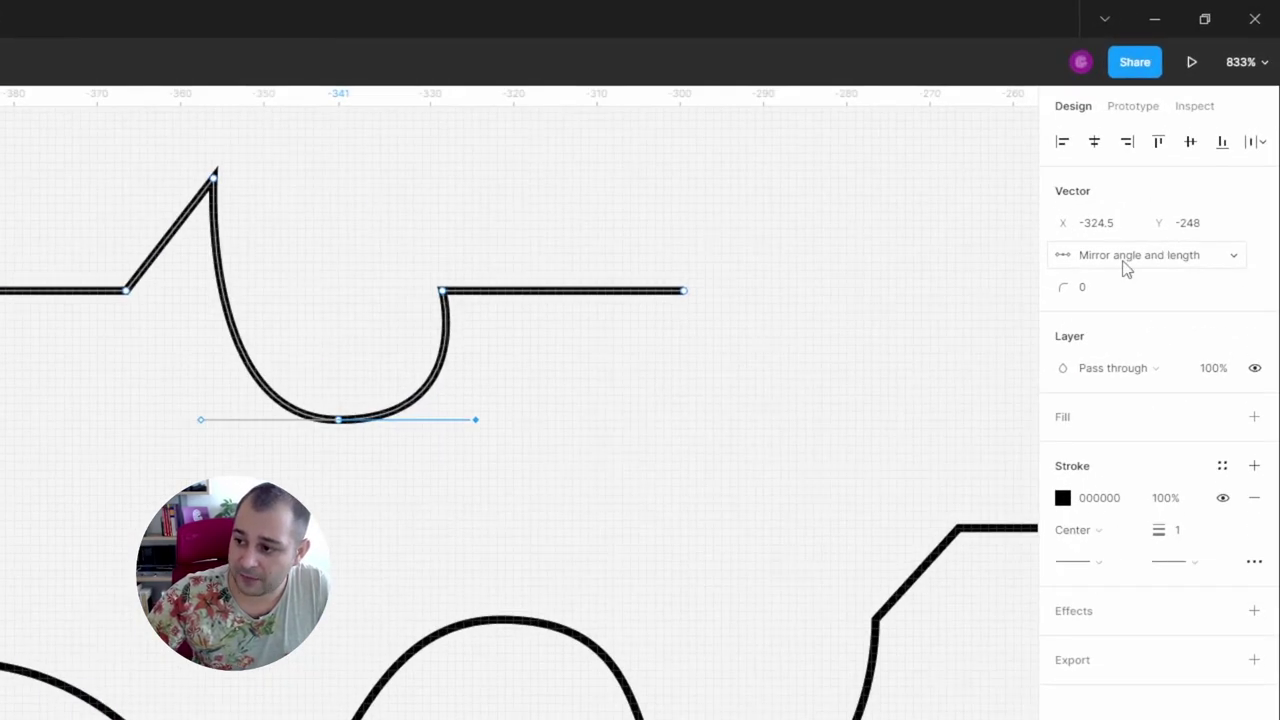
click(1158, 264)
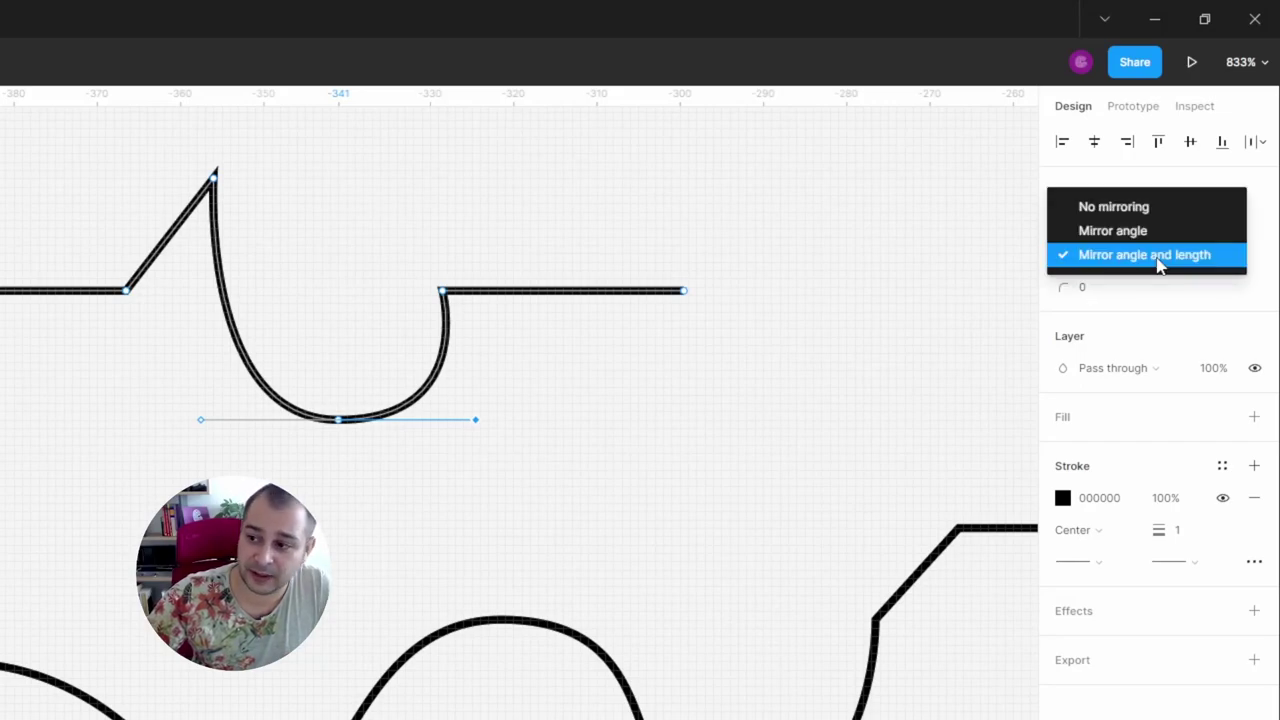
click(1167, 257)
click(1167, 258)
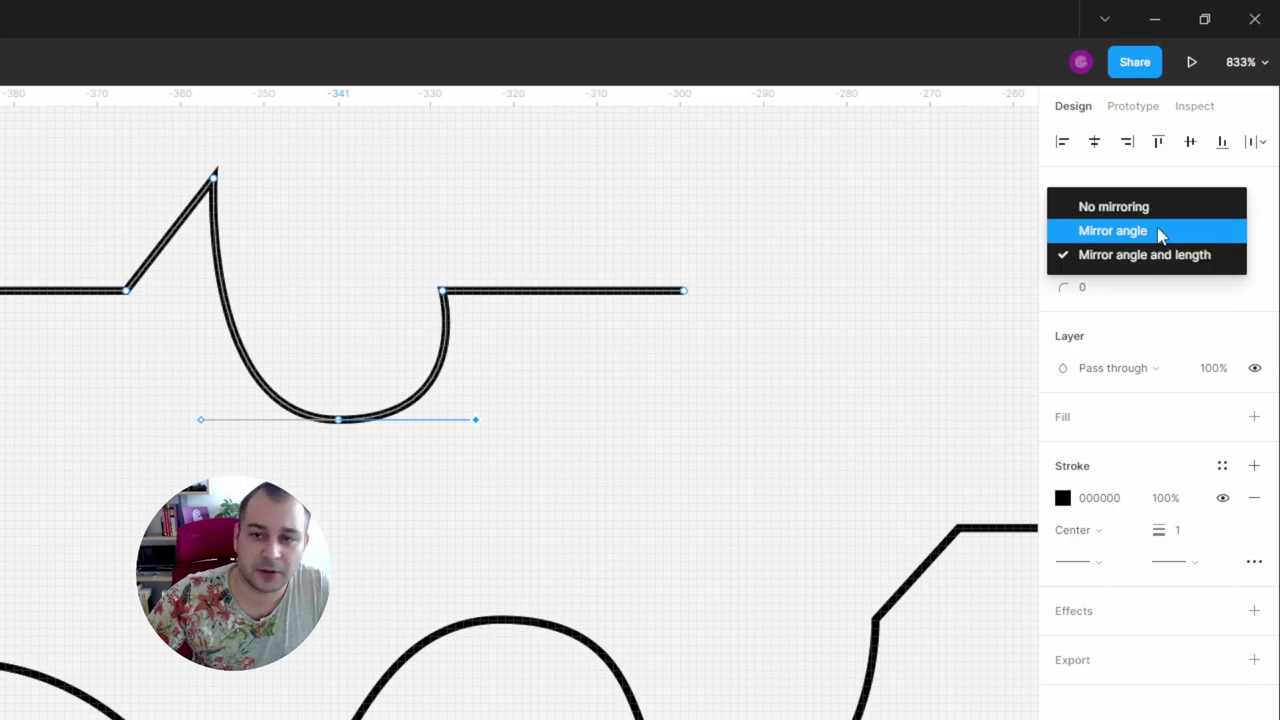
click(1160, 233)
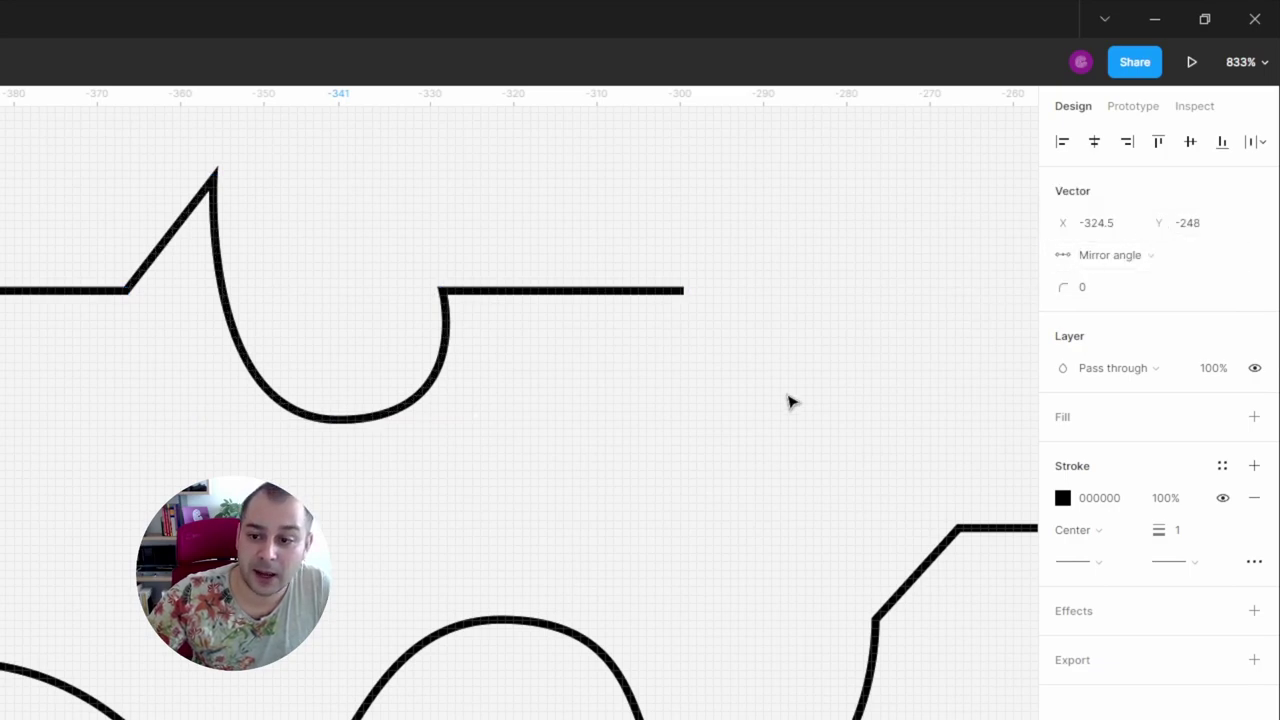
click(366, 422)
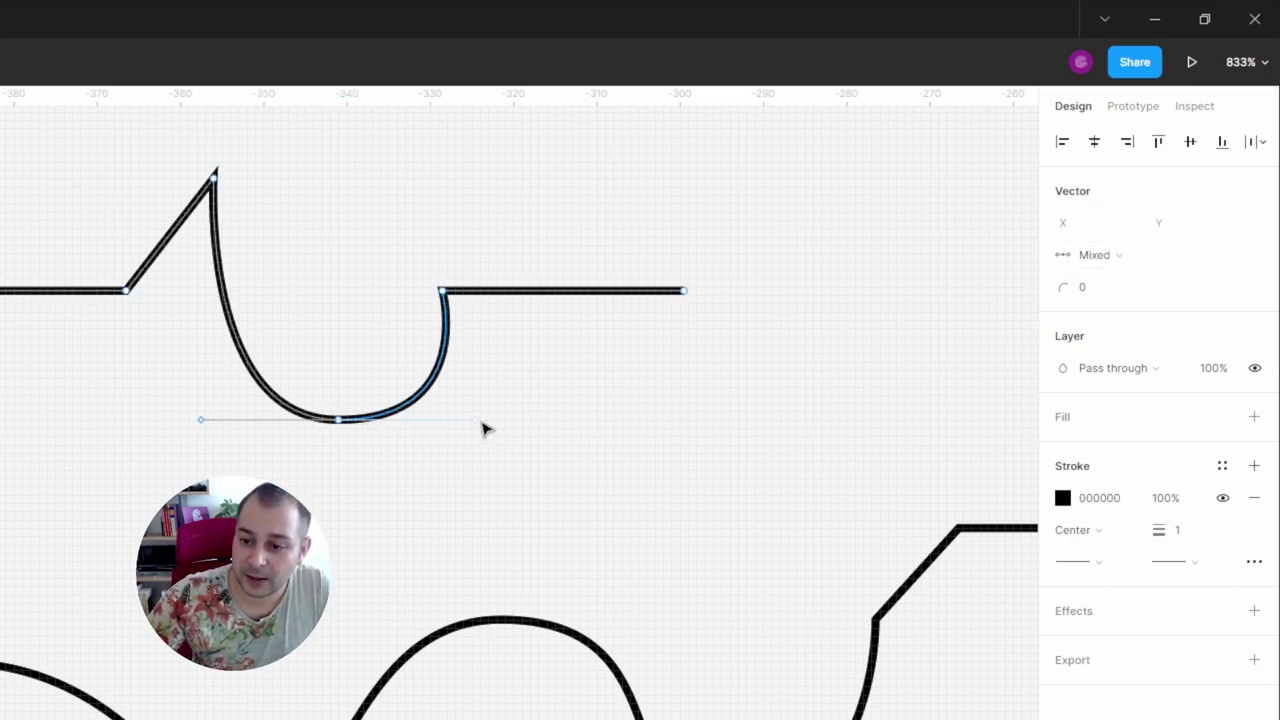
drag(480, 427, 514, 429)
mouse_move(203, 420)
mouse_down()
mouse_move(273, 423)
mouse_move(223, 429)
mouse_up()
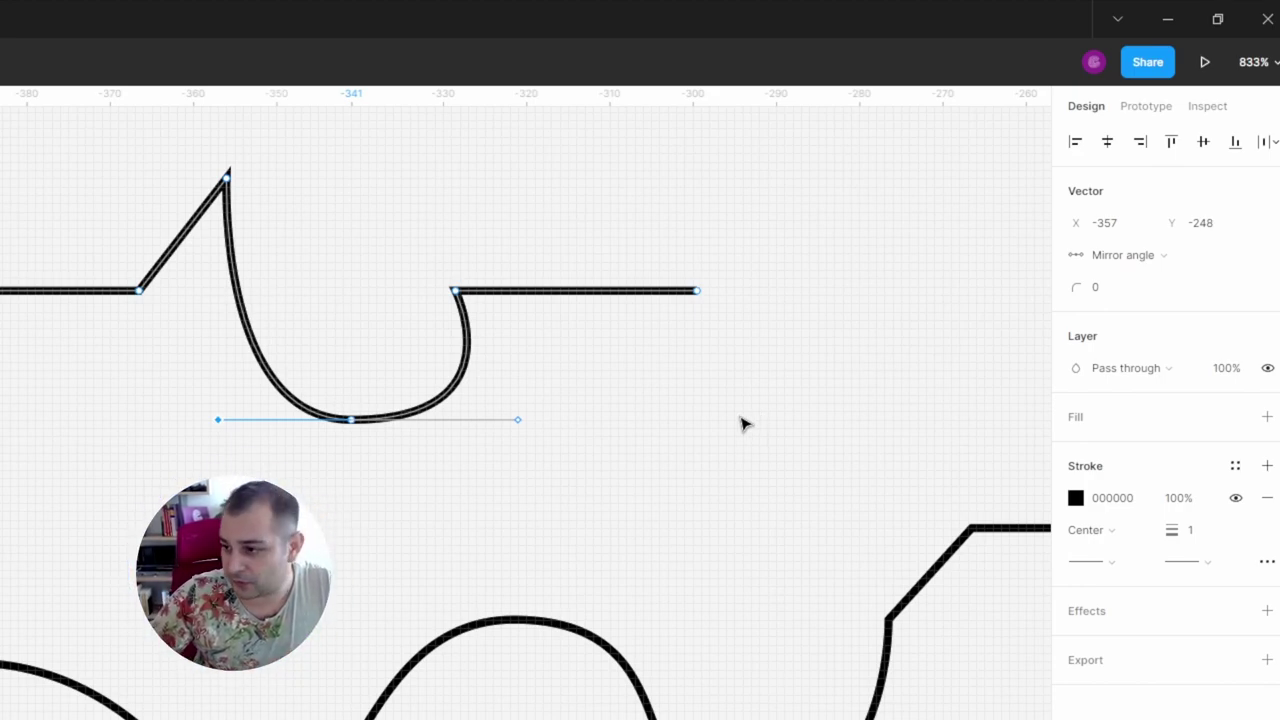
Set the valley point to No mirroring and swing its right handle independently to about X -350, Y -267.5, leaving the path finished
click(1100, 258)
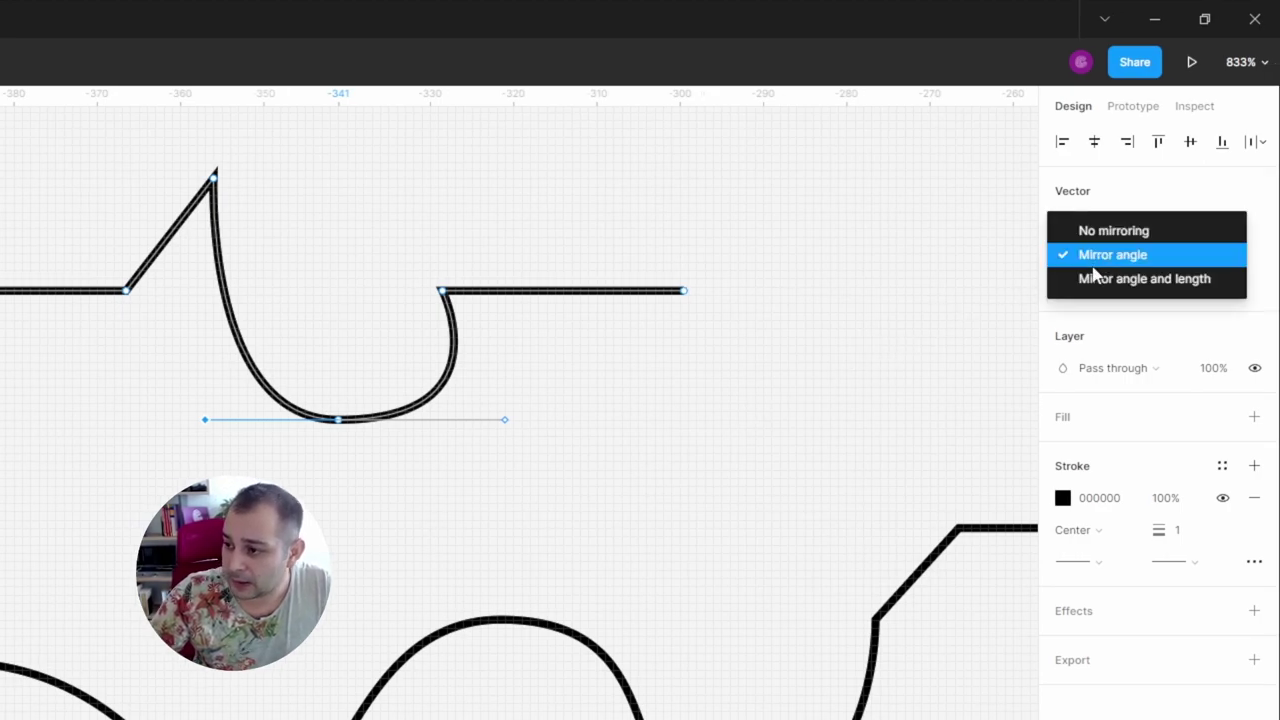
click(1114, 237)
key(Escape)
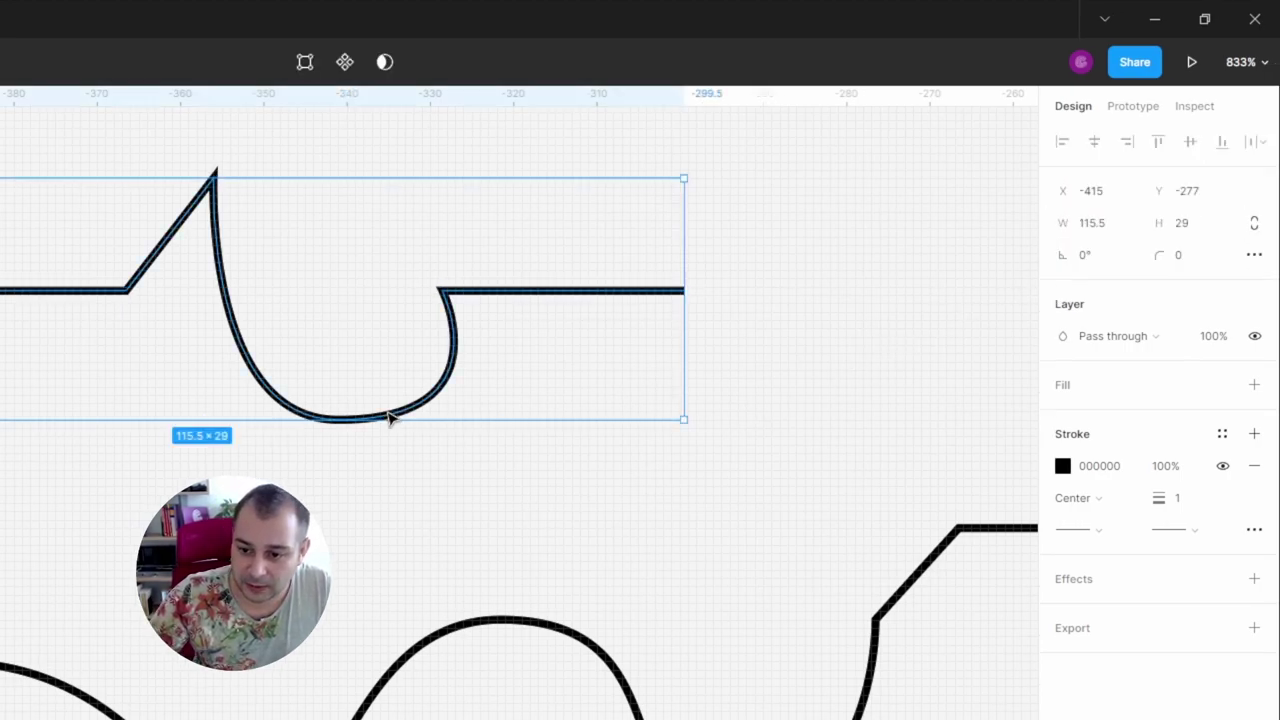
double_click(343, 423)
click(337, 421)
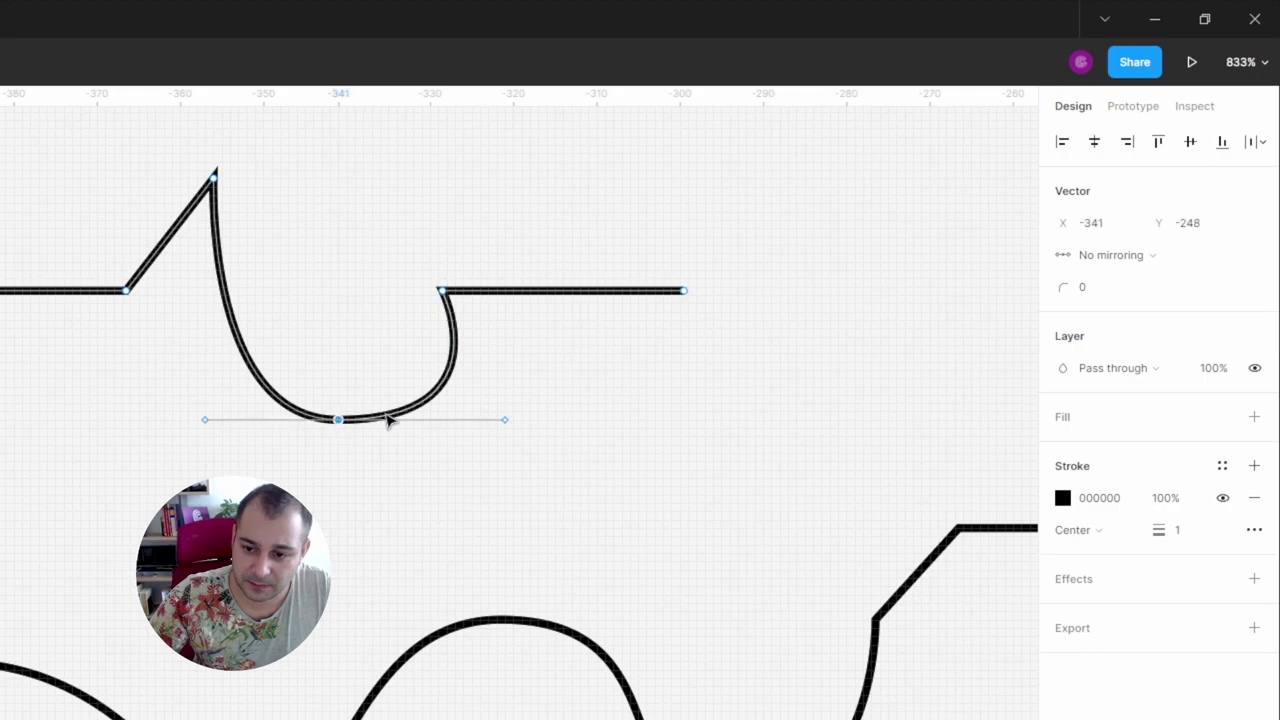
drag(506, 422, 412, 477)
drag(410, 395, 271, 263)
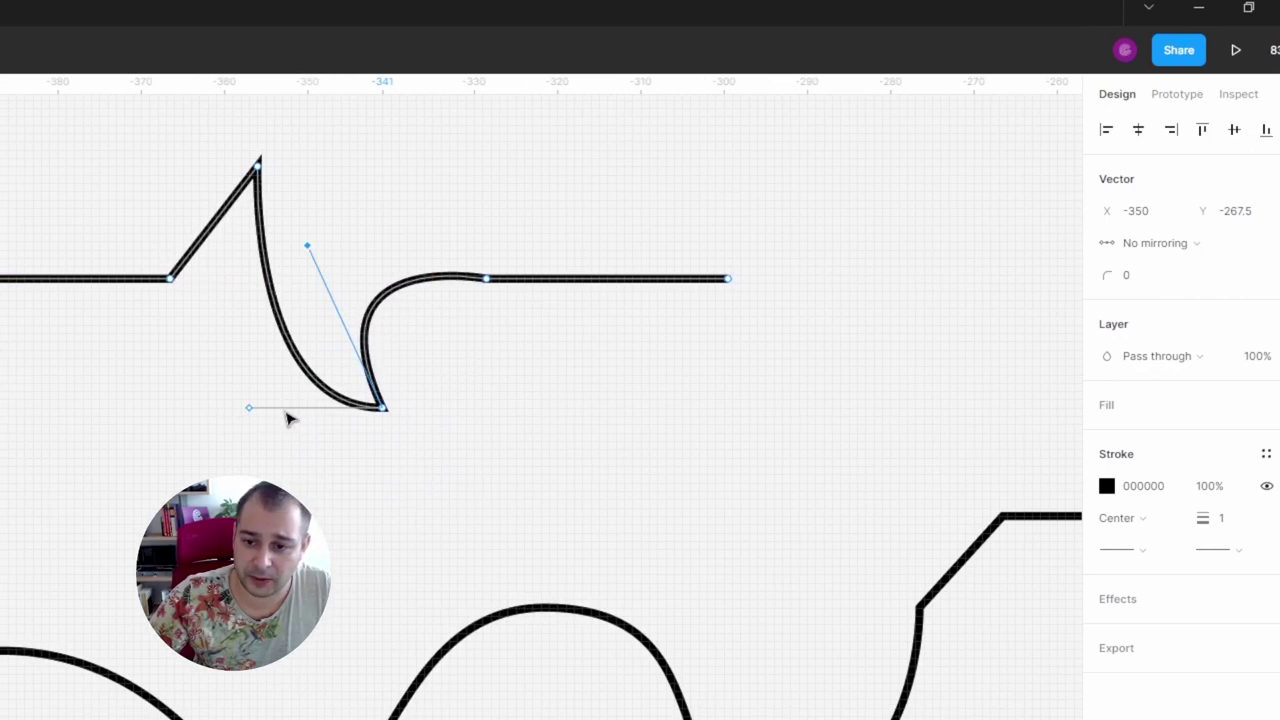
key(Escape)
key(Escape)
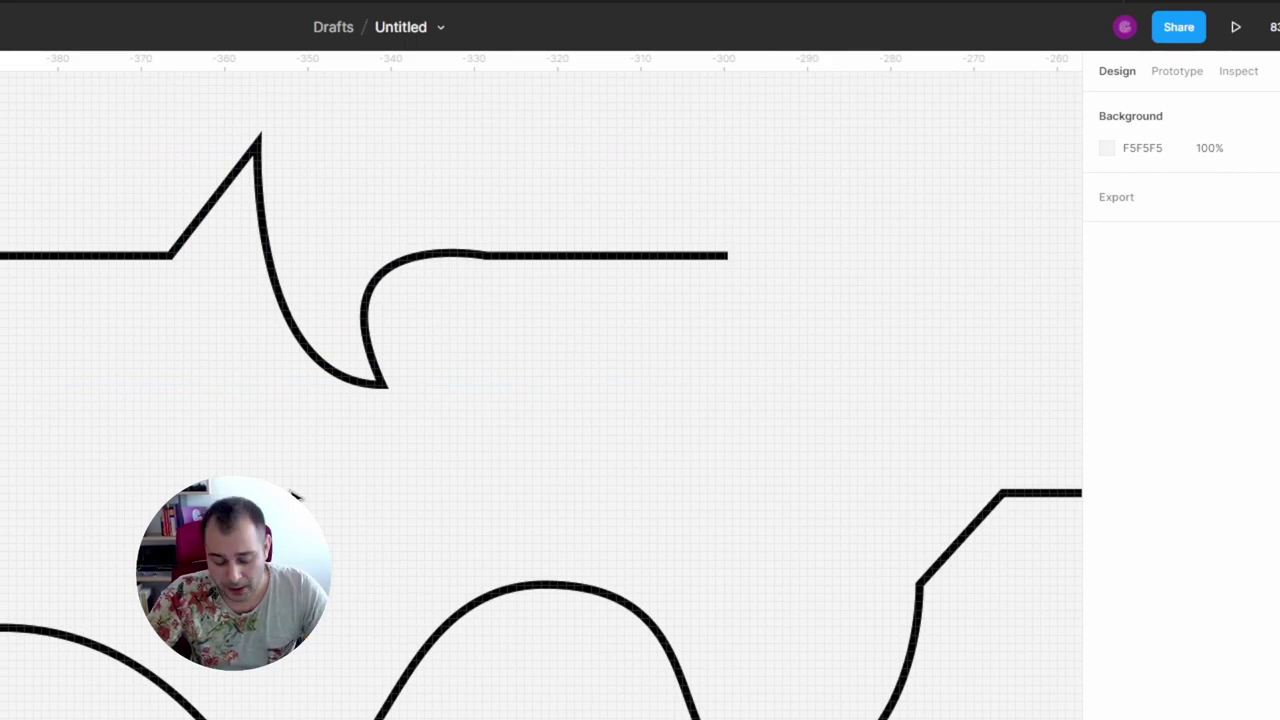
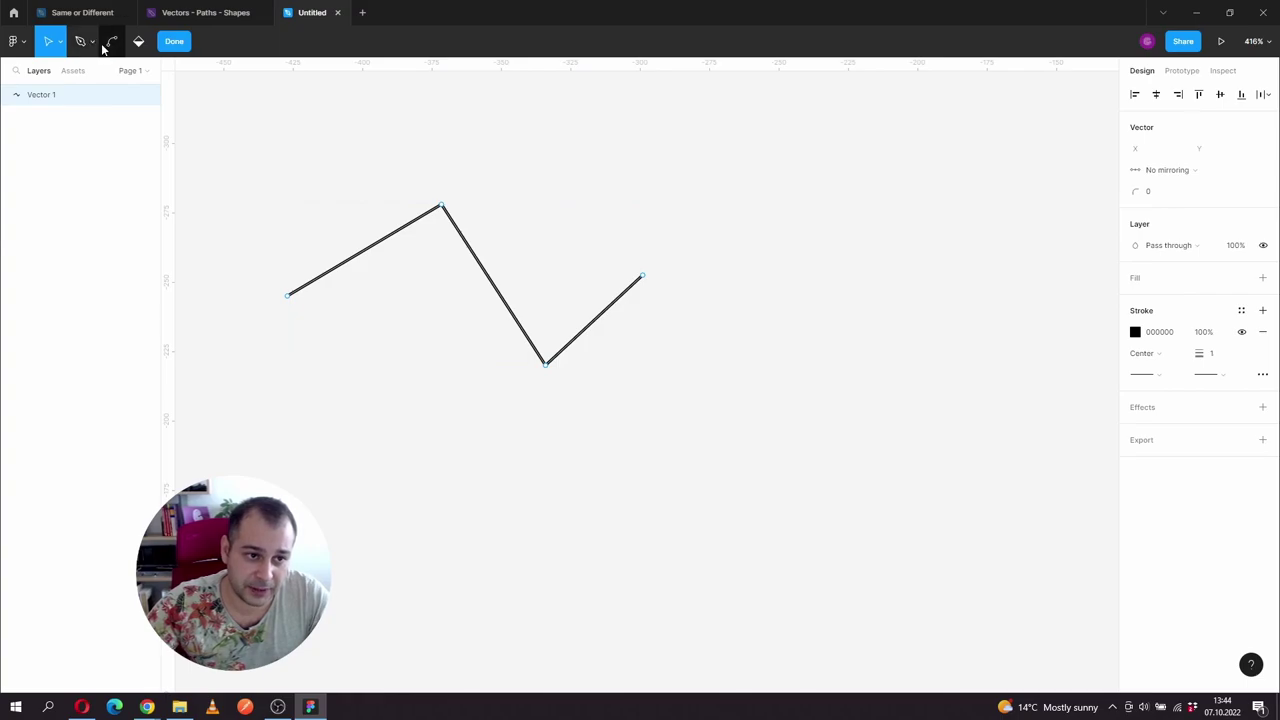
Add a detached three-segment Pen zigzag to the open vector, from about X -338.5, Y -261 via X -255, Y -241.5 to X -205, Y -284.5
click(92, 47)
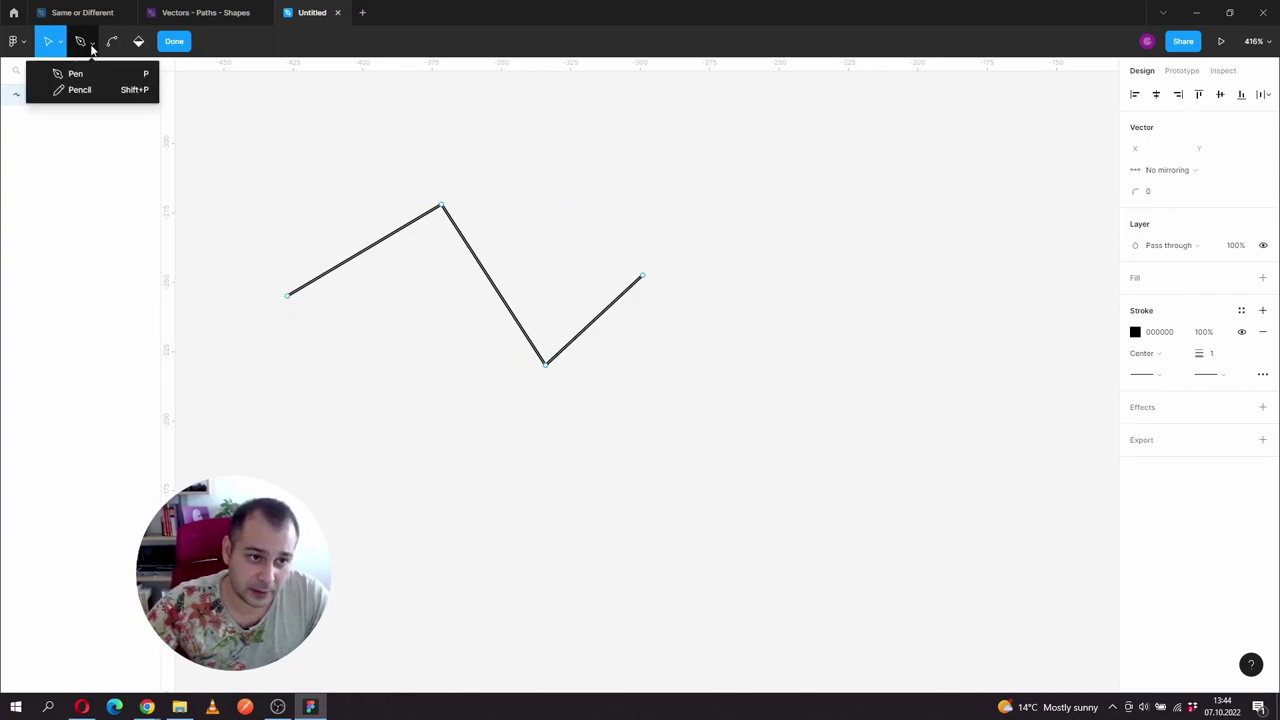
click(74, 75)
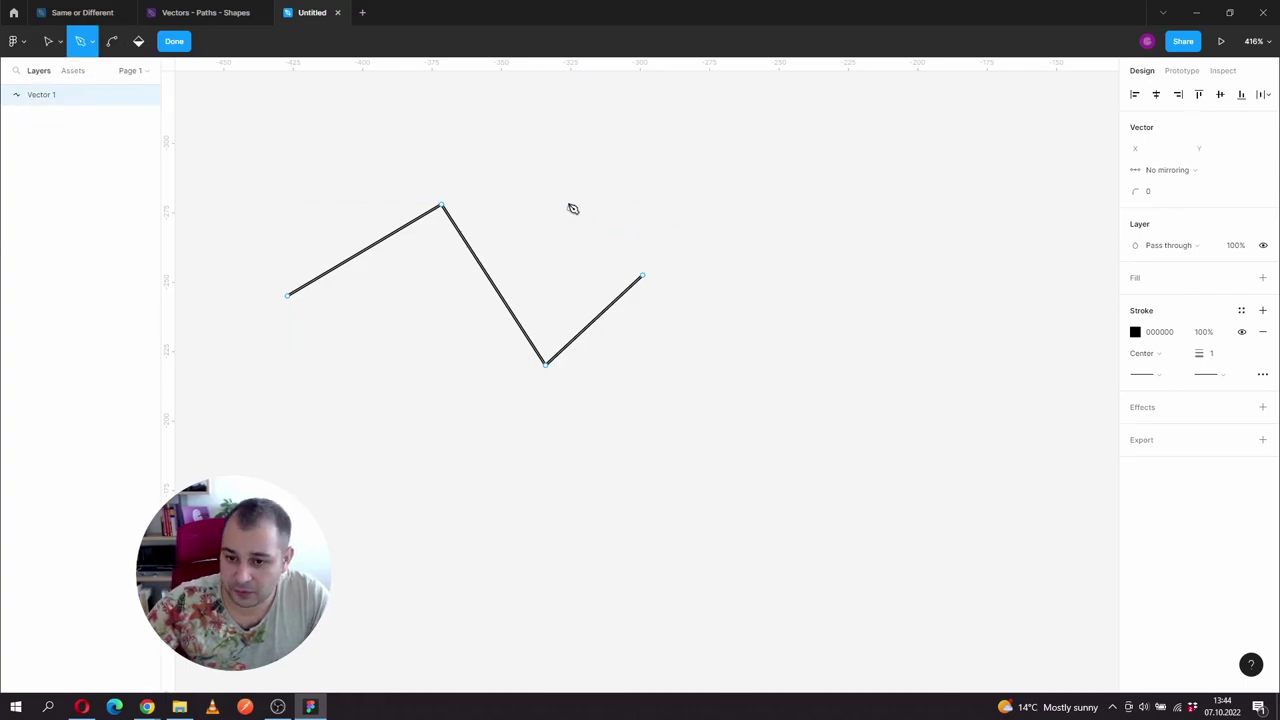
click(533, 251)
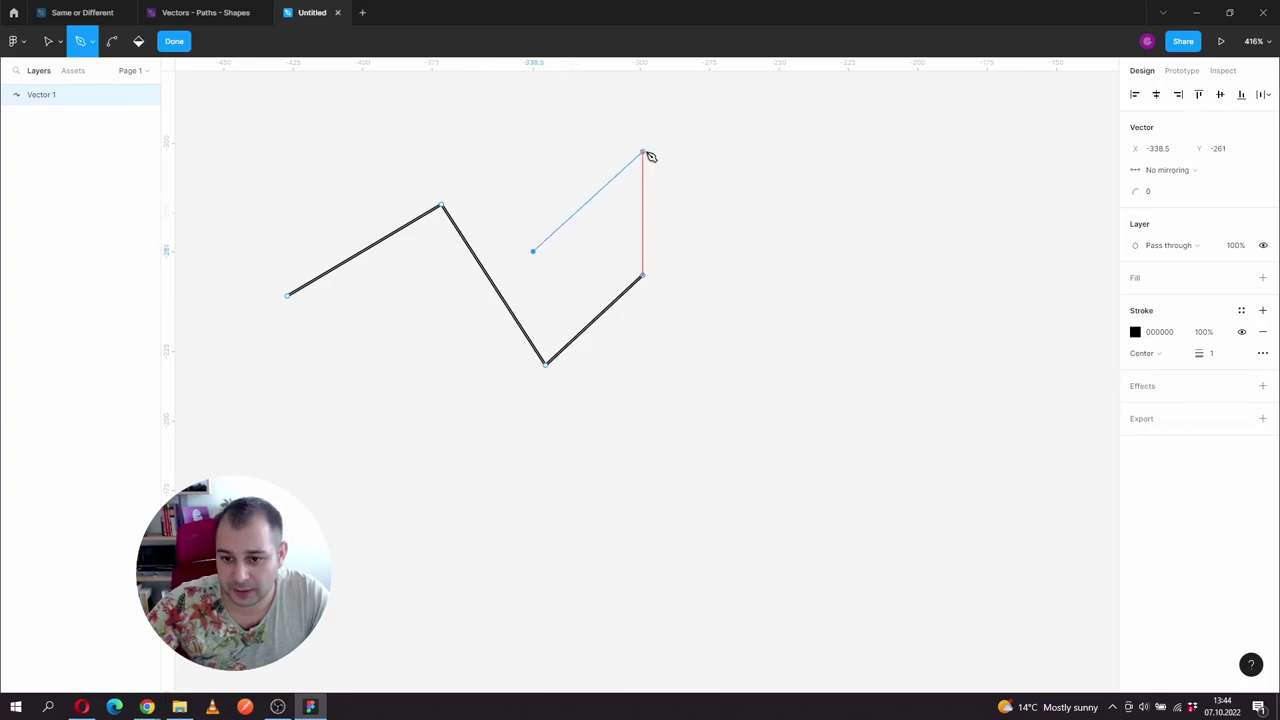
click(642, 152)
click(765, 303)
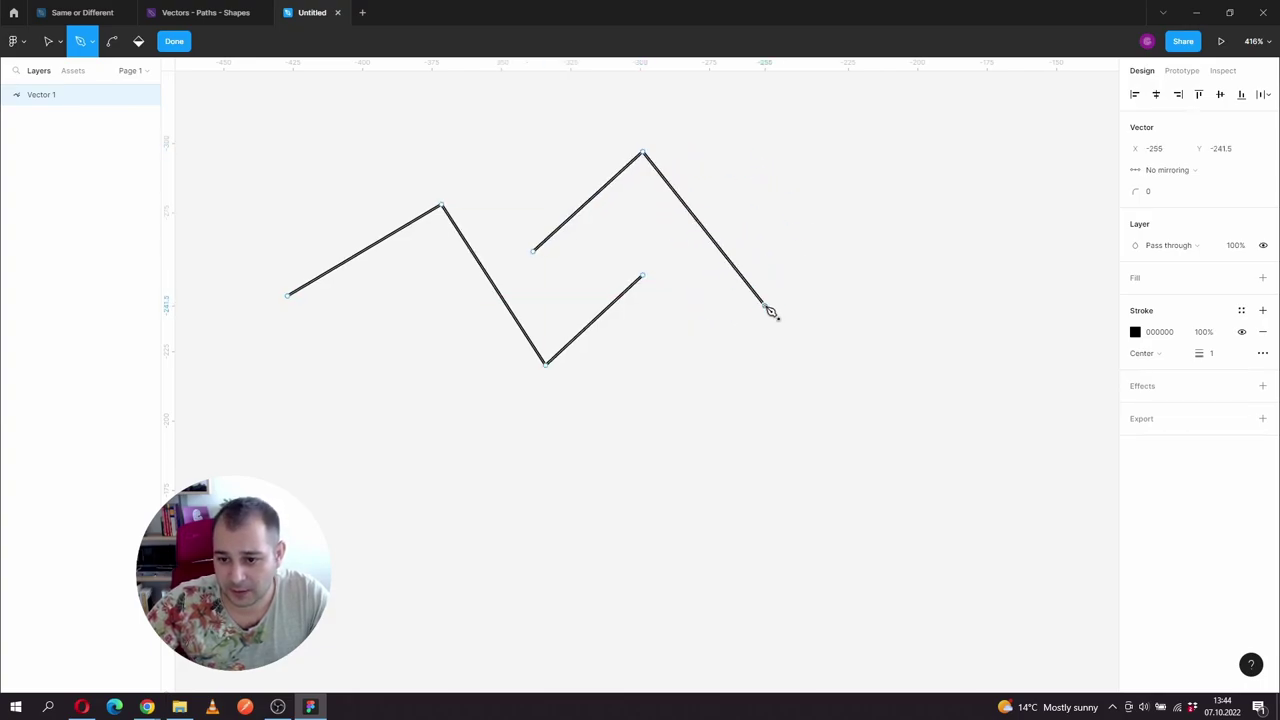
click(903, 189)
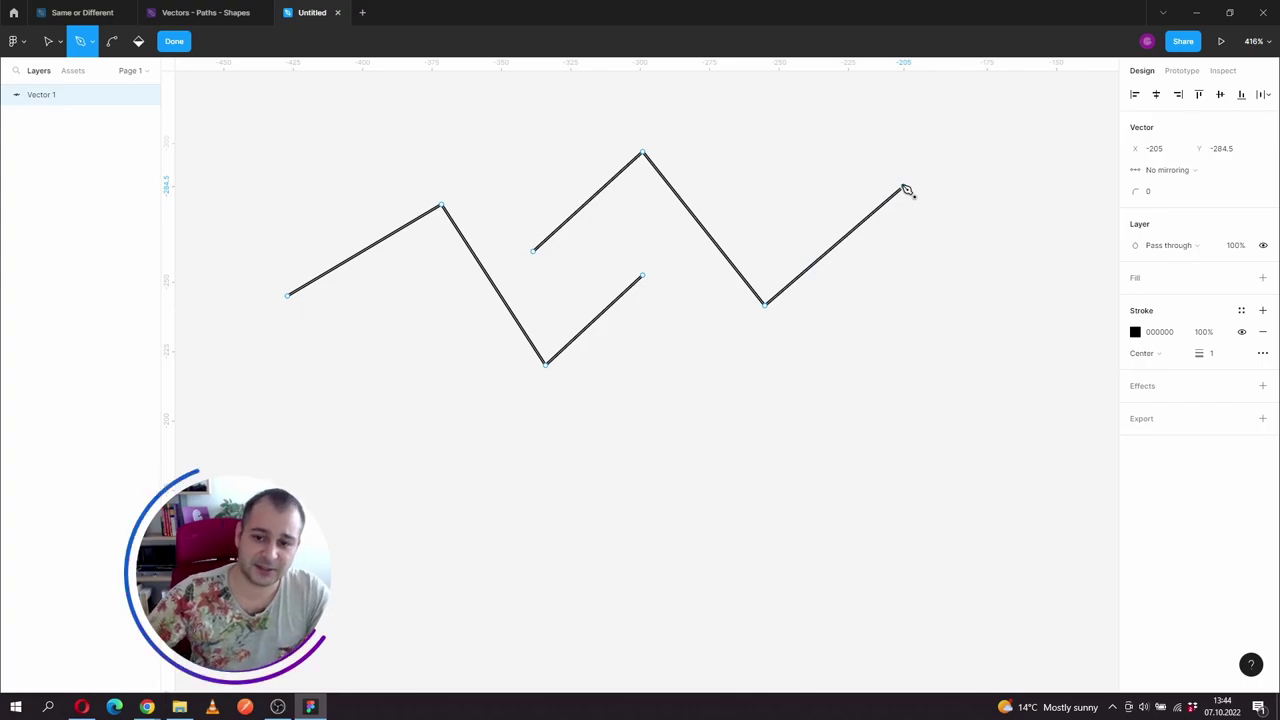
key(Escape)
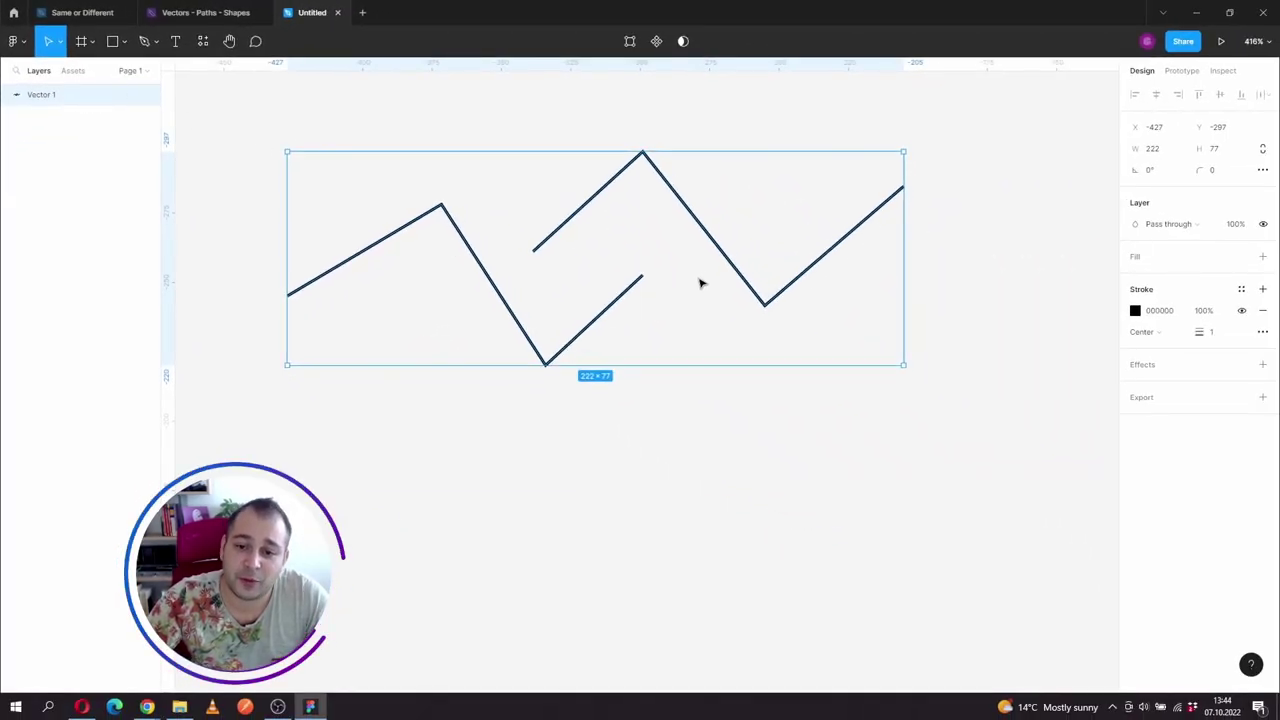
Join the two inner endpoints of the vector's detached zigzags, at X -338.5, Y -261 and X -299, Y -252.5, with a connecting segment
double_click(688, 212)
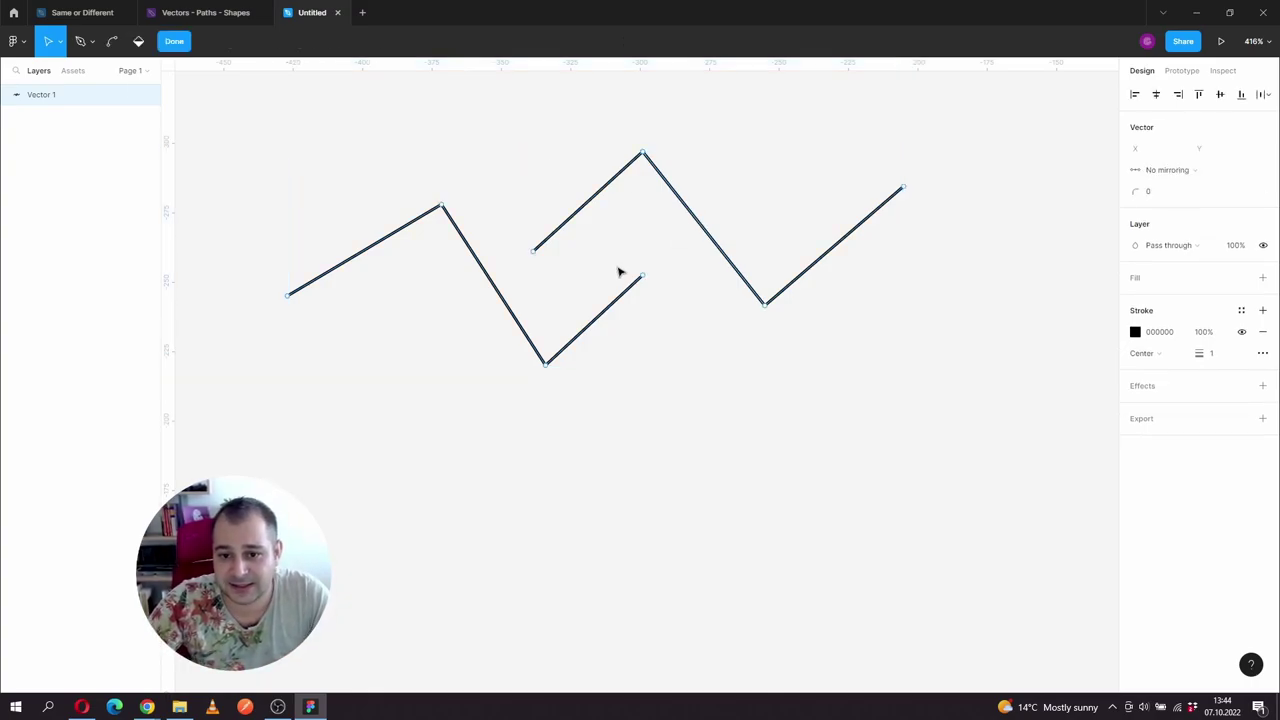
click(715, 238)
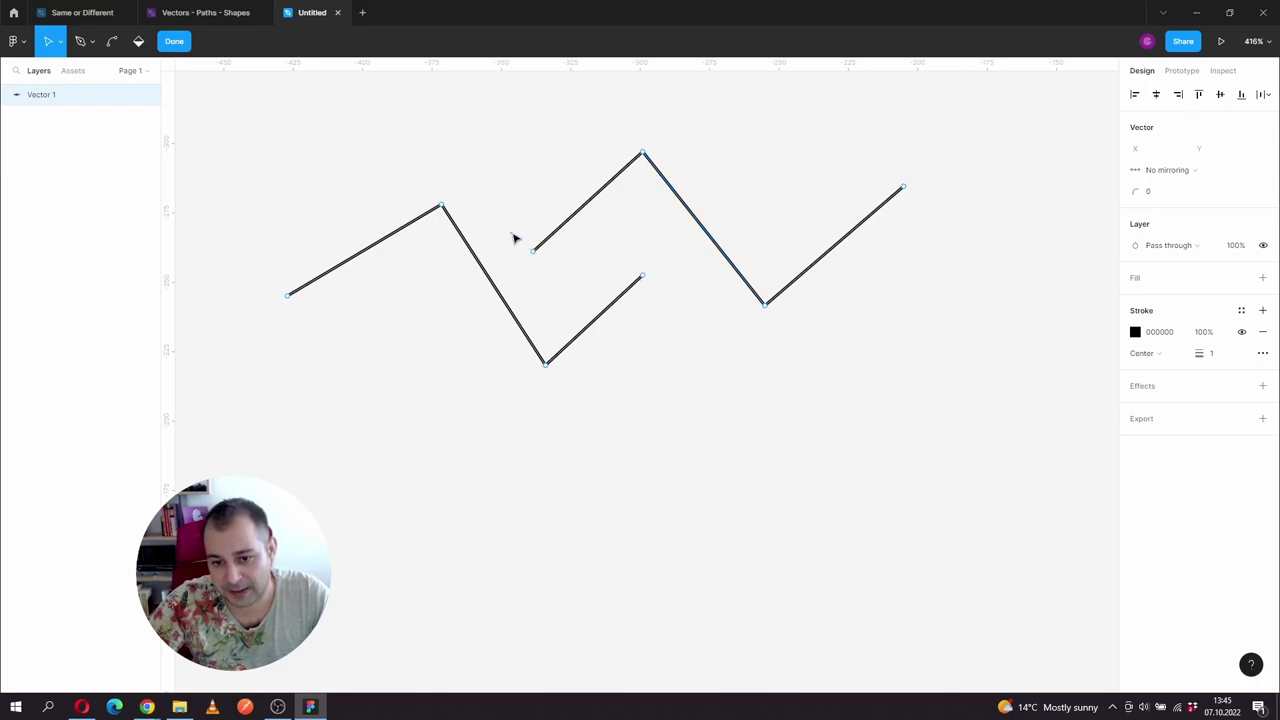
drag(512, 234, 657, 291)
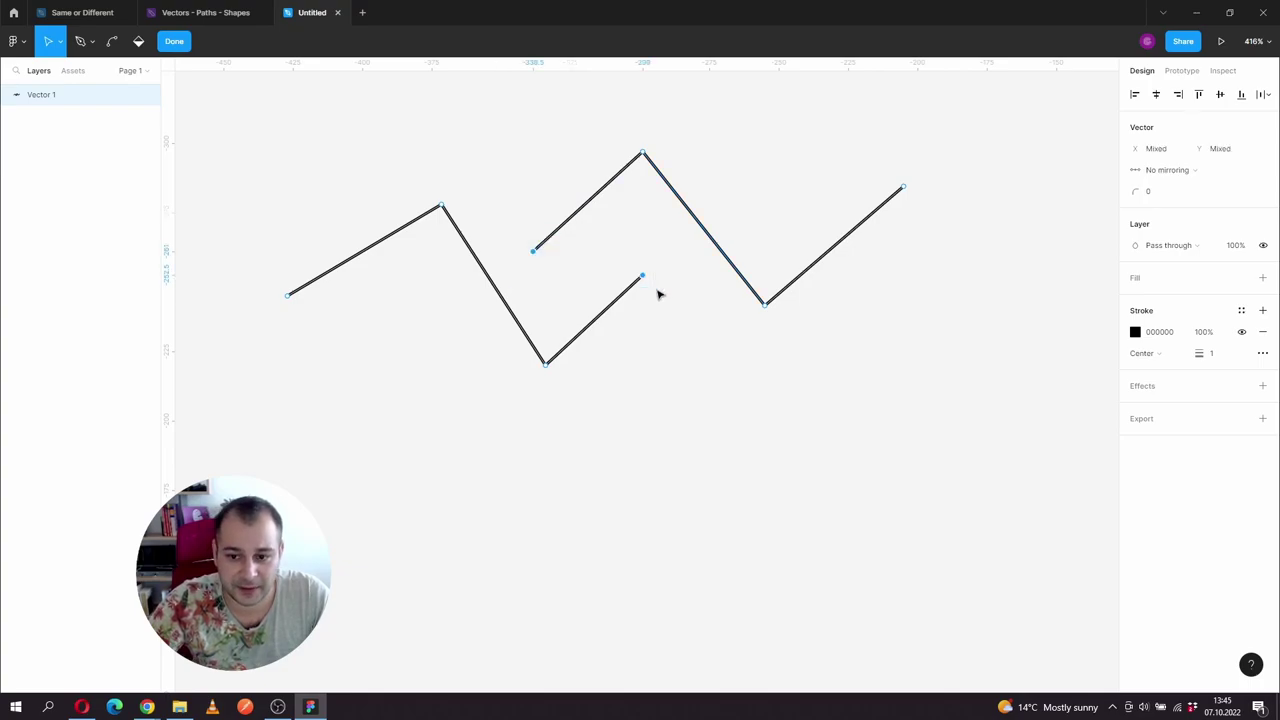
click(14, 41)
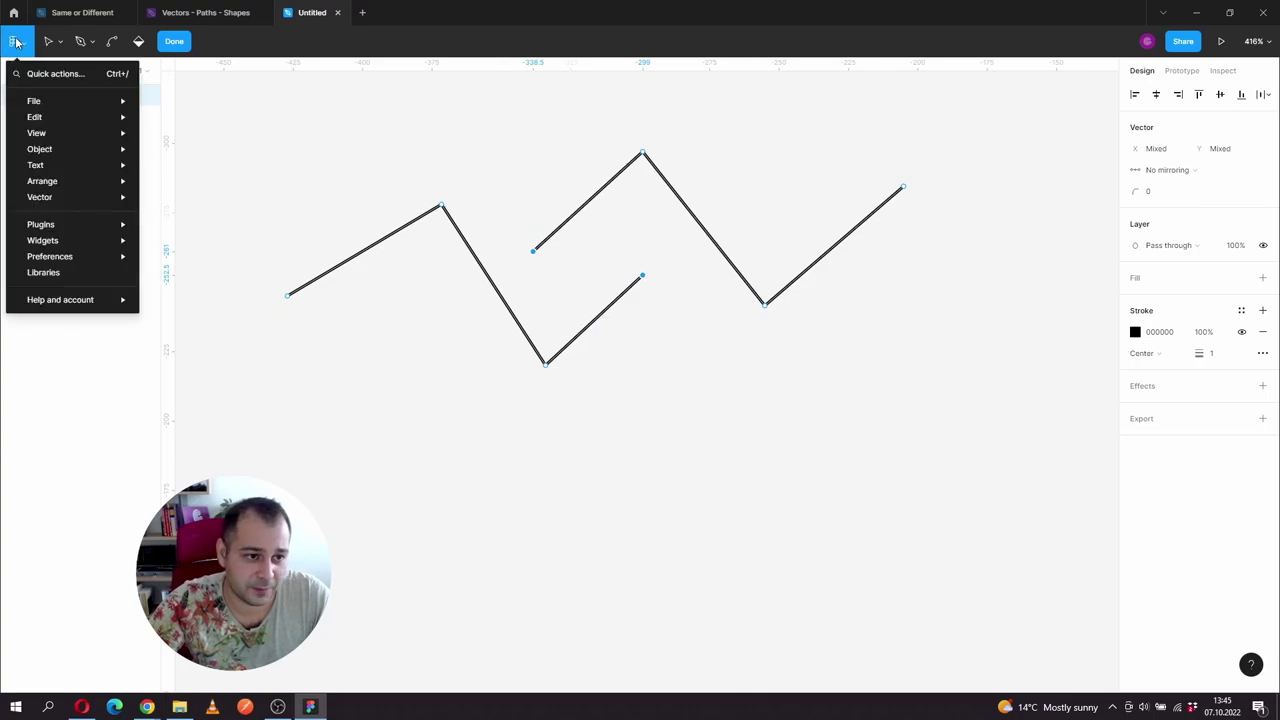
mouse_move(60, 205)
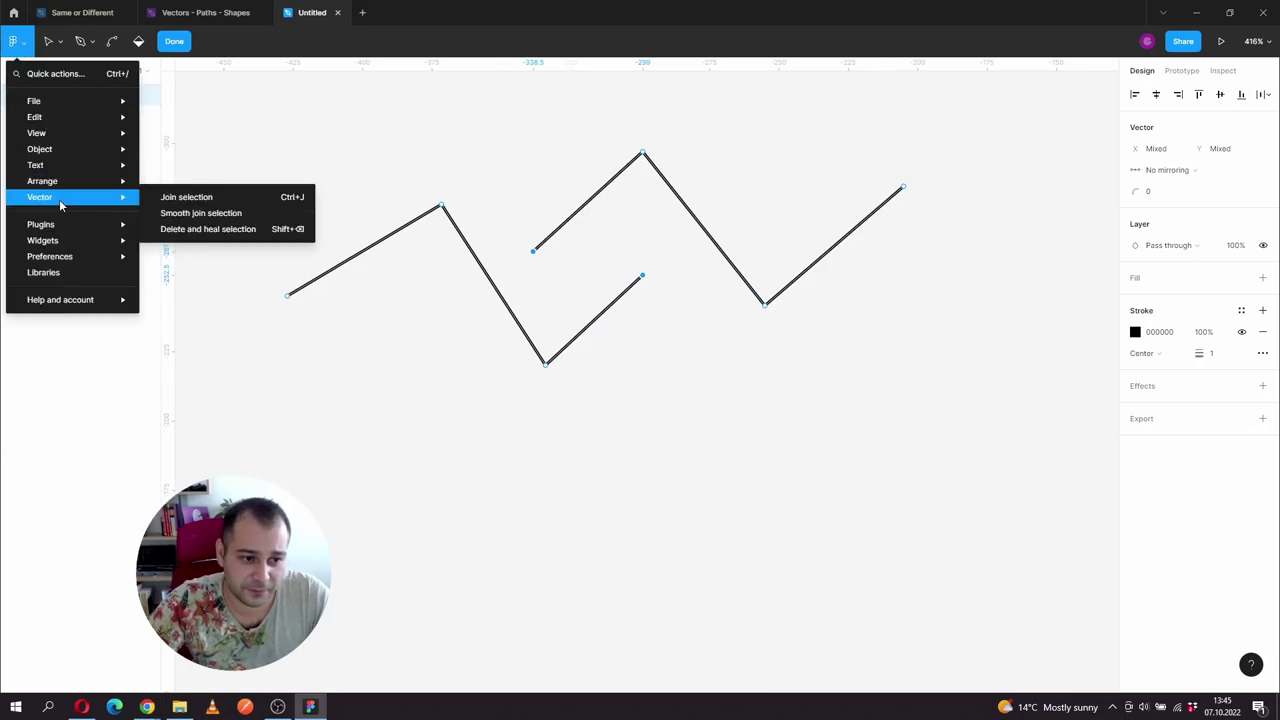
click(222, 199)
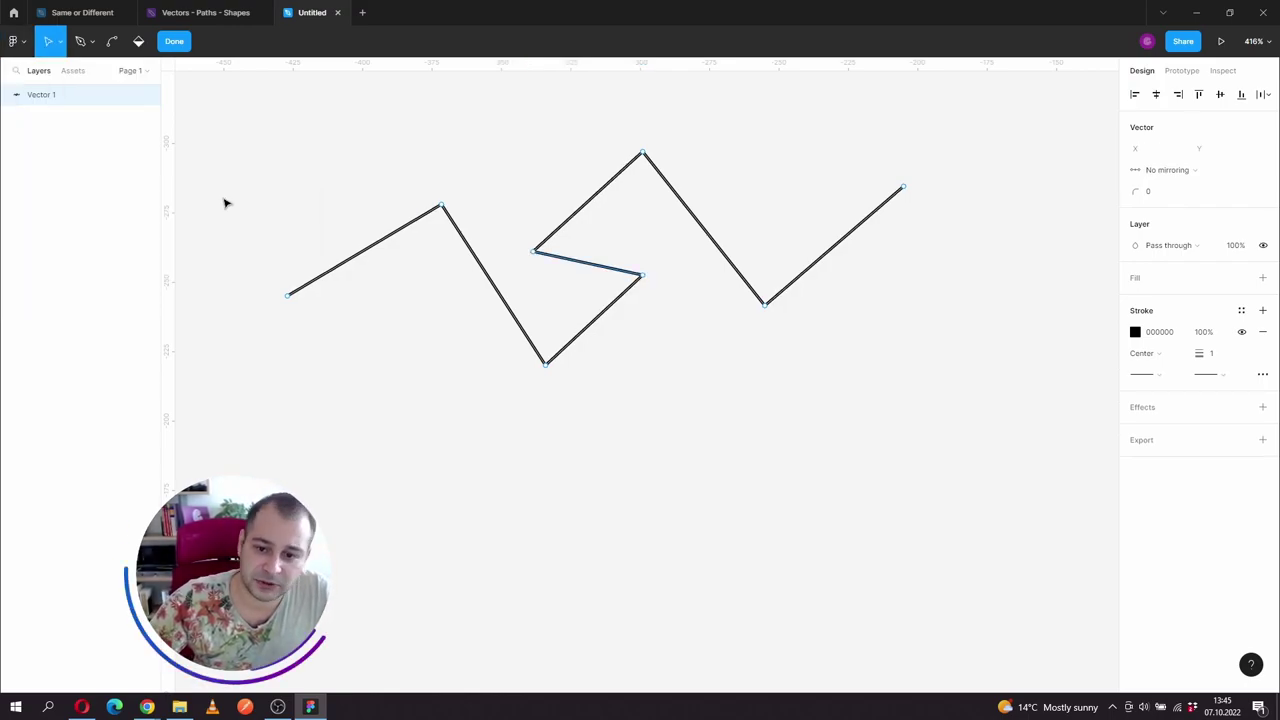
Reposition both ends of the new connecting segment, raising its left point and setting its right point at about X -308.5, Y -248
click(533, 251)
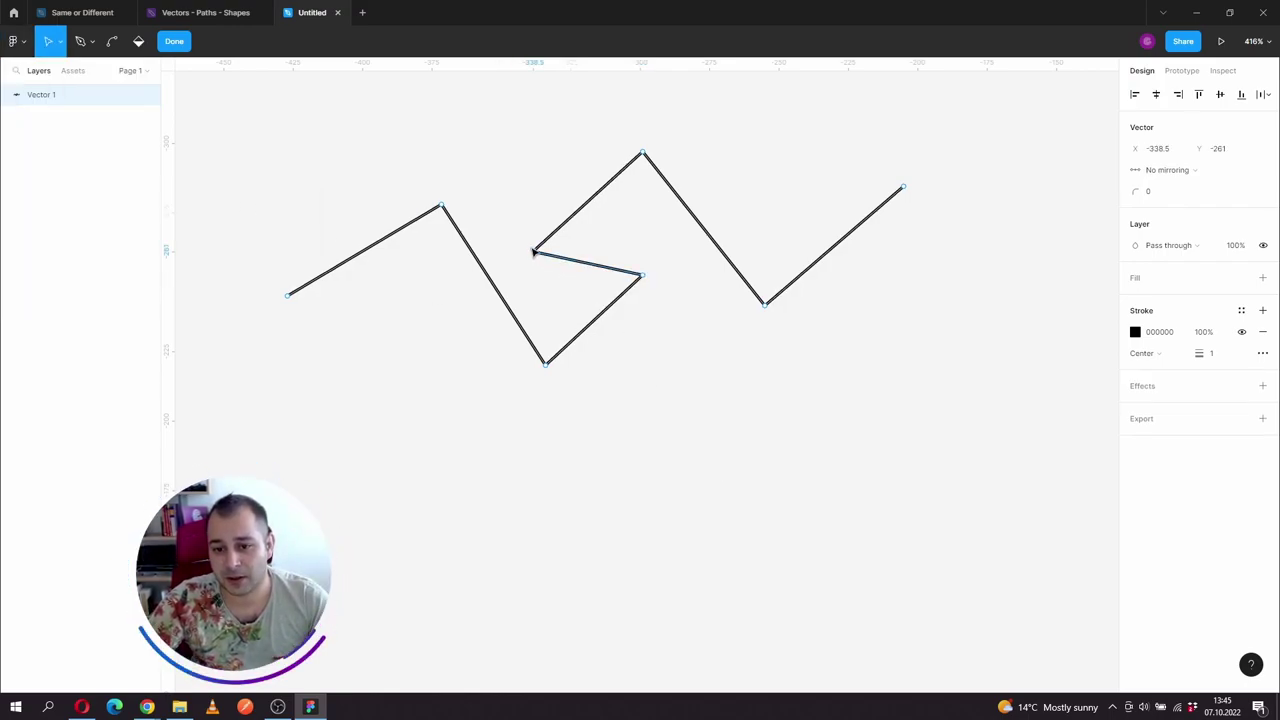
drag(533, 251, 558, 204)
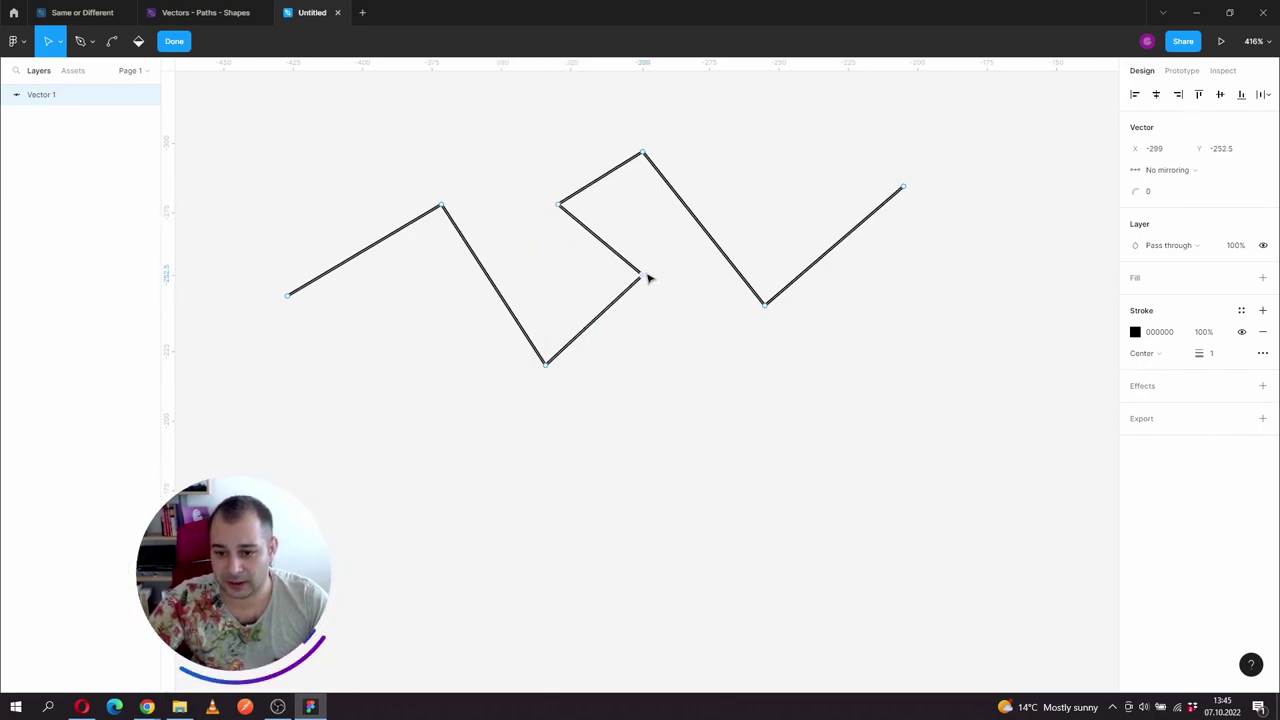
drag(641, 275, 616, 290)
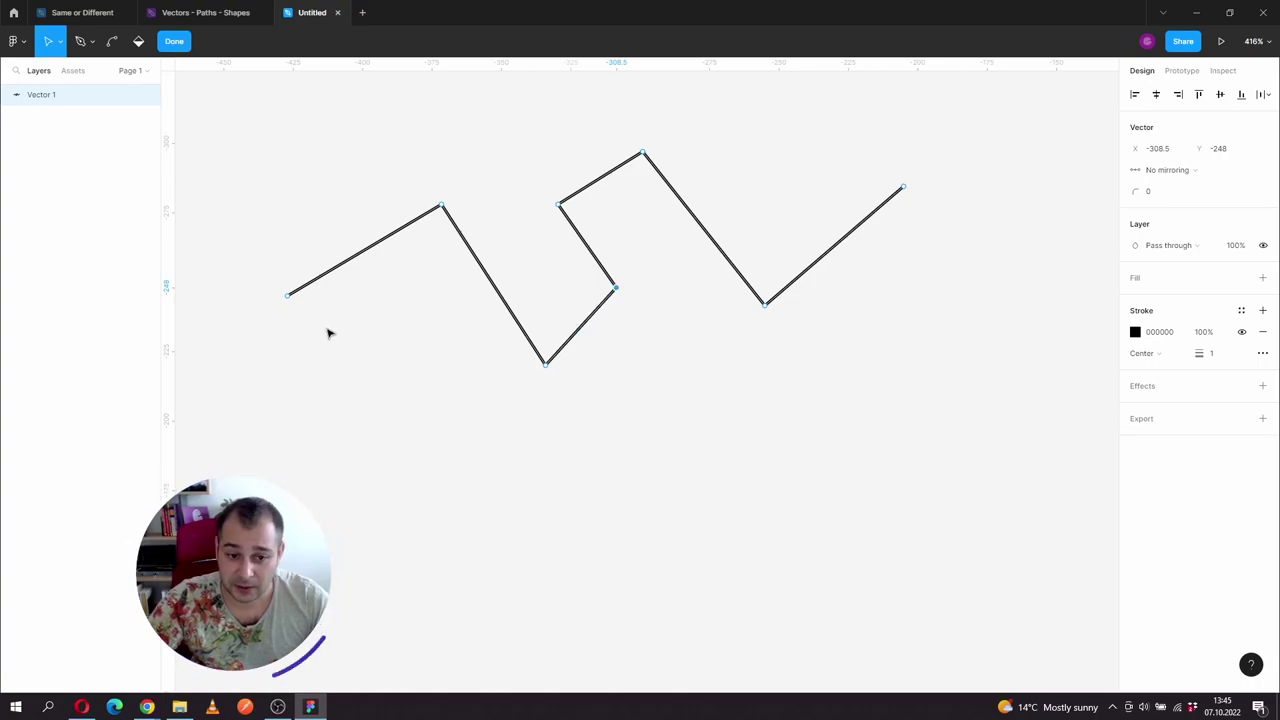
Join the path's two outer endpoints, at X -427, Y -245 and X -205, Y -284.5, to close the vector
drag(244, 273, 344, 344)
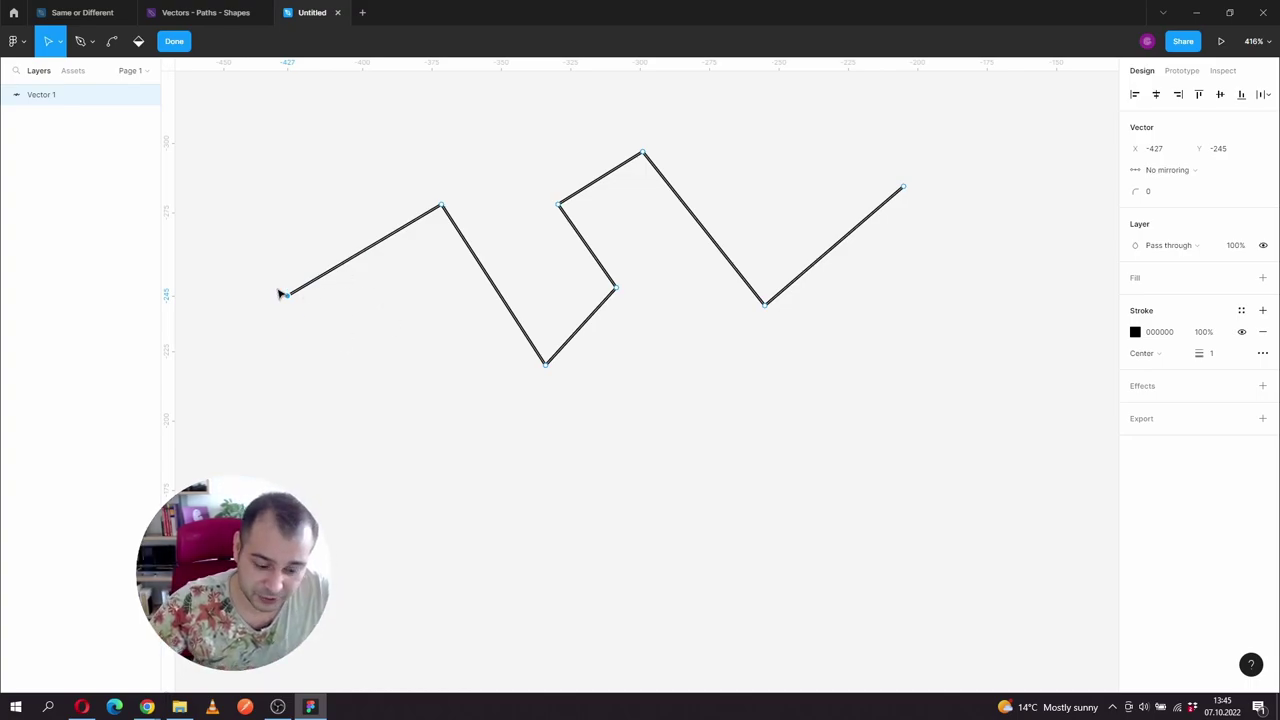
drag(873, 169, 949, 221)
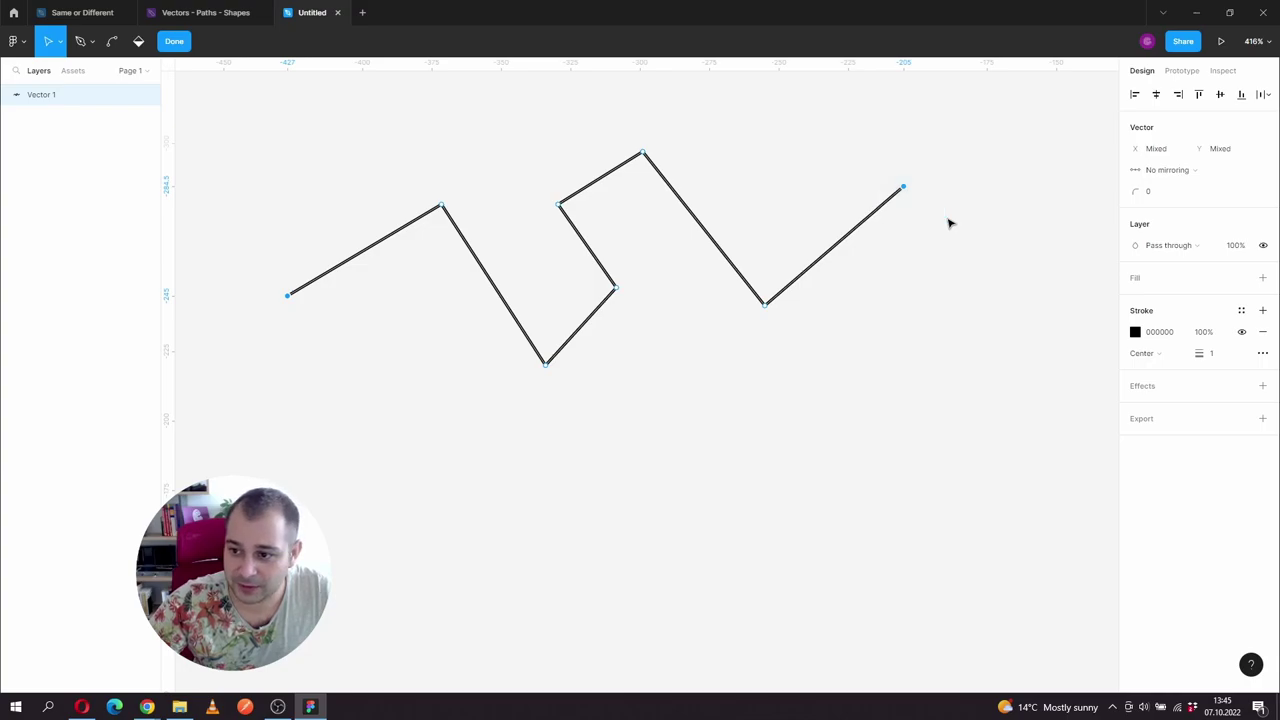
click(28, 43)
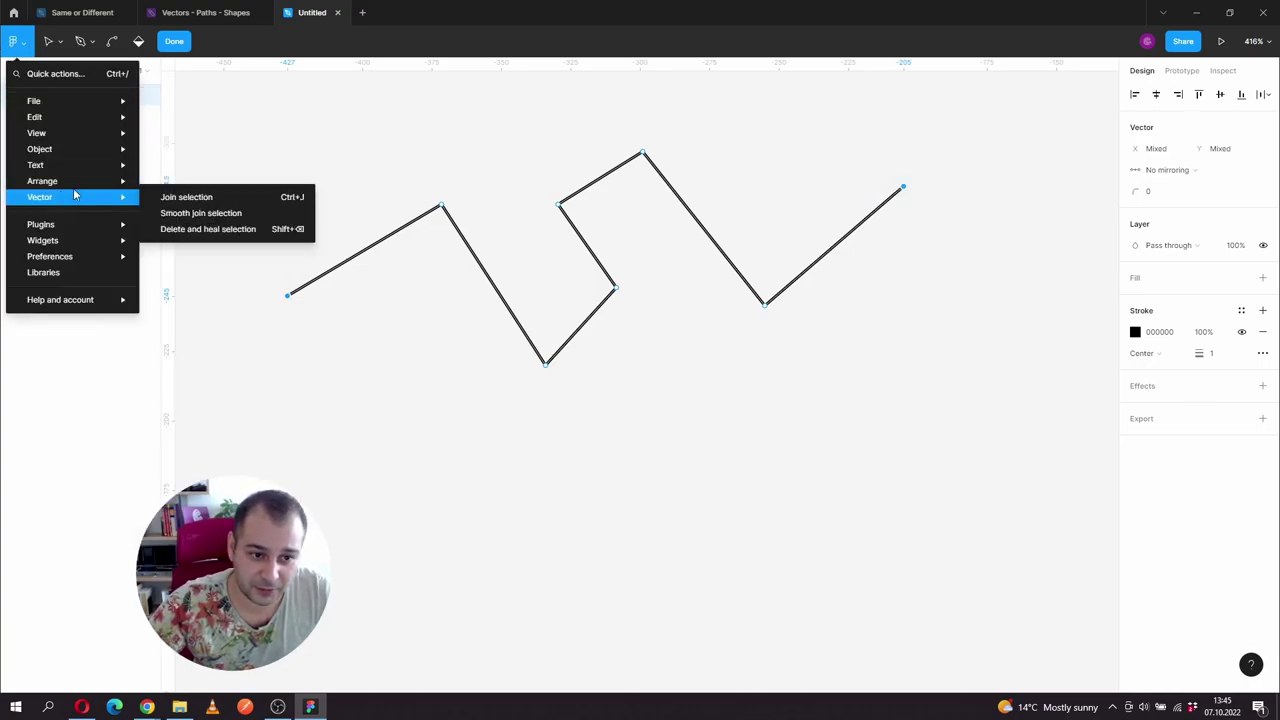
click(185, 200)
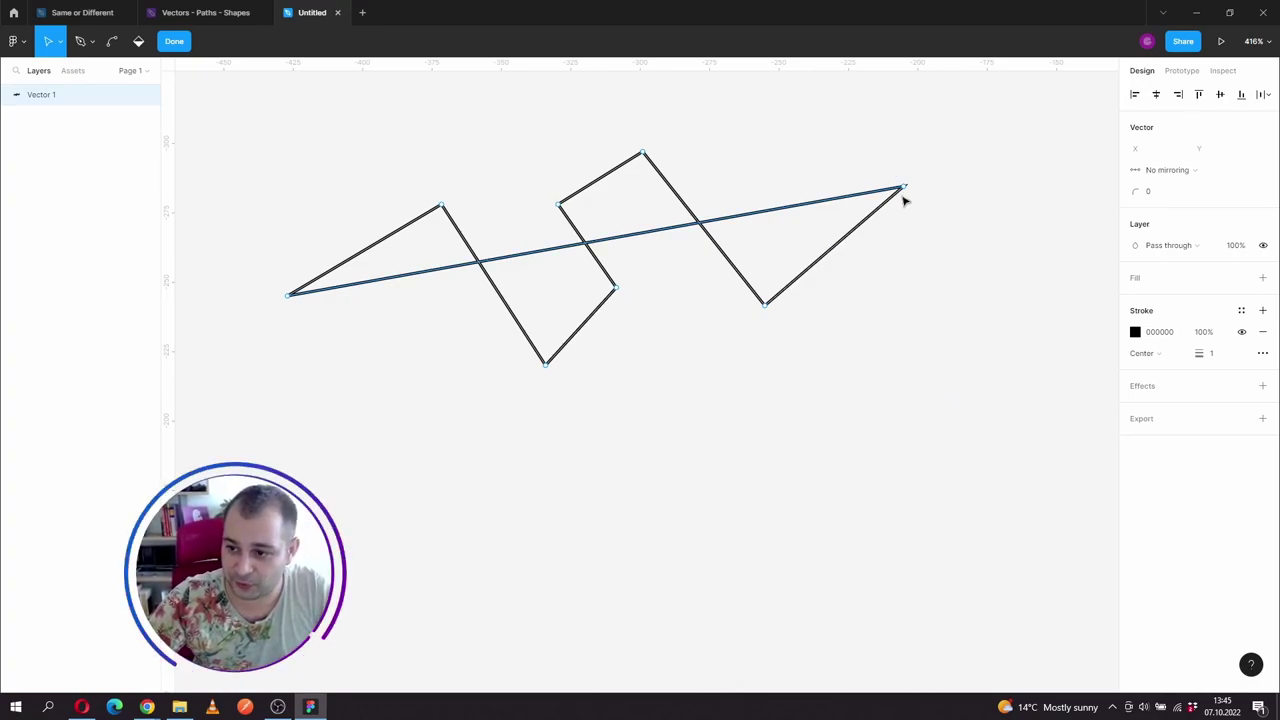
Try moving the closed vector's far right corner to about X -206, Y -294 and undo the move
mouse_move(906, 190)
mouse_down()
mouse_move(869, 340)
mouse_move(729, 509)
mouse_move(545, 560)
mouse_move(783, 409)
mouse_move(911, 180)
mouse_move(902, 175)
mouse_up()
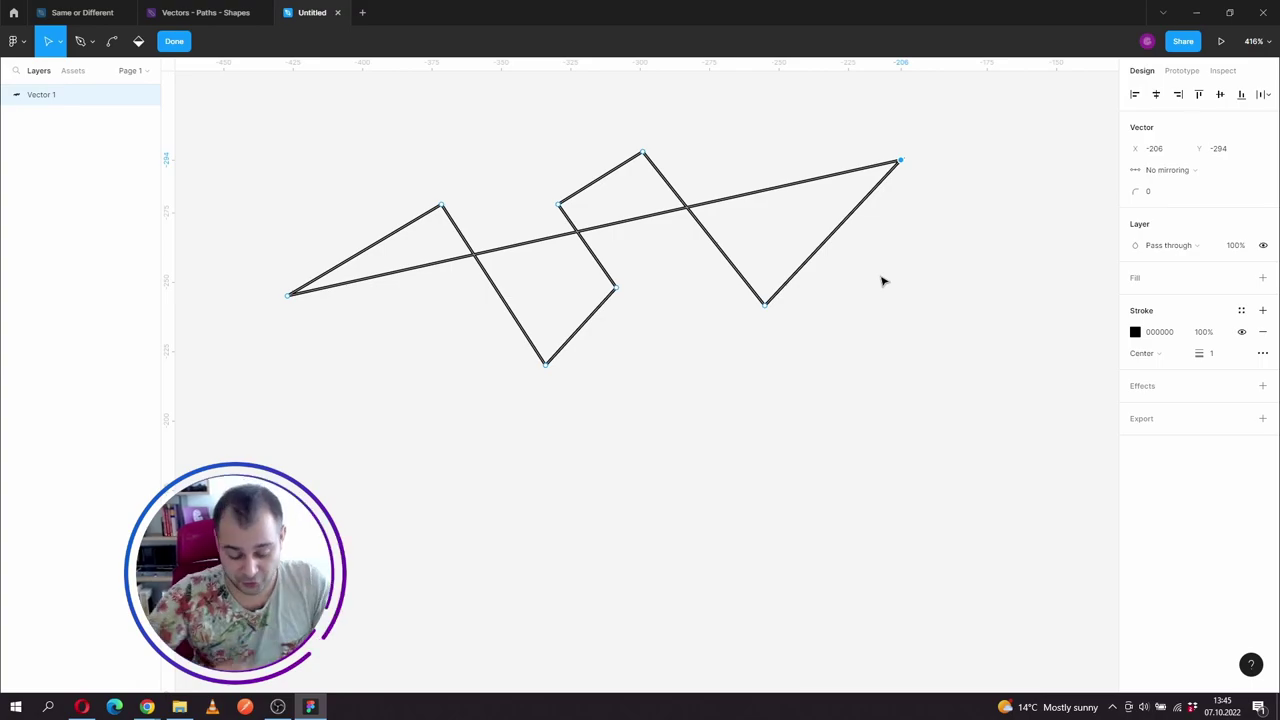
key(ctrl)
scroll(674, 389, down, 2)
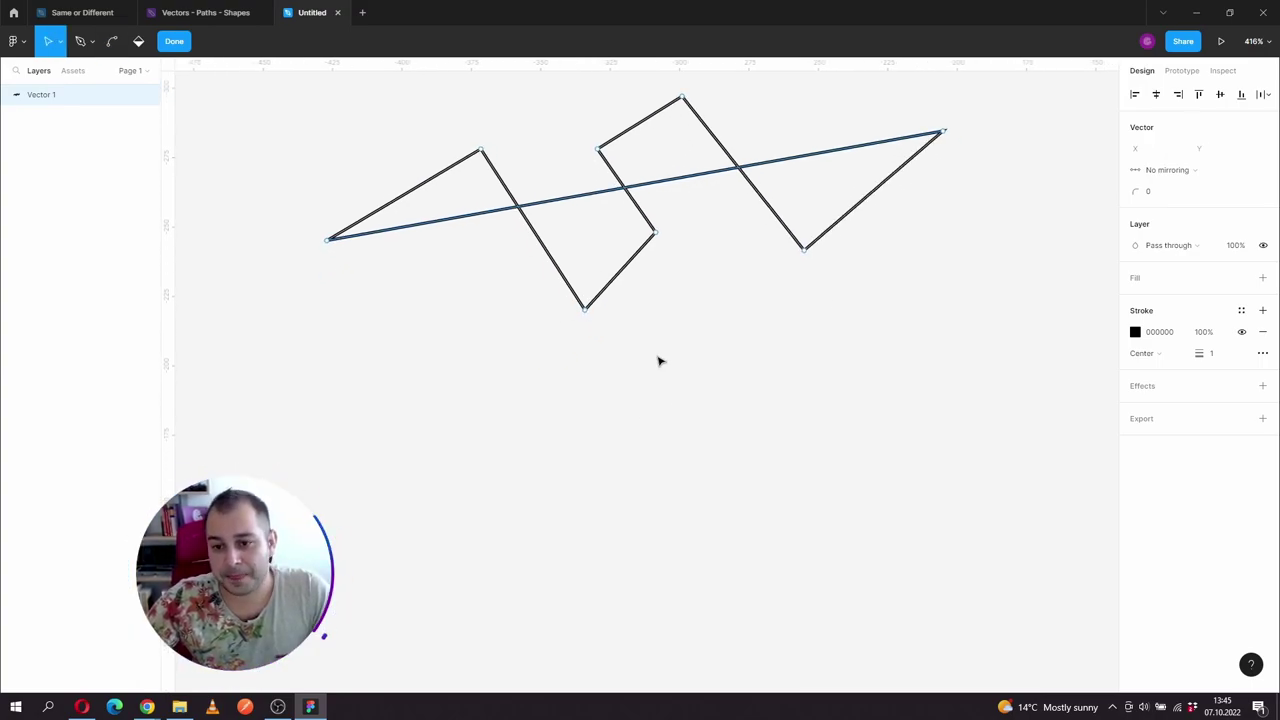
Leave the closed vector and draw a separate three-segment Pen zigzag below it, from about X -424 via X -392, Y -163.5 to X -311, Y -169.5
key(Escape)
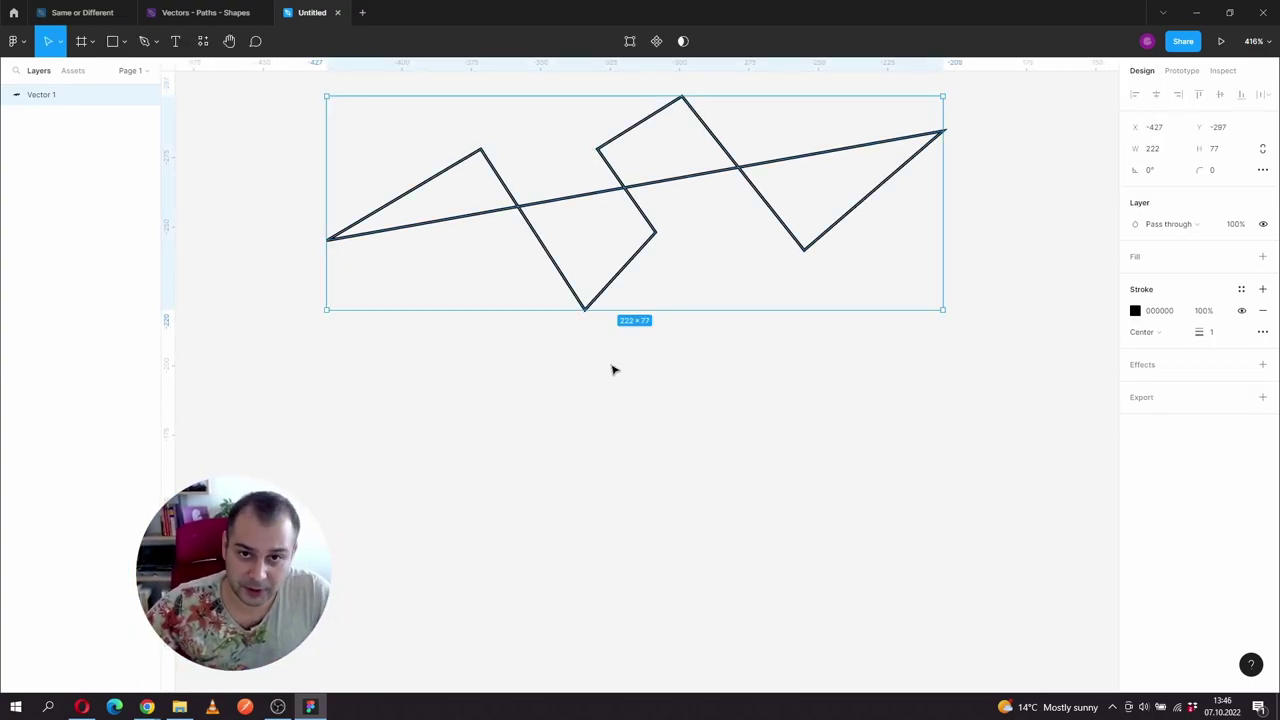
click(525, 395)
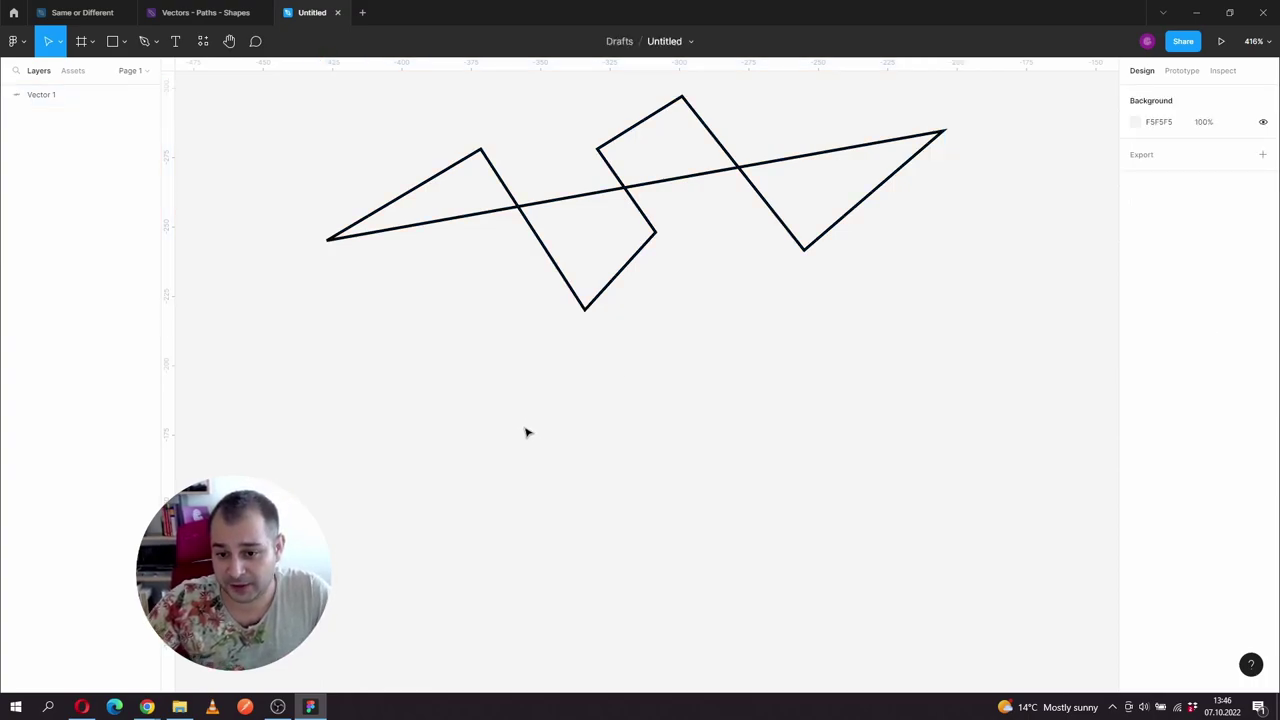
drag(540, 481, 522, 445)
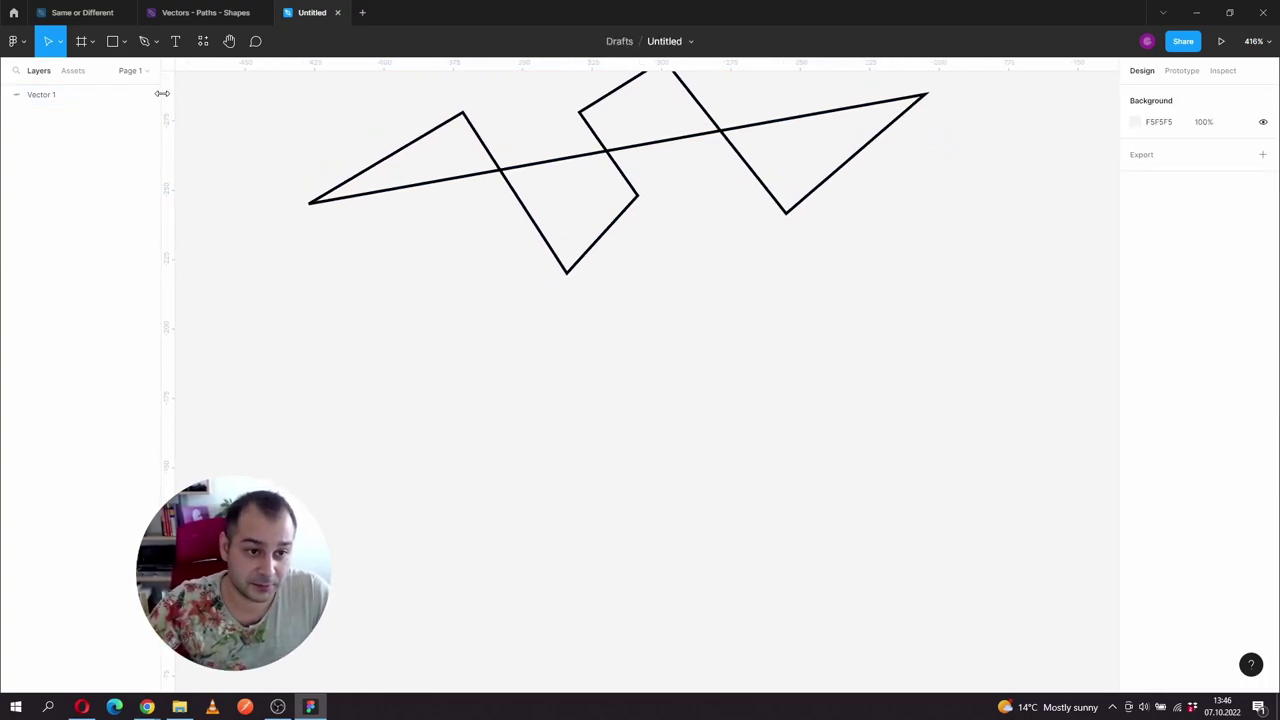
click(154, 42)
click(139, 76)
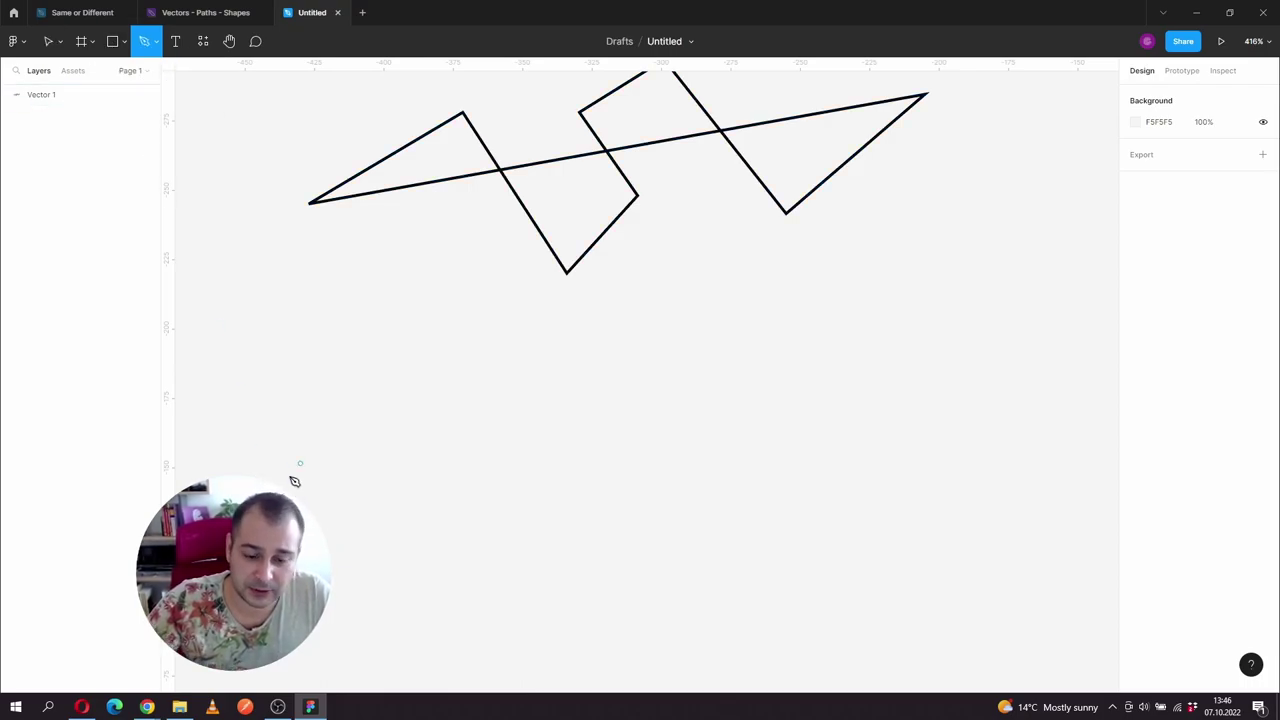
click(317, 503)
click(405, 431)
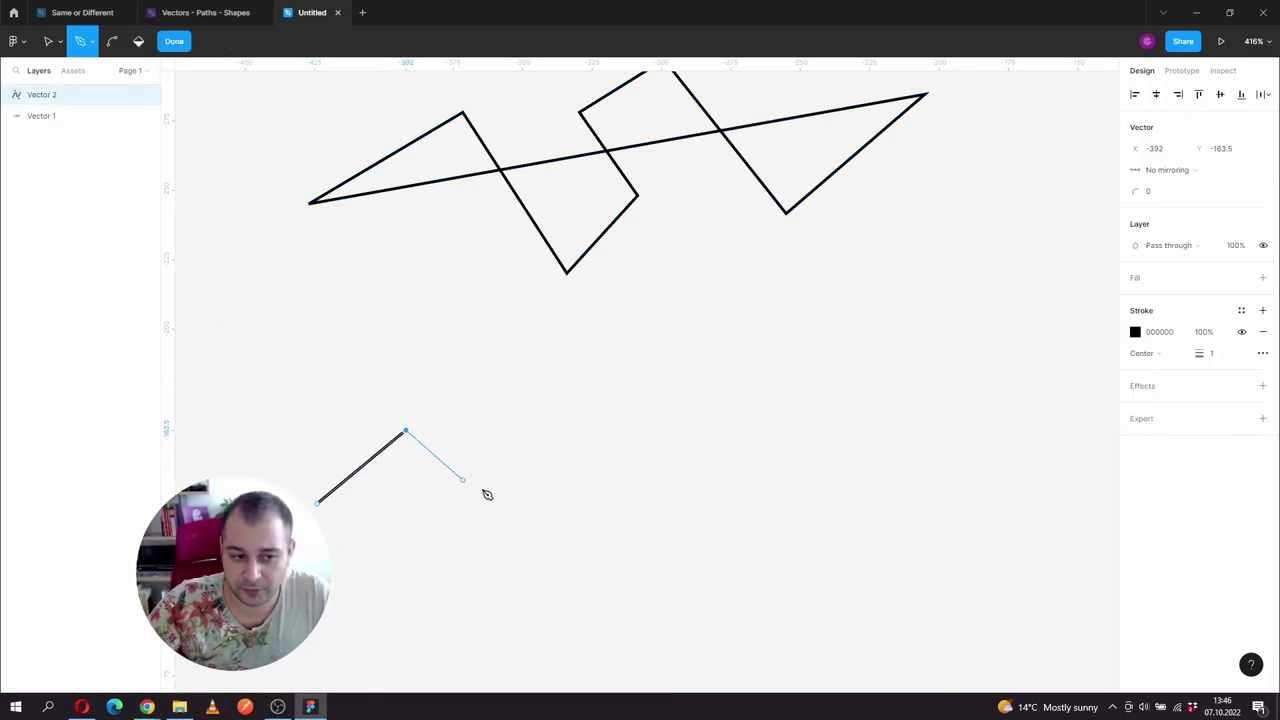
click(523, 511)
click(631, 415)
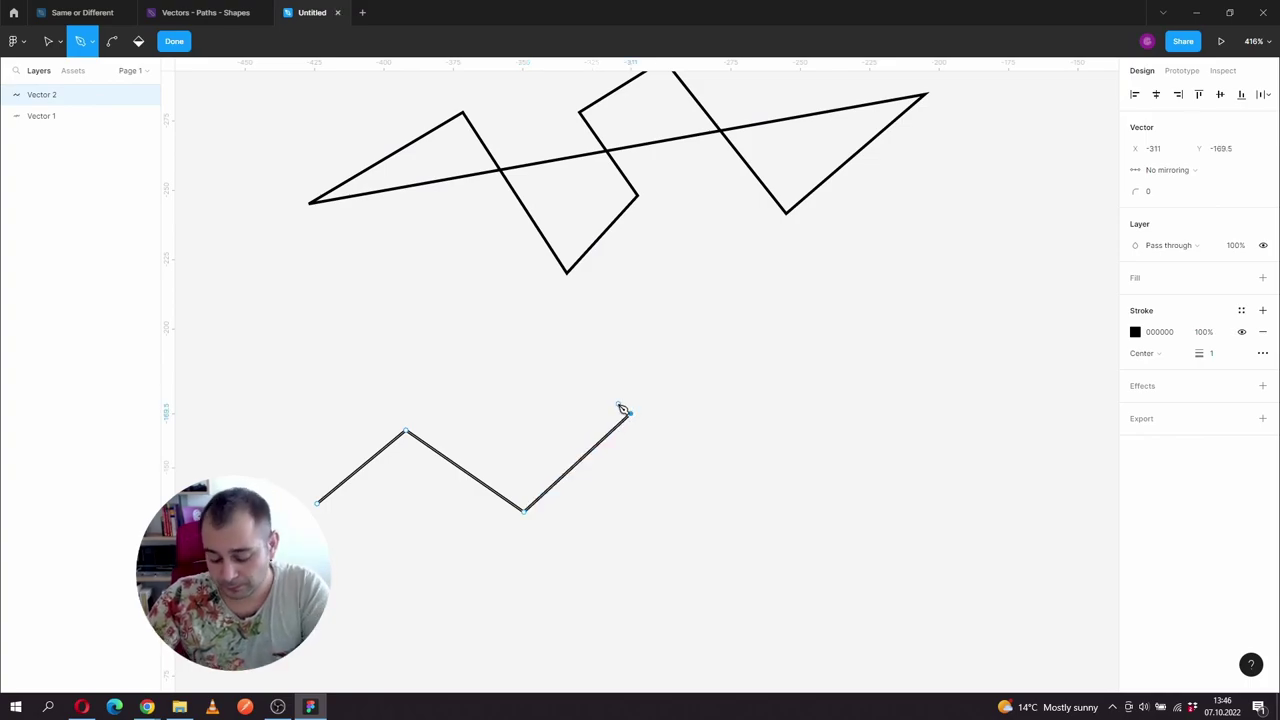
key(Escape)
key(Escape)
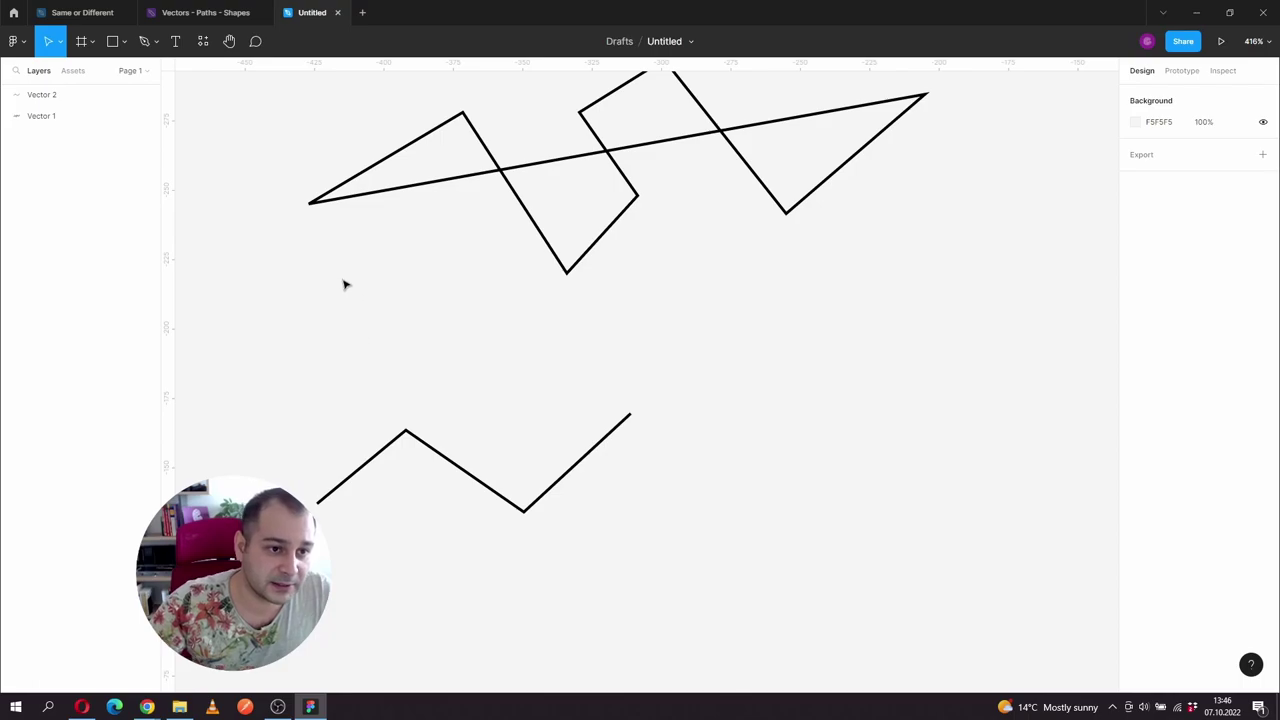
Draw another separate four-segment Pen zigzag from about X -343.5, Y -158 through X -202, Y -202 to X -181, about 162.5 by 62.5 in size
click(144, 41)
click(156, 43)
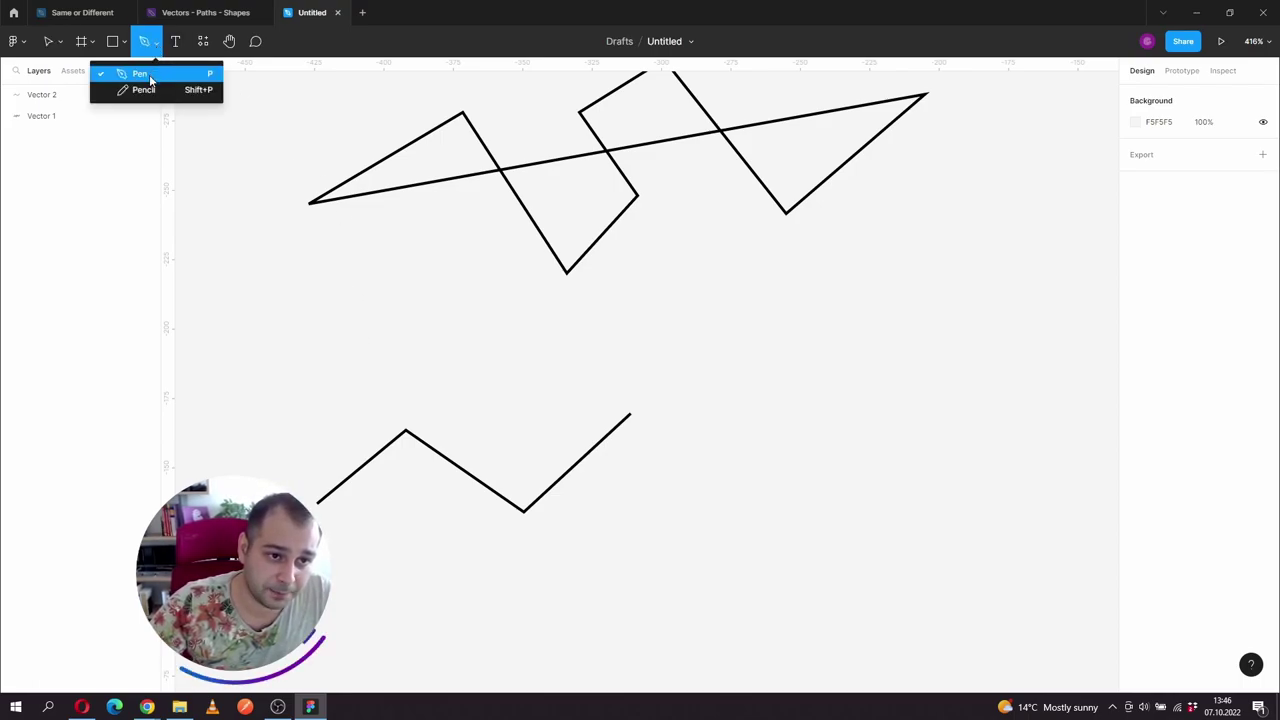
click(141, 74)
click(540, 445)
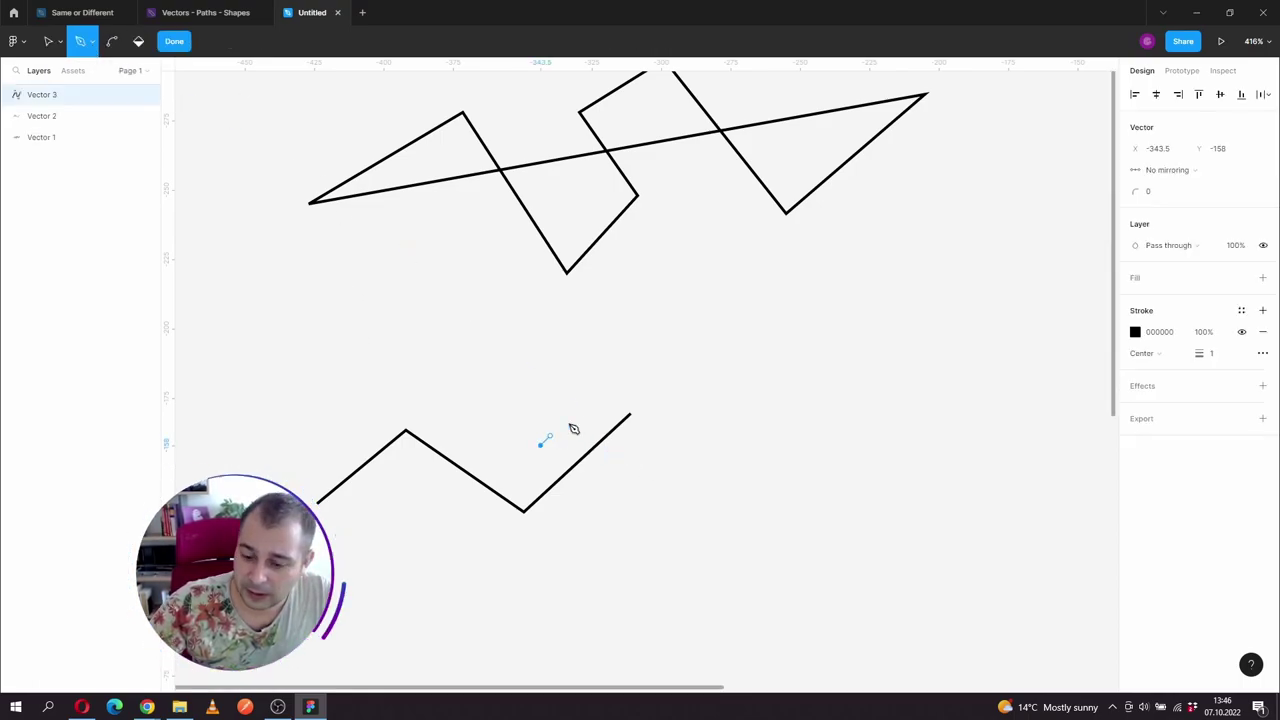
click(716, 326)
click(743, 495)
click(932, 323)
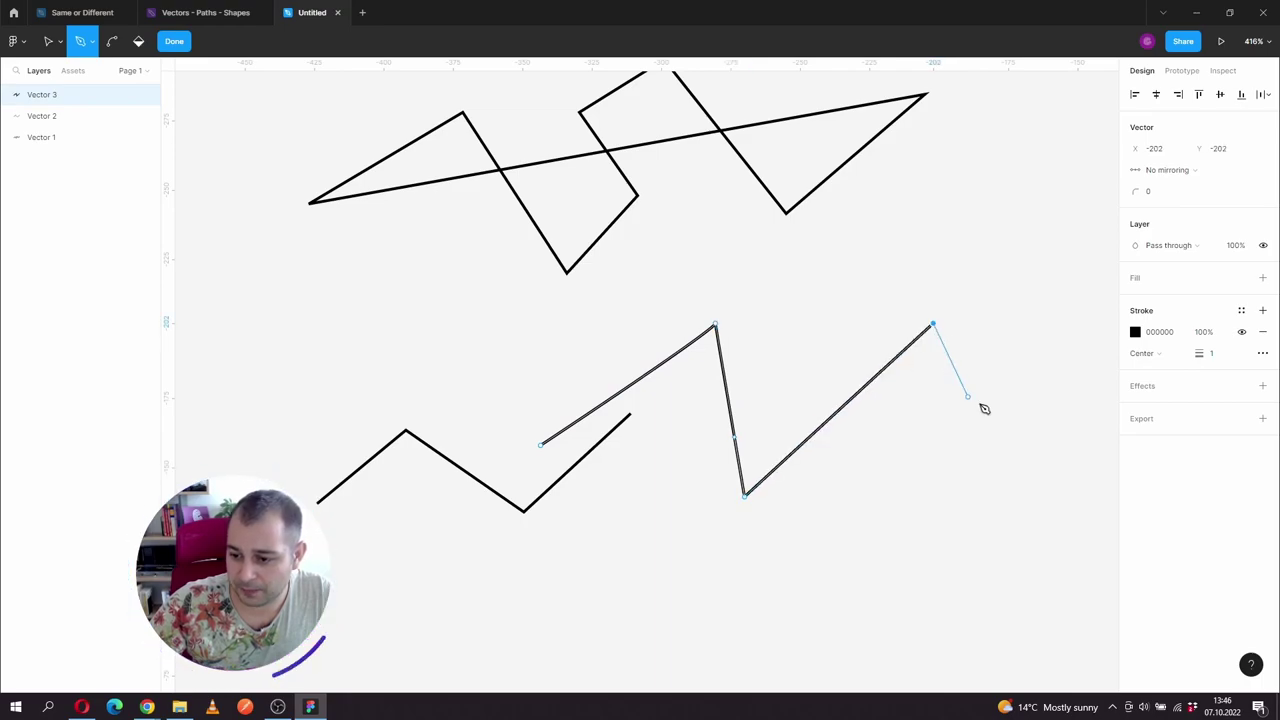
click(991, 399)
key(Escape)
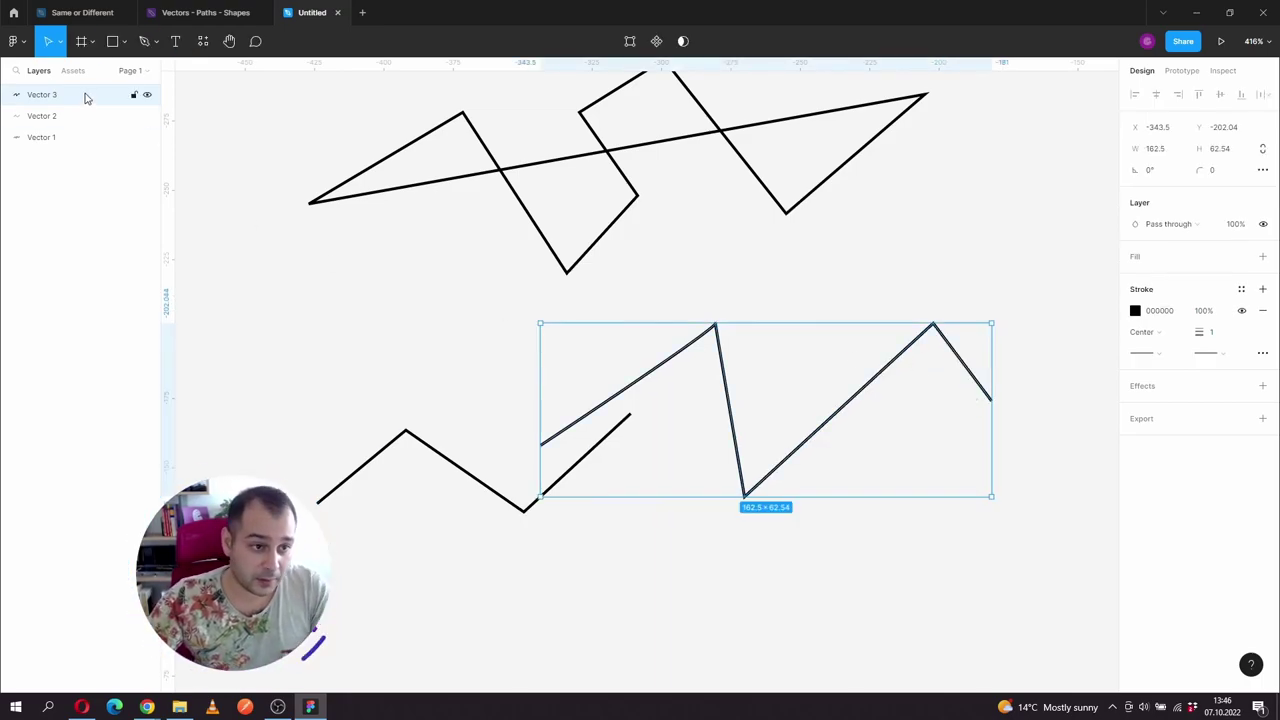
Compare the Vector 2 and Vector 3 layers, and examine which points are editable when Vector 3 is opened
click(66, 118)
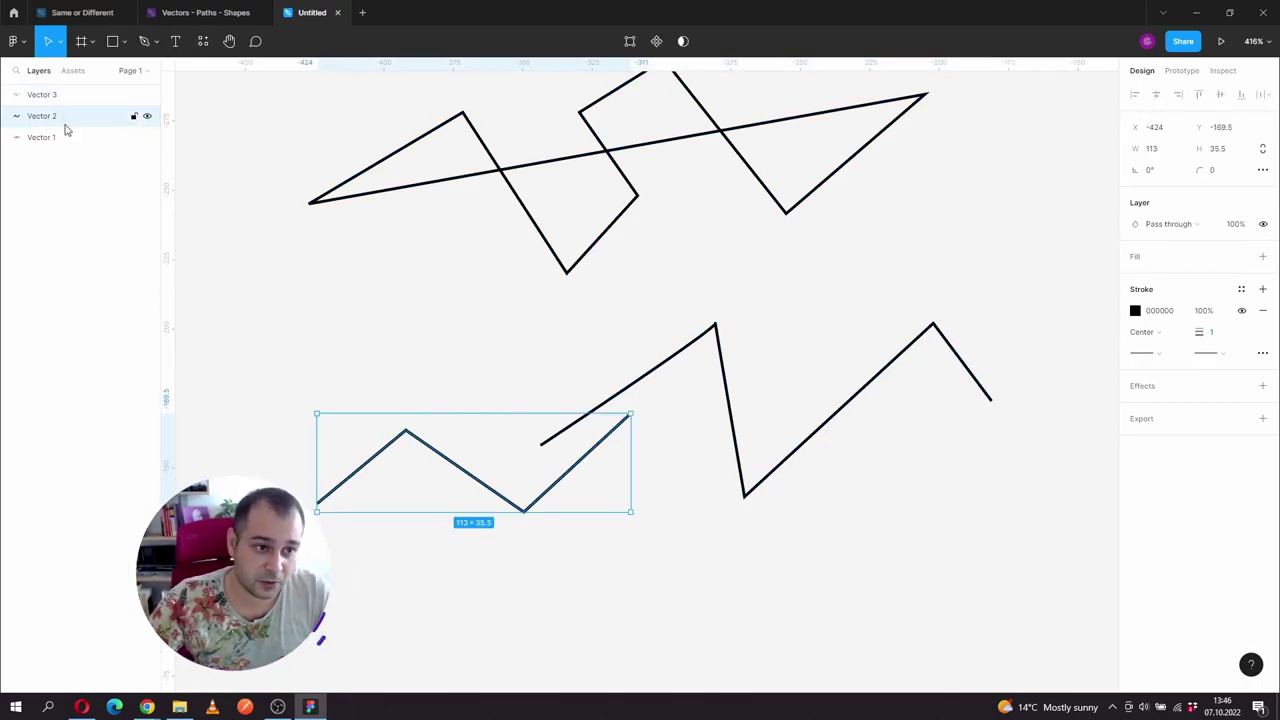
click(61, 96)
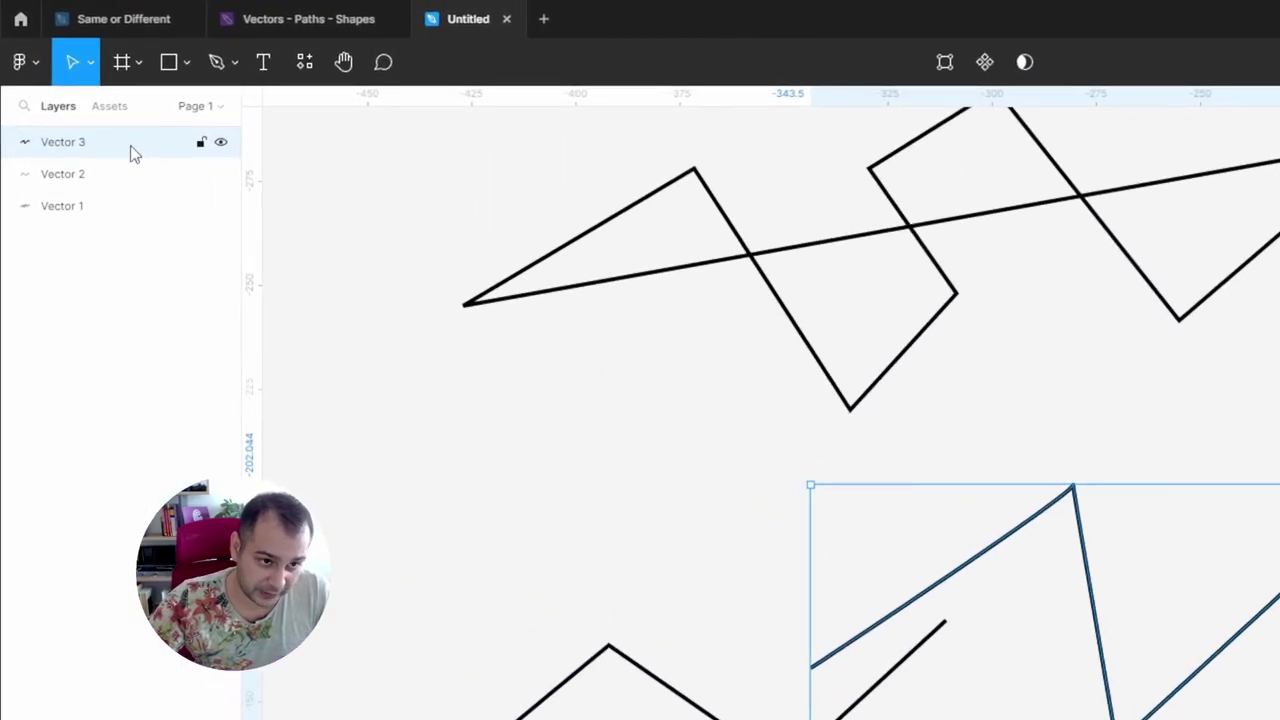
scroll(457, 334, down, 1)
scroll(457, 334, right, 1)
click(390, 337)
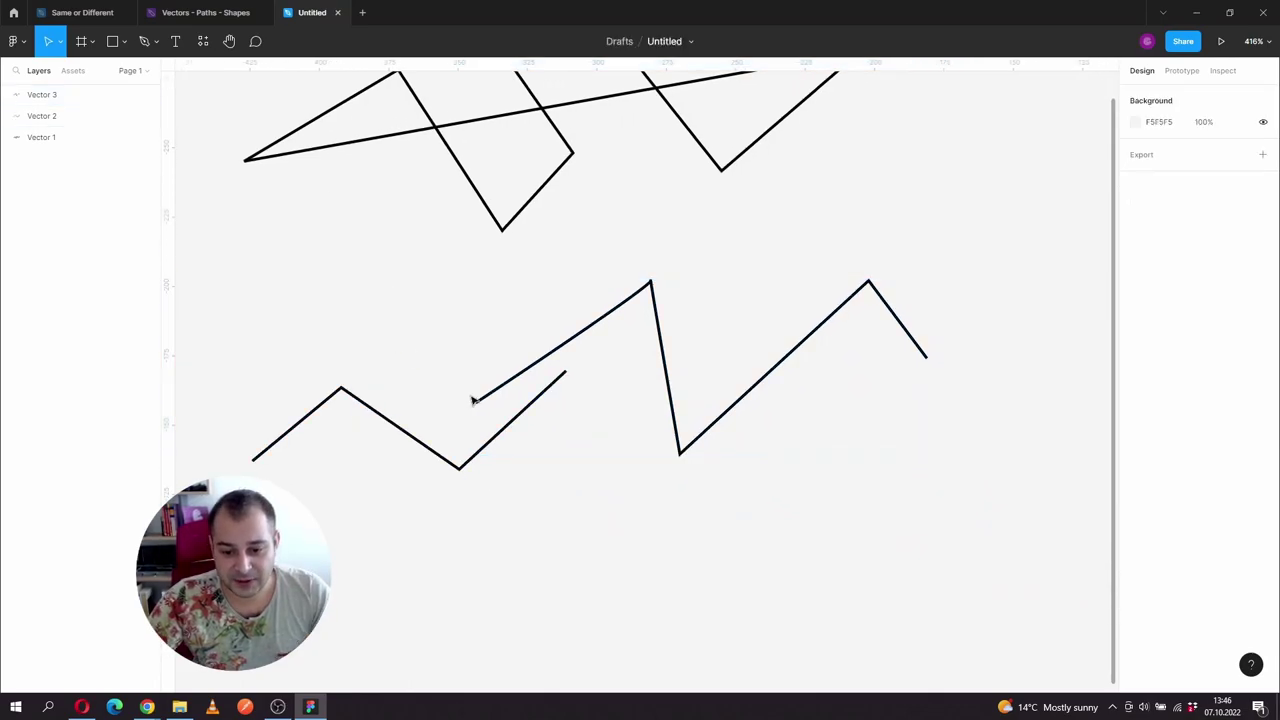
click(484, 397)
double_click(487, 400)
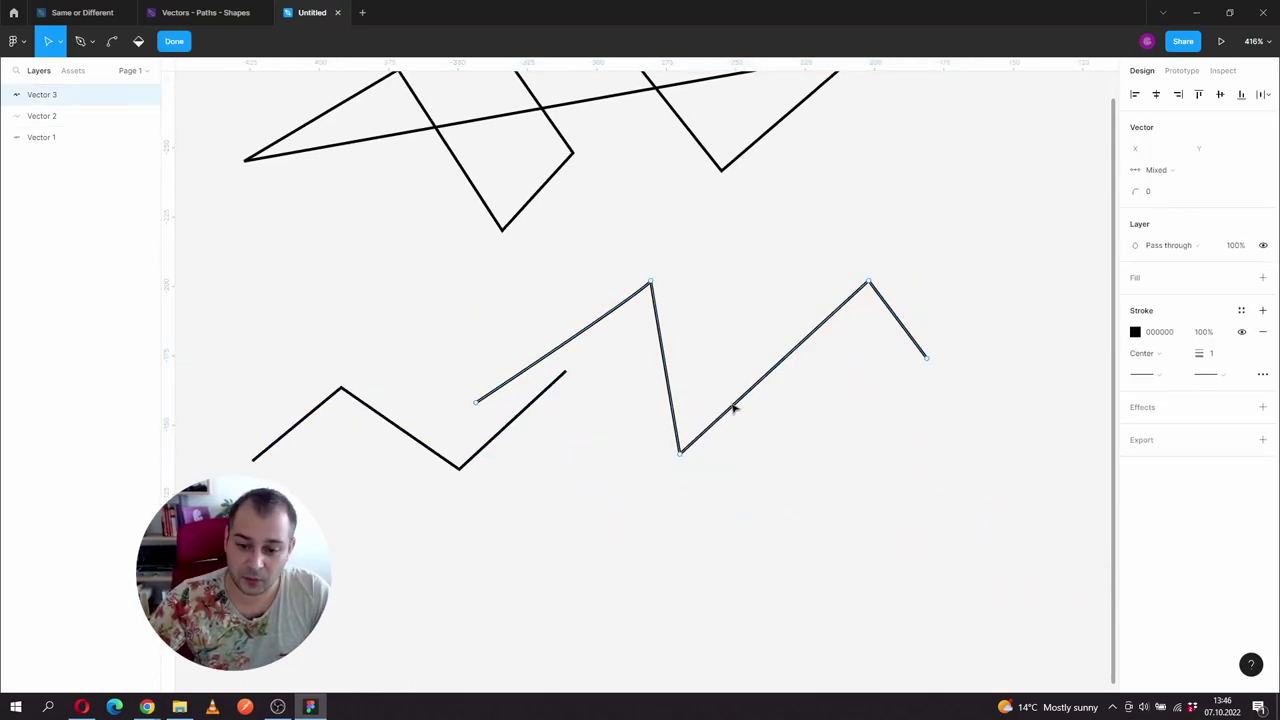
key(Escape)
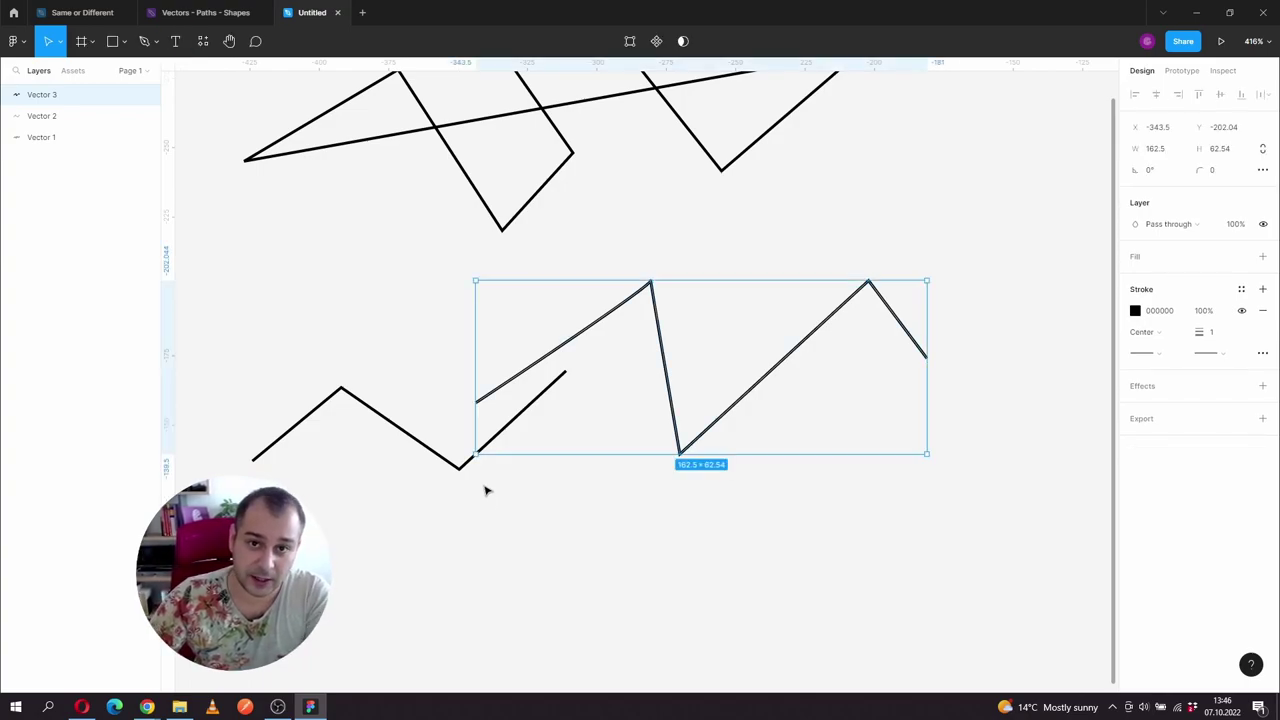
click(450, 349)
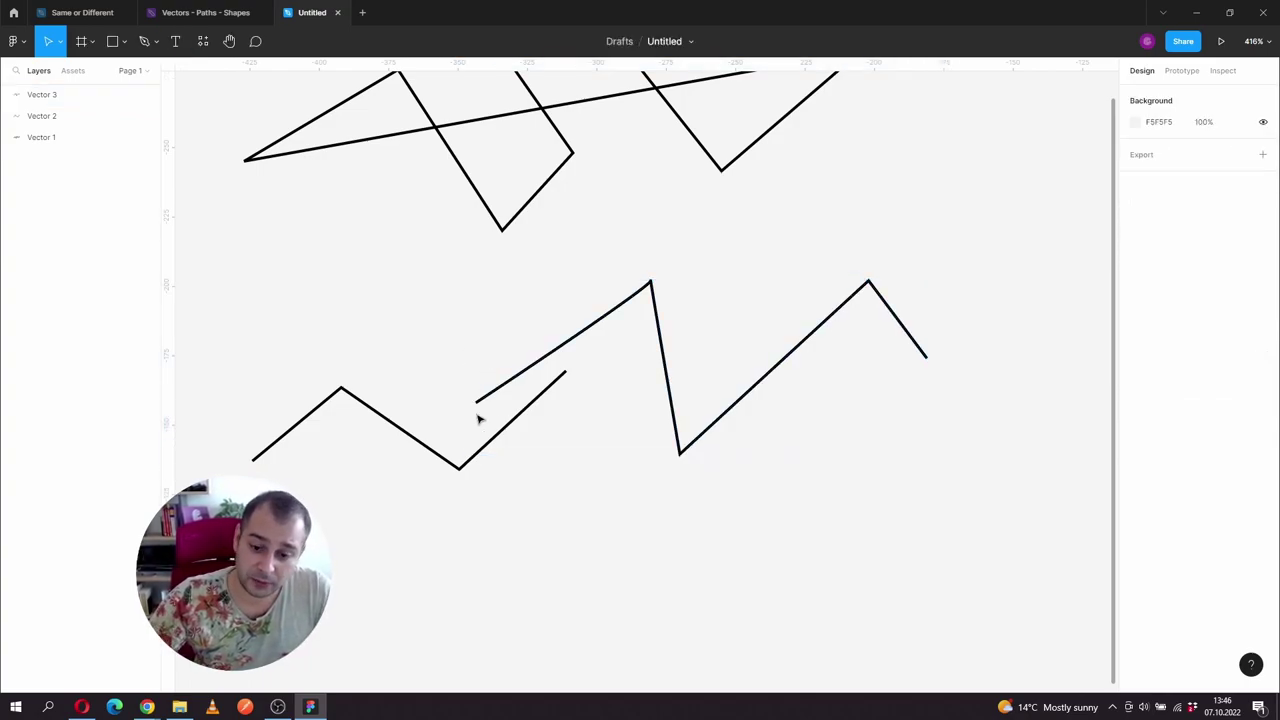
Flatten the two separate lower zigzags, Vector 2 and Vector 3, into a single vector layer
drag(234, 289, 960, 526)
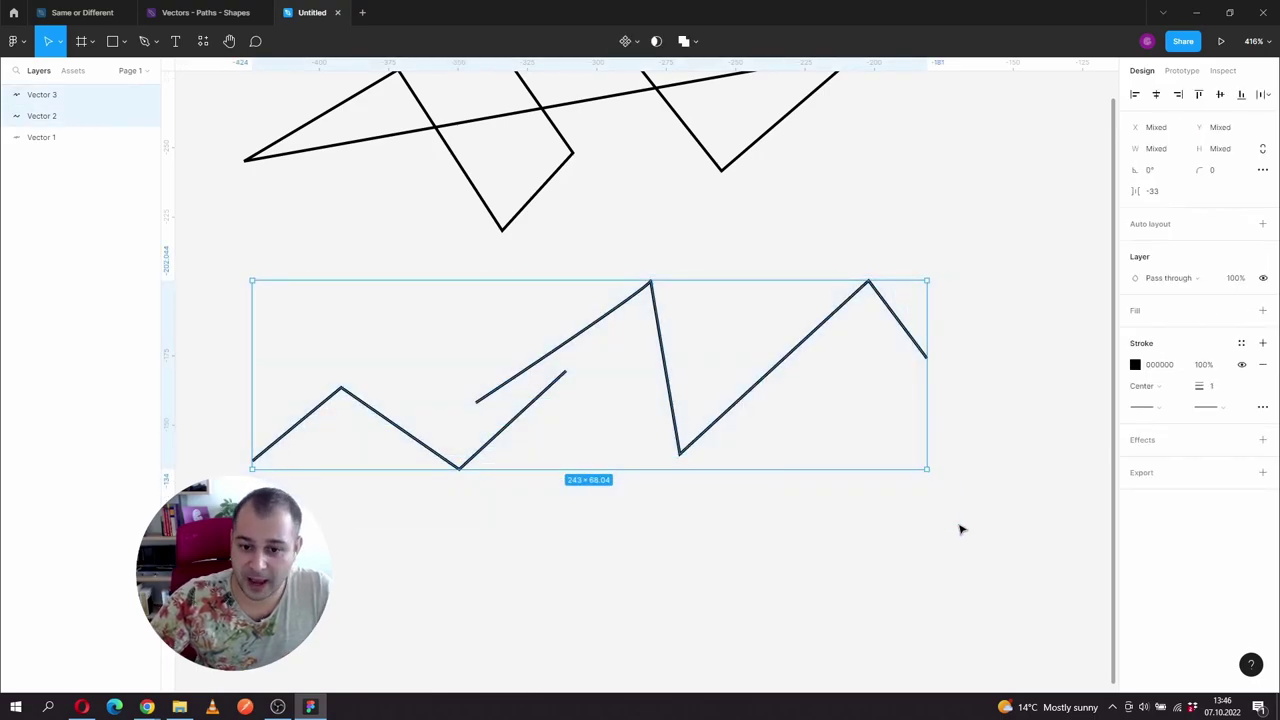
right_click(547, 362)
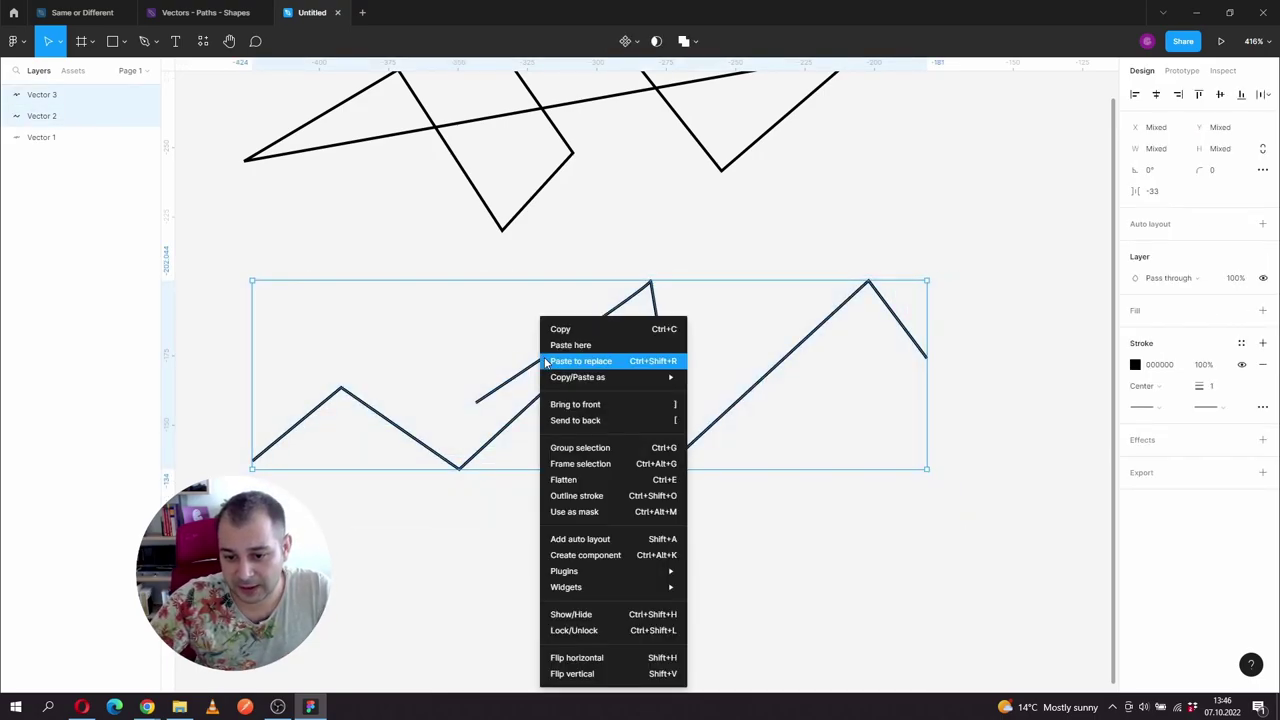
click(565, 481)
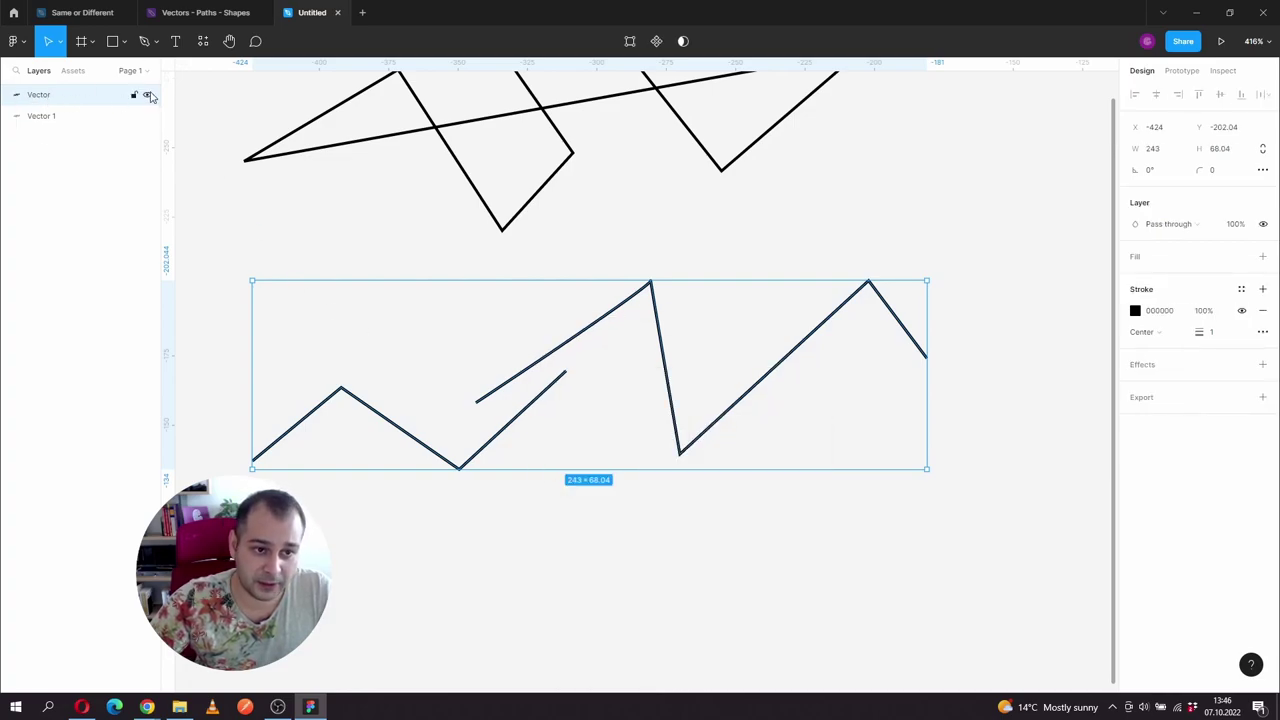
Examine the flattened Vector layer by toggling its visibility and opening it to select the two inner endpoints of both zigzags together
click(147, 95)
click(147, 95)
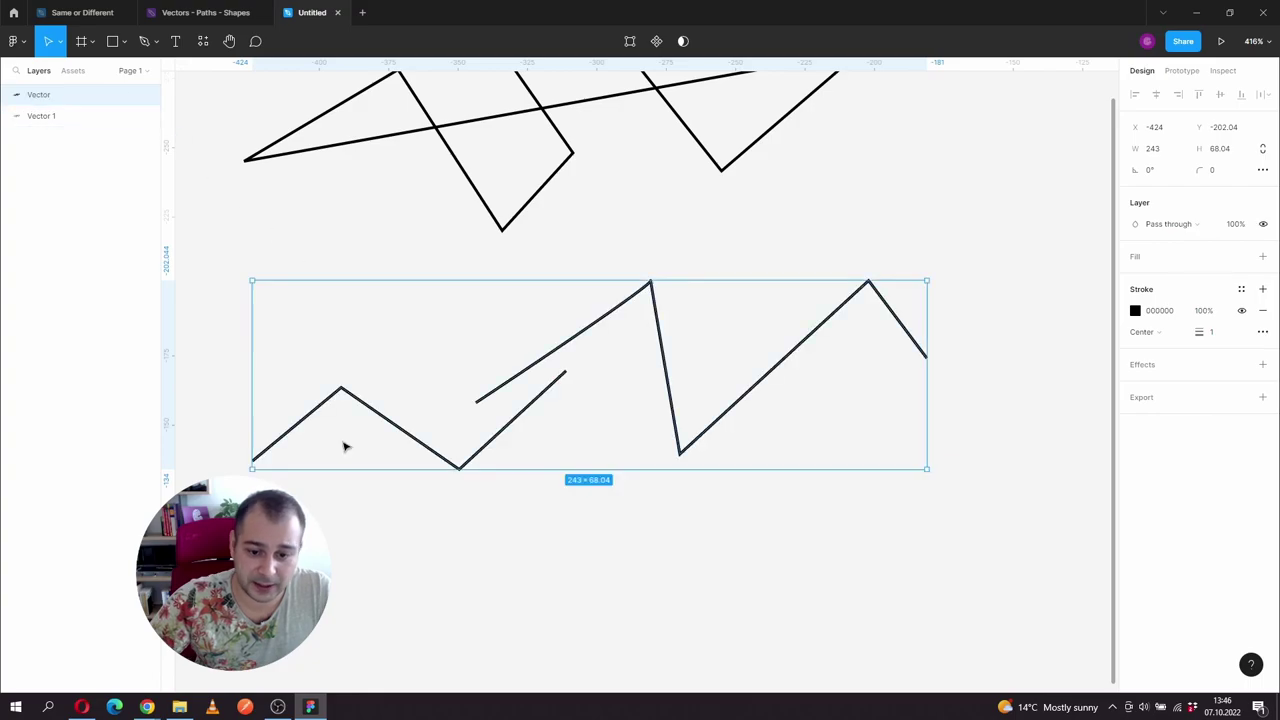
double_click(383, 425)
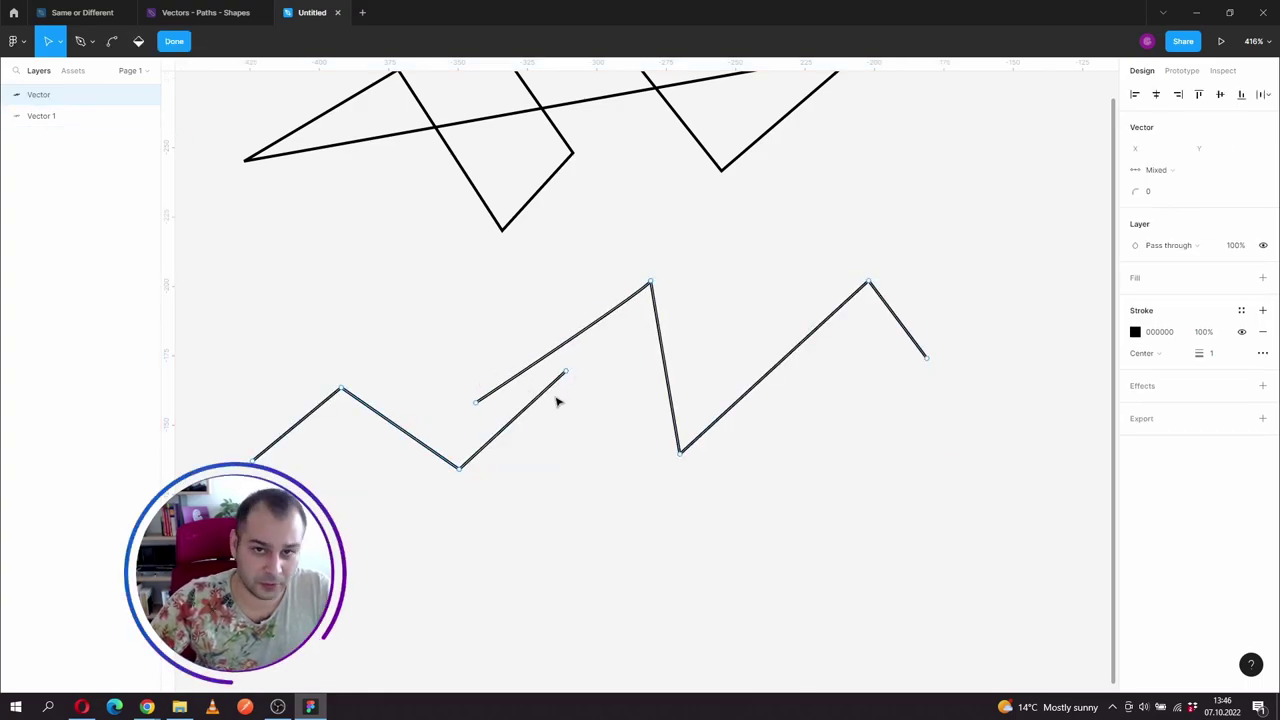
drag(438, 349, 608, 436)
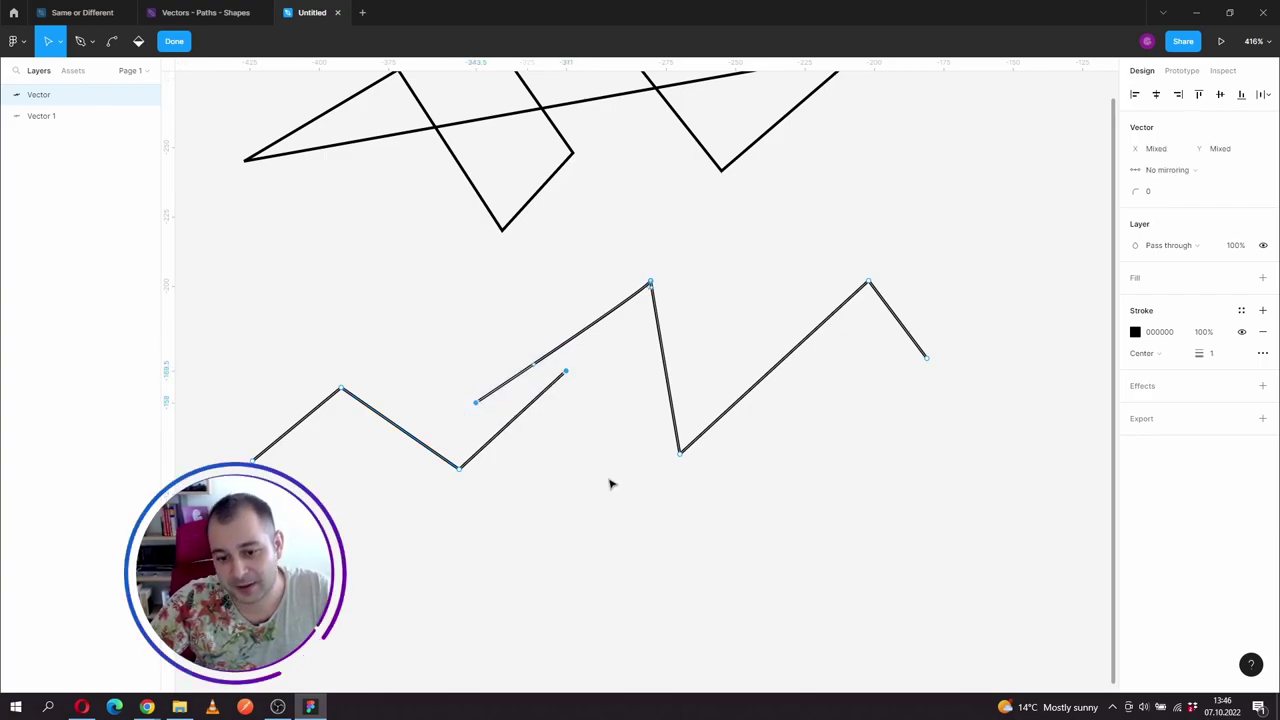
key(ctrl)
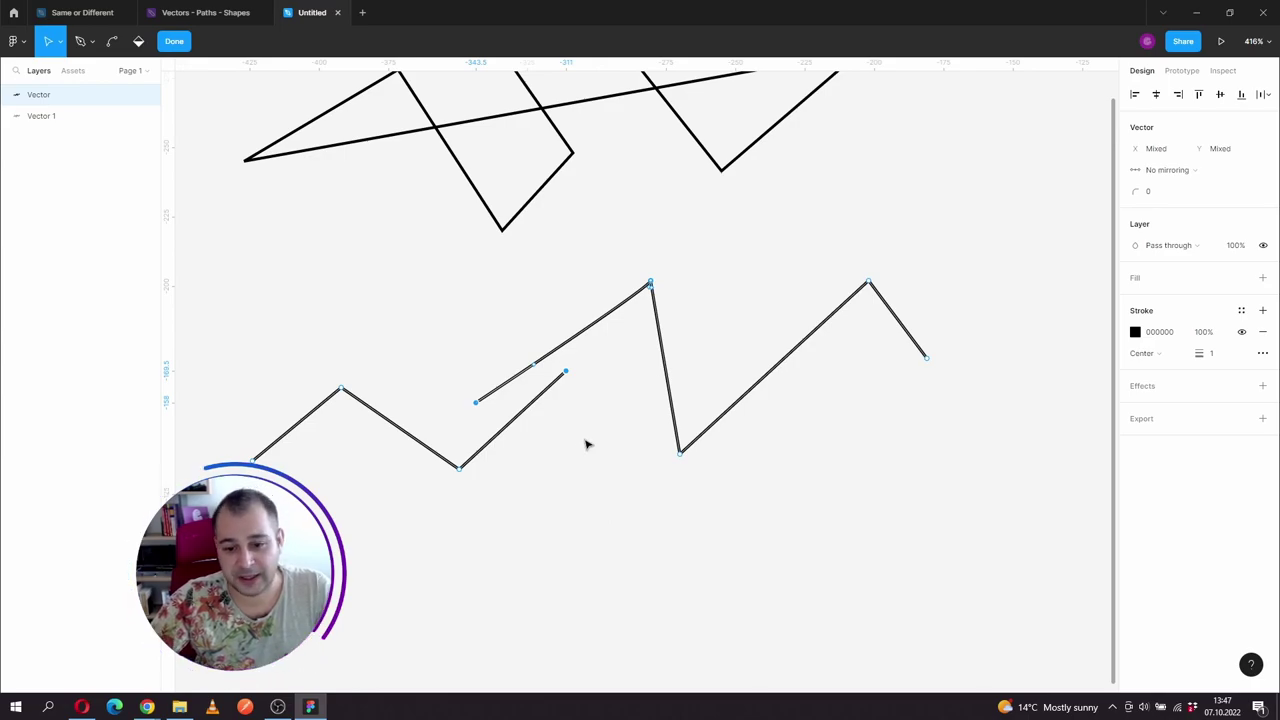
key(Escape)
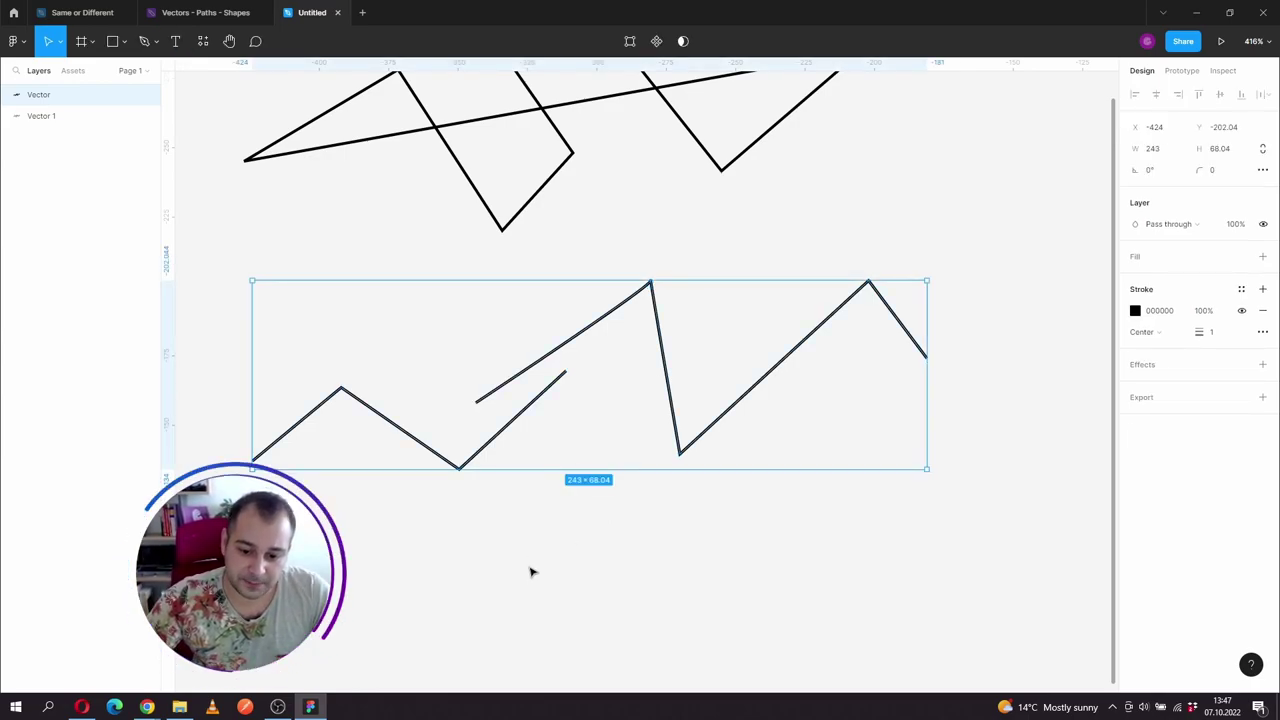
key(Escape)
scroll(540, 551, right, 4)
scroll(386, 637, up, 2)
scroll(471, 457, left, 6)
scroll(789, 343, down, 2)
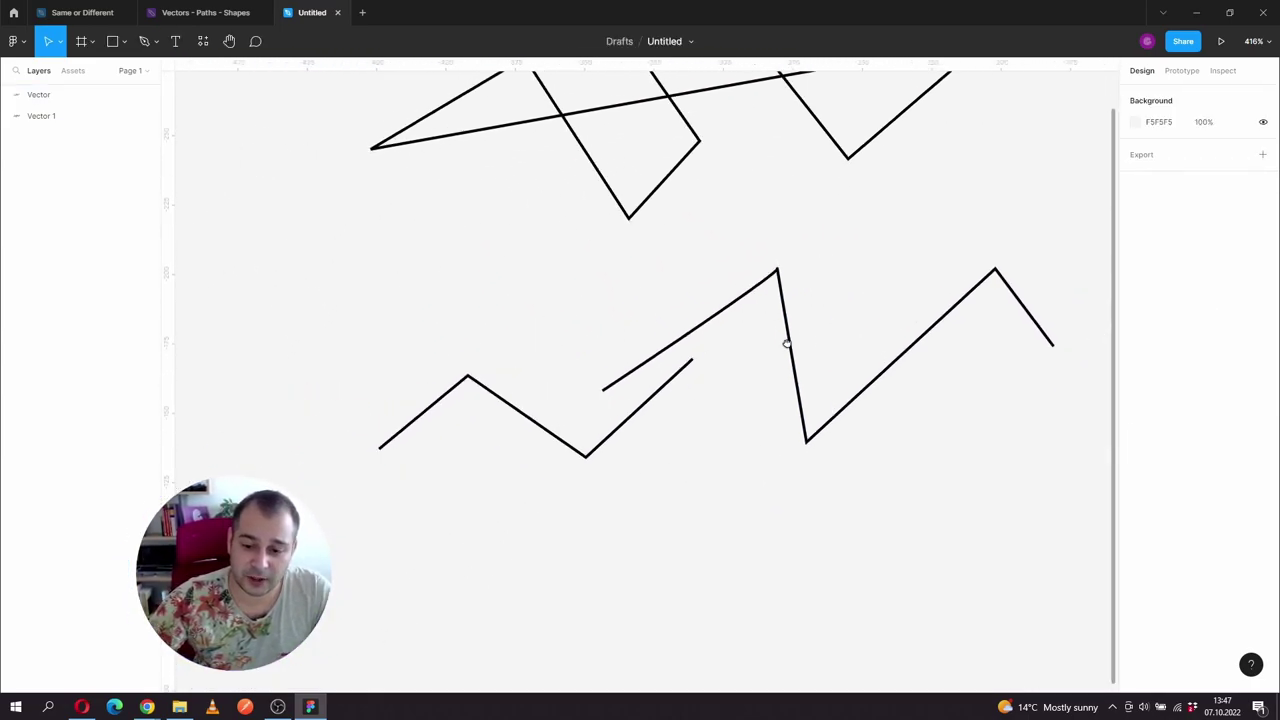
scroll(789, 343, right, 4)
Open the flattened vector, add a point at X -236, Y -170.75 on its long rising segment, and try deleting that point
double_click(668, 368)
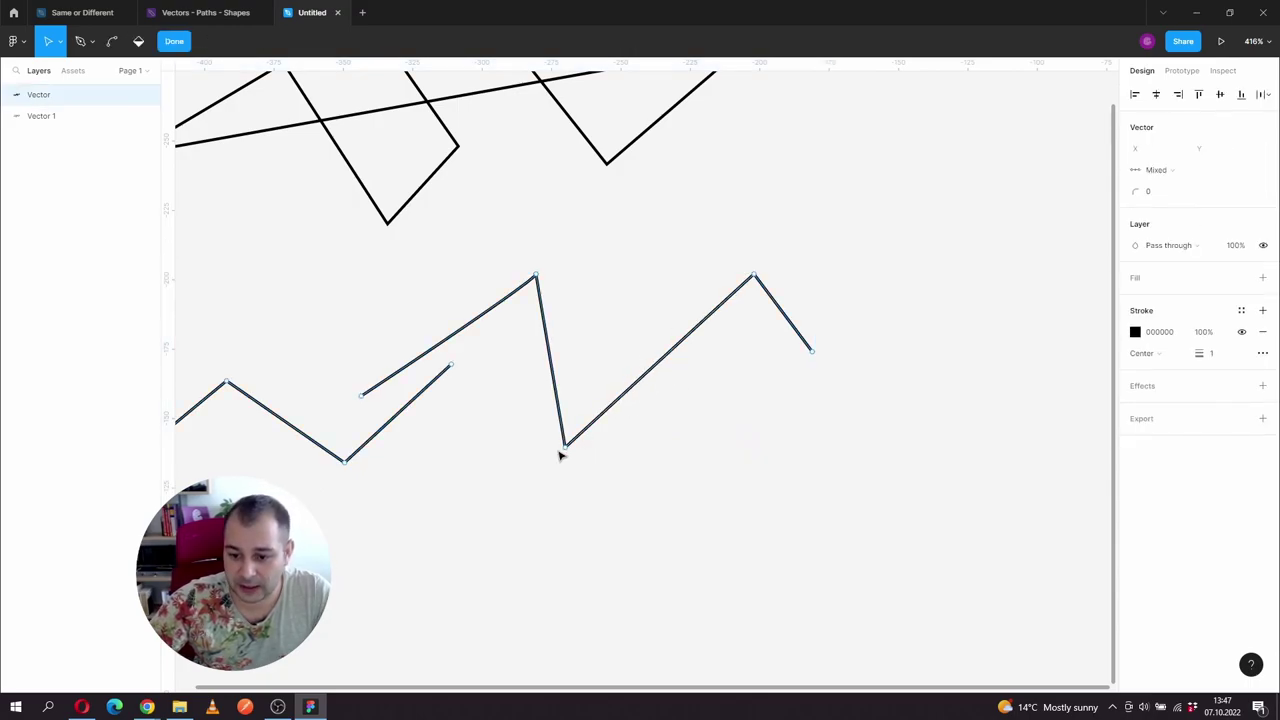
scroll(646, 380, up, 5)
drag(666, 403, 705, 440)
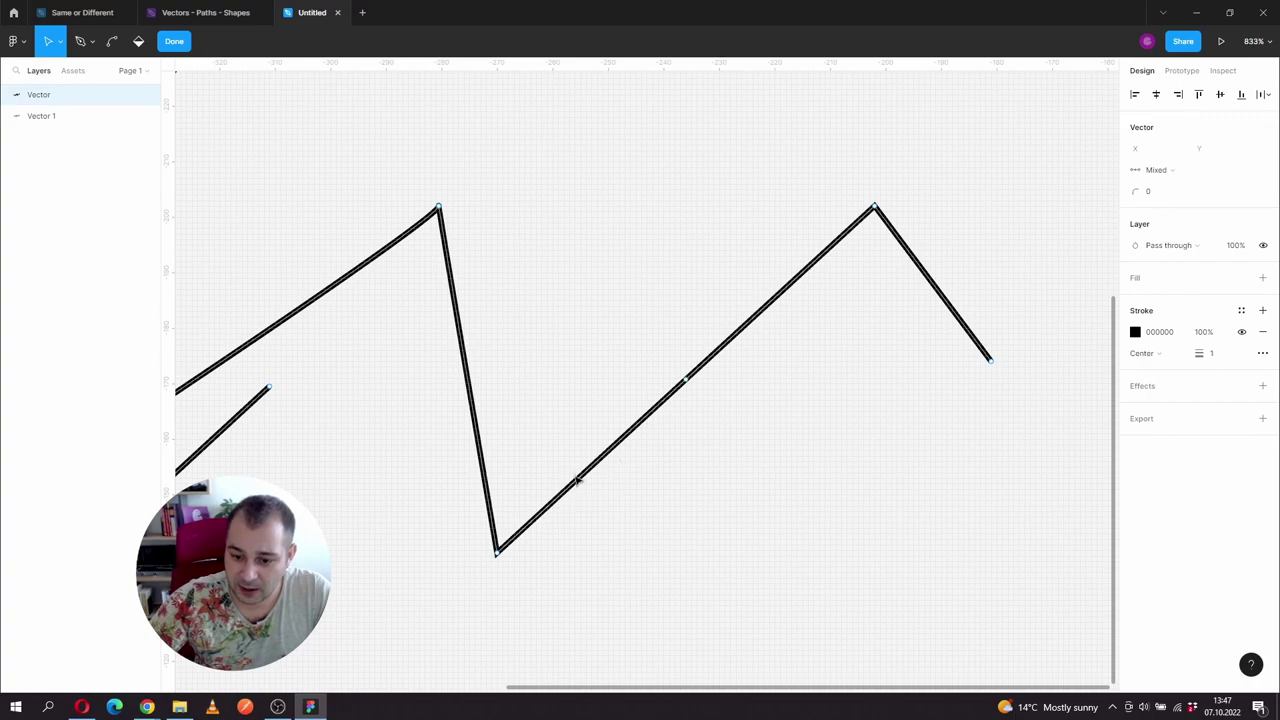
click(687, 384)
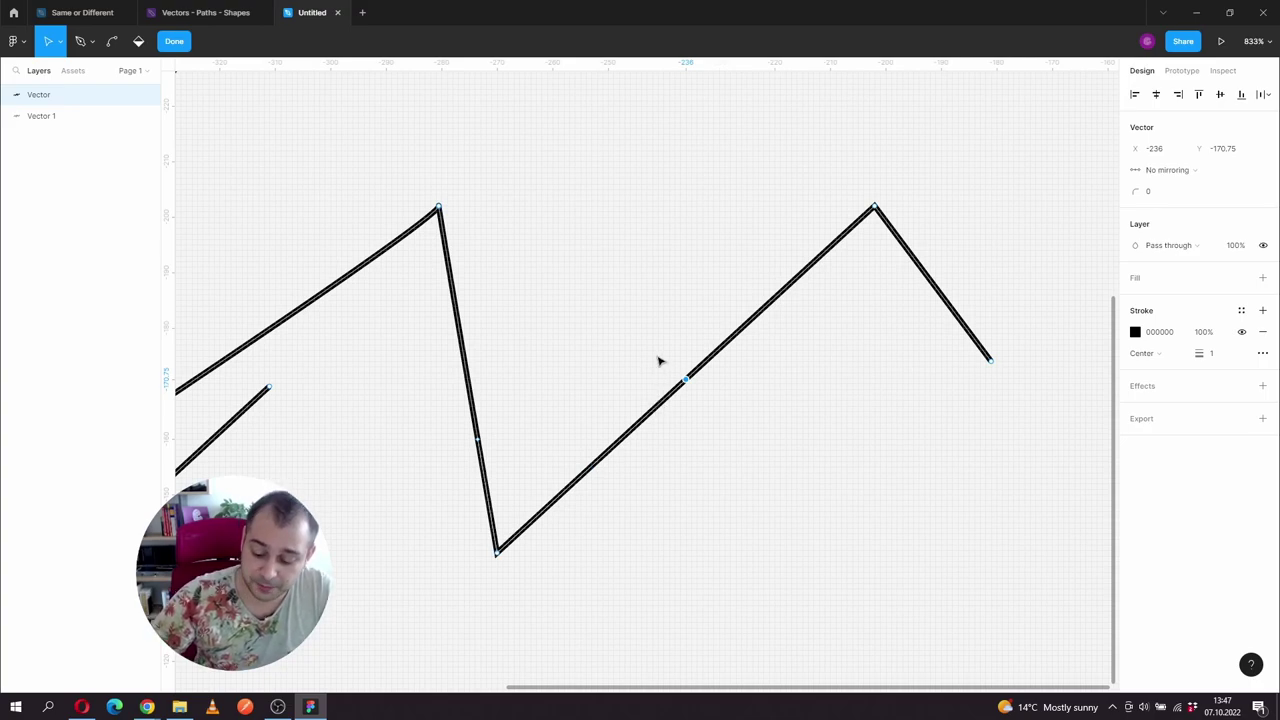
key(Delete)
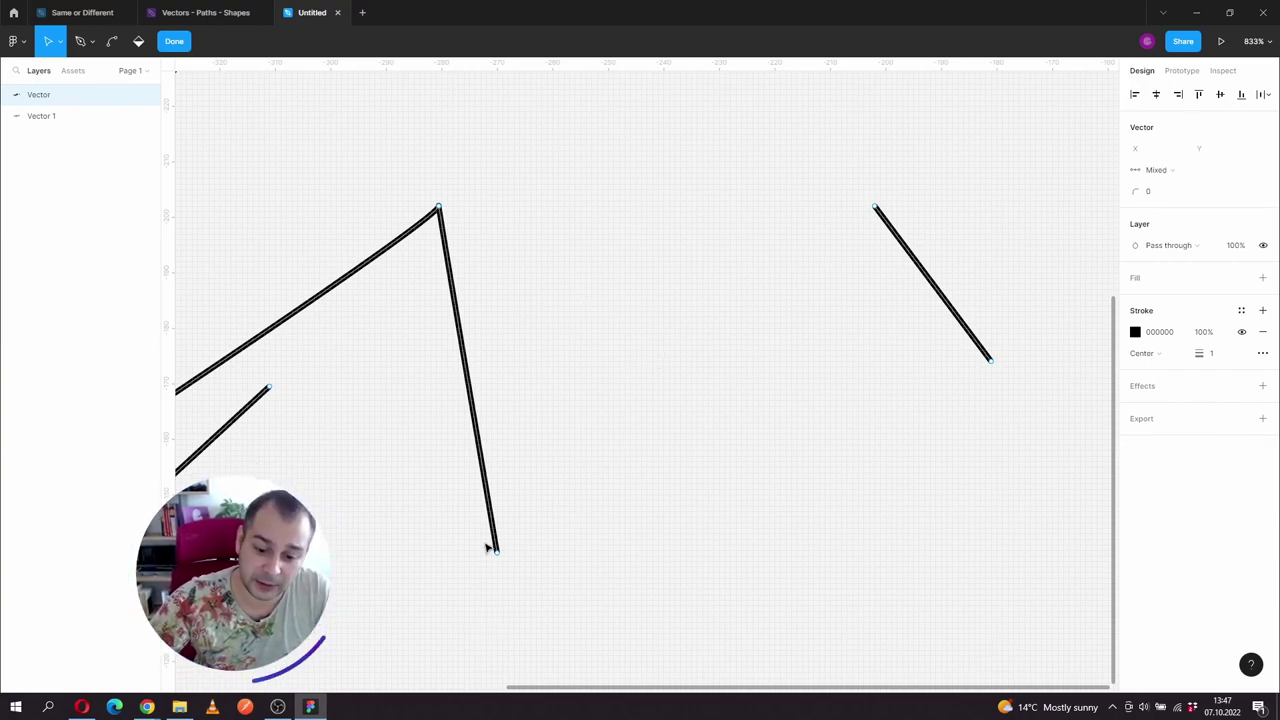
ctrl+click(870, 208)
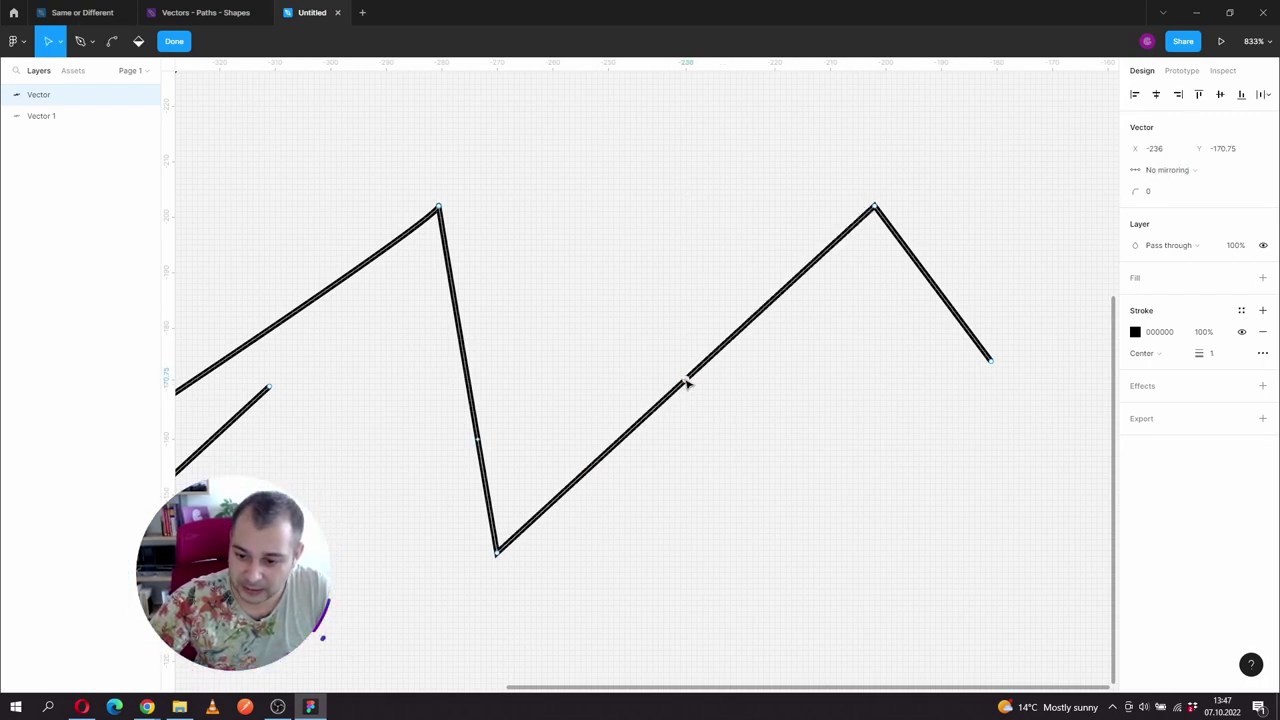
Move the added point down the long segment to X -259, Y -150.5, and add another point at X -217, Y -188.5
drag(686, 380, 557, 491)
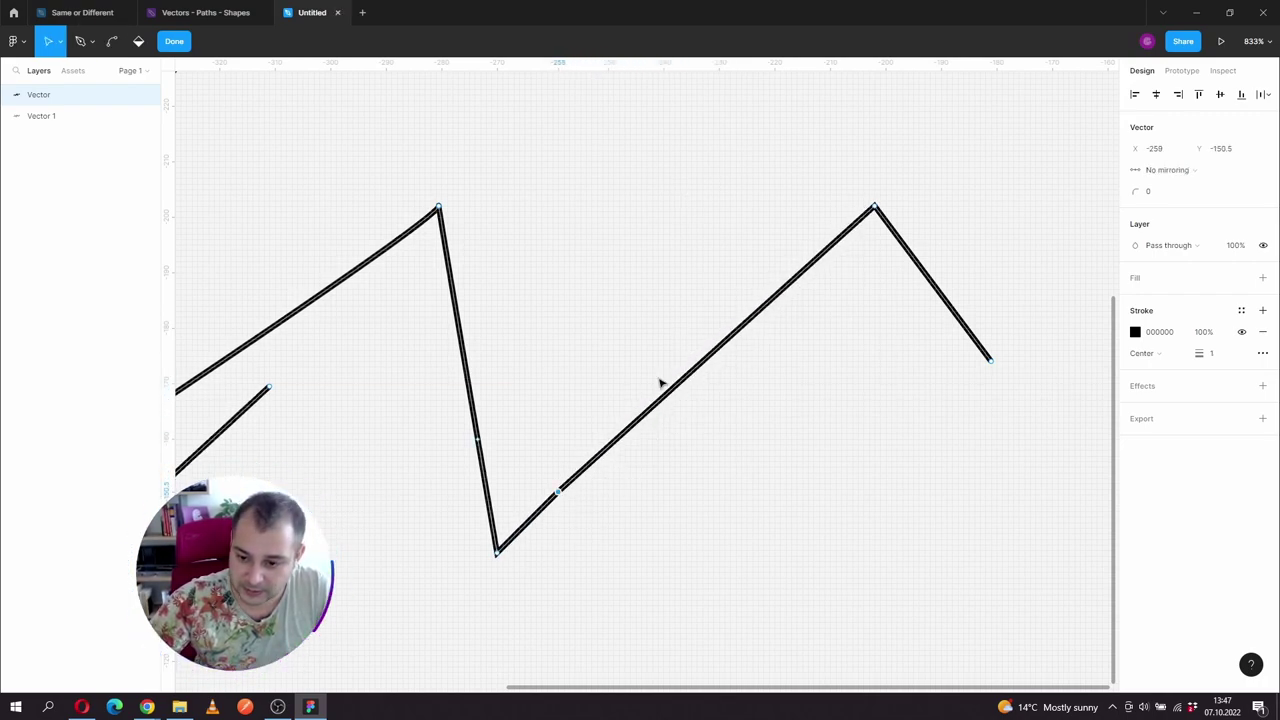
click(719, 351)
drag(719, 351, 800, 292)
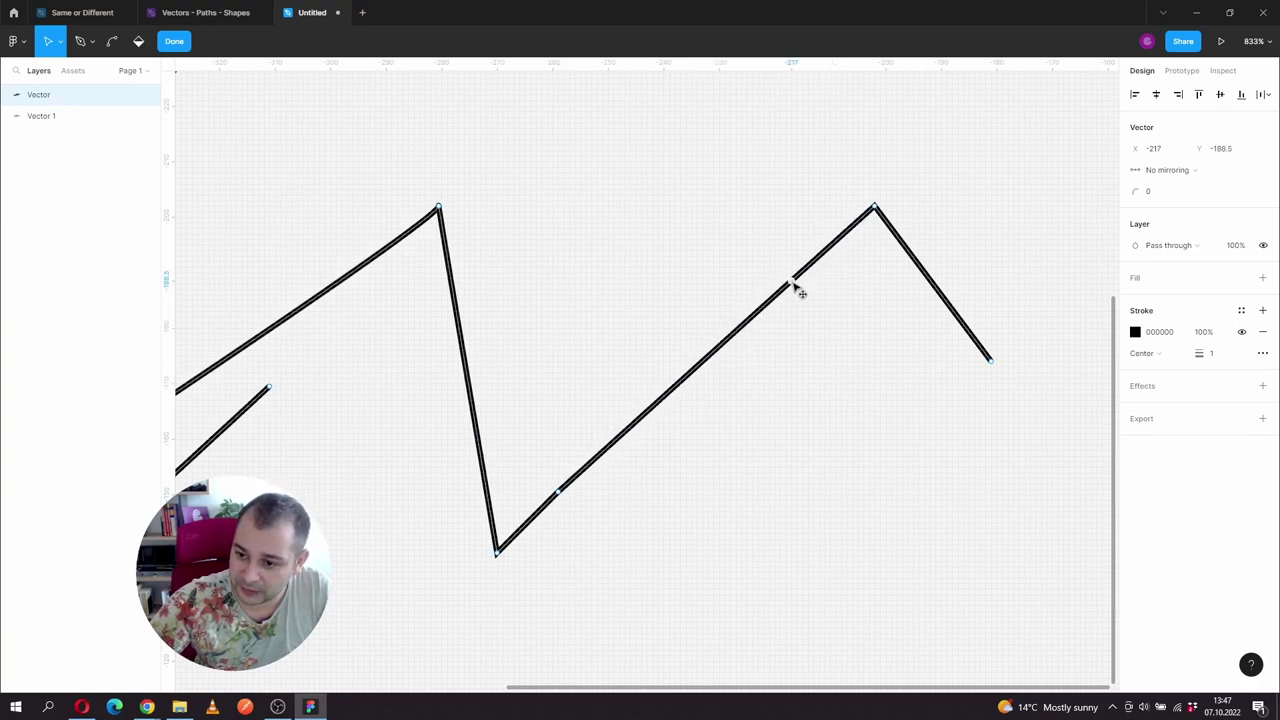
Cut a gap in the long segment by adding a point at X -238, Y -169.5 and deleting it; finish vector editing
click(675, 387)
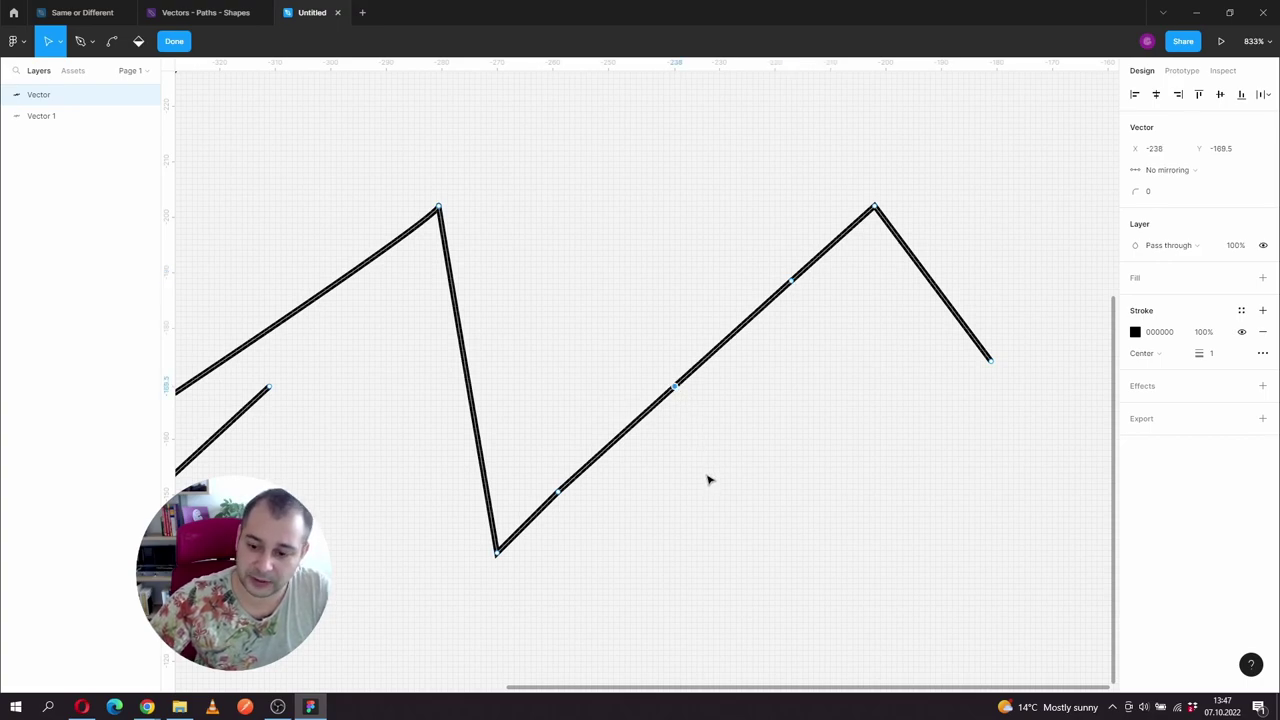
drag(608, 342, 724, 455)
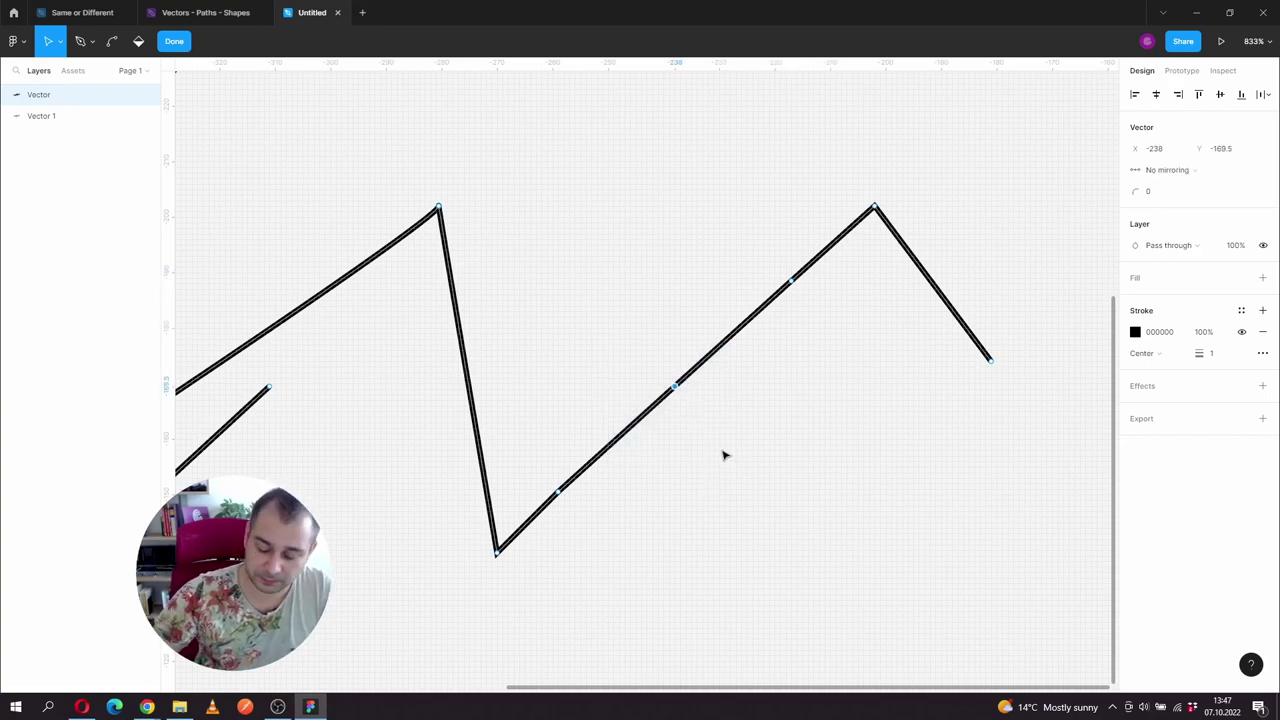
key(Delete)
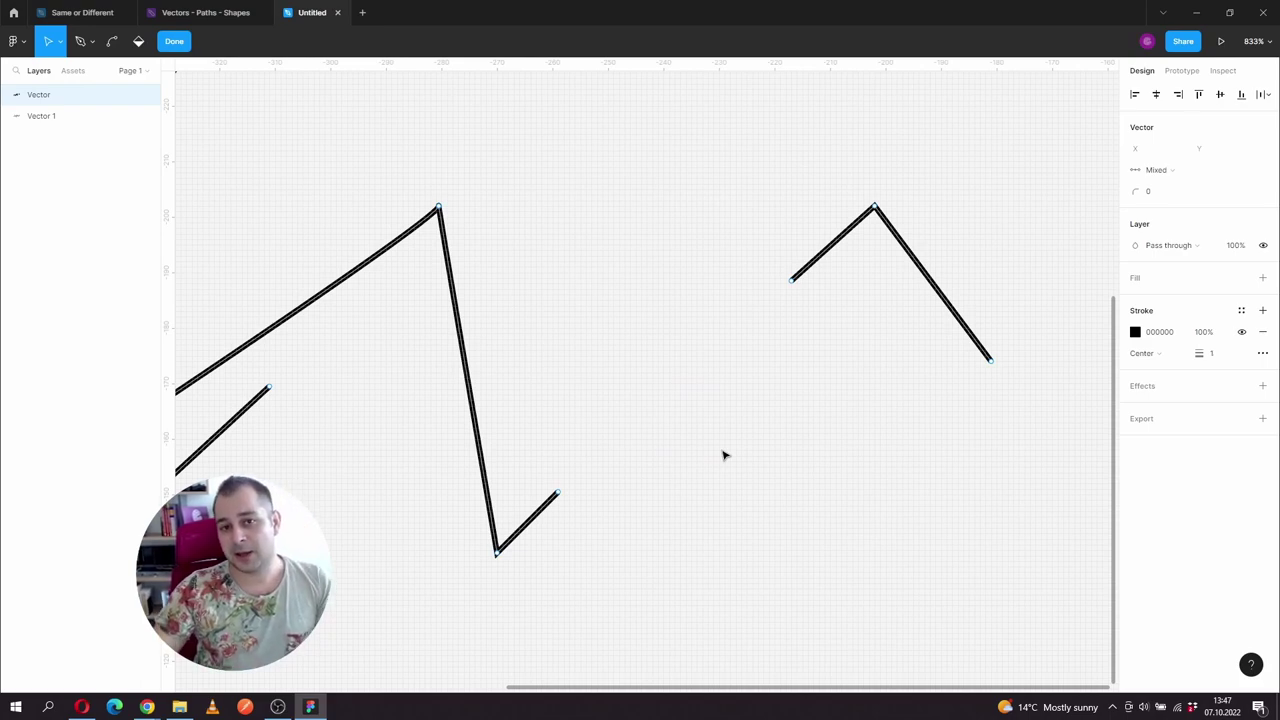
drag(548, 515, 550, 512)
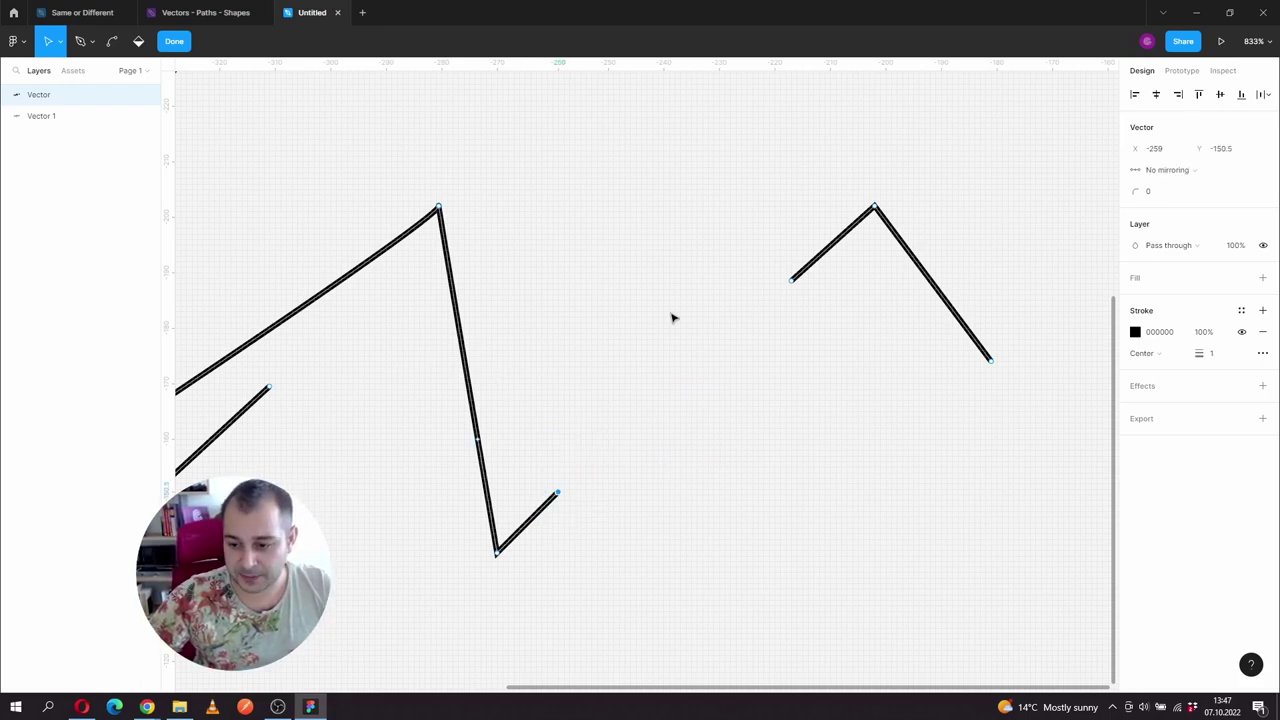
drag(757, 256, 825, 332)
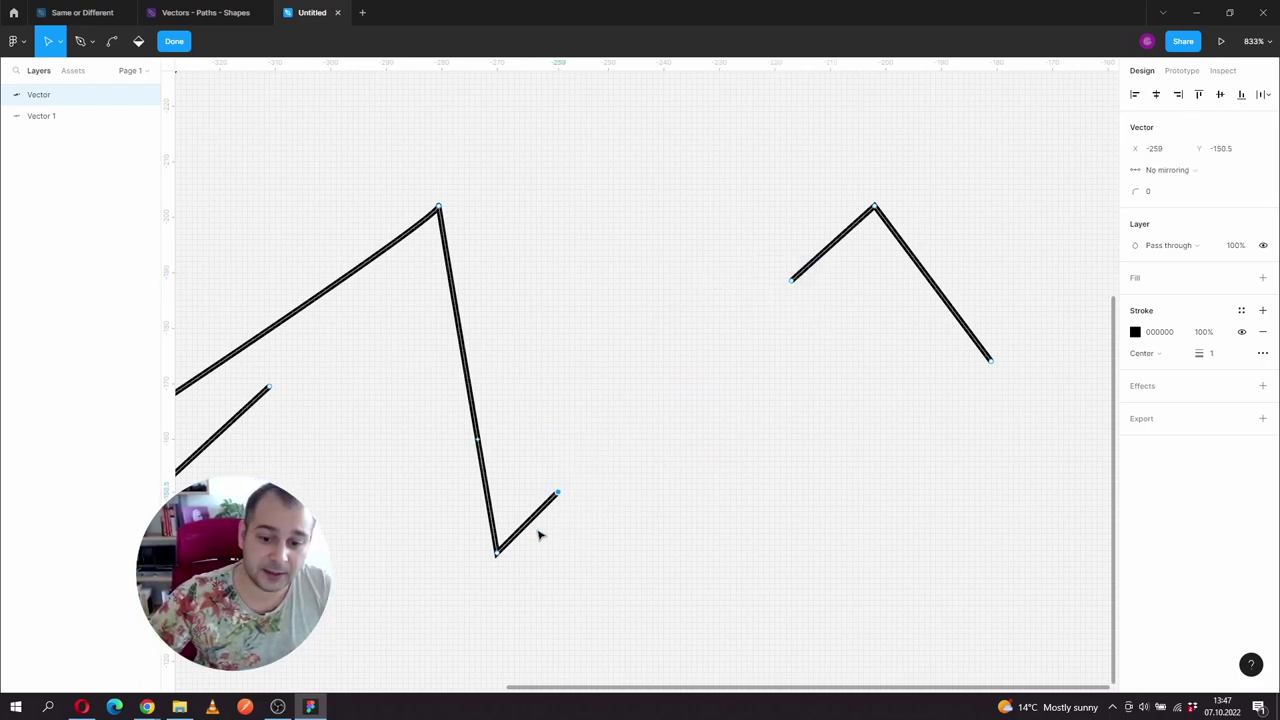
scroll(558, 240, down, 2)
scroll(557, 257, left, 2)
key(Escape)
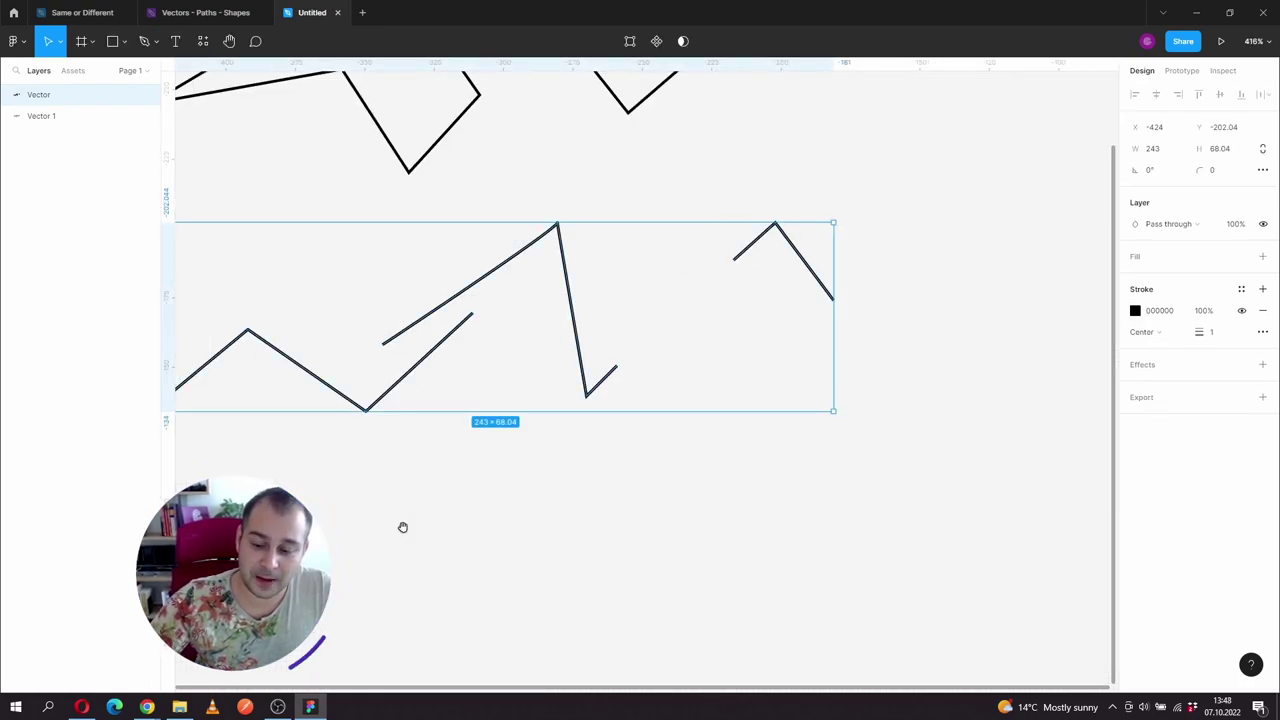
Draw an open Pen path below, about 196.5 by 46, with corners from X -413 to X -287, Y -56, ending in an S-curve through X -260, Y -96.5
drag(403, 526, 534, 289)
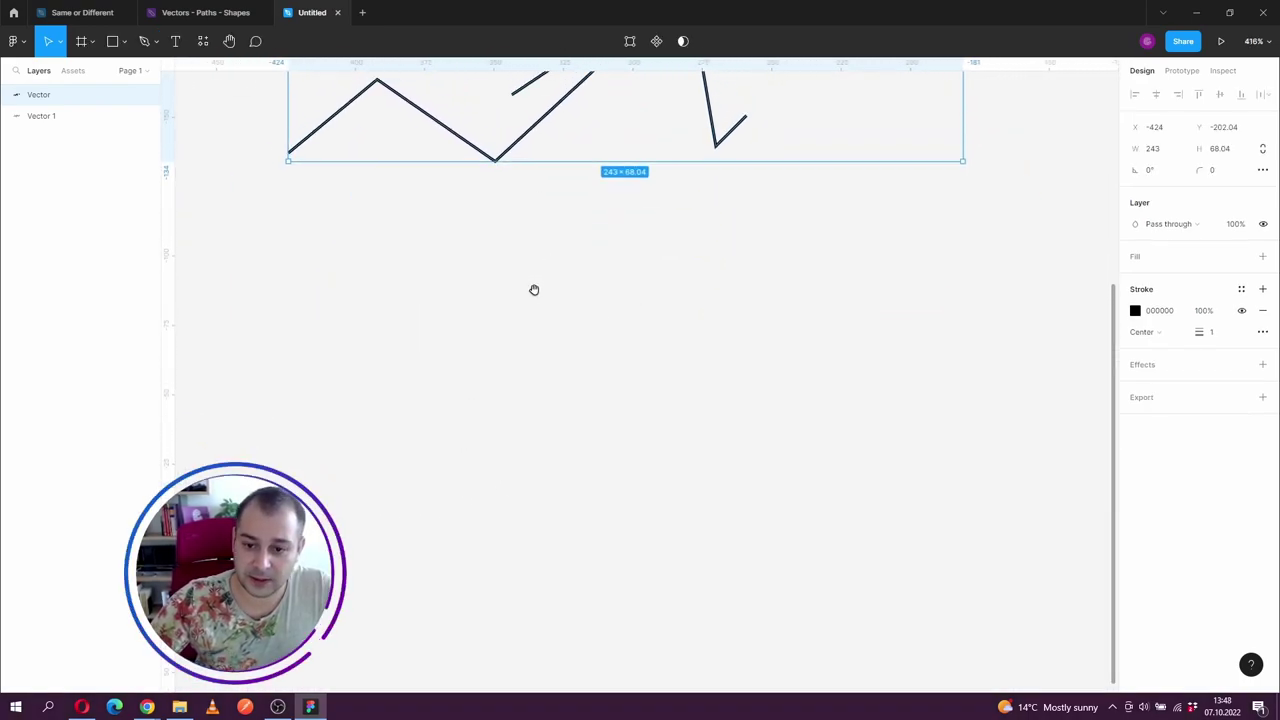
click(152, 42)
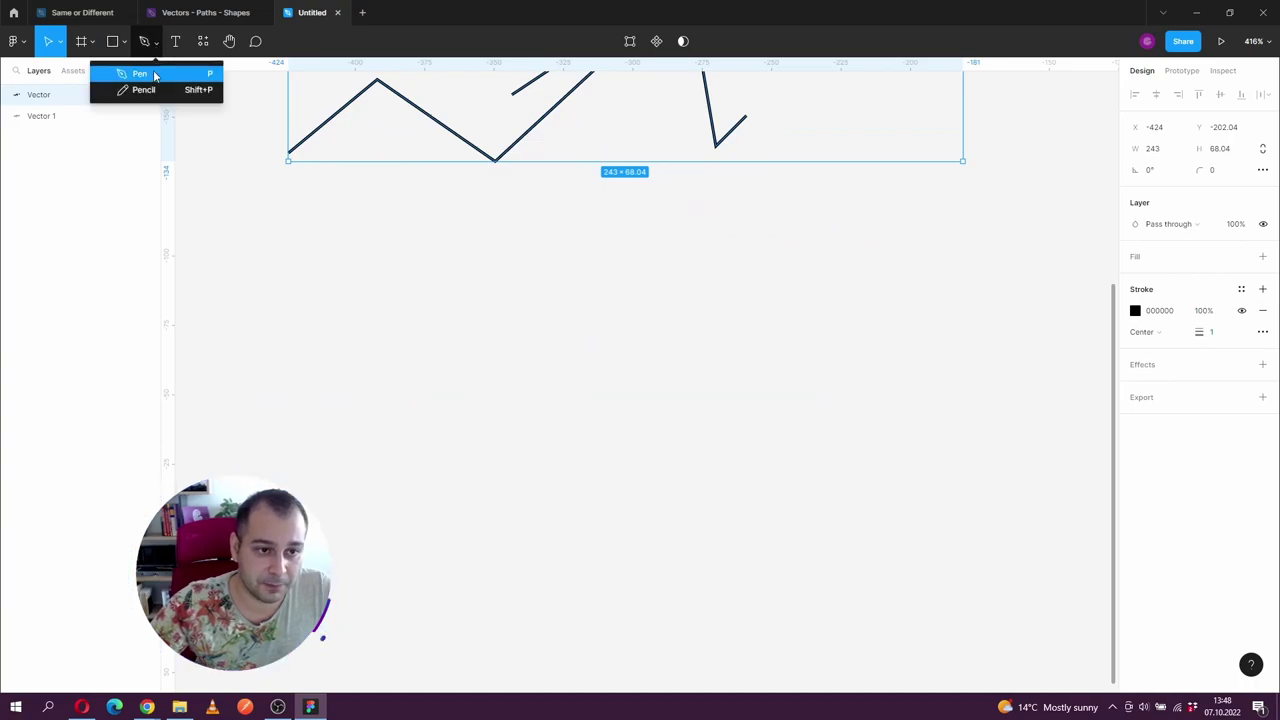
click(145, 74)
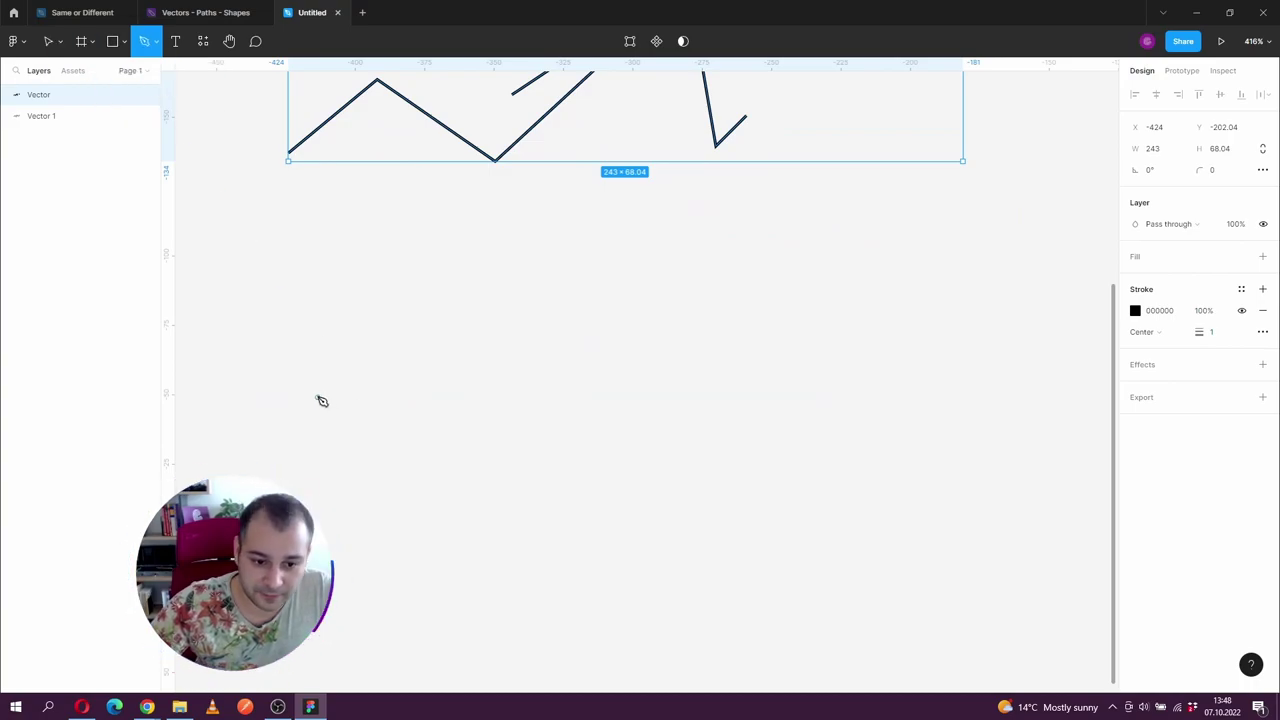
click(318, 382)
click(486, 314)
click(668, 377)
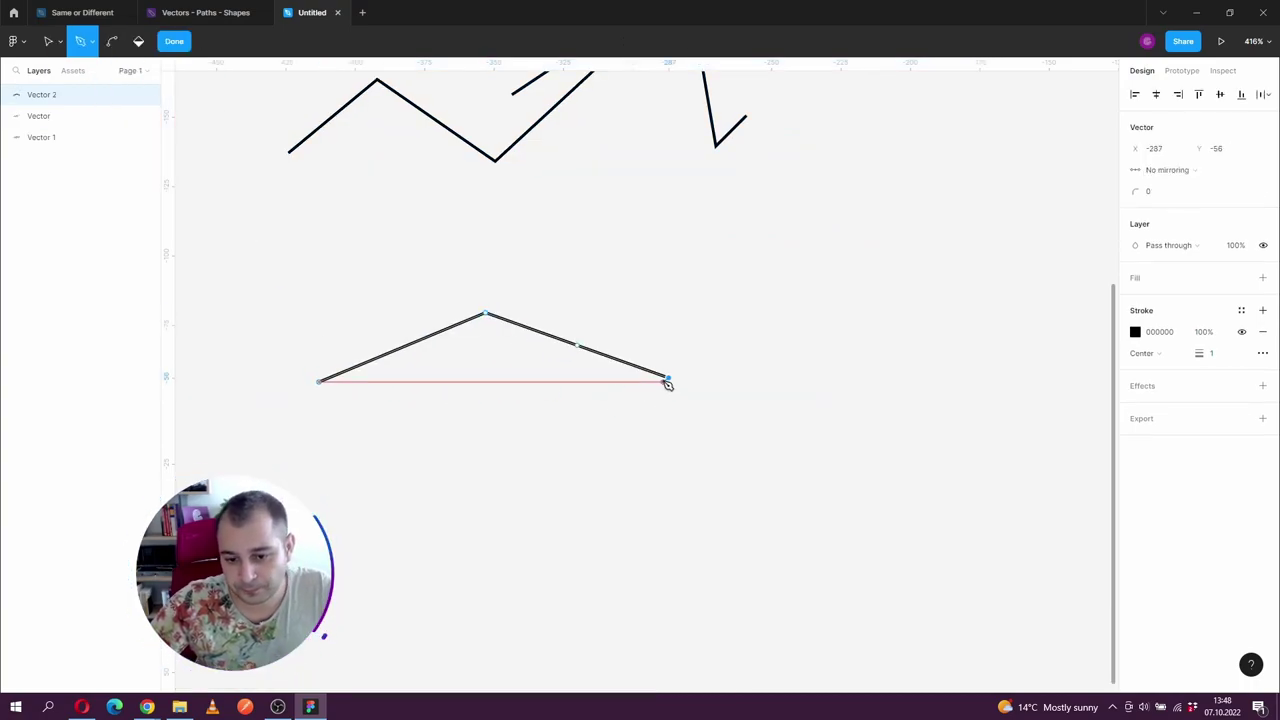
drag(743, 265, 840, 266)
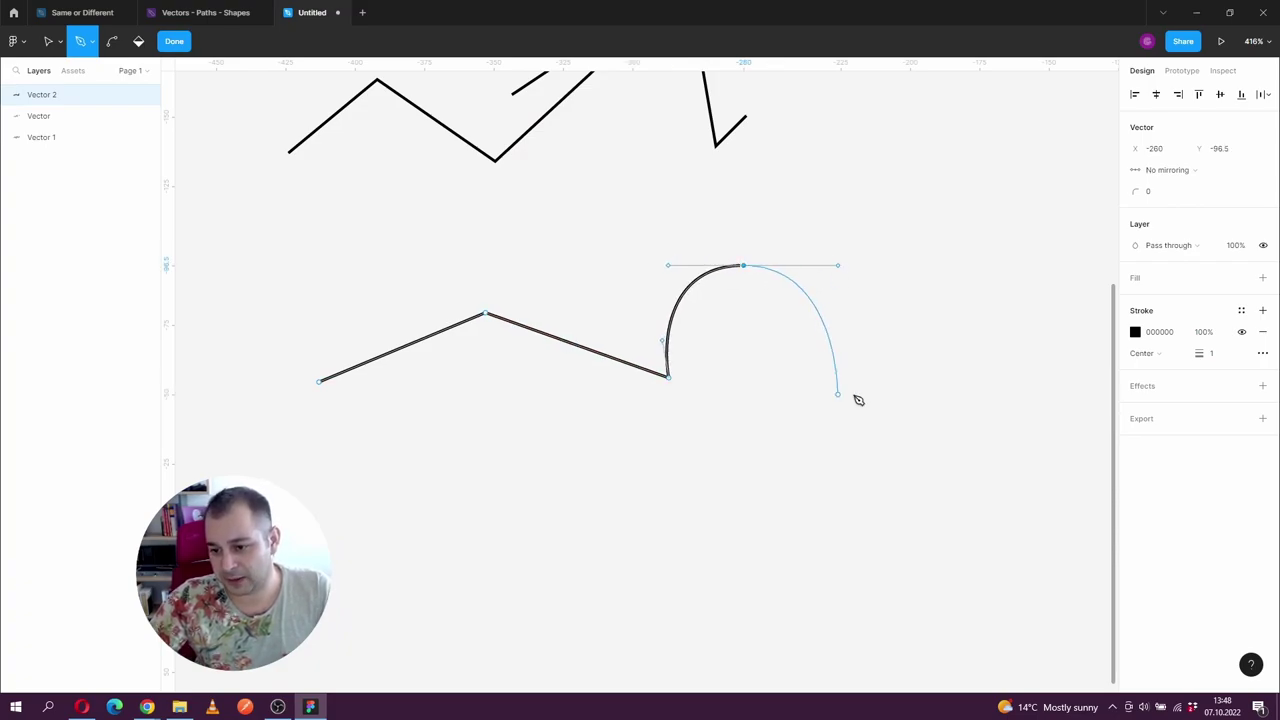
drag(863, 390, 929, 357)
key(Escape)
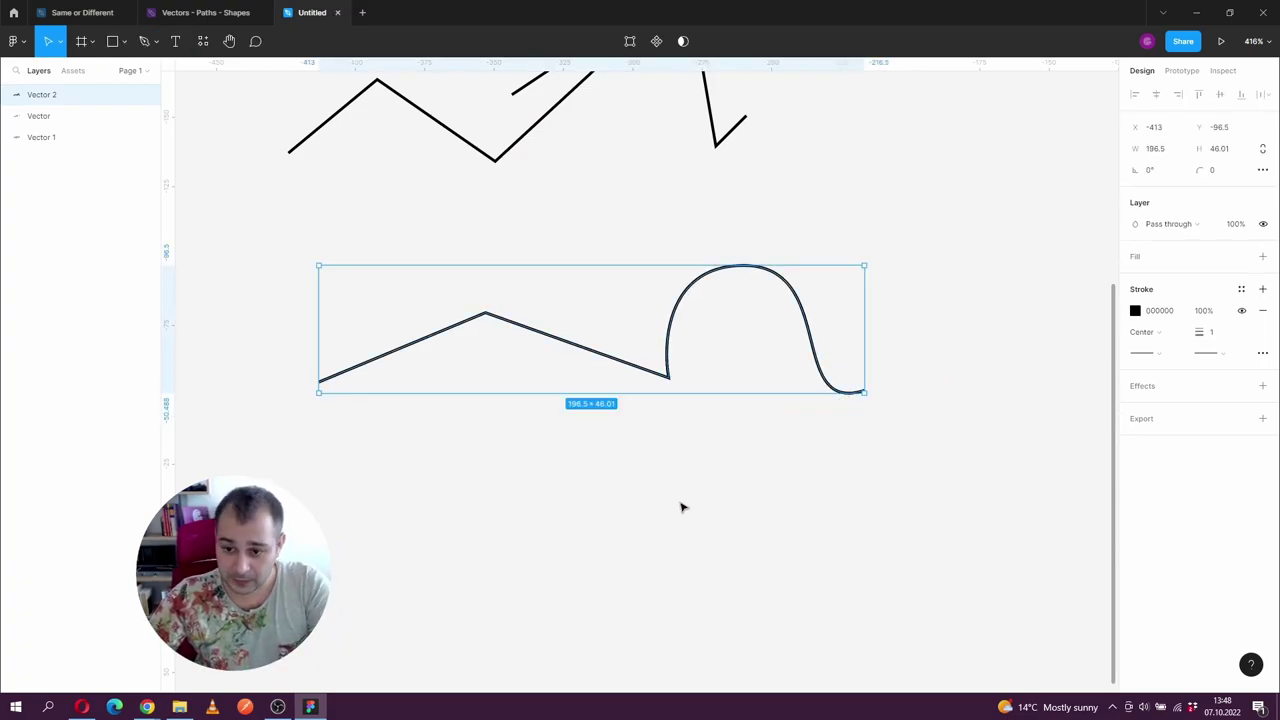
key(Escape)
Give the open path a solid BC1E1E fill and change its stroke colour to A64242
click(579, 347)
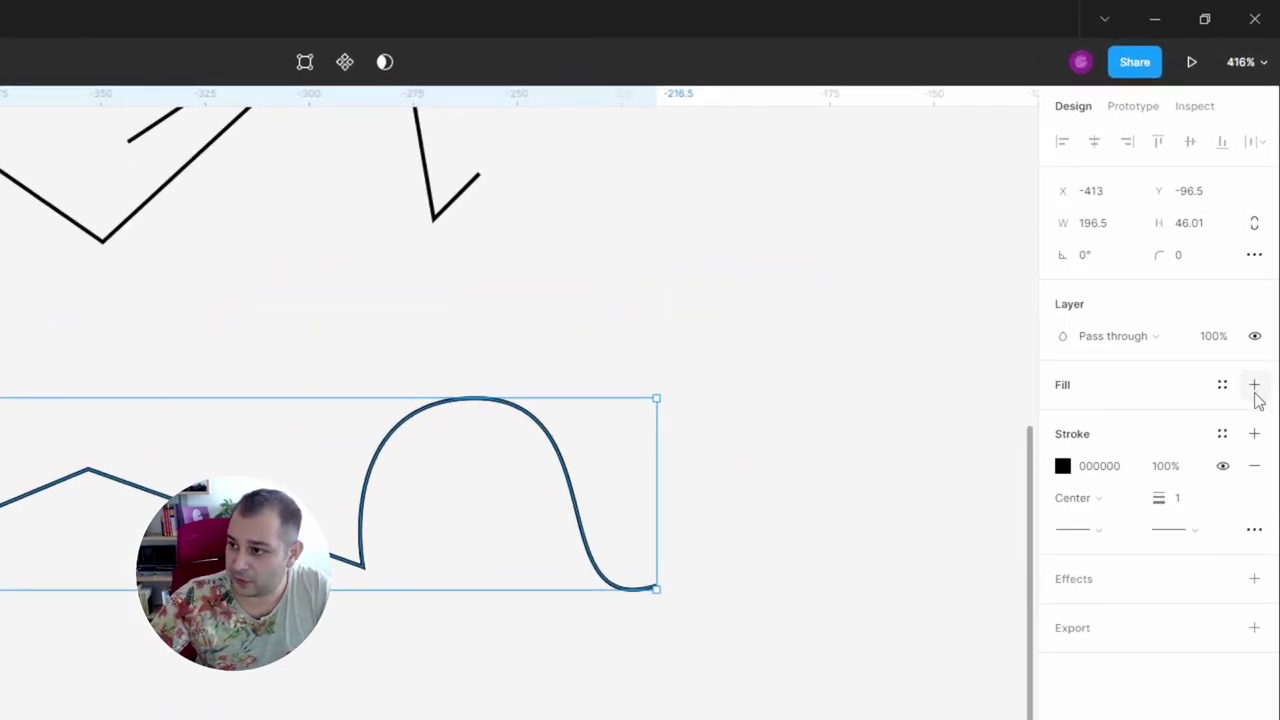
click(1254, 388)
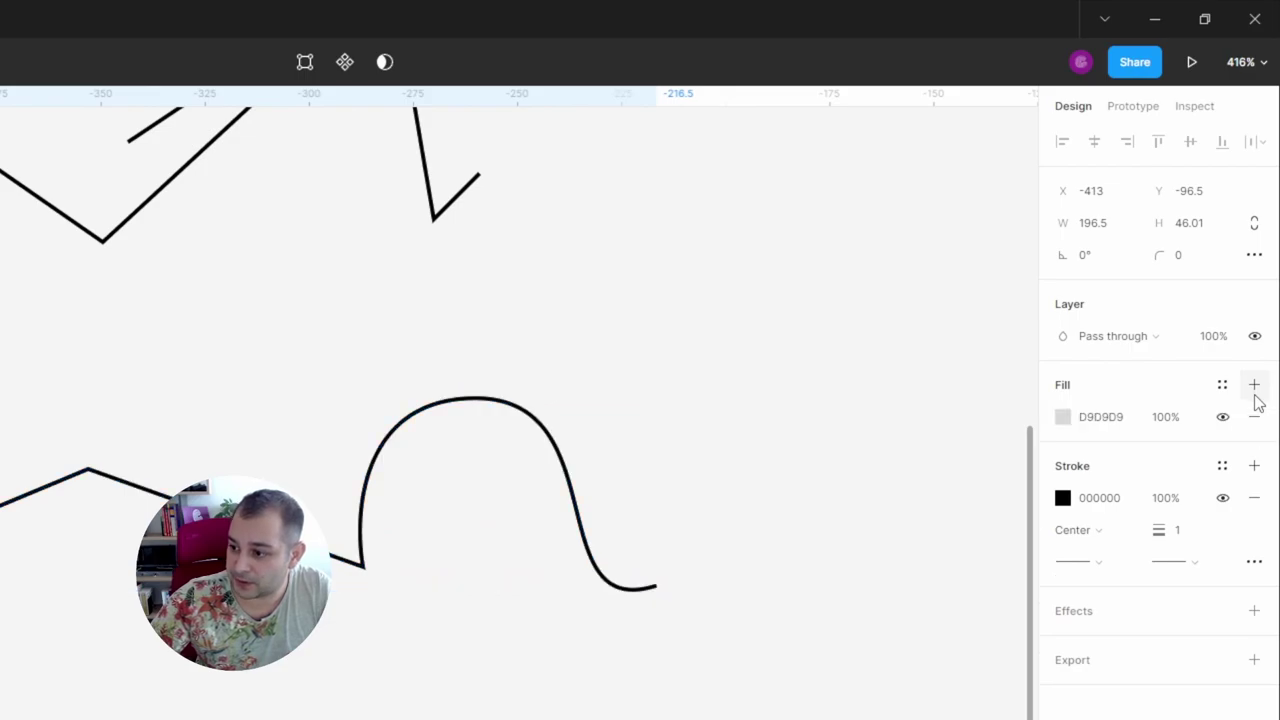
click(1064, 414)
click(1001, 503)
click(1019, 415)
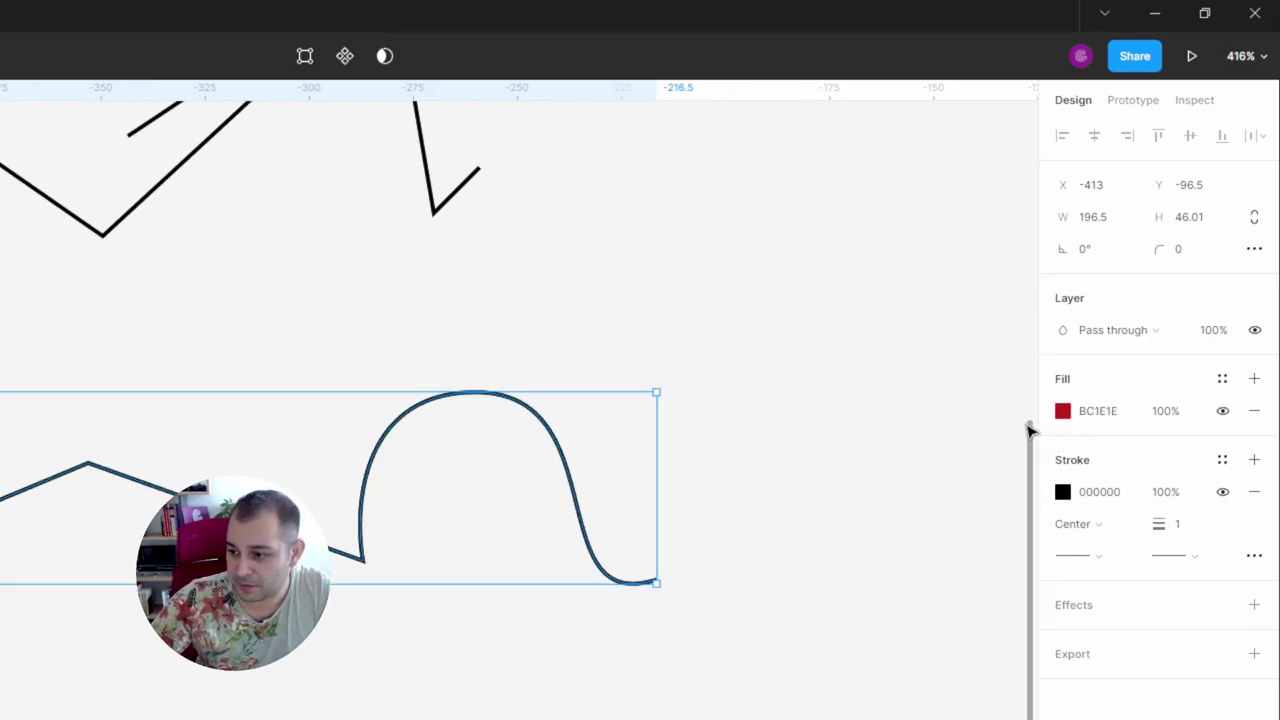
click(1063, 492)
drag(915, 540, 943, 600)
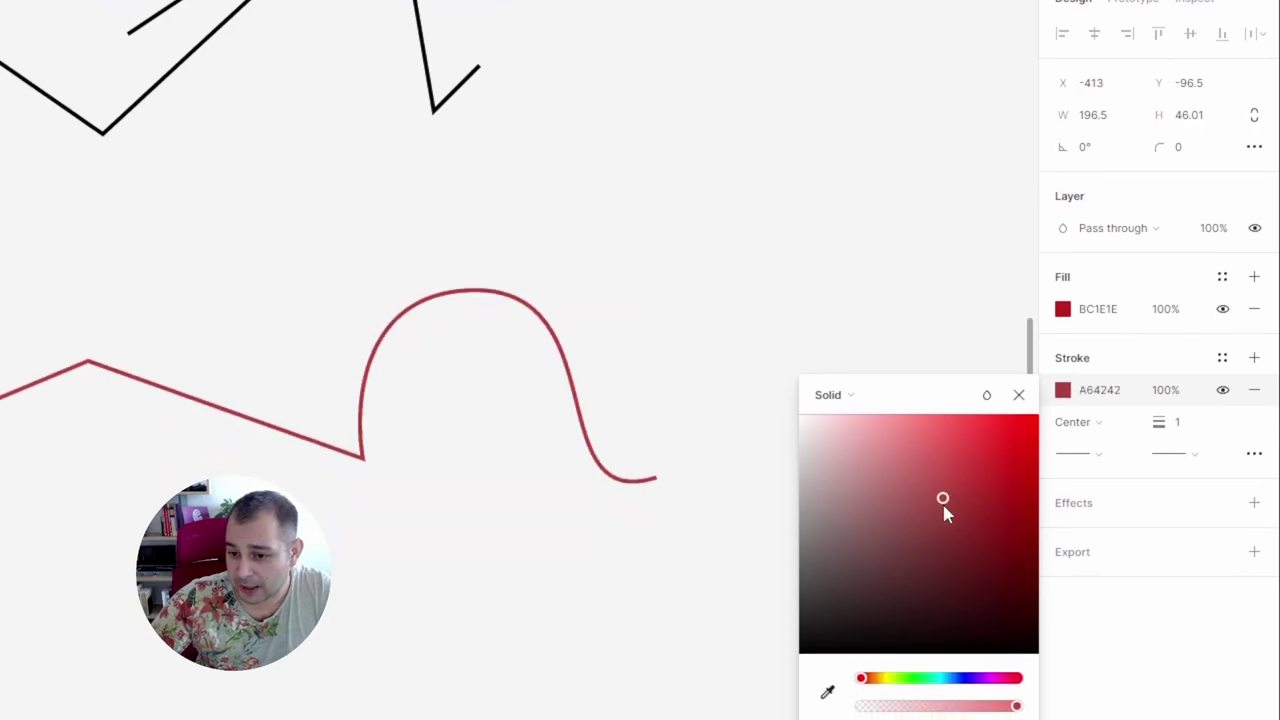
Set the open path's stroke weight to 0, deselect it, and reselect it on the canvas
click(1177, 420)
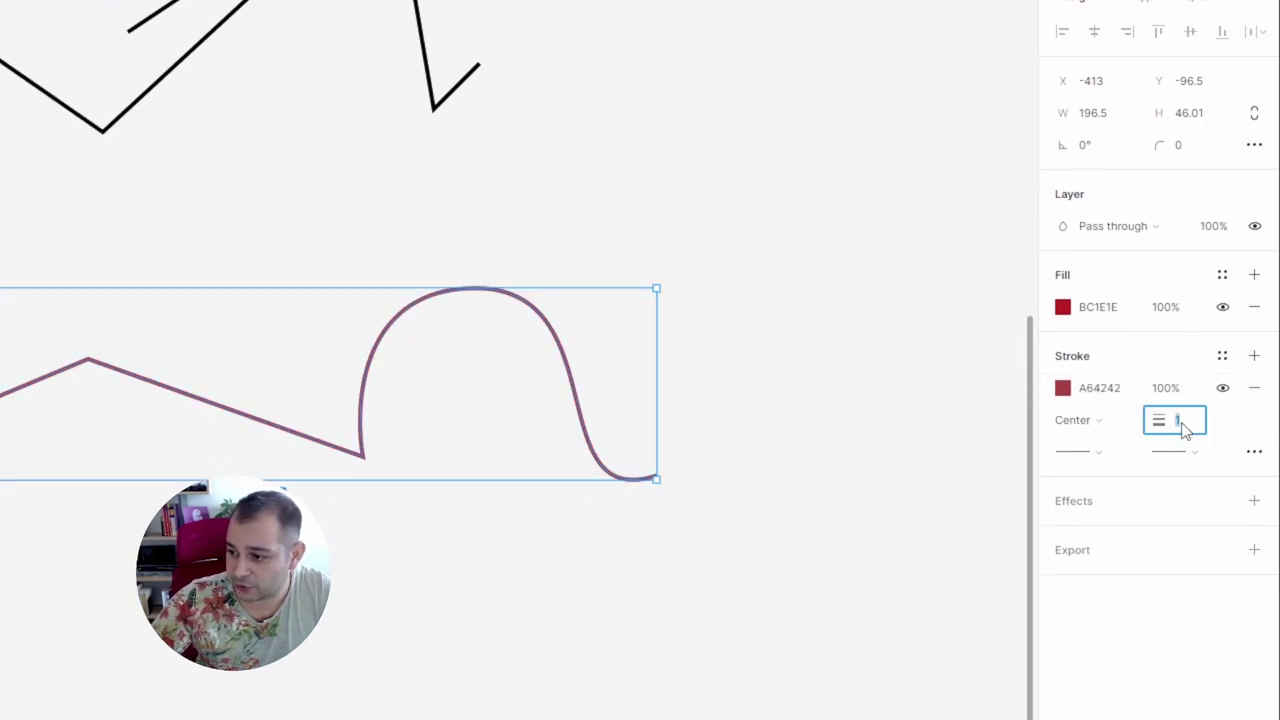
key(shift+Up)
key(shift+Down)
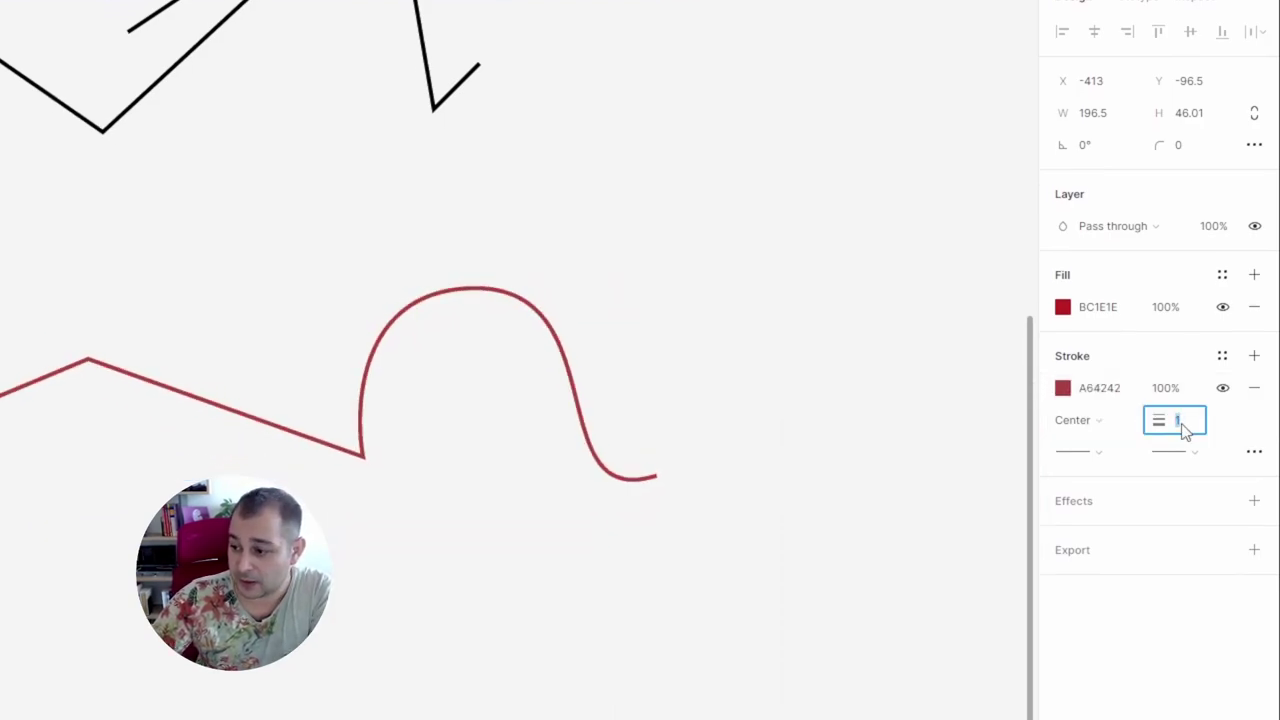
text(0)
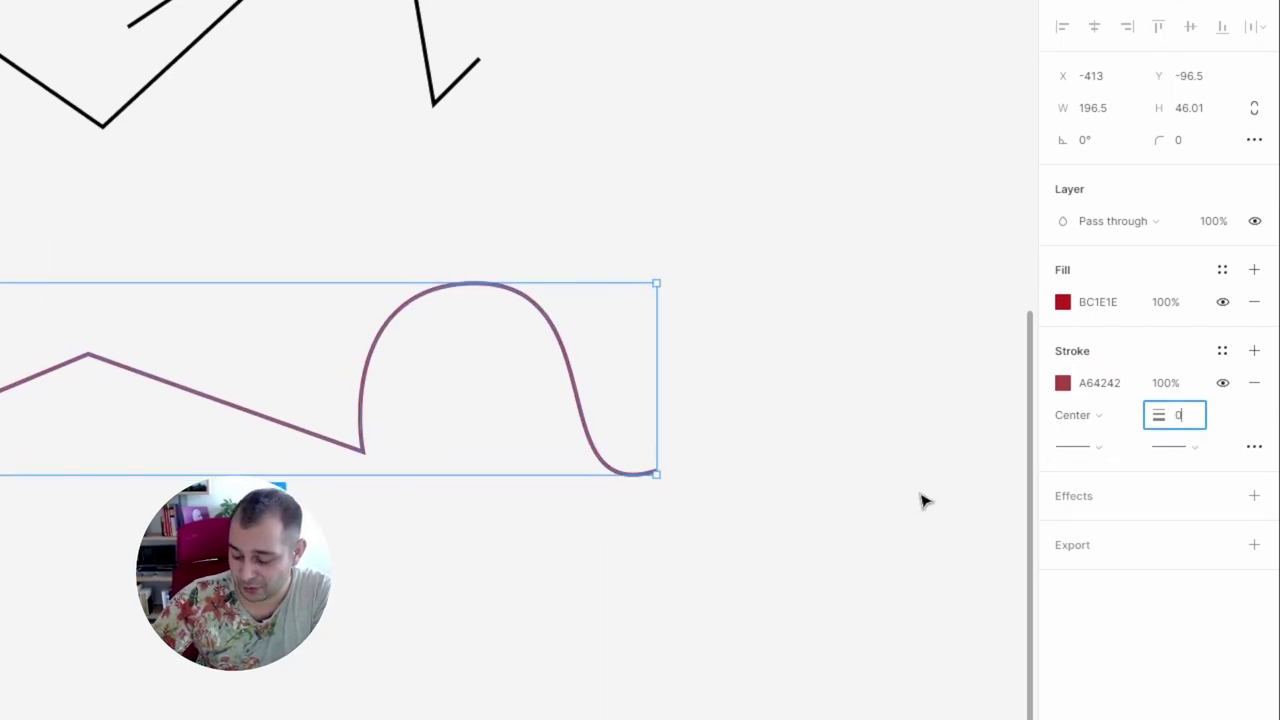
key(Return)
click(910, 515)
scroll(851, 511, down, 2)
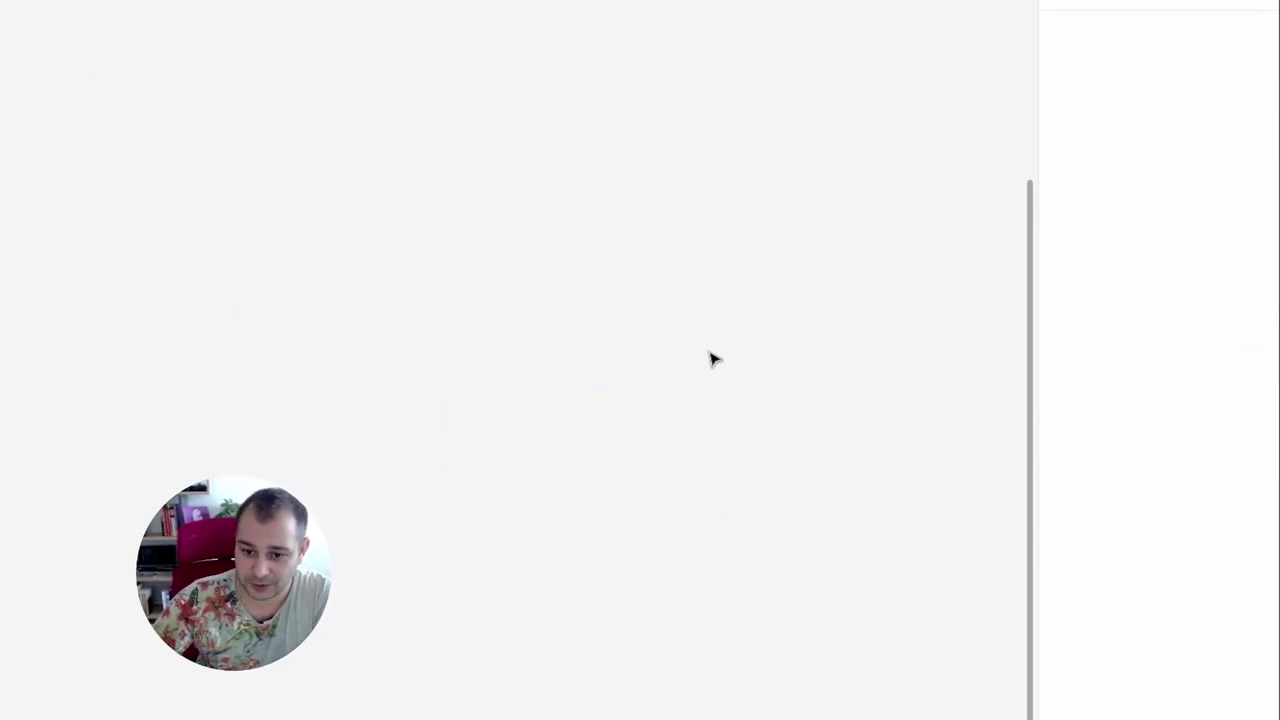
drag(853, 147, 0, 402)
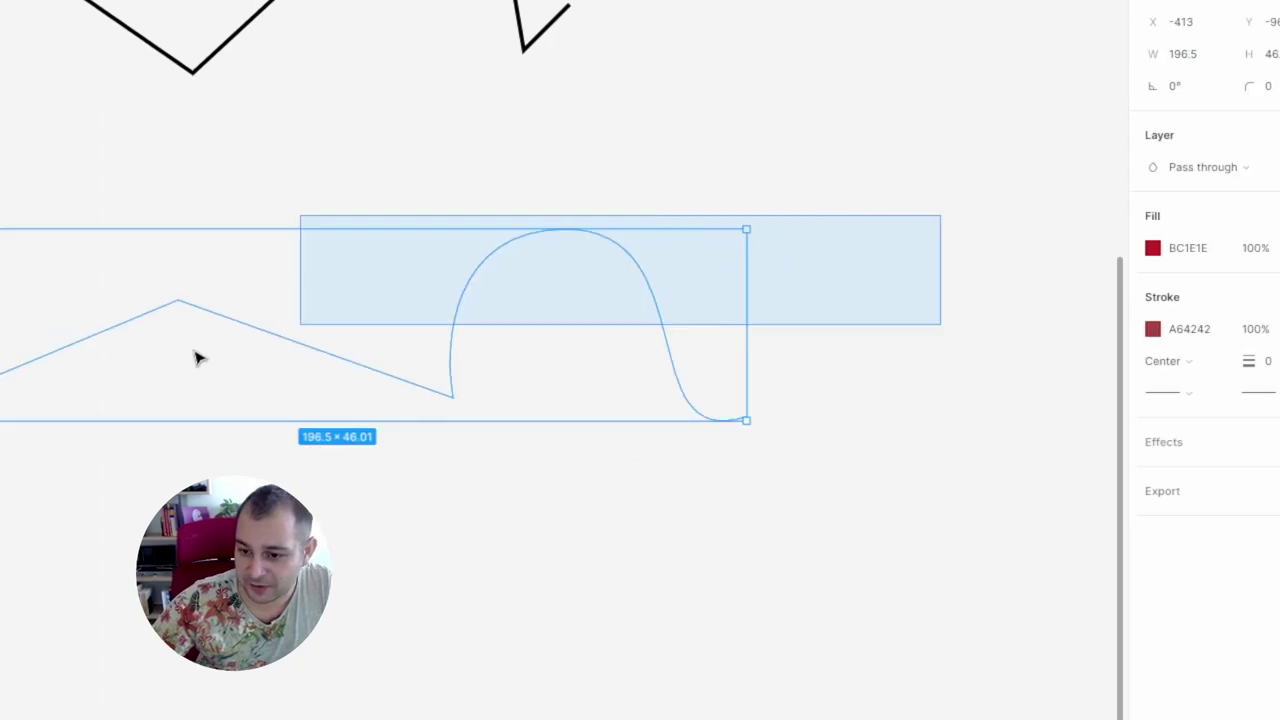
drag(214, 474, 214, 474)
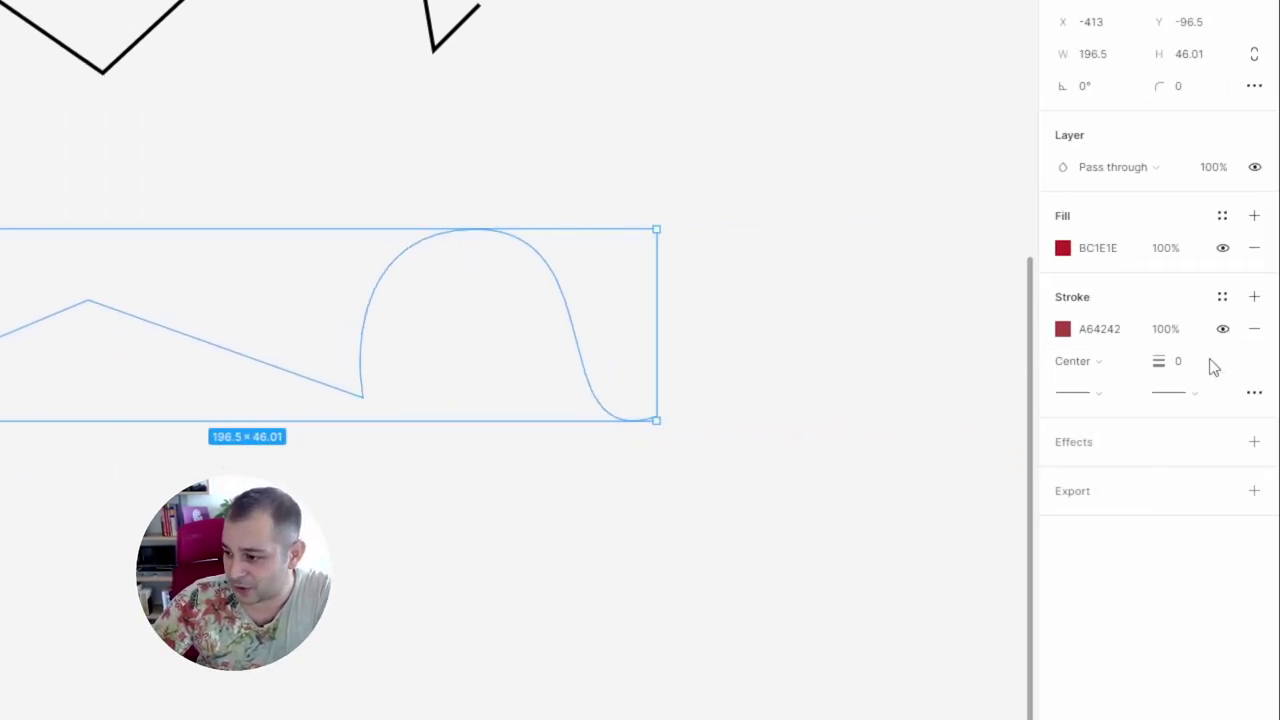
Set the open path's stroke weight to 1, change its fill colour to 070707, and deselect it
click(1192, 363)
text(1)
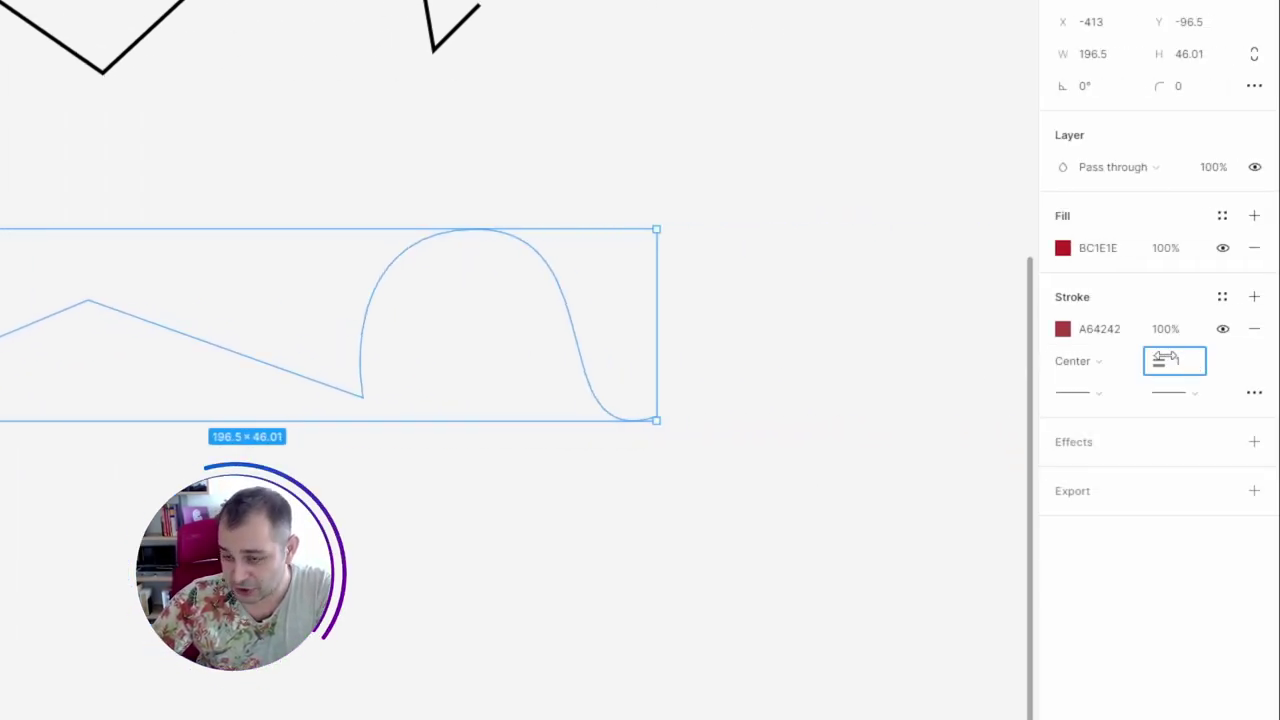
key(Return)
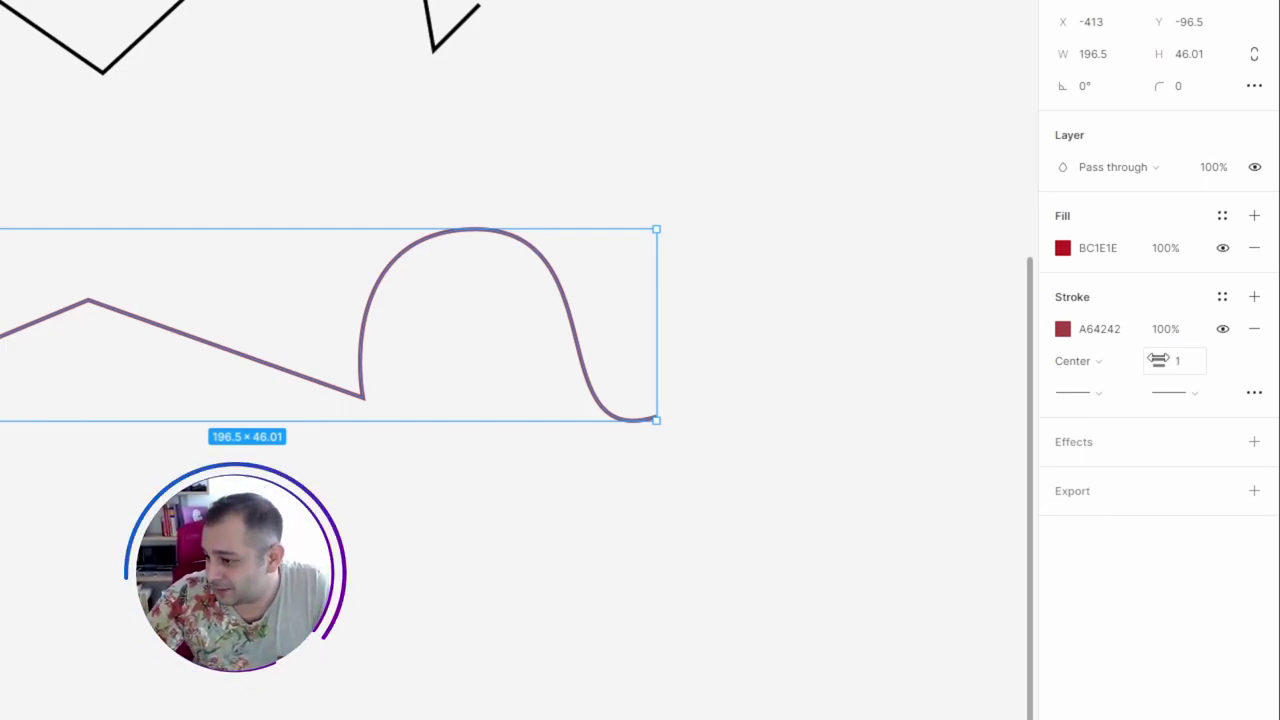
click(1064, 252)
drag(844, 372, 723, 519)
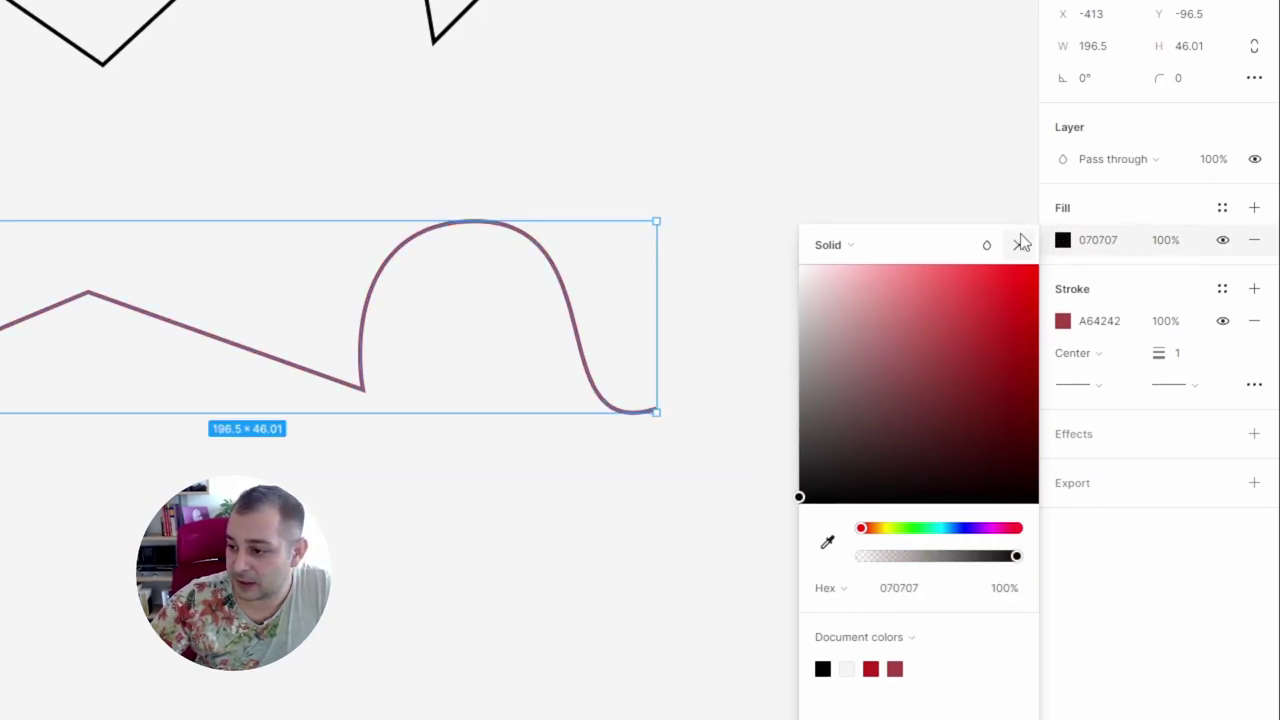
click(1020, 244)
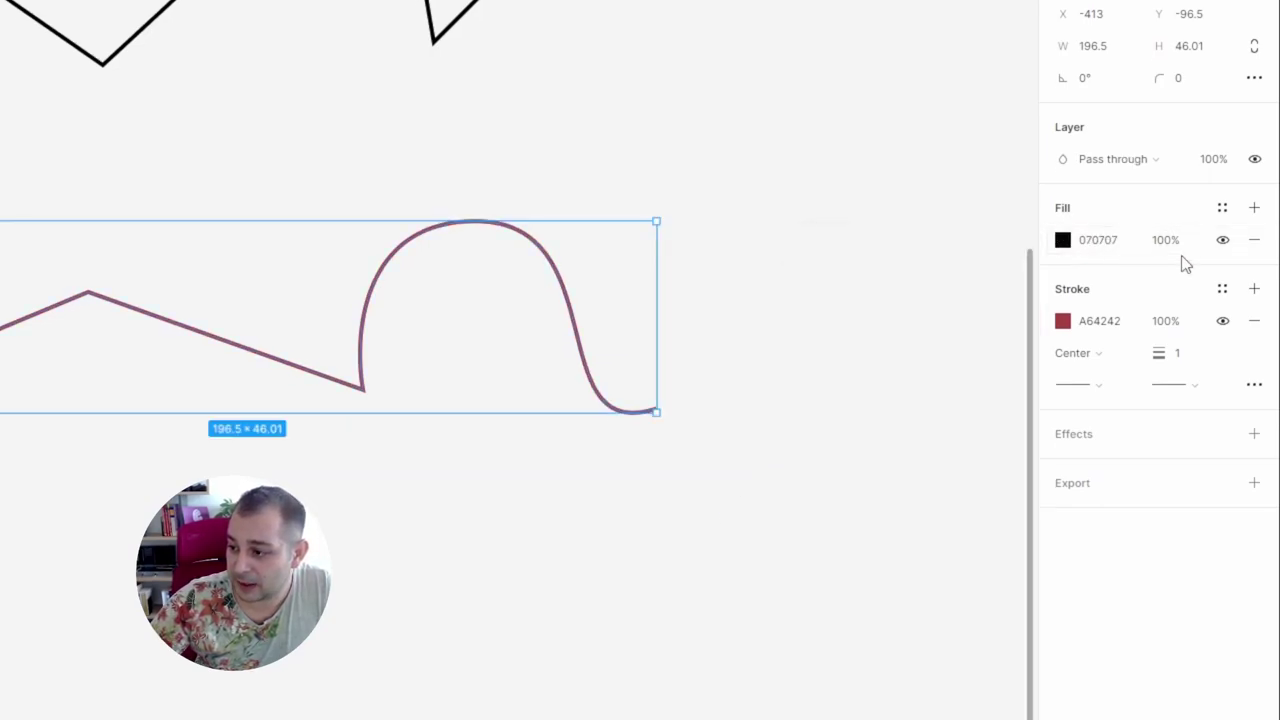
click(345, 613)
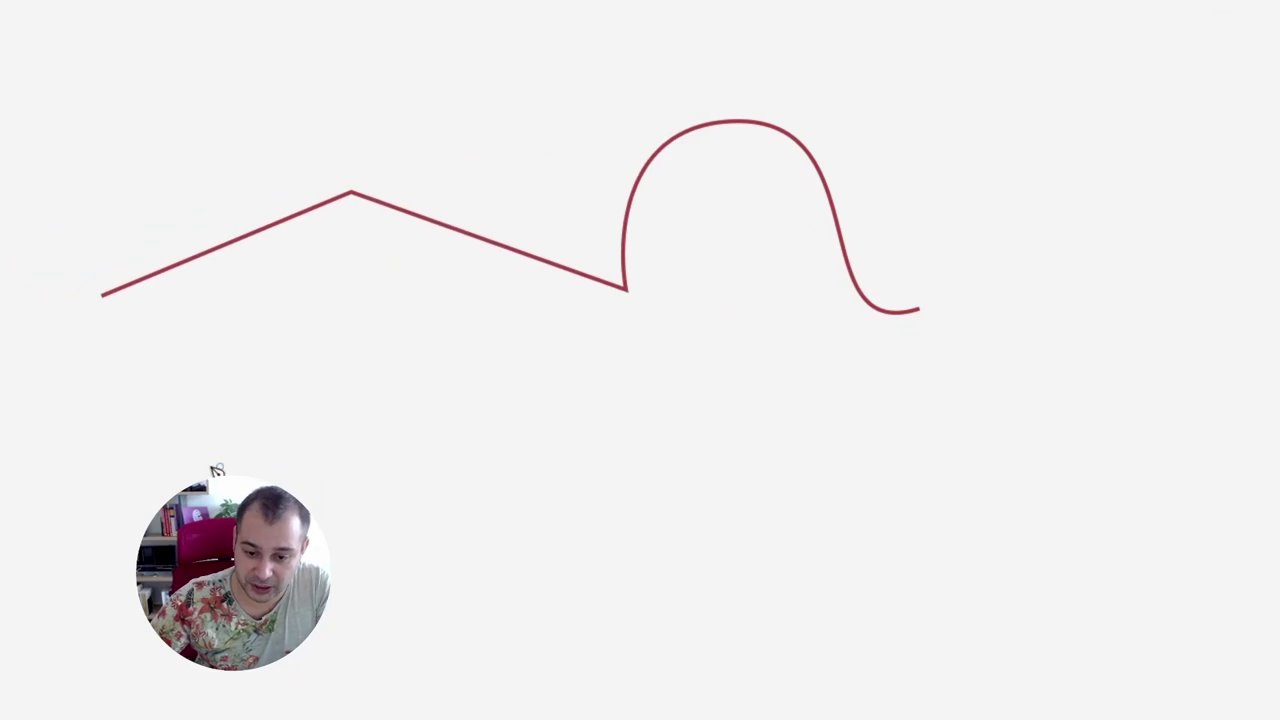
Draw a closed Pen triangle about 109.5 by 43 below the open path, at X -390, Y -41.5
click(214, 476)
click(396, 321)
click(671, 500)
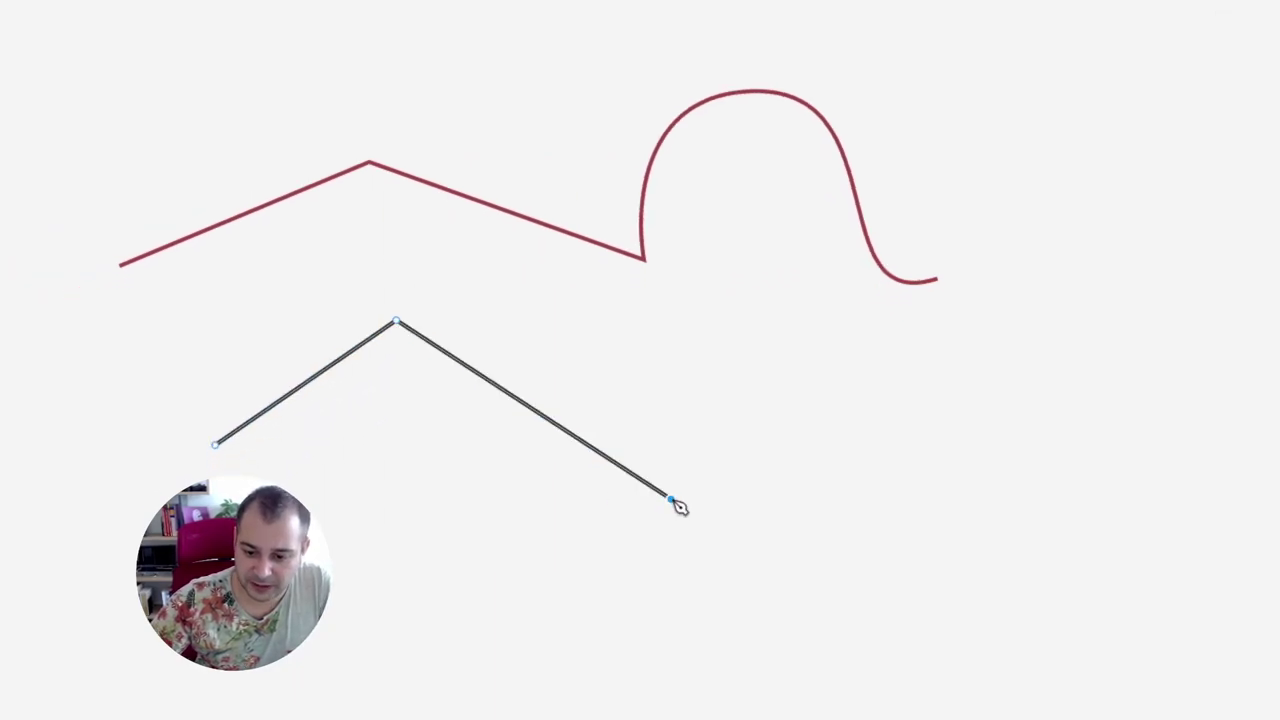
click(251, 436)
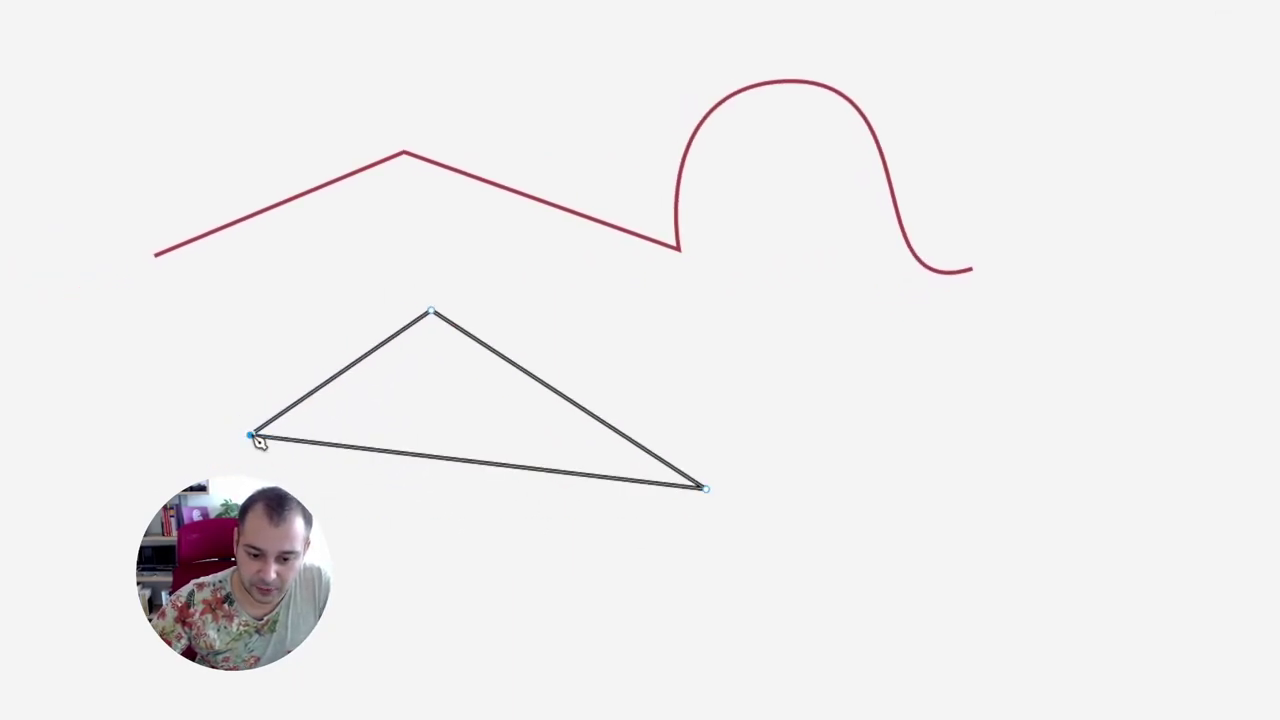
key(Escape)
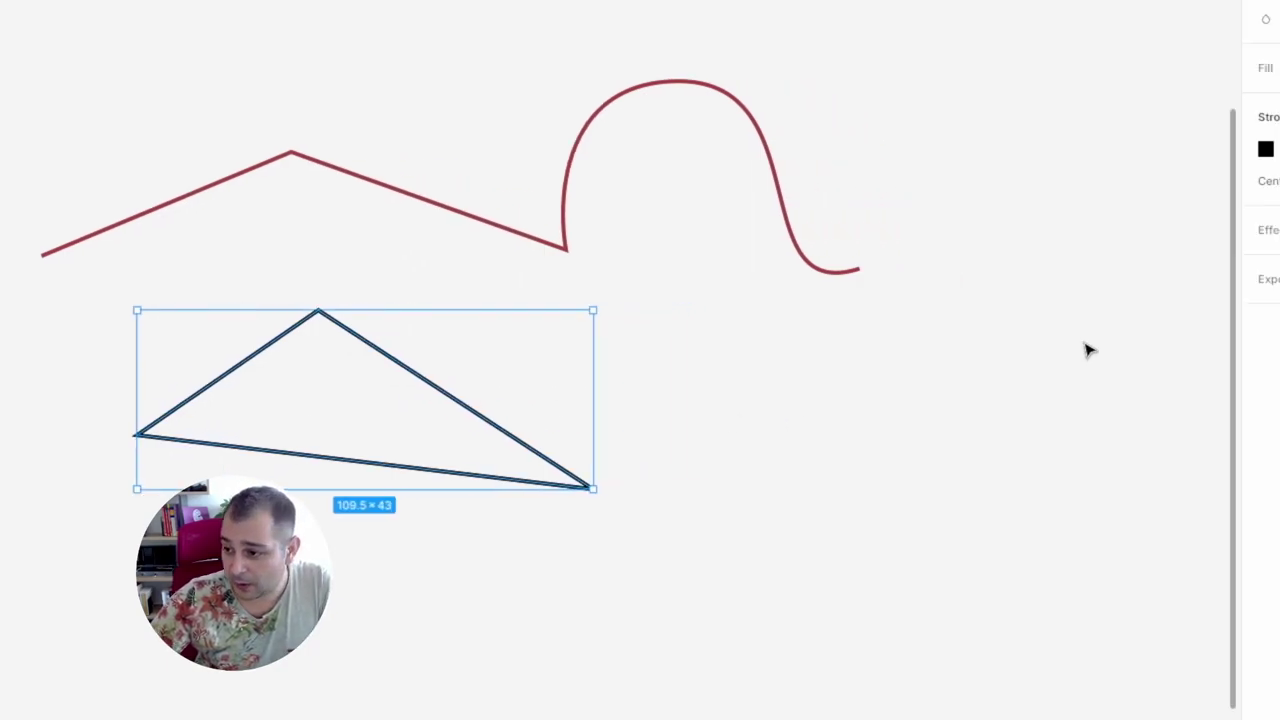
Give the triangle a solid B92525 fill and delete the triangle
click(1250, 220)
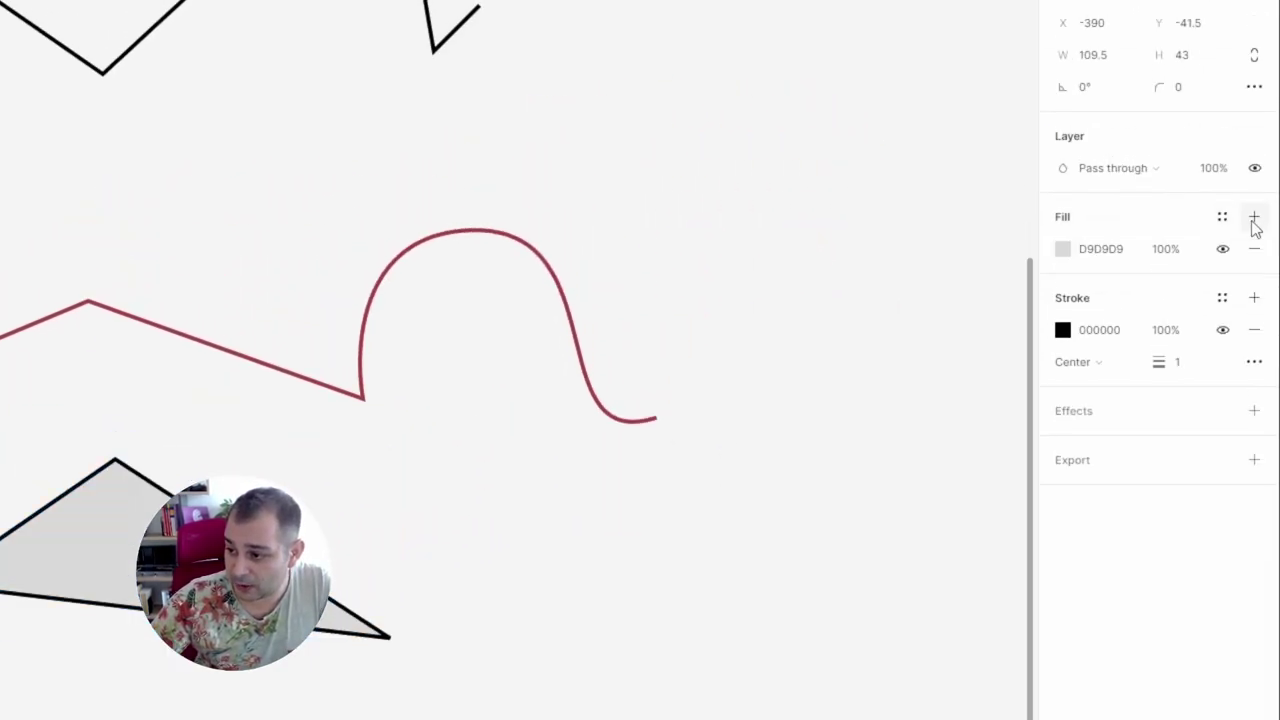
click(1063, 250)
click(991, 341)
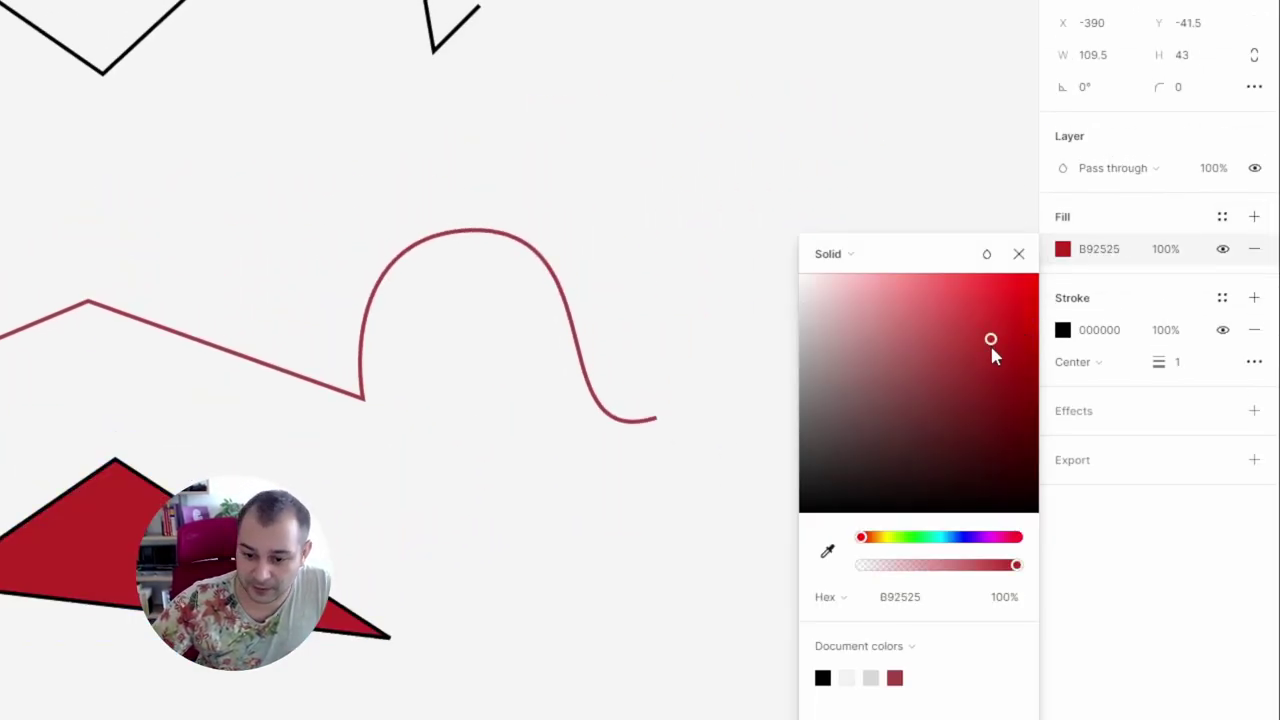
click(1017, 257)
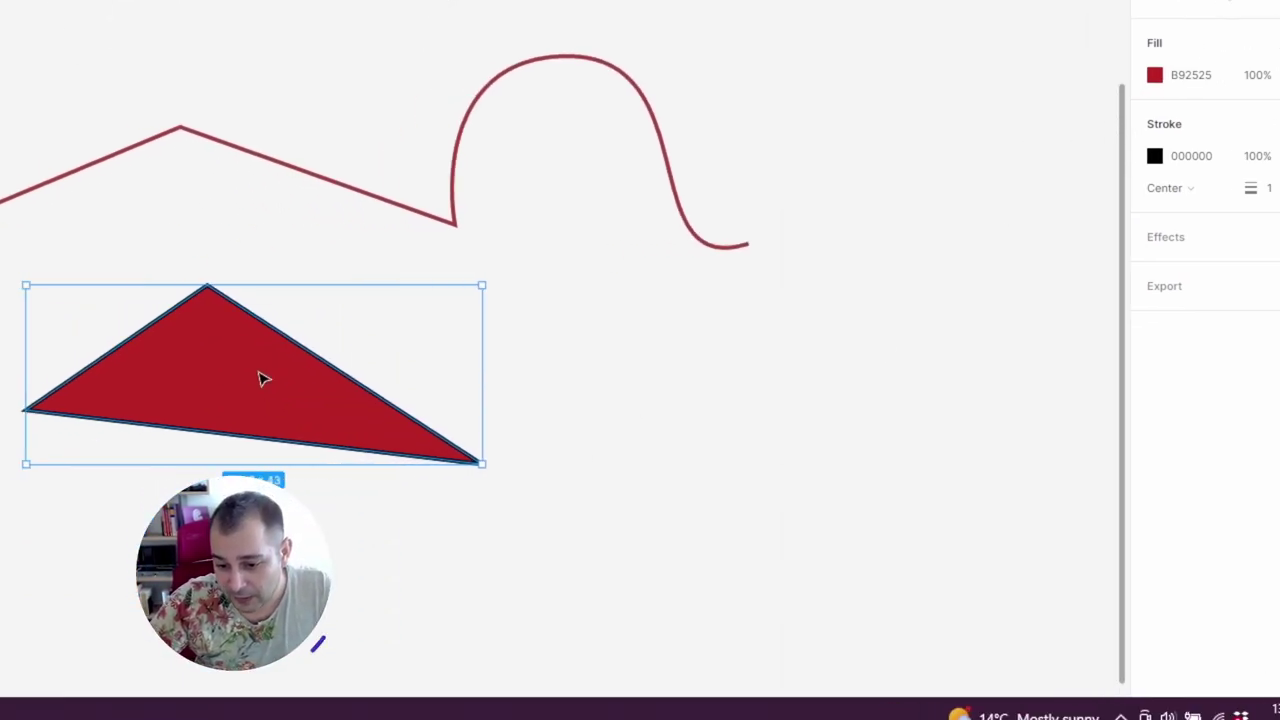
key(Delete)
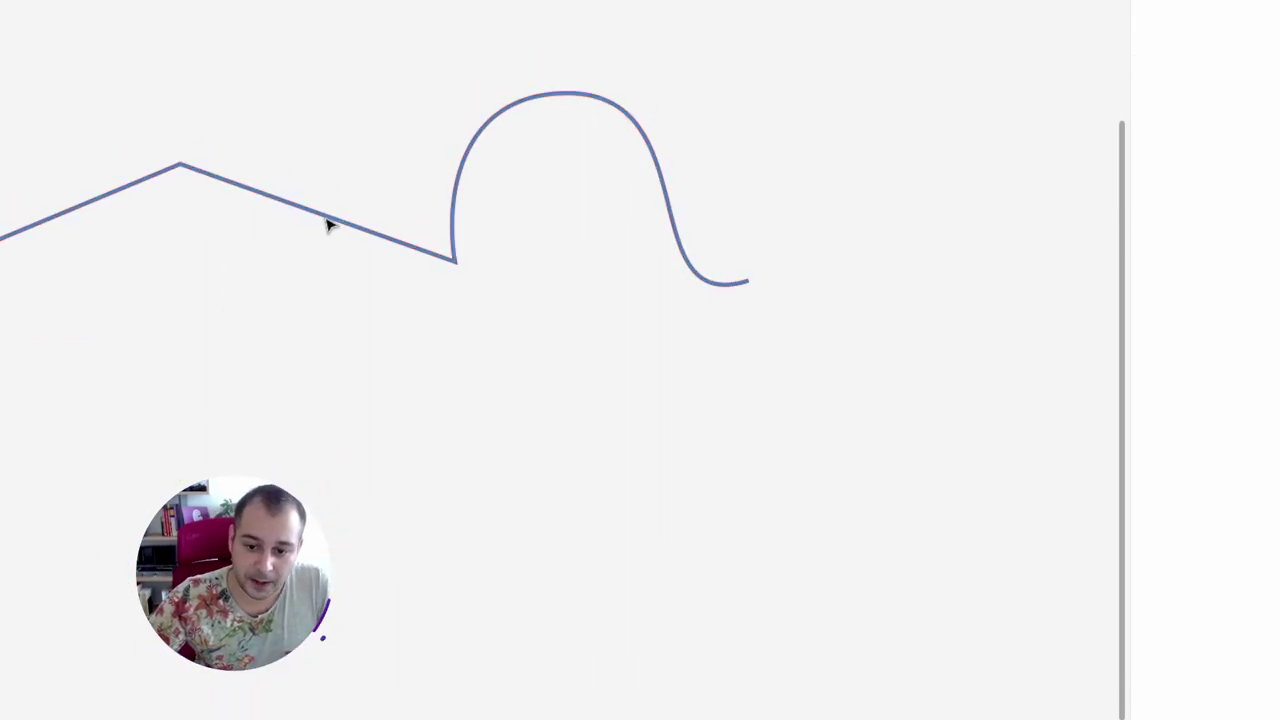
Apply Outline stroke to the open A64242 path, inspect its sharp corner up close, and undo the outlining
click(330, 226)
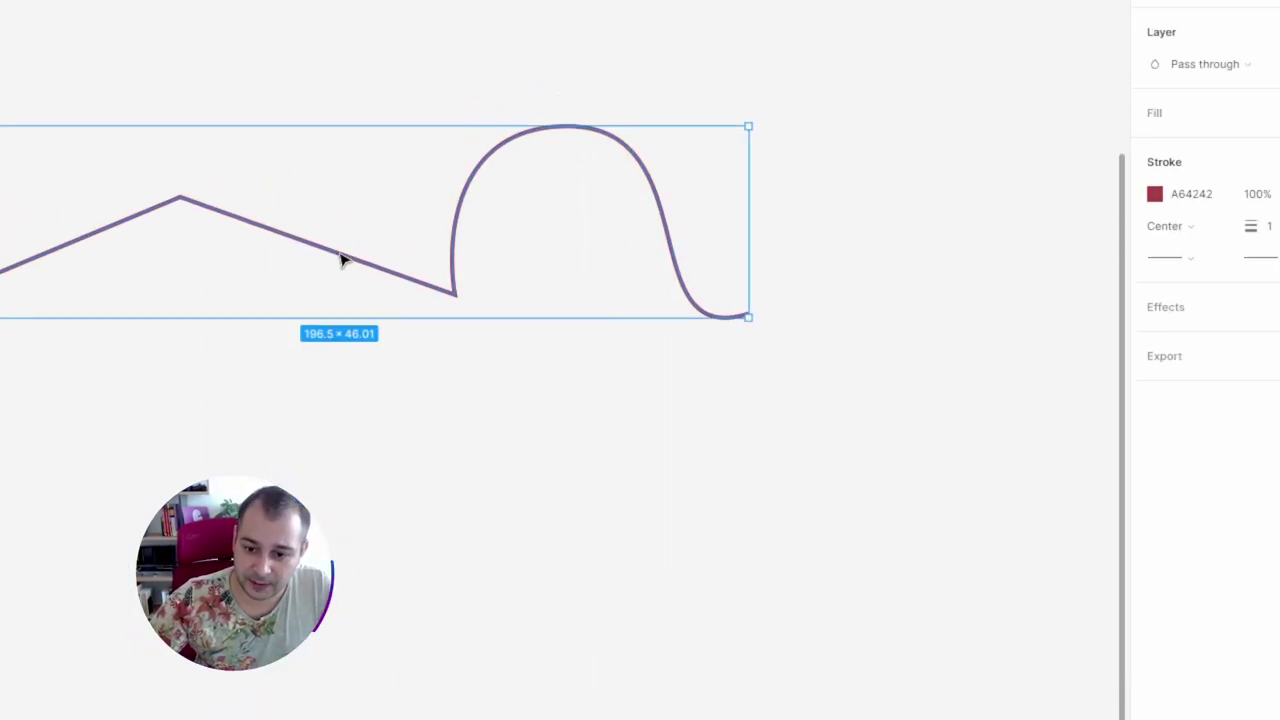
right_click(341, 260)
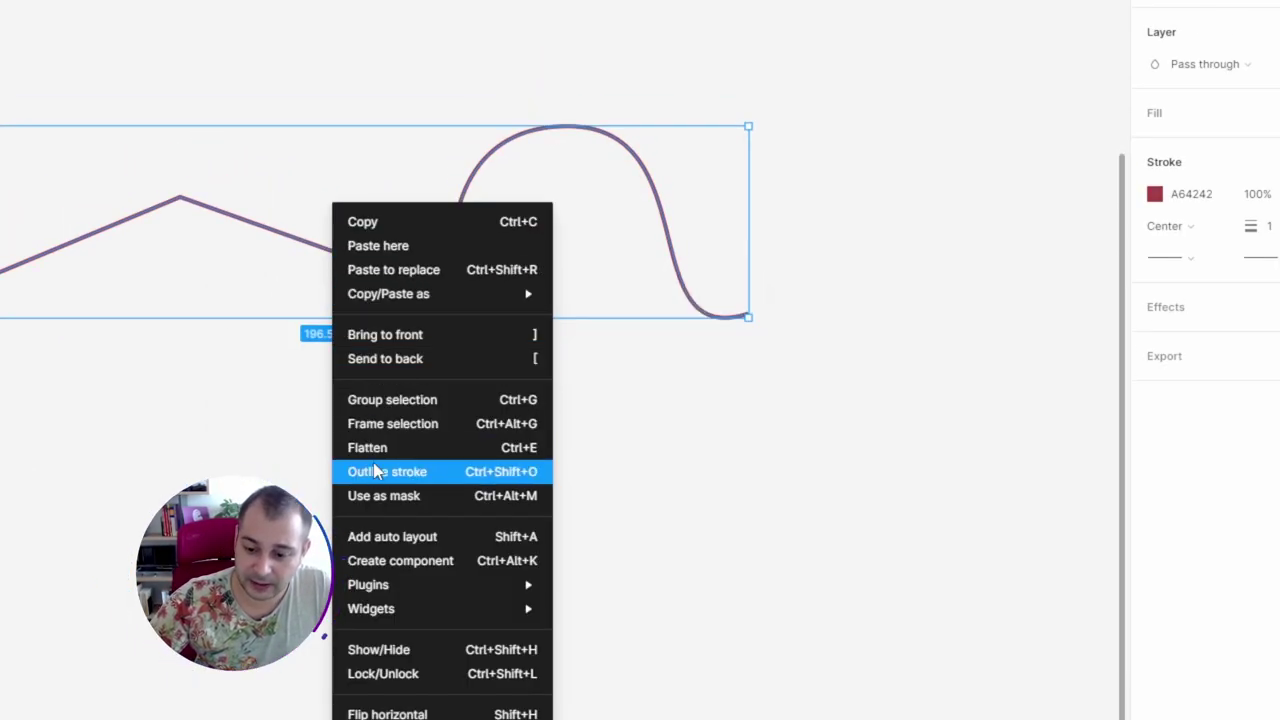
click(453, 478)
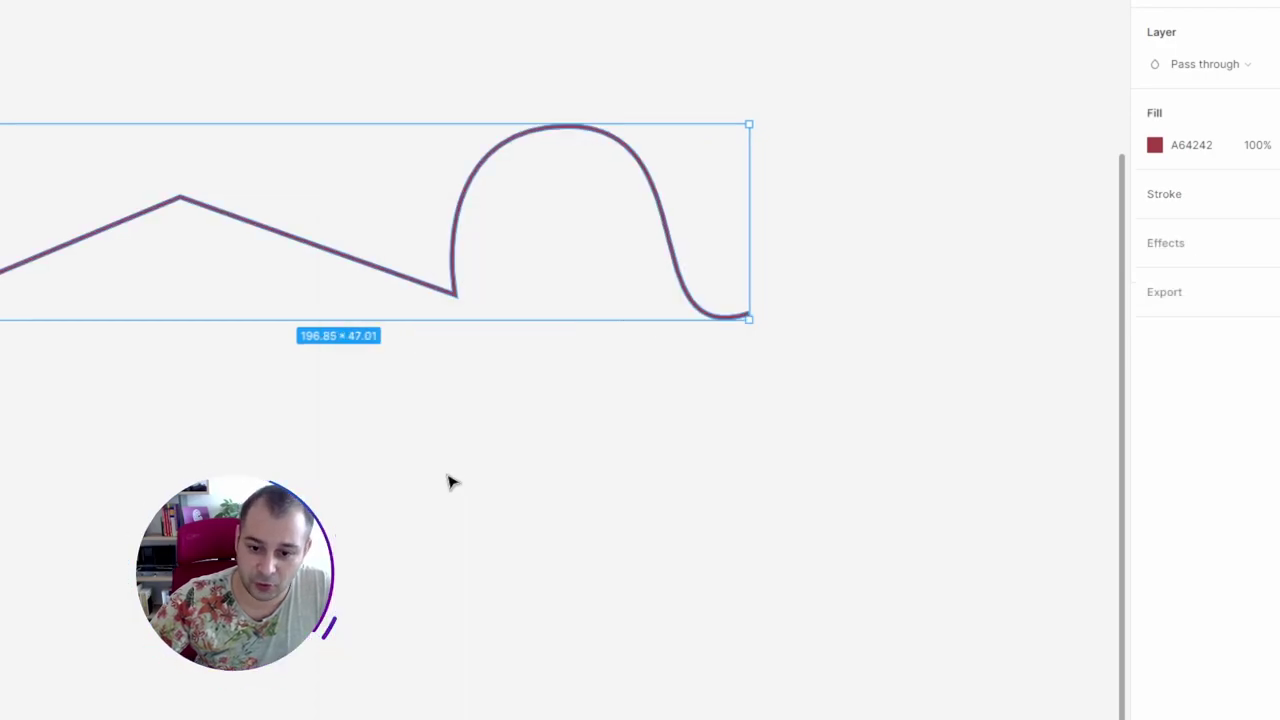
key(z)
click(420, 229)
click(484, 380)
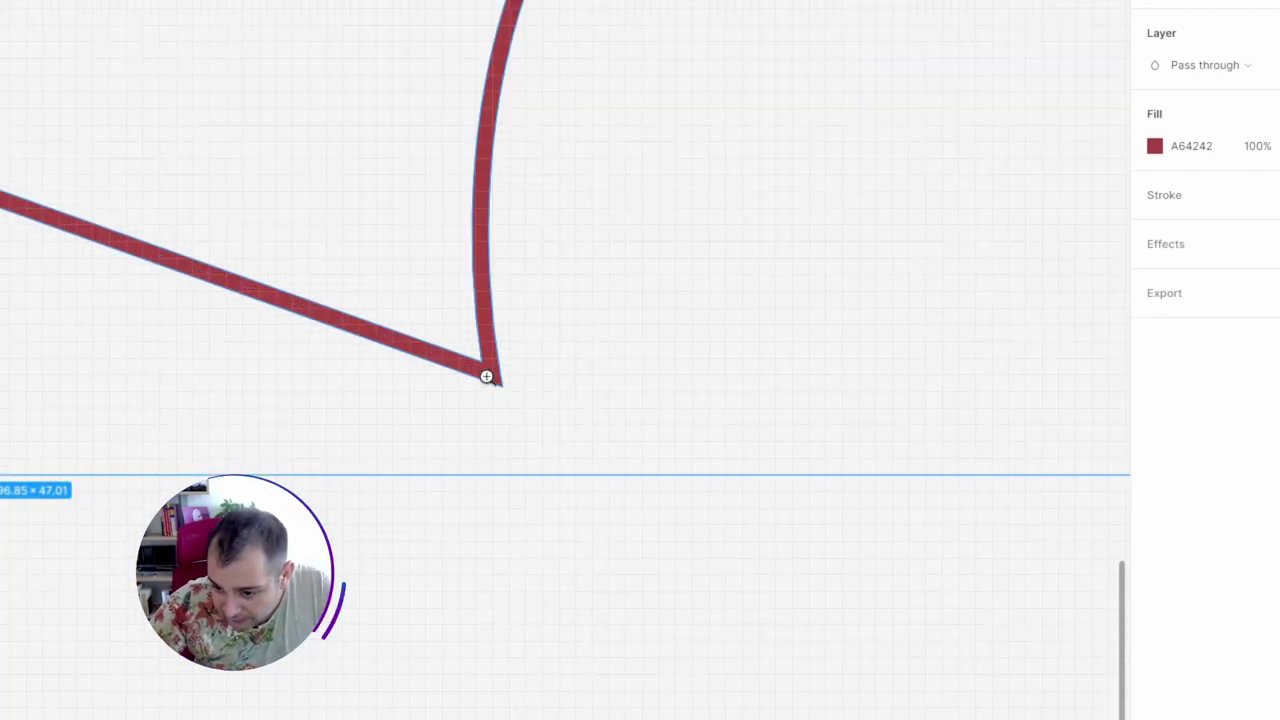
key(ctrl+z)
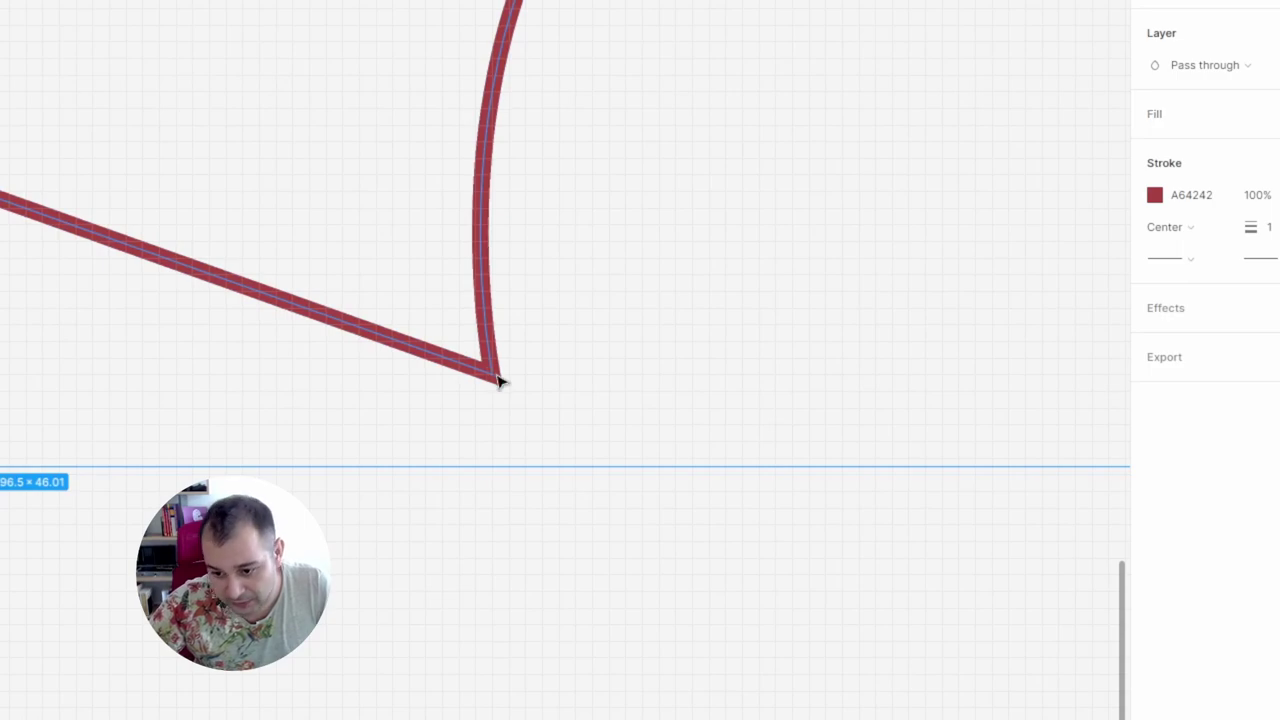
Convert the open path's stroke to an outline and enter vector editing to examine its points along both edges
right_click(490, 378)
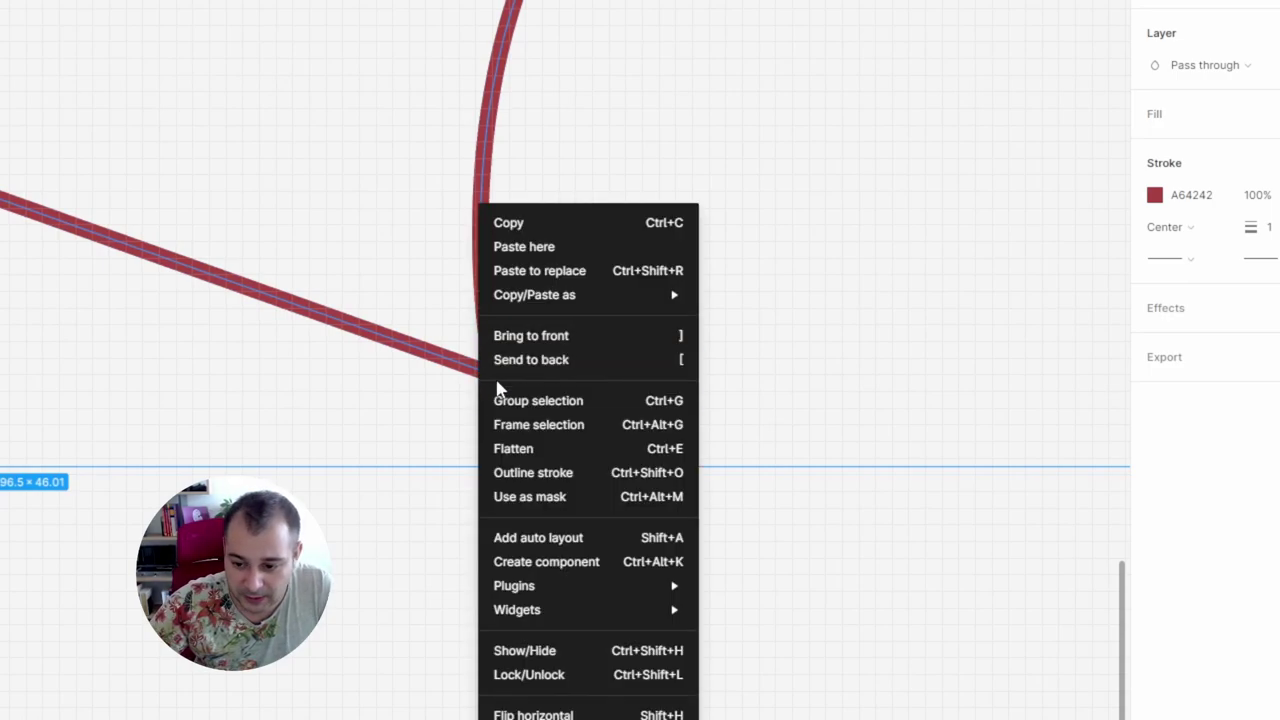
click(529, 473)
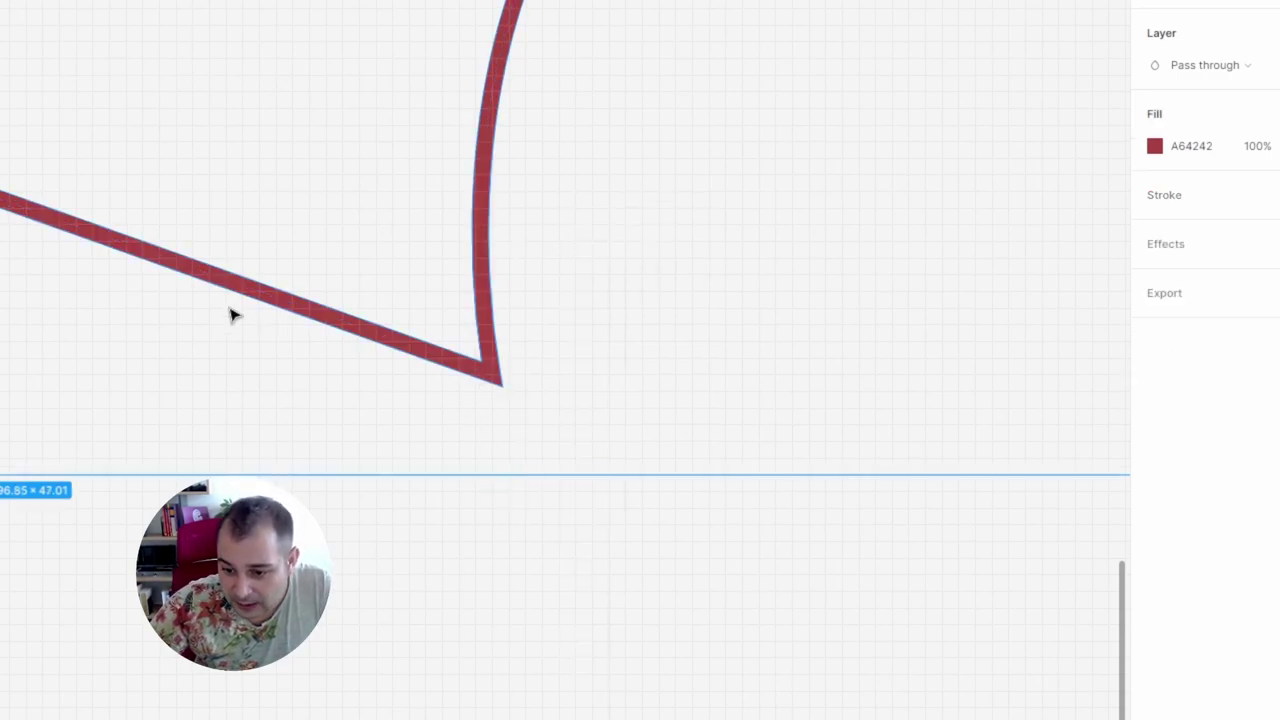
key(ctrl+backslash)
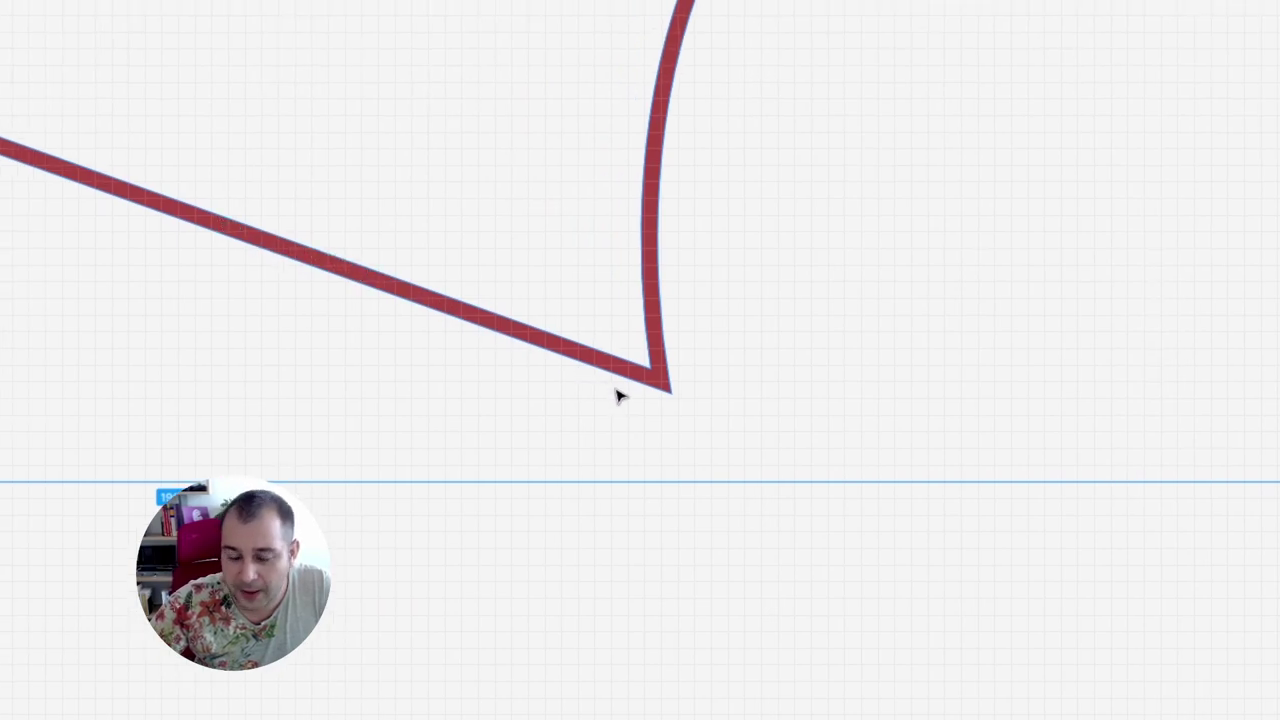
alt+click(475, 216)
drag(475, 236, 577, 294)
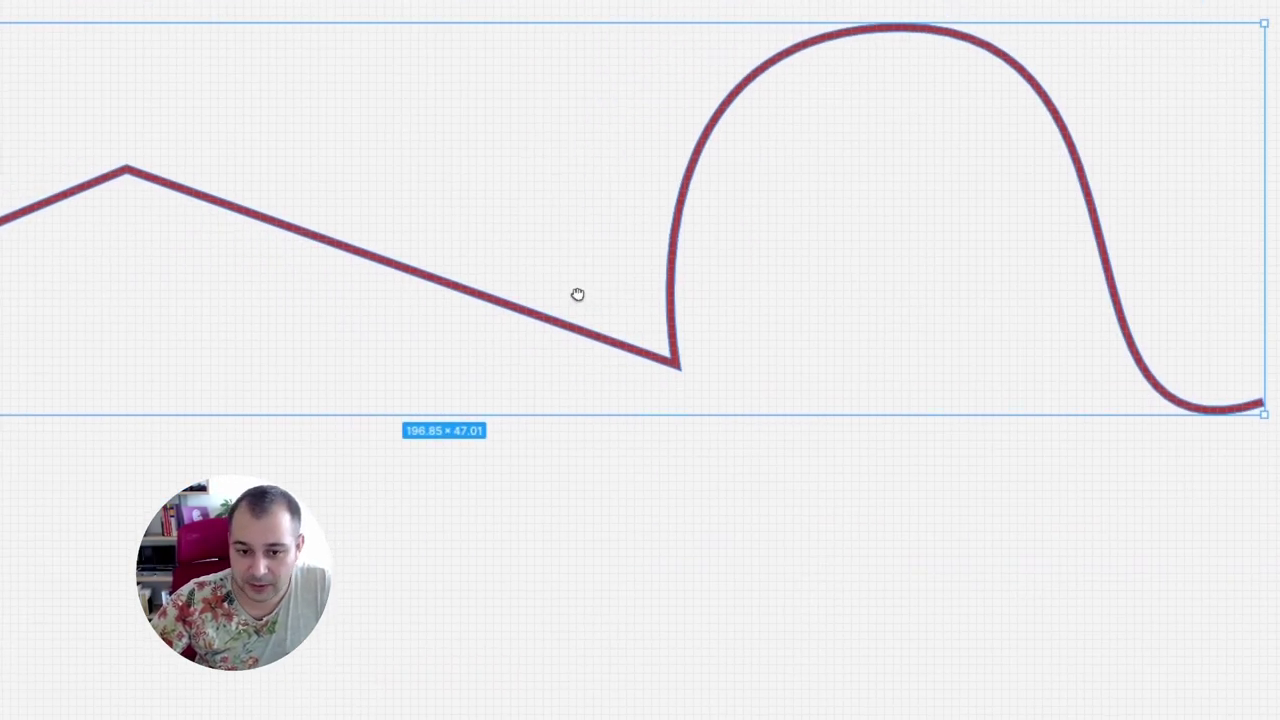
double_click(478, 302)
drag(326, 386, 820, 235)
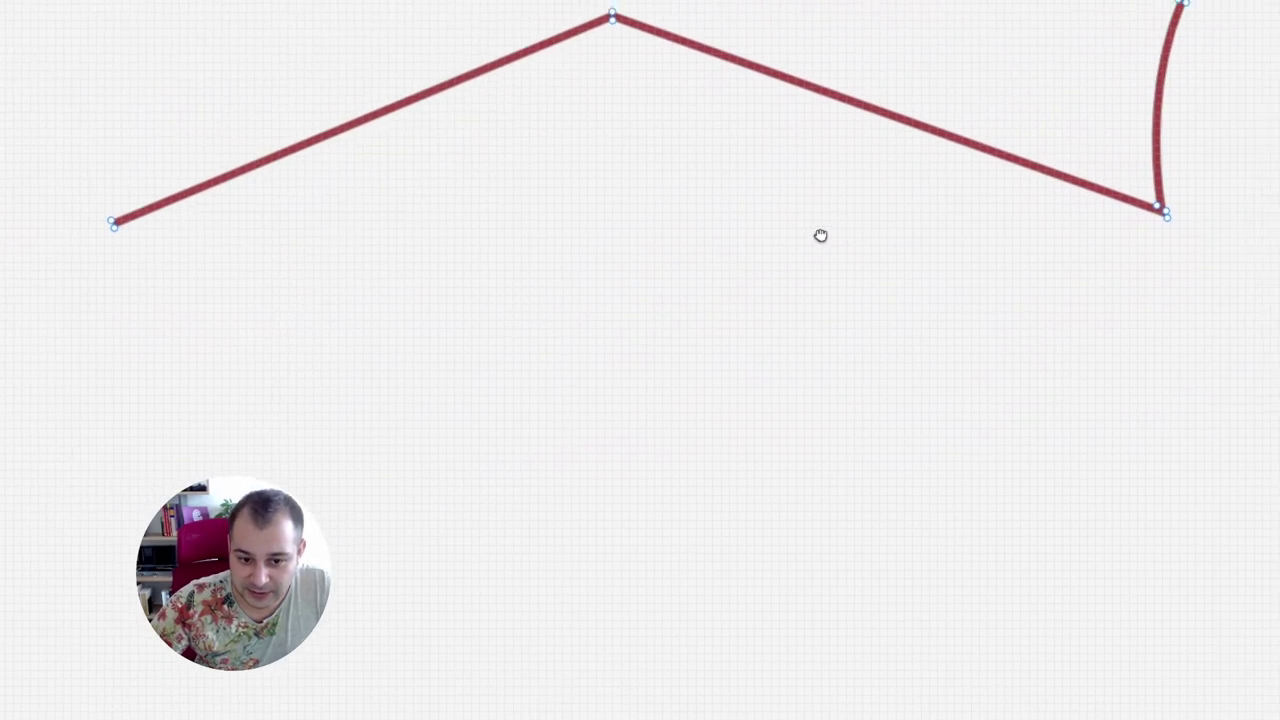
Draw a circle 57 by 57 in the empty canvas area at X -43, Y -305
scroll(800, 200, right, 10)
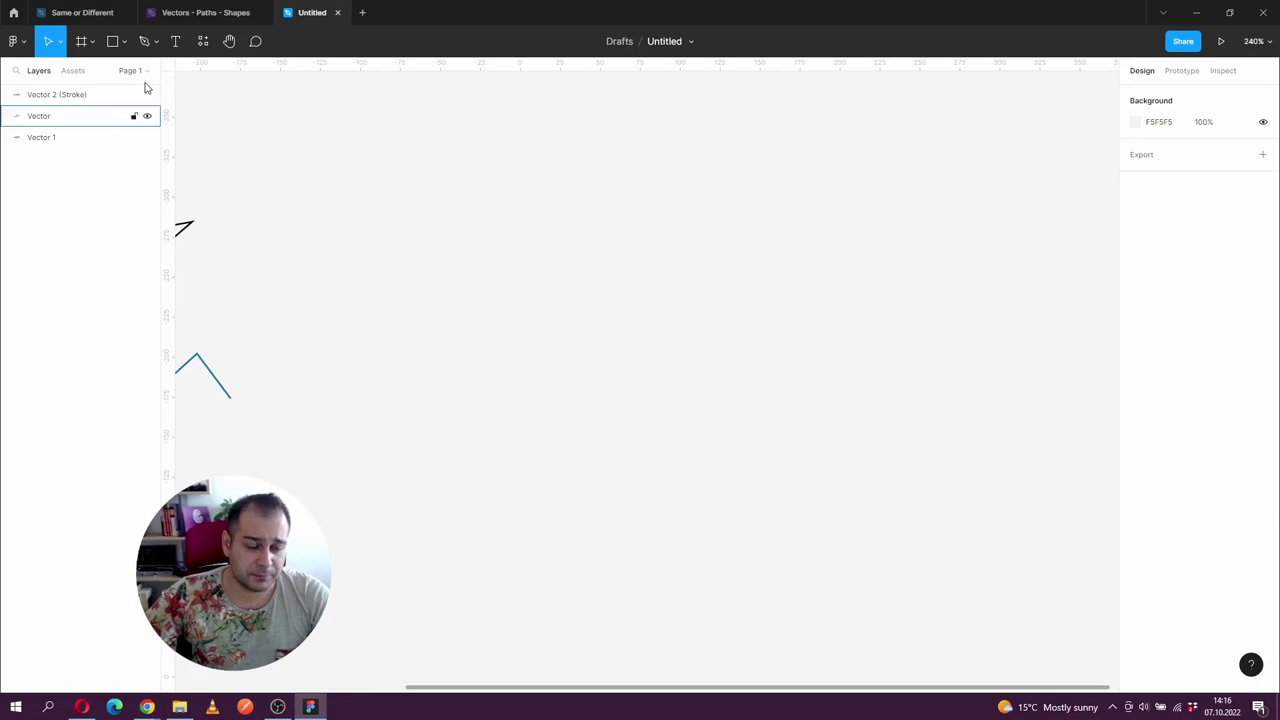
click(124, 41)
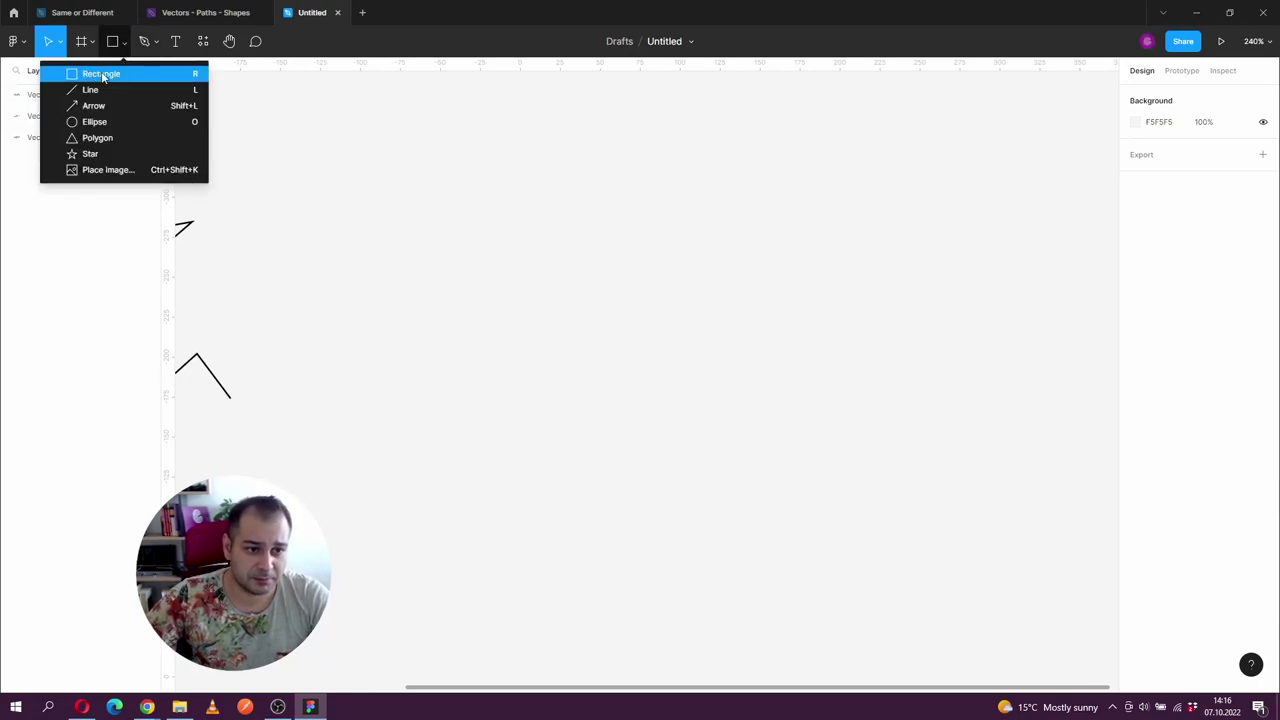
click(96, 121)
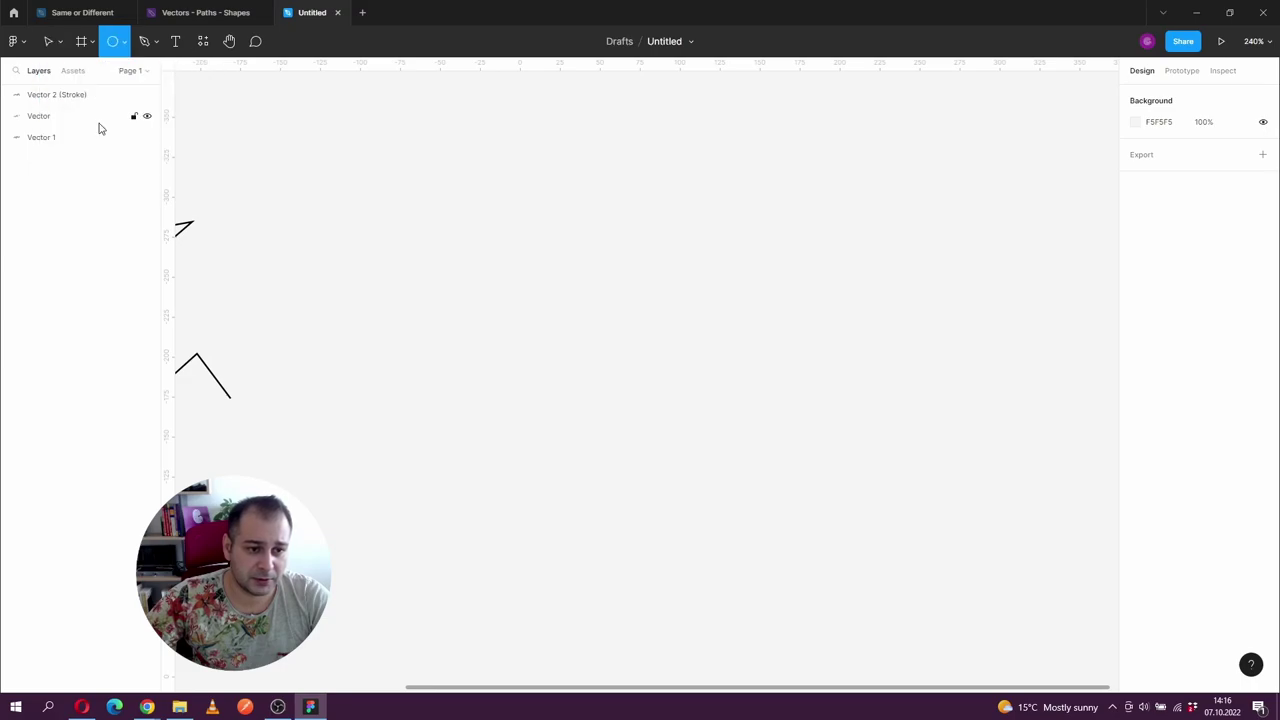
drag(394, 224, 546, 286)
scroll(540, 300, up, 2)
scroll(540, 300, left, 2)
scroll(620, 300, right, 2)
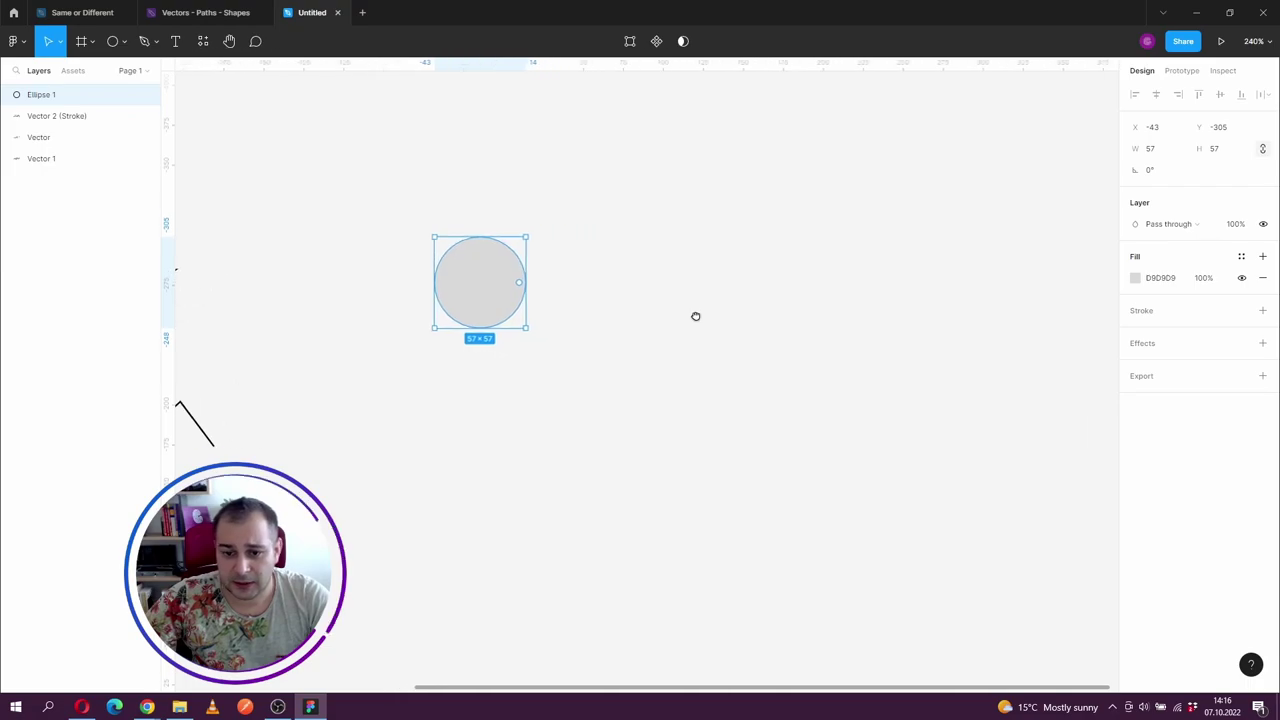
Draw a 55 by 55 square overlapping the circle's upper part, at X -11, Y -332
drag(694, 317, 632, 274)
click(123, 42)
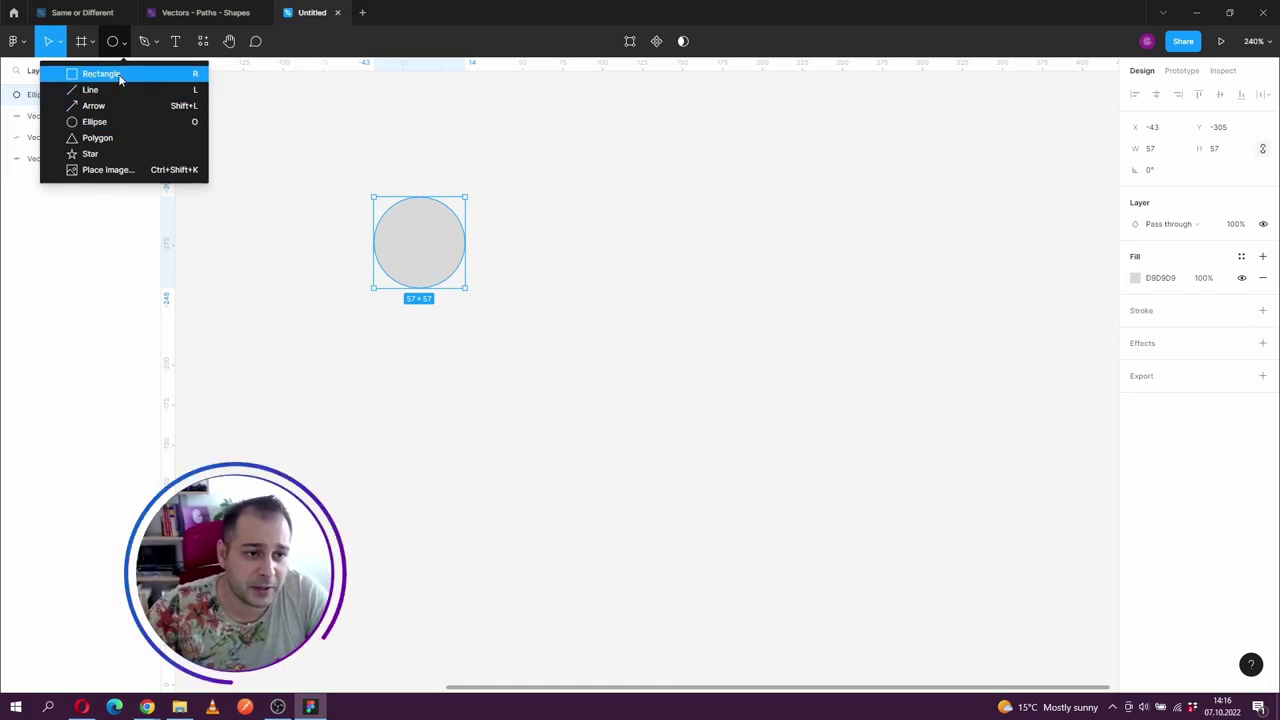
click(118, 74)
mouse_move(403, 141)
mouse_down()
mouse_move(529, 251)
mouse_move(526, 223)
mouse_move(491, 197)
mouse_move(457, 198)
mouse_up()
Change the circle's fill colour to red D33B3B
click(399, 270)
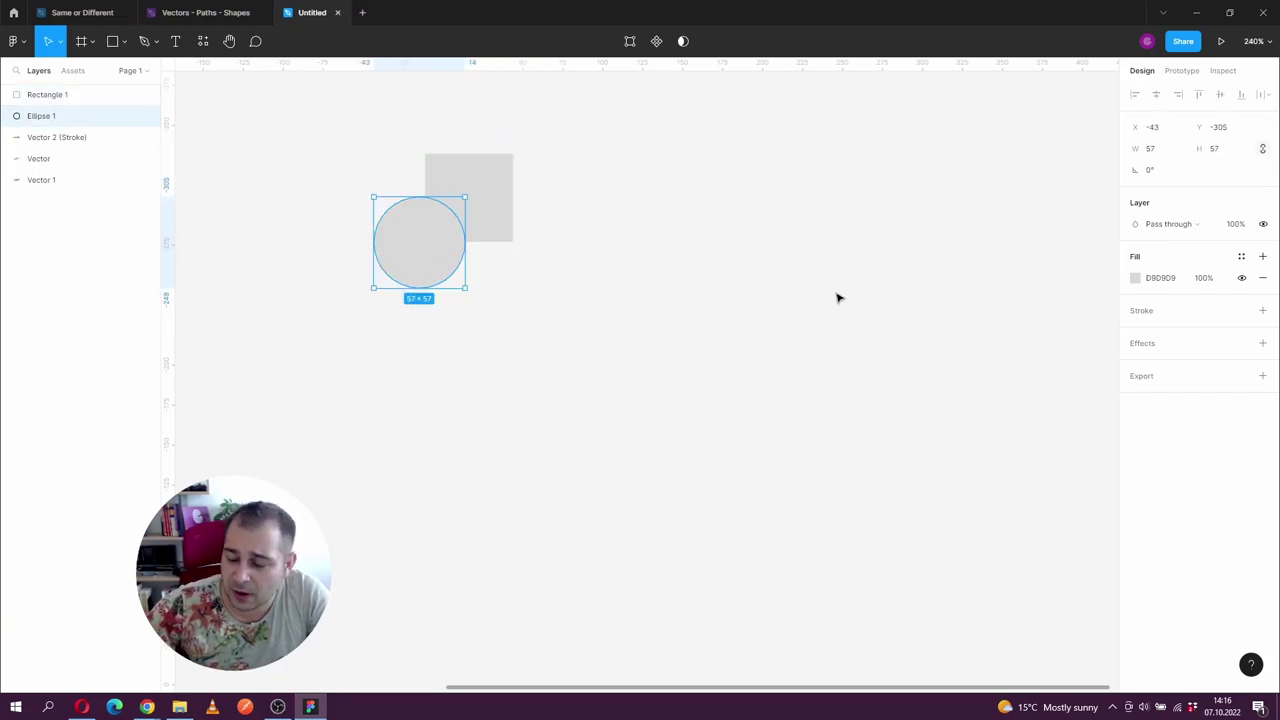
click(1138, 279)
click(1077, 330)
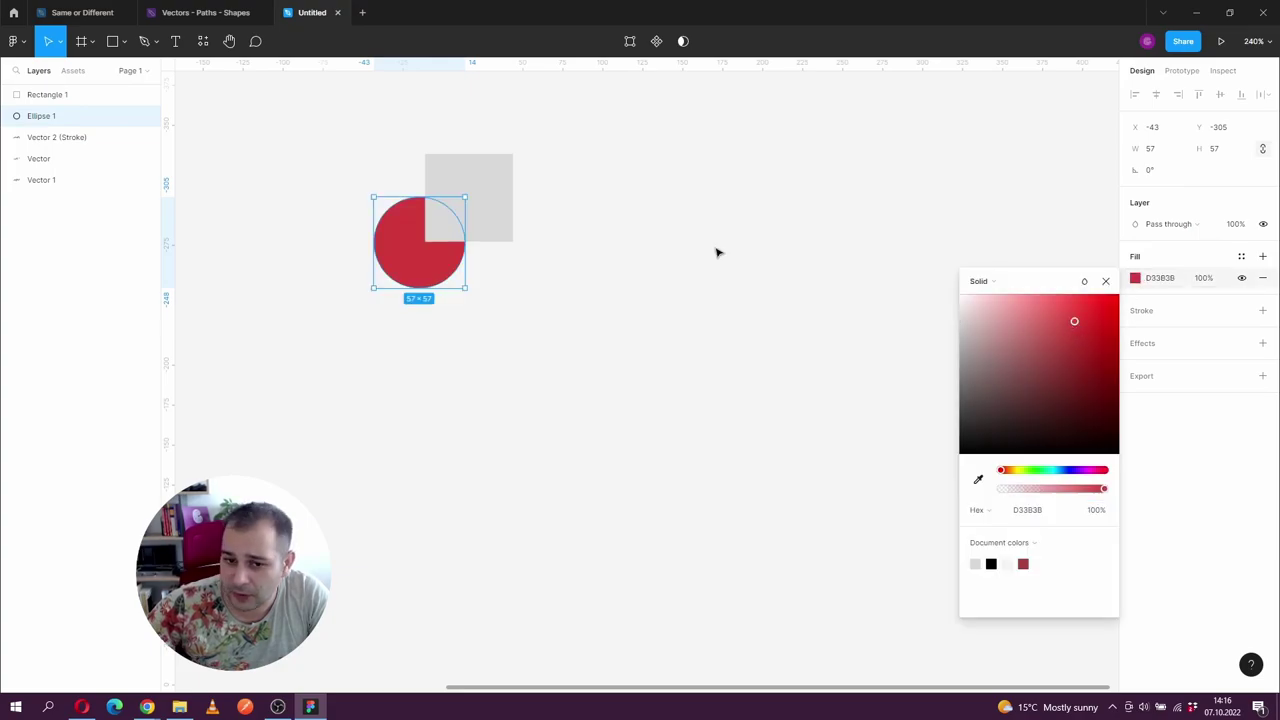
Change the square's fill colour to green 23B543 and deselect it
click(500, 184)
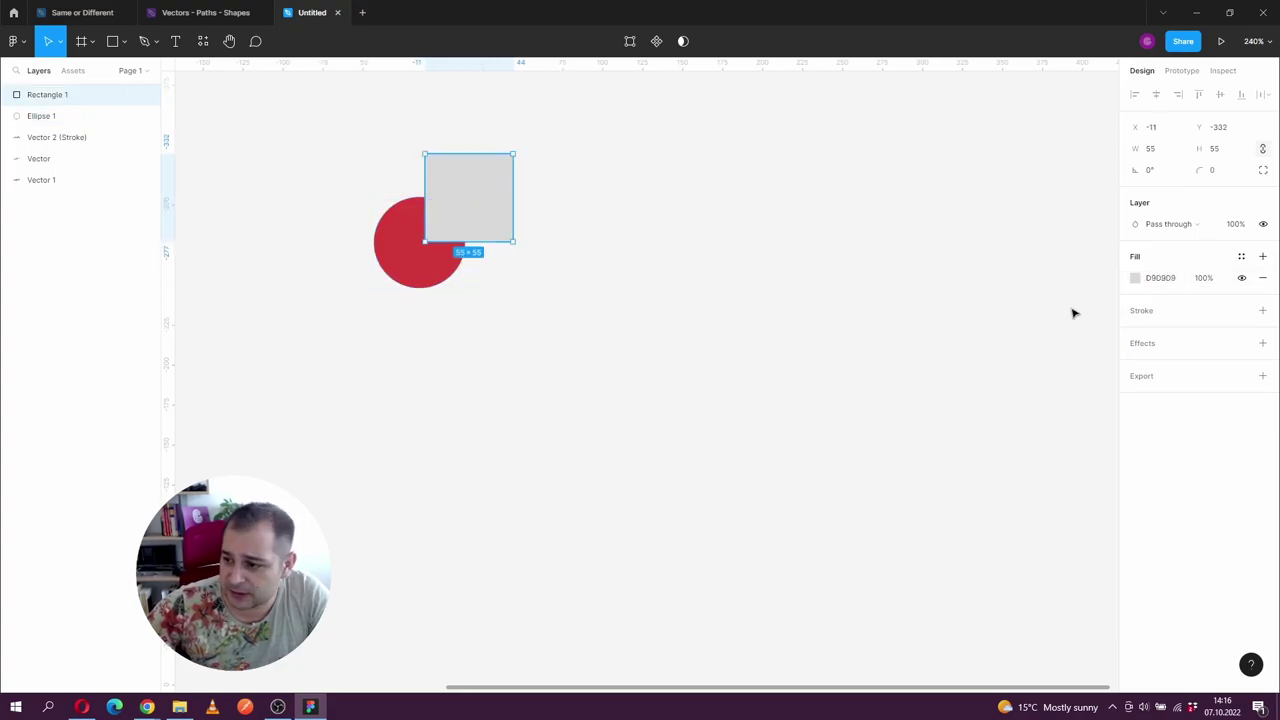
click(1135, 279)
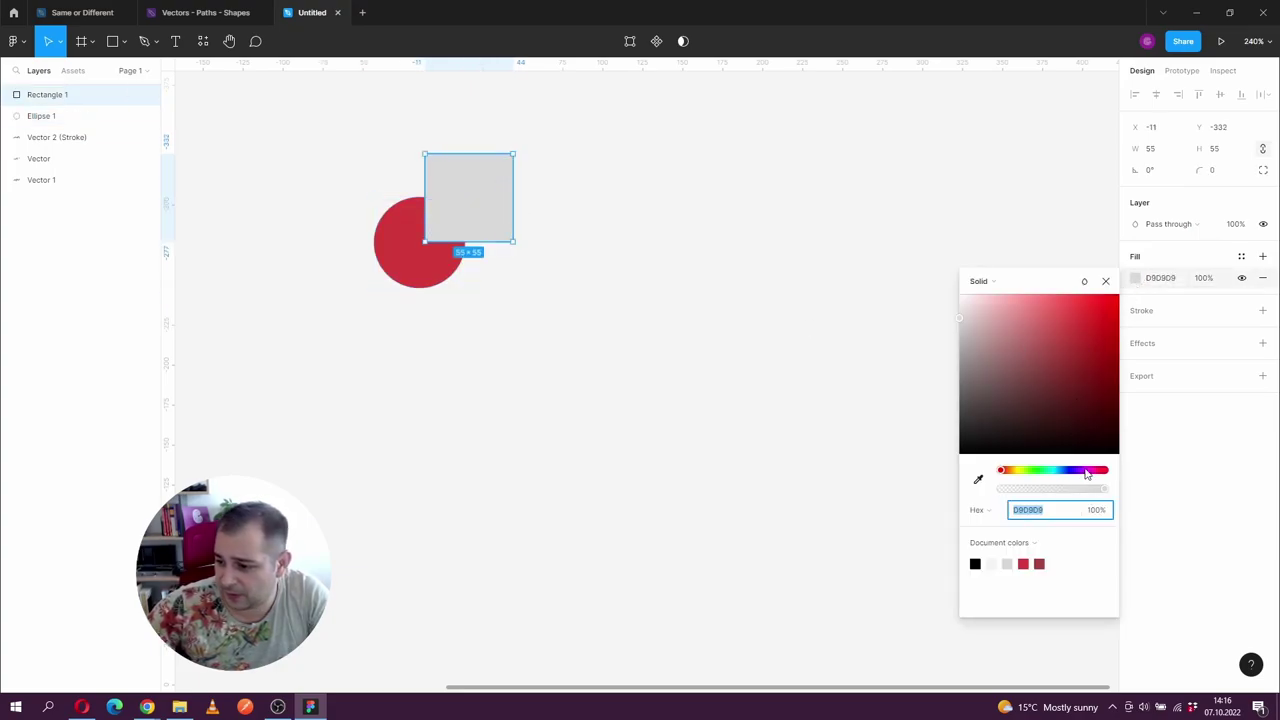
click(1087, 471)
click(1042, 470)
click(1062, 346)
click(537, 266)
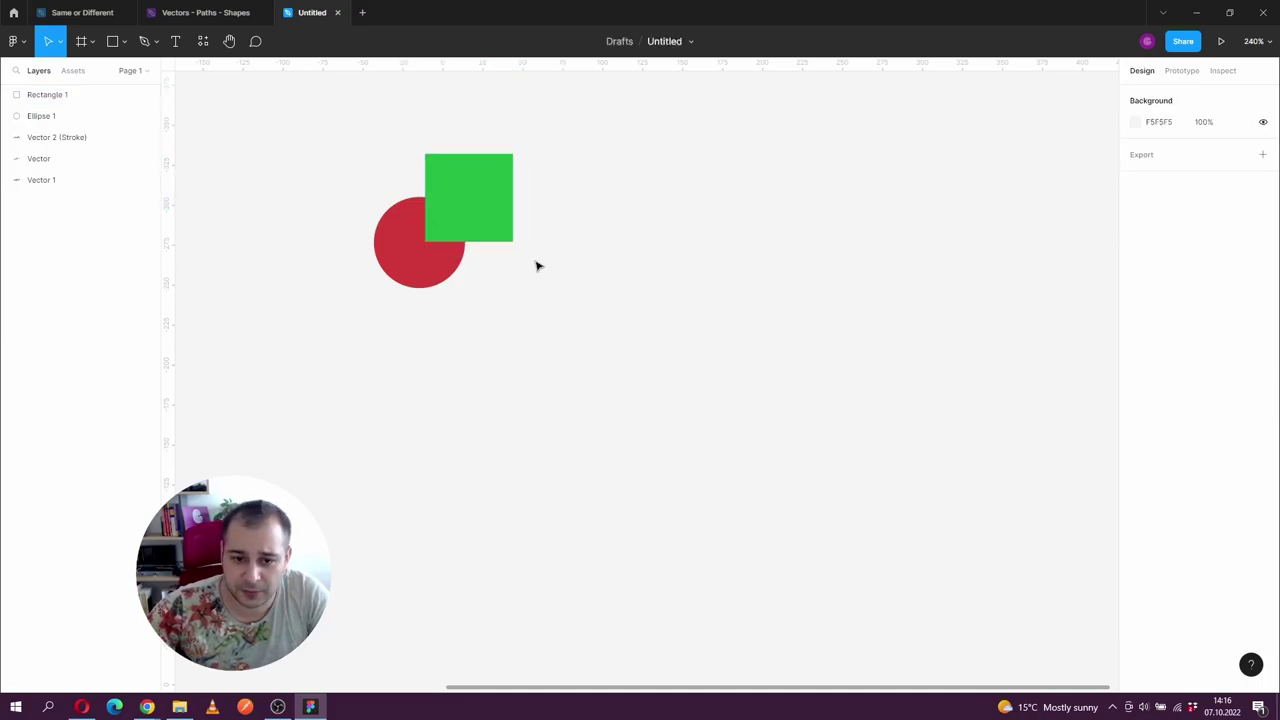
Examine the overlap between the green square and the red circle up close
scroll(560, 280, right, 2)
scroll(560, 280, up, 1)
scroll(427, 260, up, 1)
scroll(427, 260, left, 1)
click(474, 263)
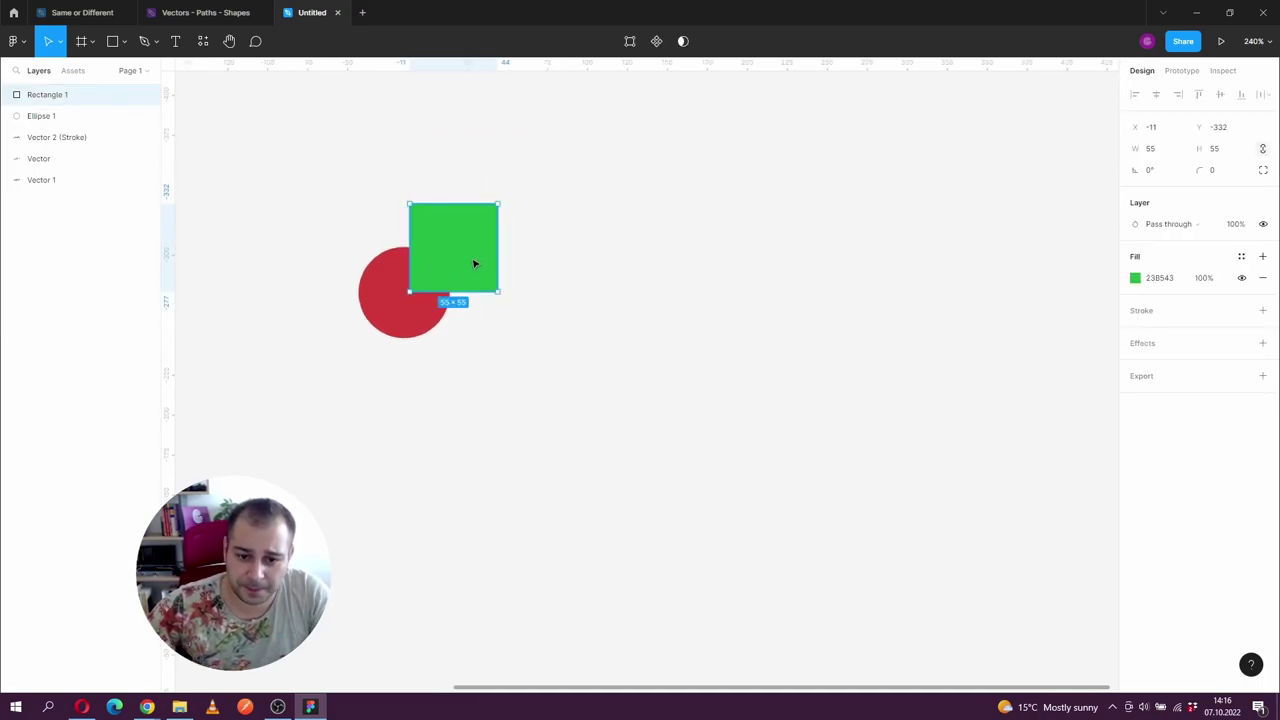
click(477, 397)
scroll(383, 272, up, 3)
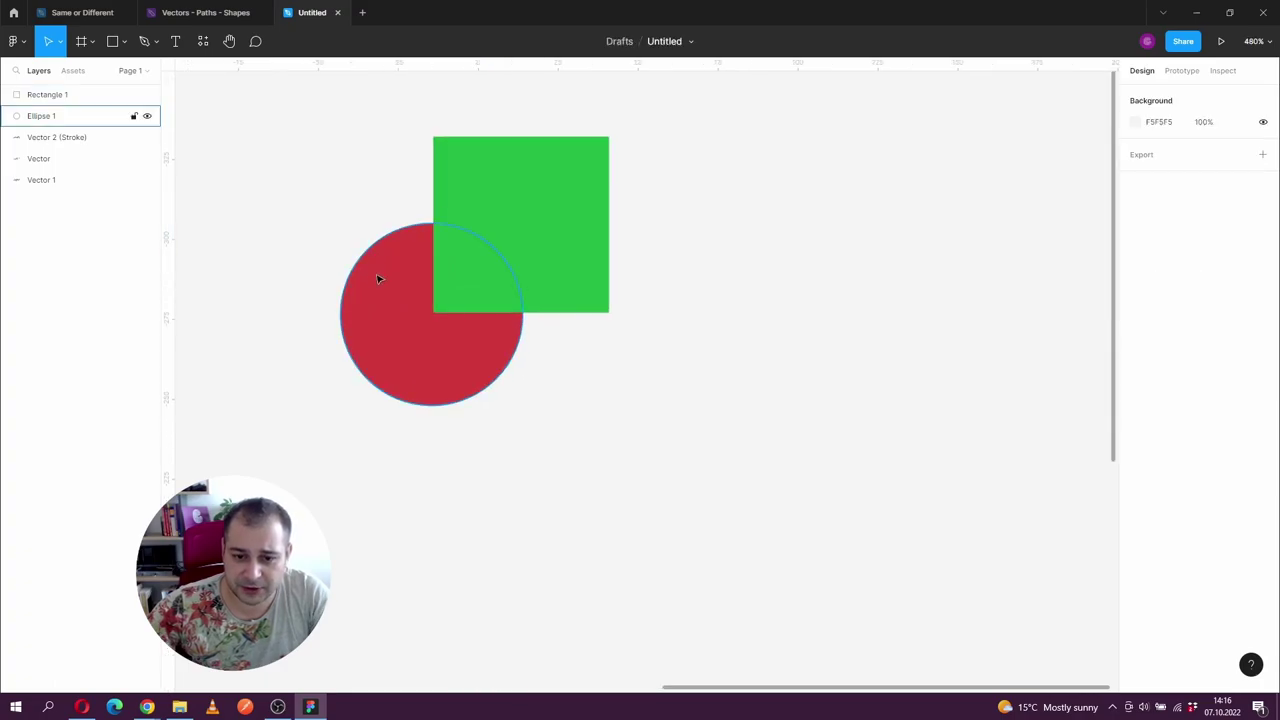
drag(378, 279, 431, 357)
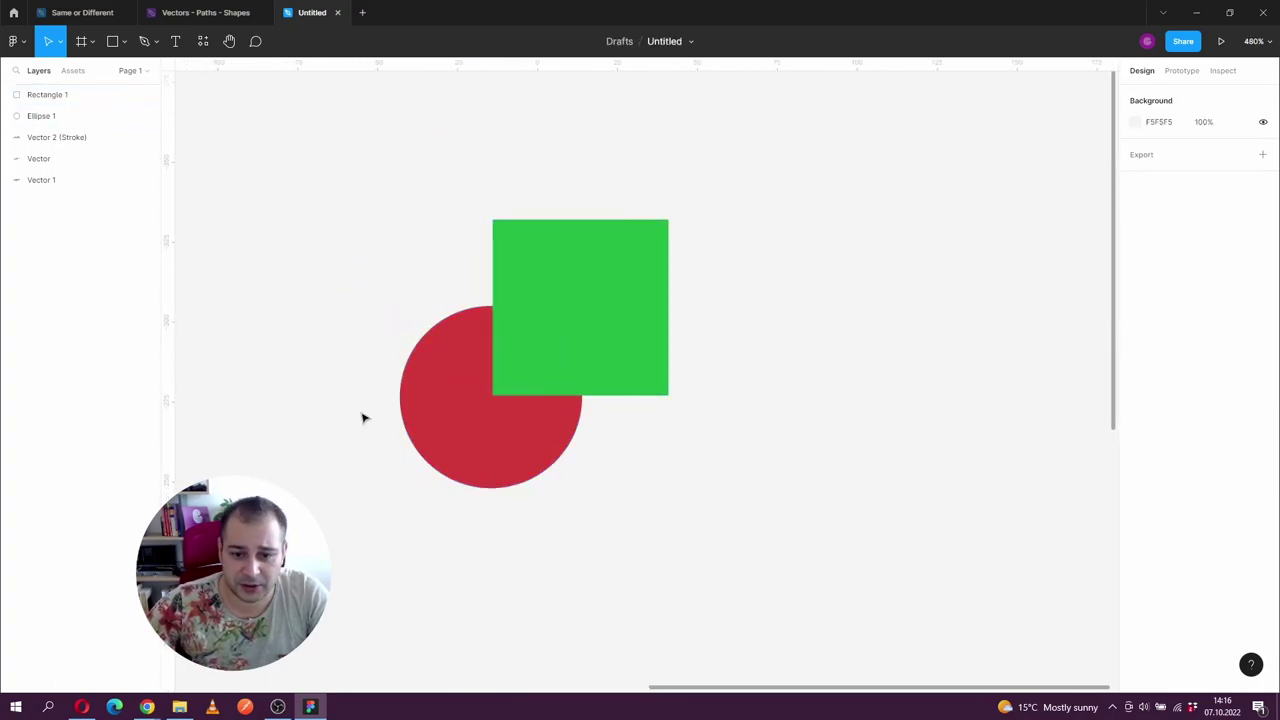
Combine the overlapping red circle and green square with the Union boolean operation
click(446, 363)
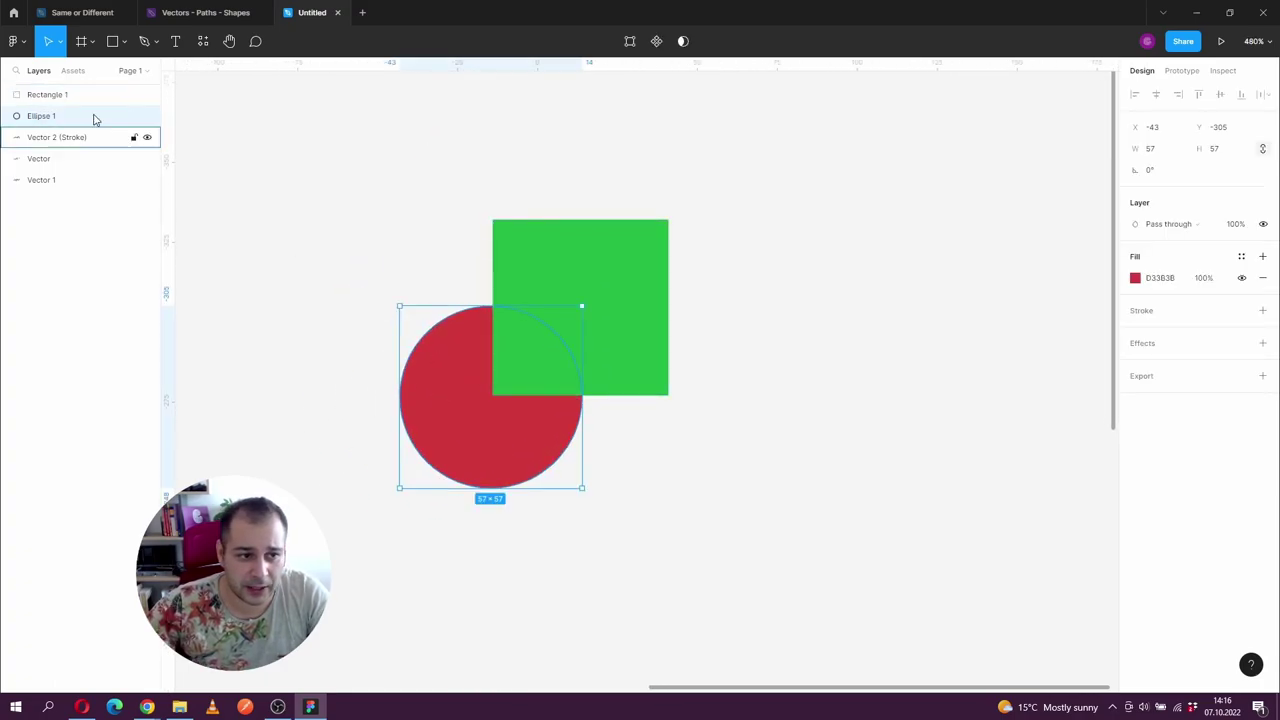
click(43, 96)
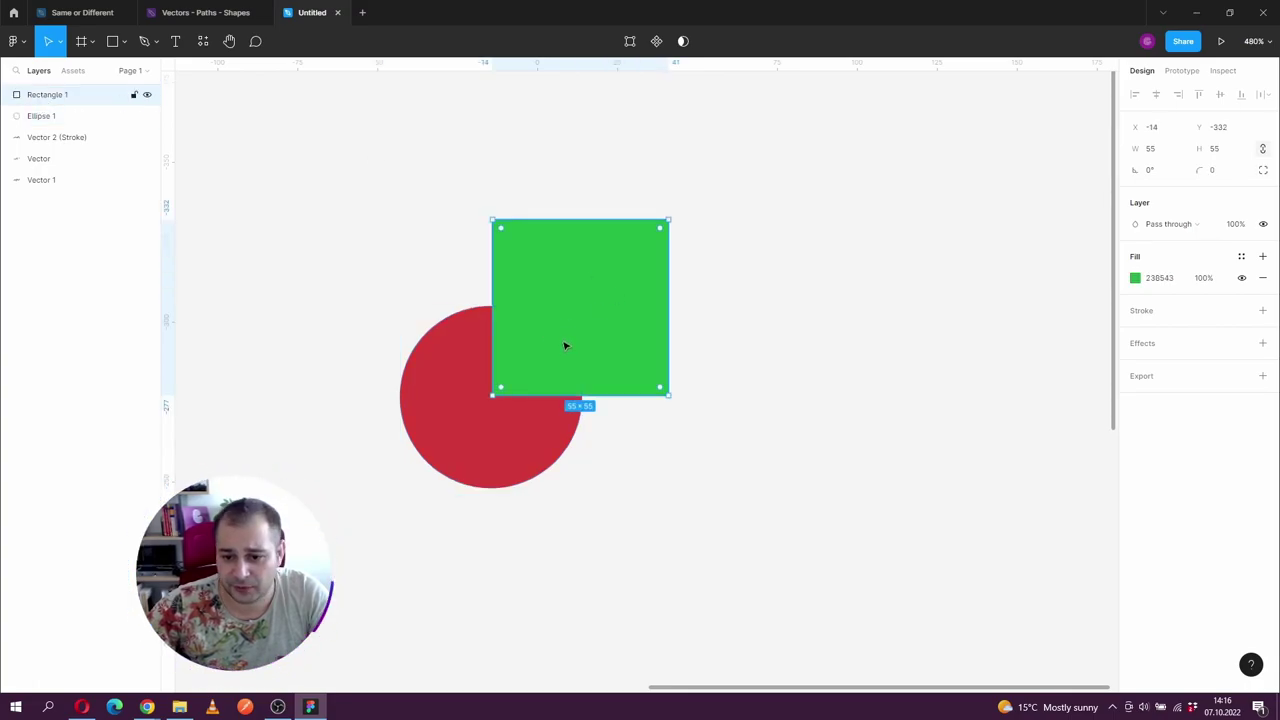
click(472, 457)
click(890, 358)
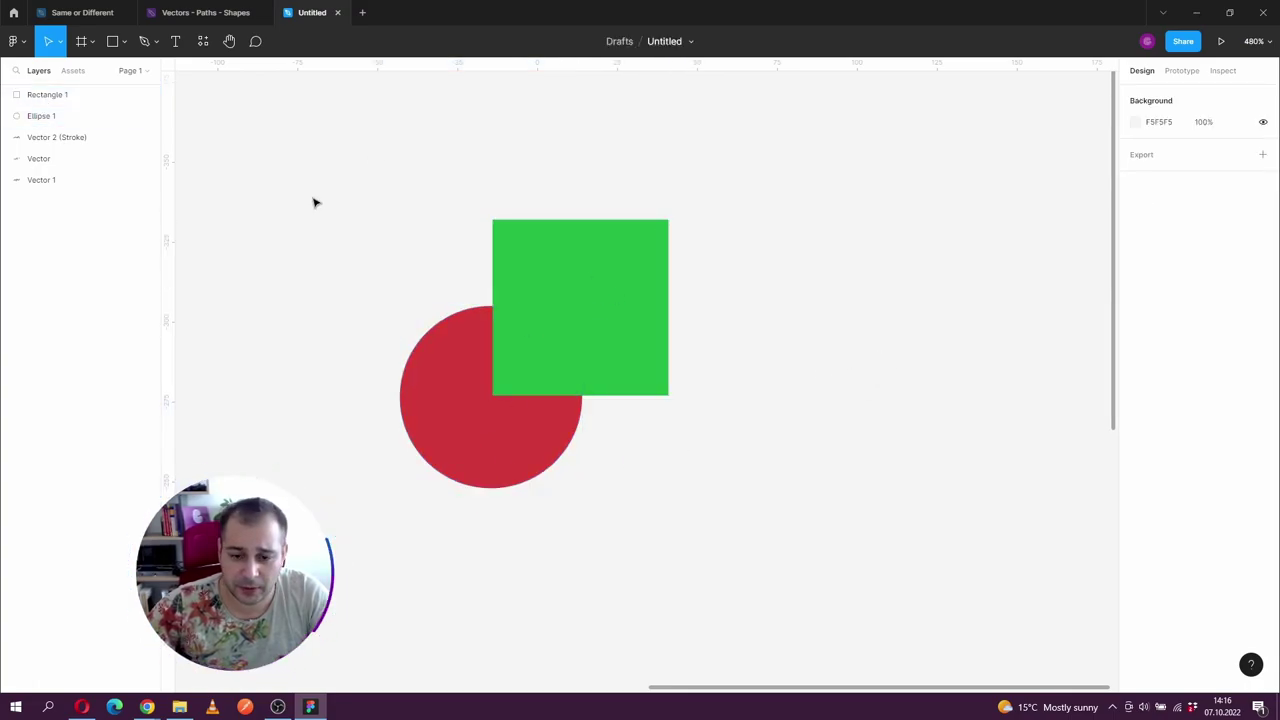
drag(310, 175, 783, 591)
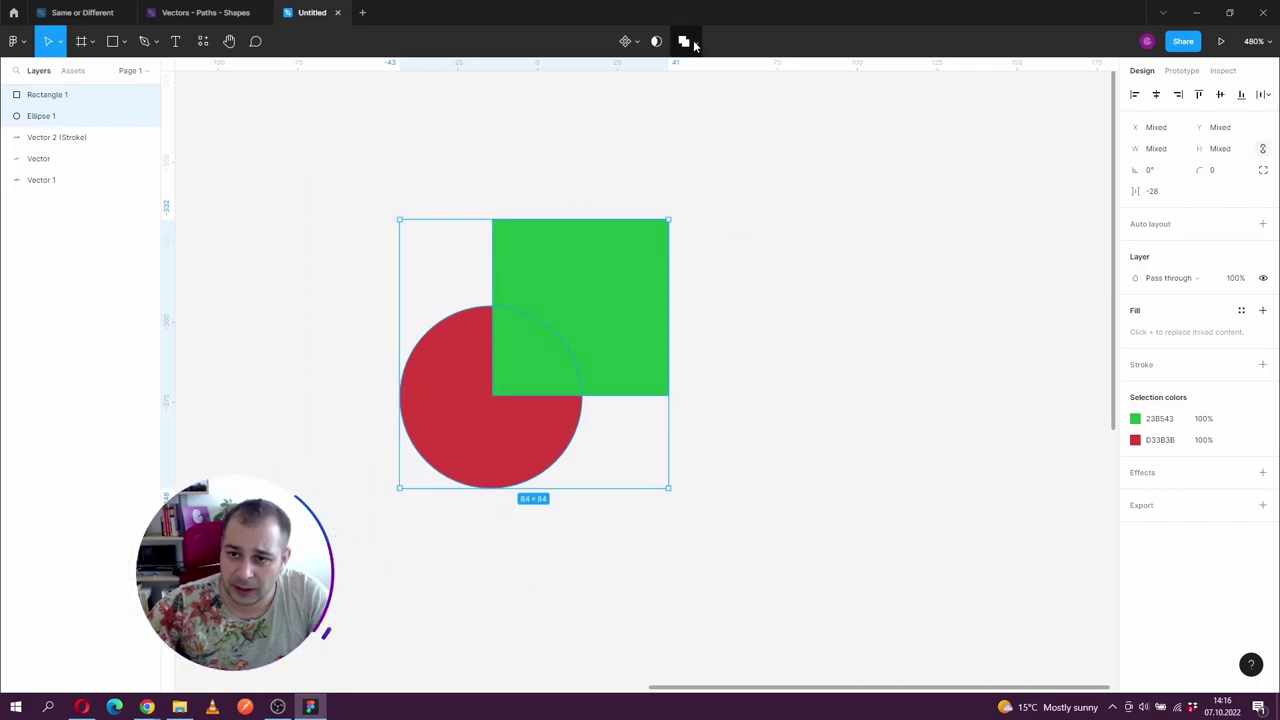
click(694, 44)
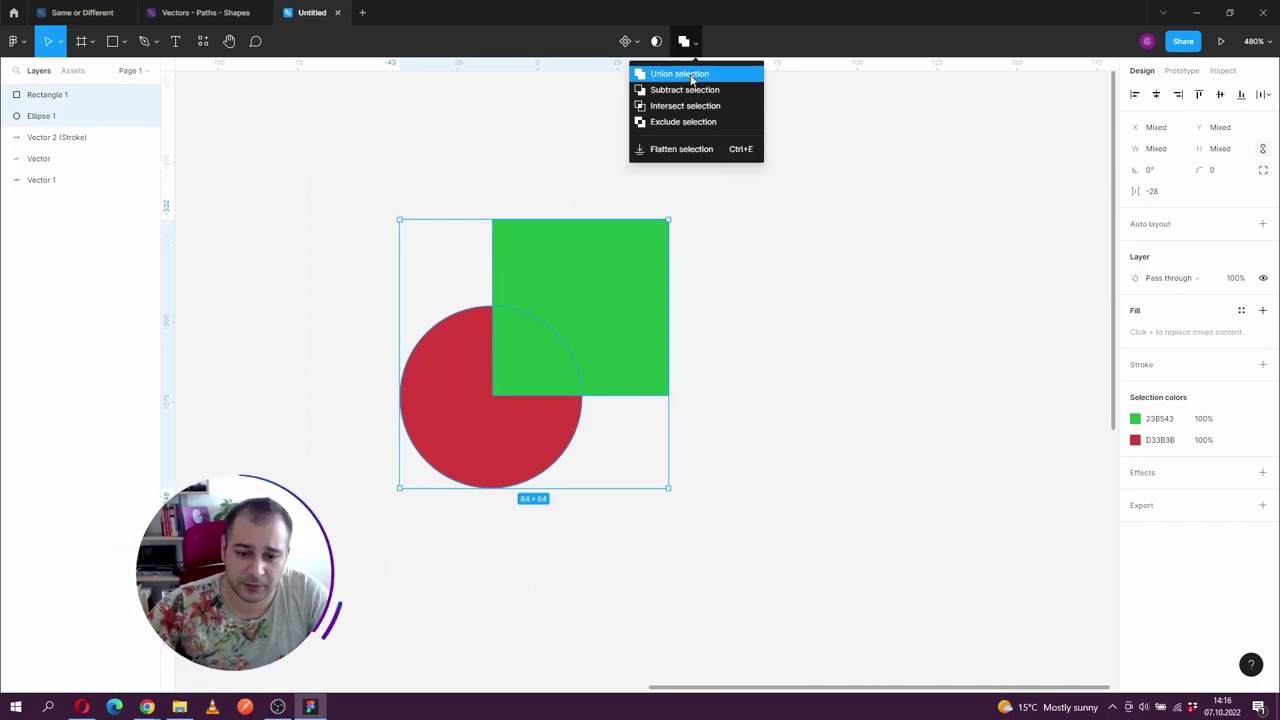
click(692, 76)
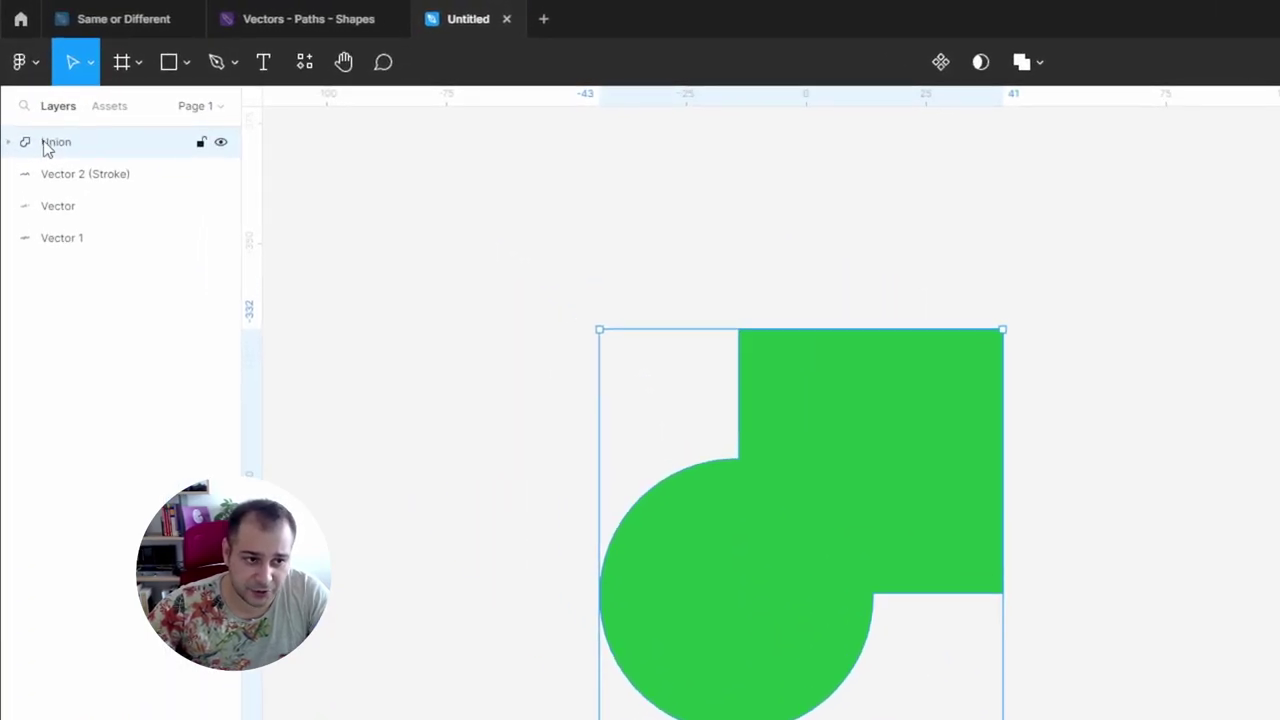
Examine the rectangle and ellipse nested in the union, both in the layer list and in vector edit mode
click(9, 142)
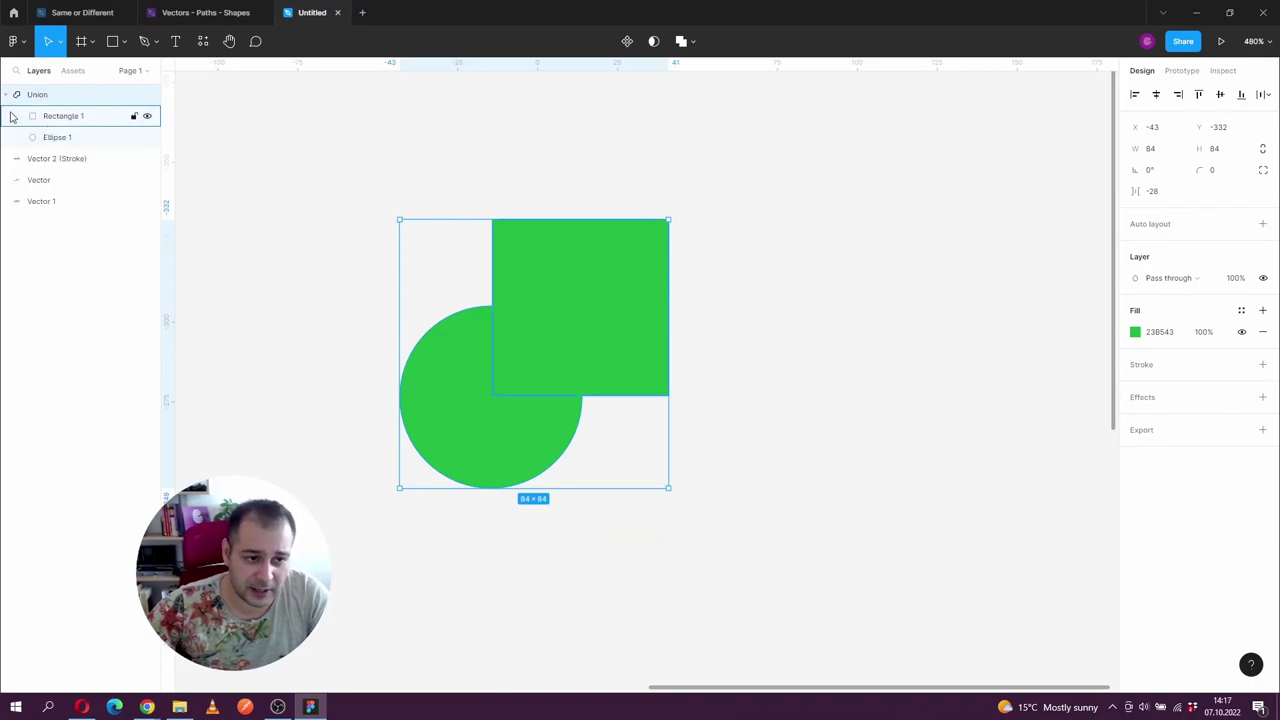
click(10, 94)
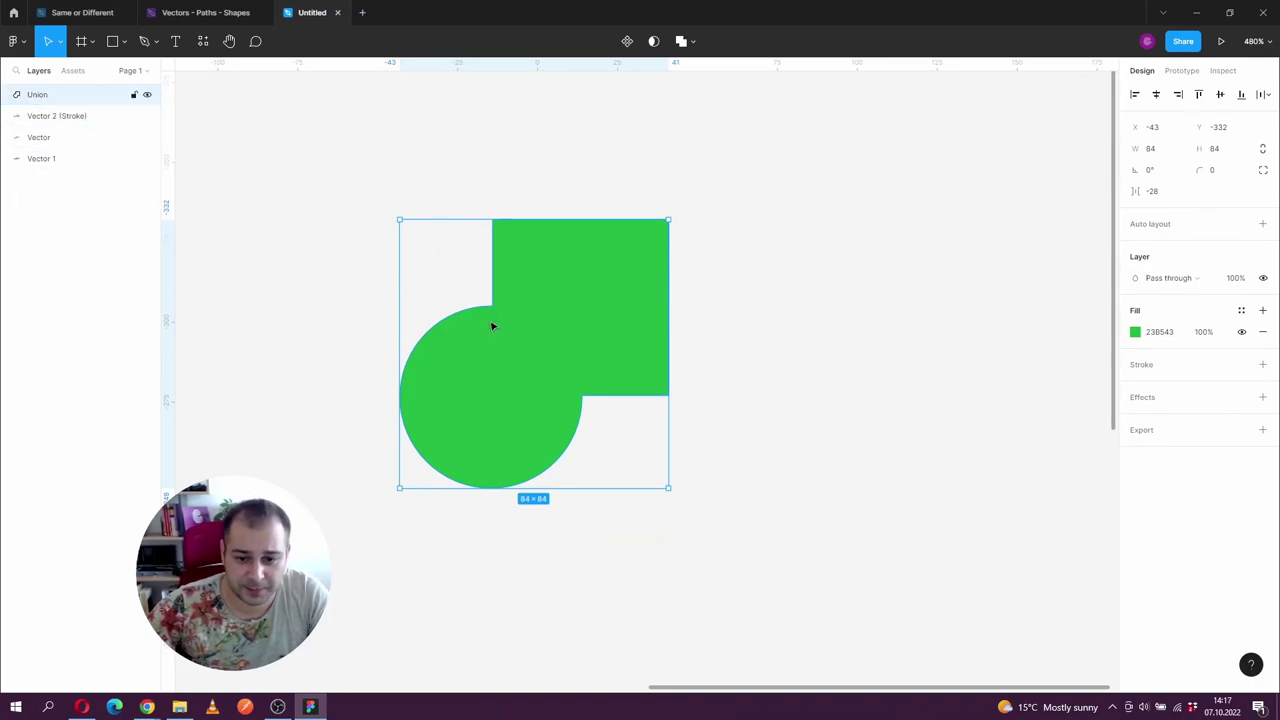
double_click(529, 333)
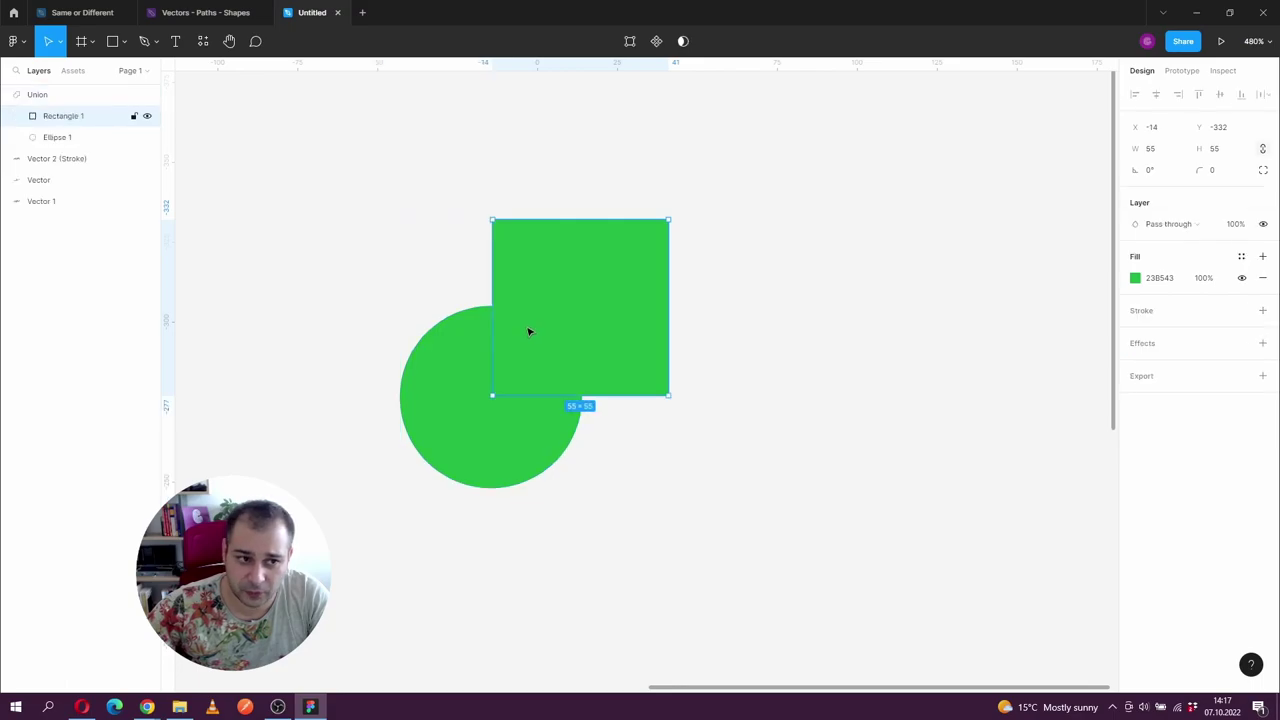
click(471, 428)
double_click(471, 428)
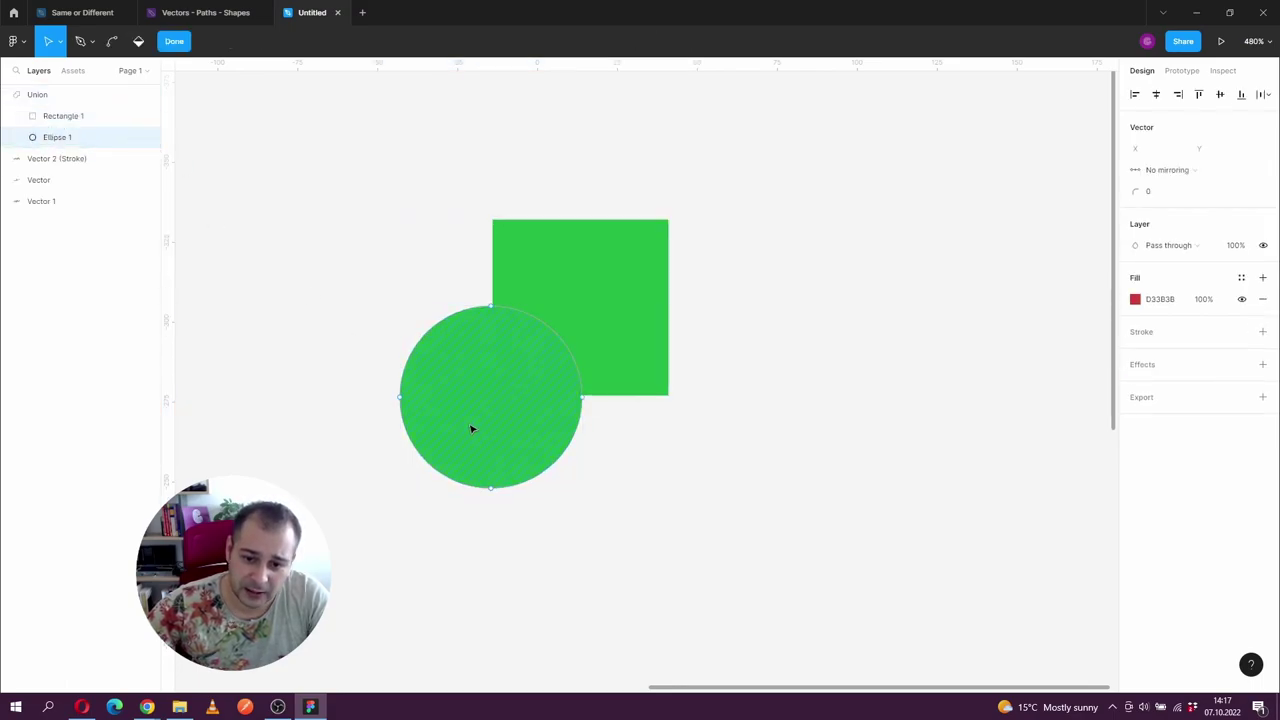
key(Escape)
double_click(616, 284)
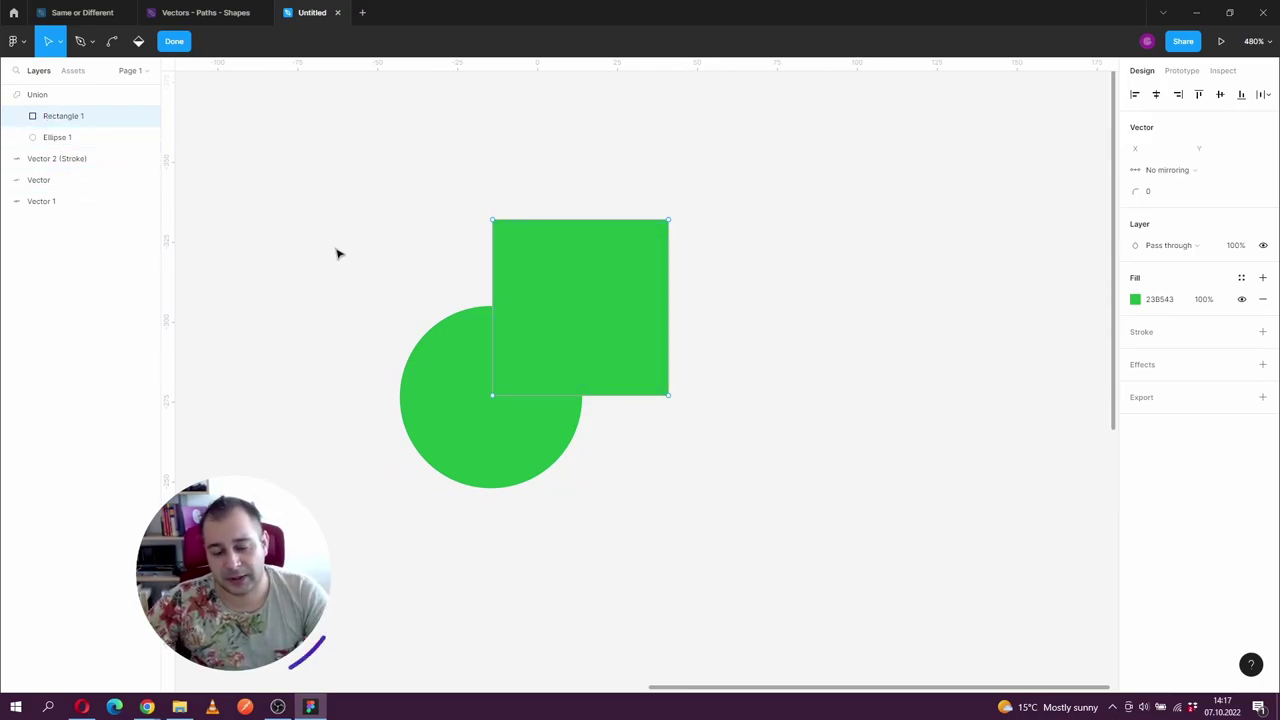
key(Escape)
Switch the union of the square and circle to a Subtract boolean operation
drag(334, 174, 771, 591)
click(693, 42)
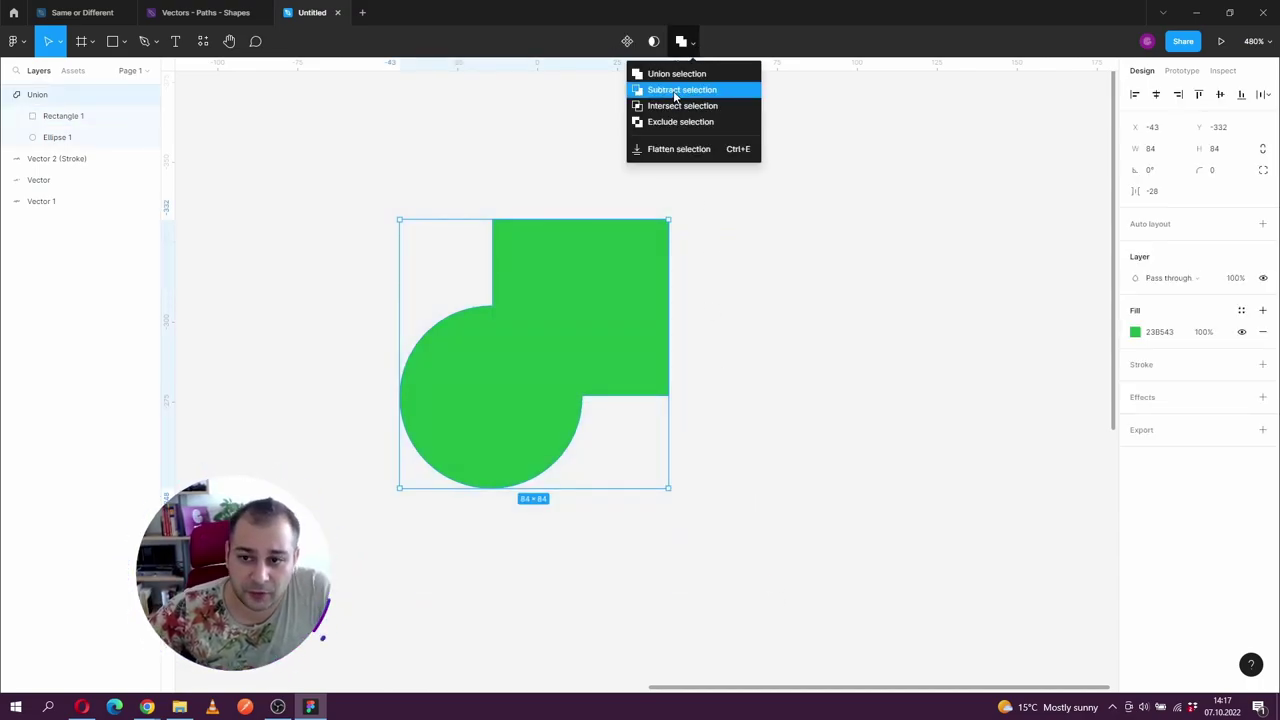
click(676, 90)
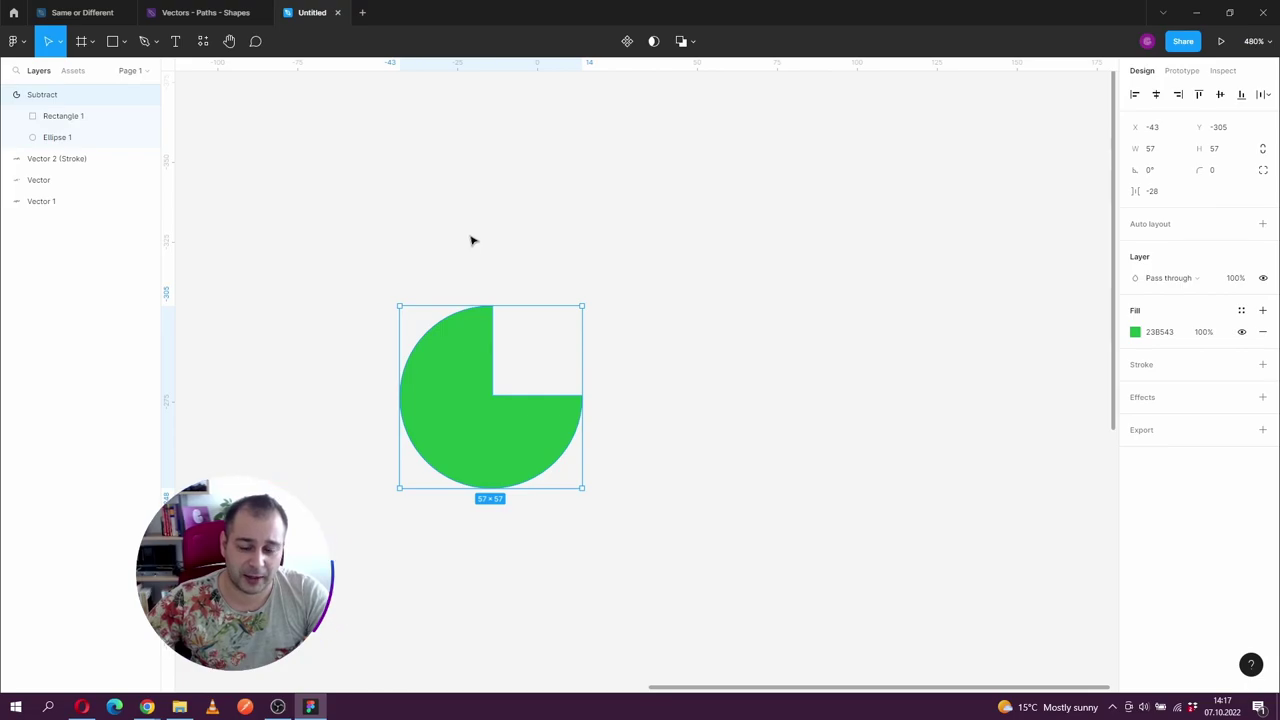
Undo the subtraction and the union to get back to the separate green square and red circle
key(ctrl+z)
key(ctrl+z)
key(ctrl+z)
key(ctrl+z)
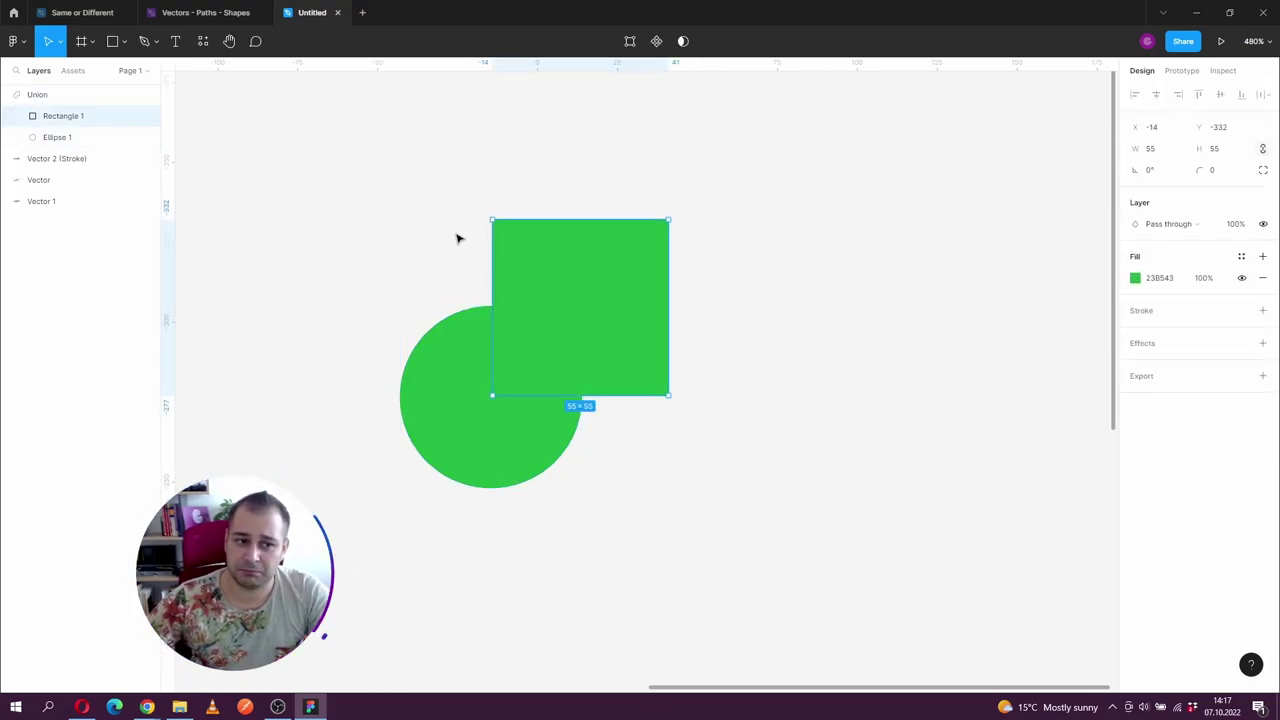
key(ctrl+z)
key(ctrl+z)
key(ctrl+z)
key(ctrl+z)
key(ctrl+z)
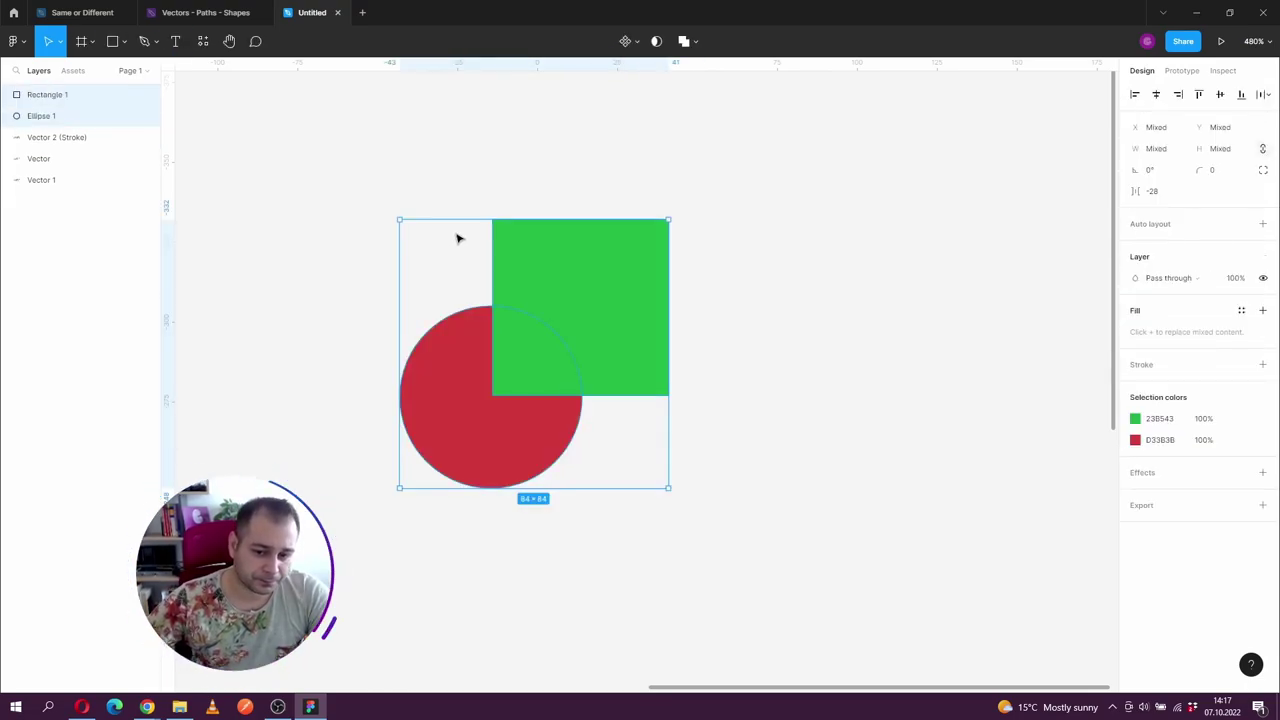
Subtract the green square from the red circle with the Subtract boolean operation and deselect the shape
click(405, 139)
drag(302, 138, 868, 598)
click(695, 41)
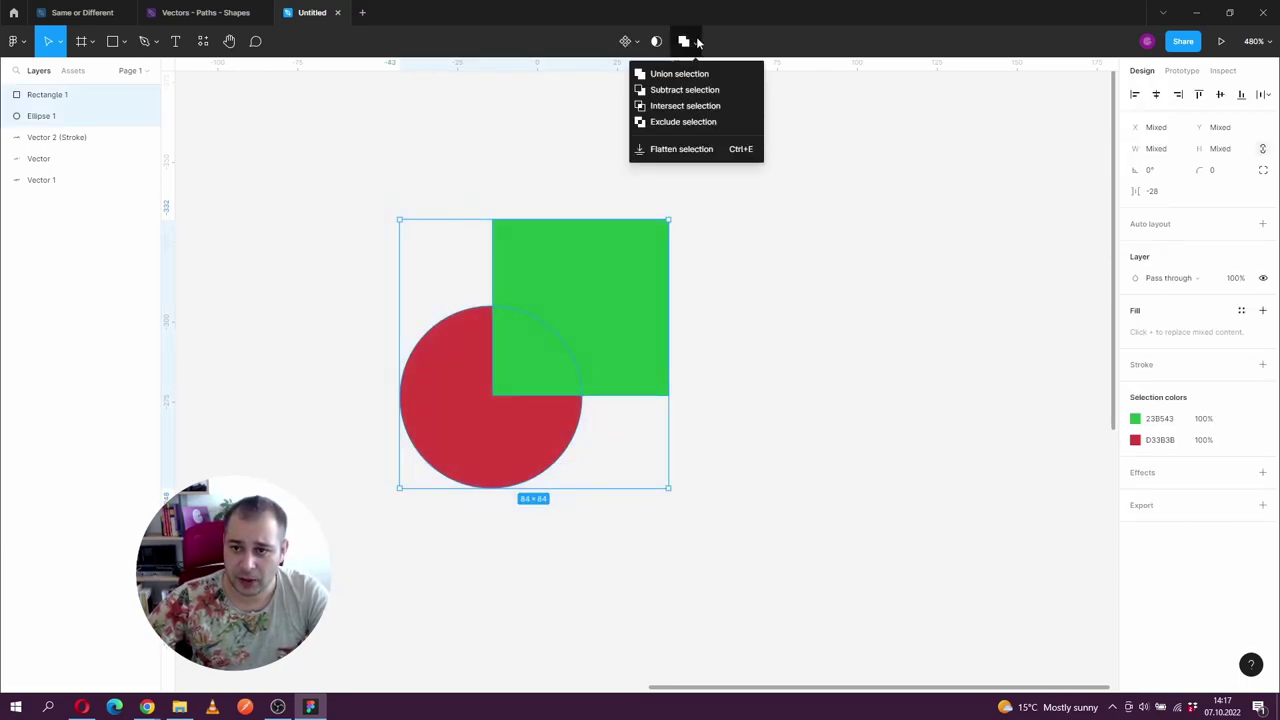
click(670, 90)
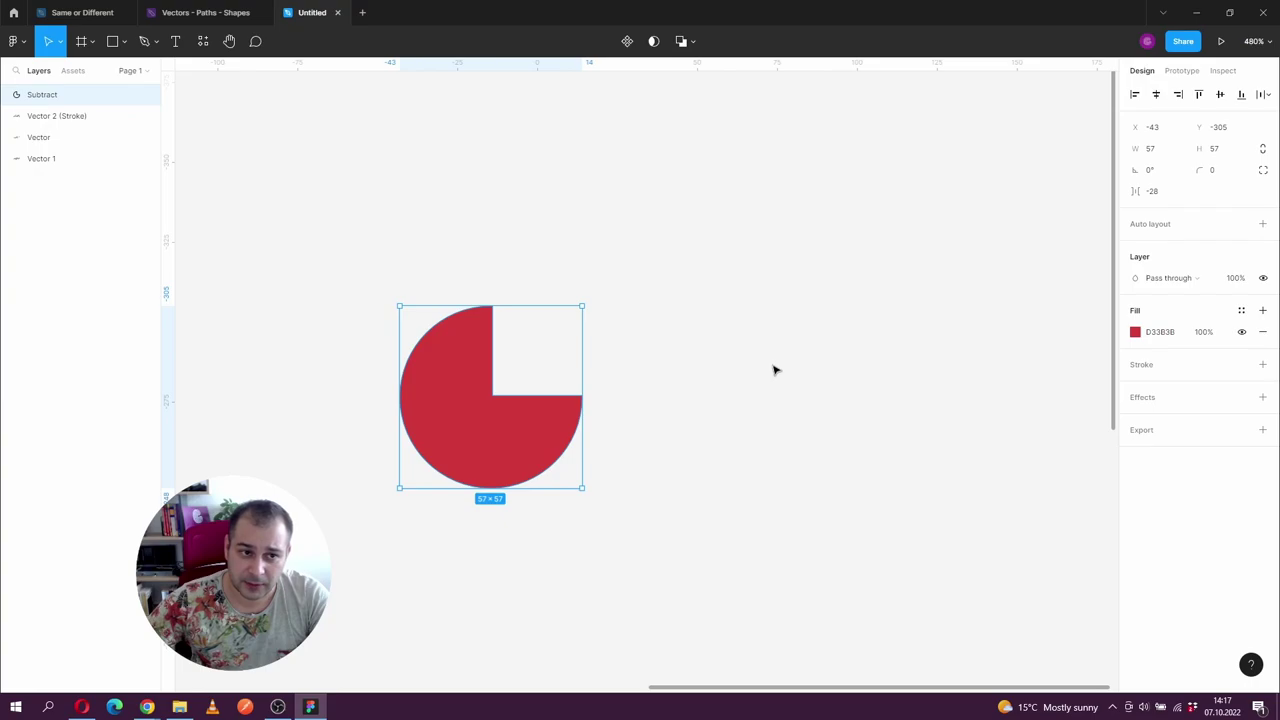
click(226, 314)
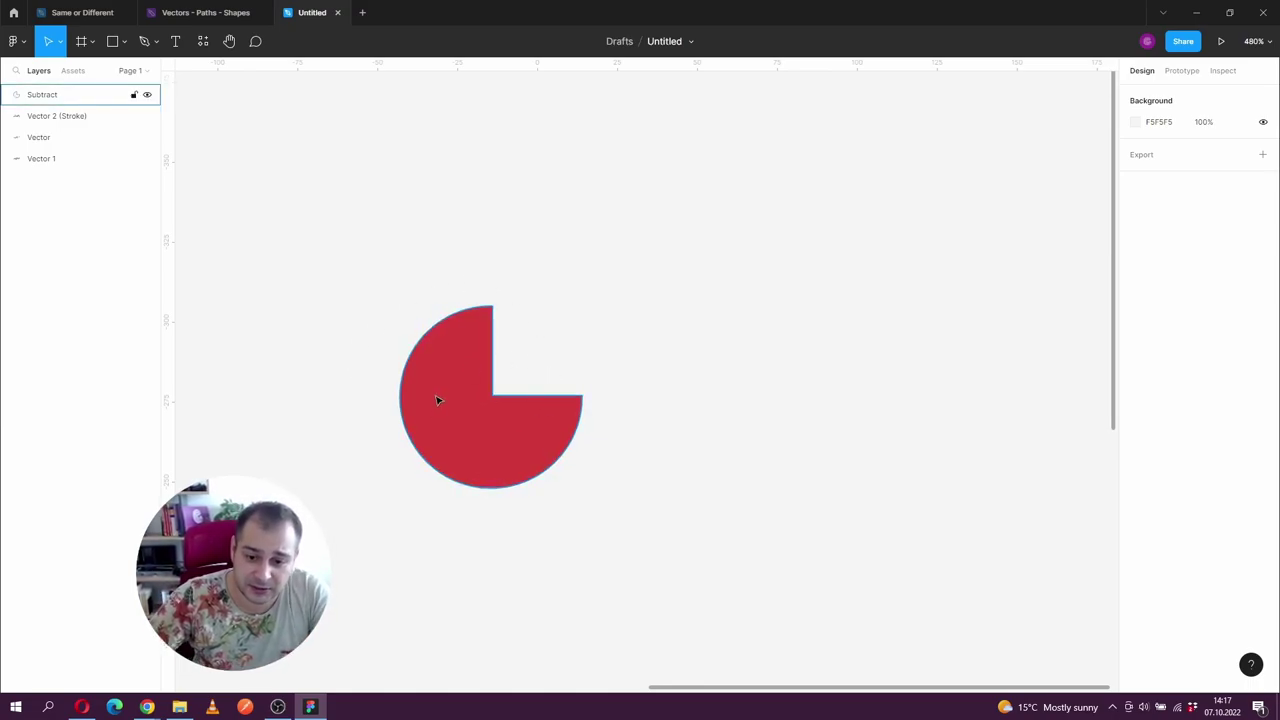
Ungroup the subtracted shape and combine the circle and square with the Intersect boolean operation
click(420, 364)
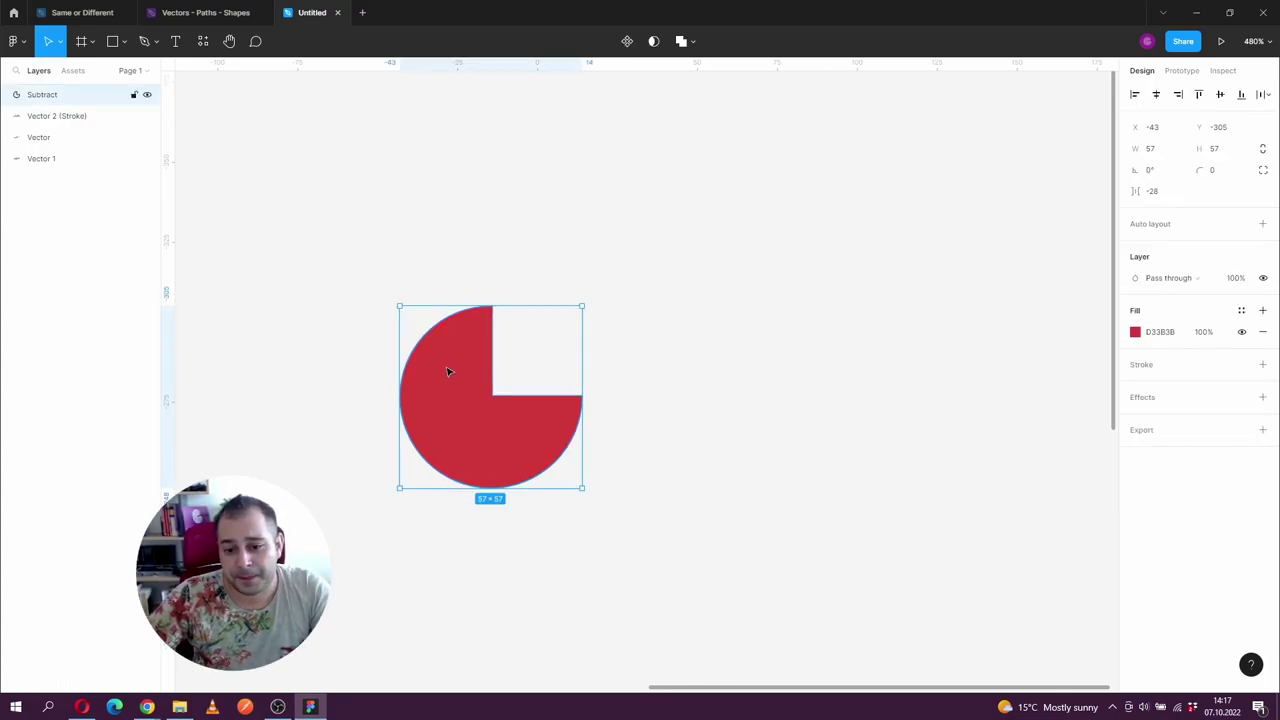
key(ctrl+shift+g)
click(511, 162)
drag(300, 148, 755, 480)
click(693, 41)
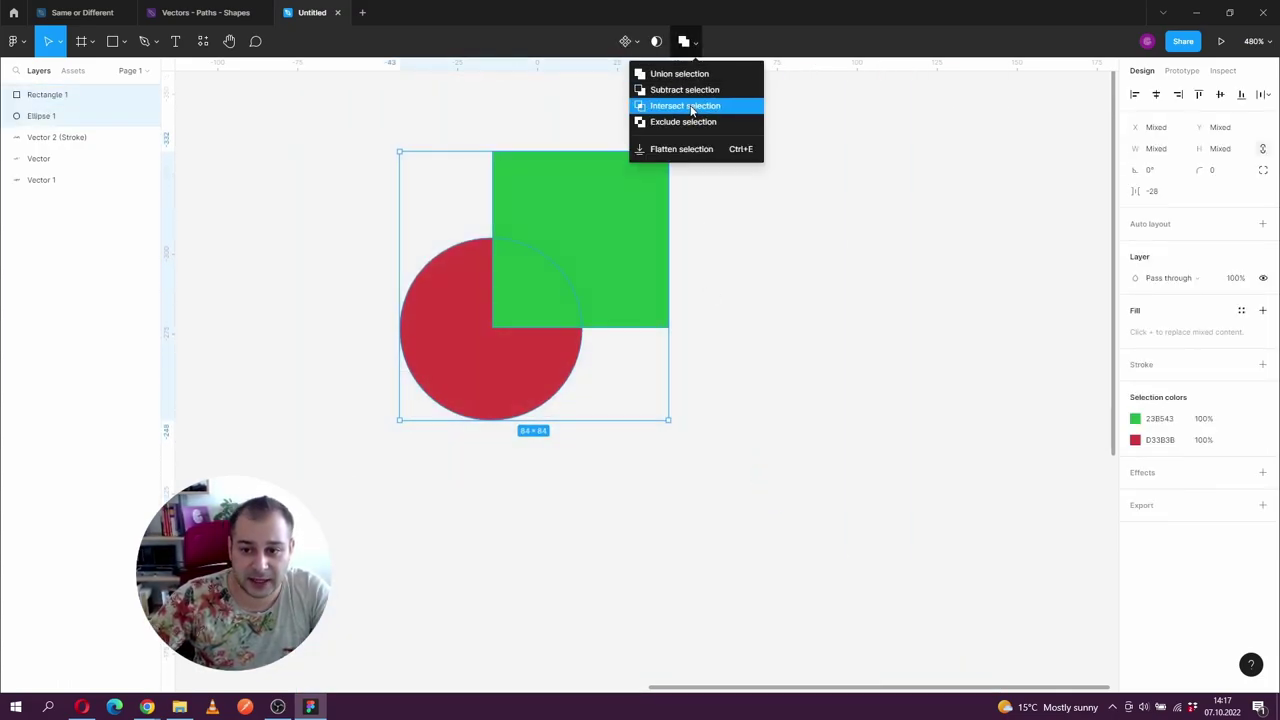
click(691, 106)
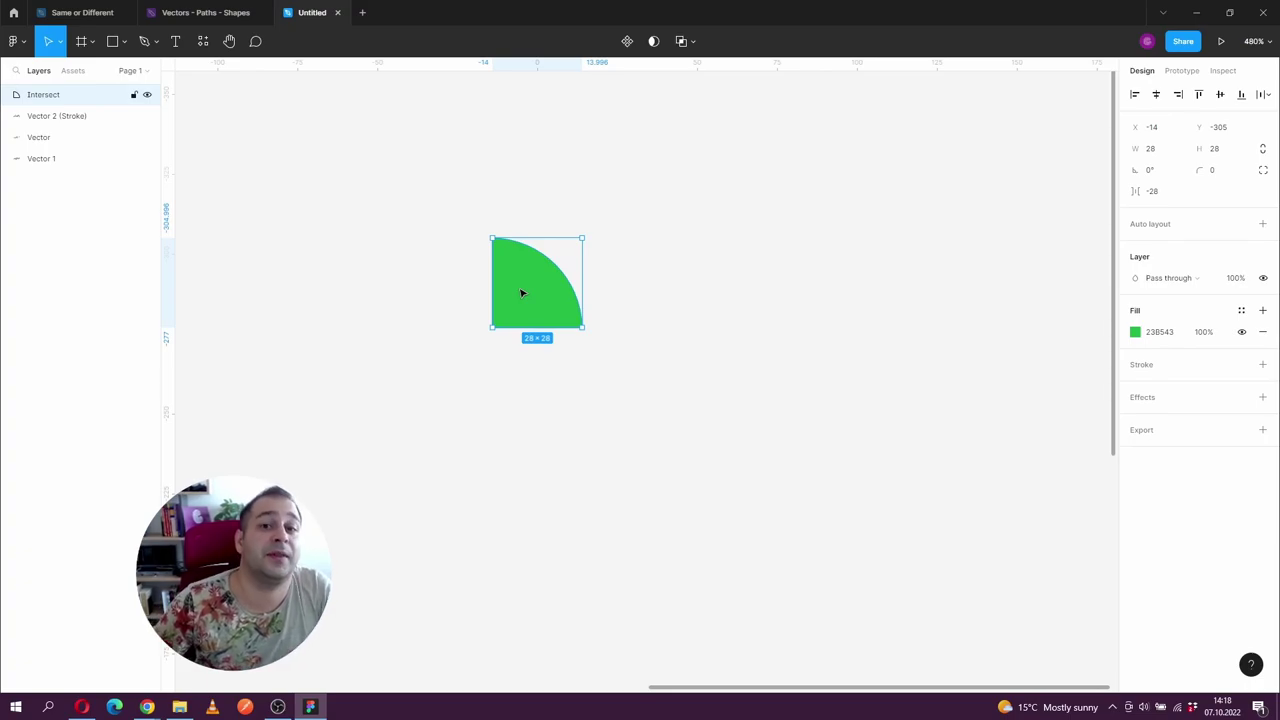
Ungroup the intersected shape and combine the circle and square with the Exclude boolean operation
key(ctrl+shift+g)
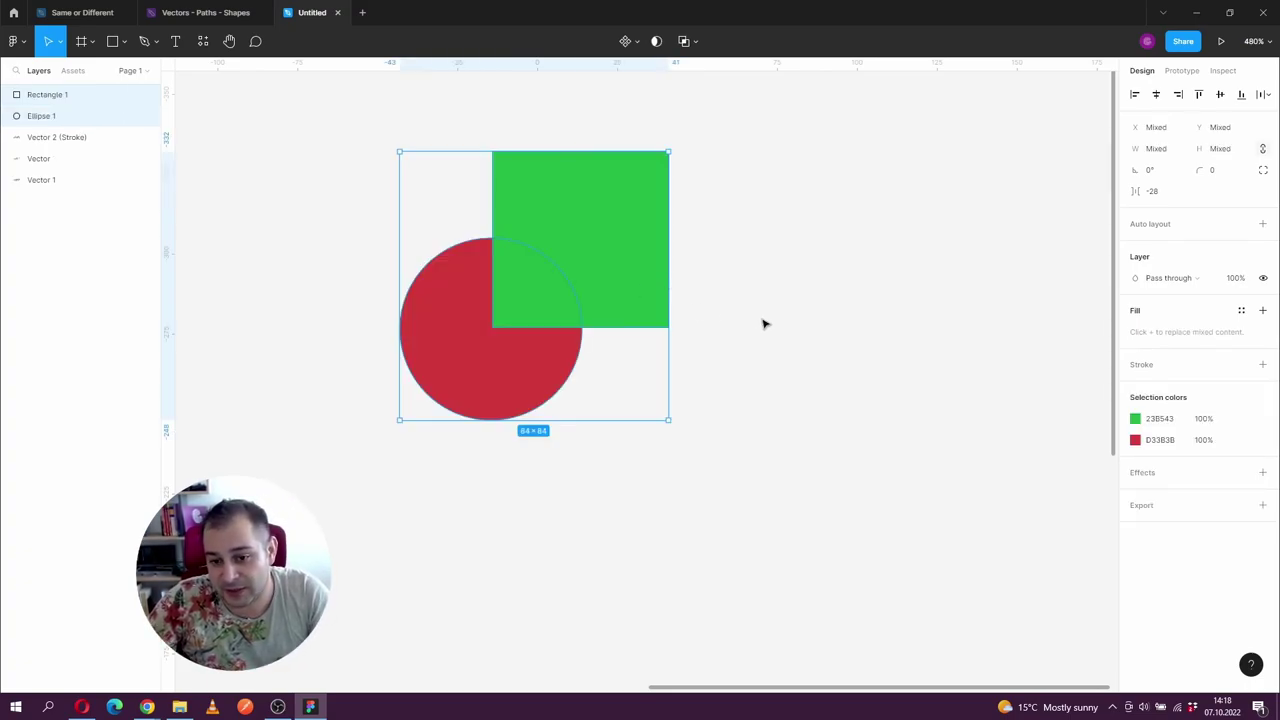
click(765, 276)
drag(276, 92, 800, 514)
click(688, 42)
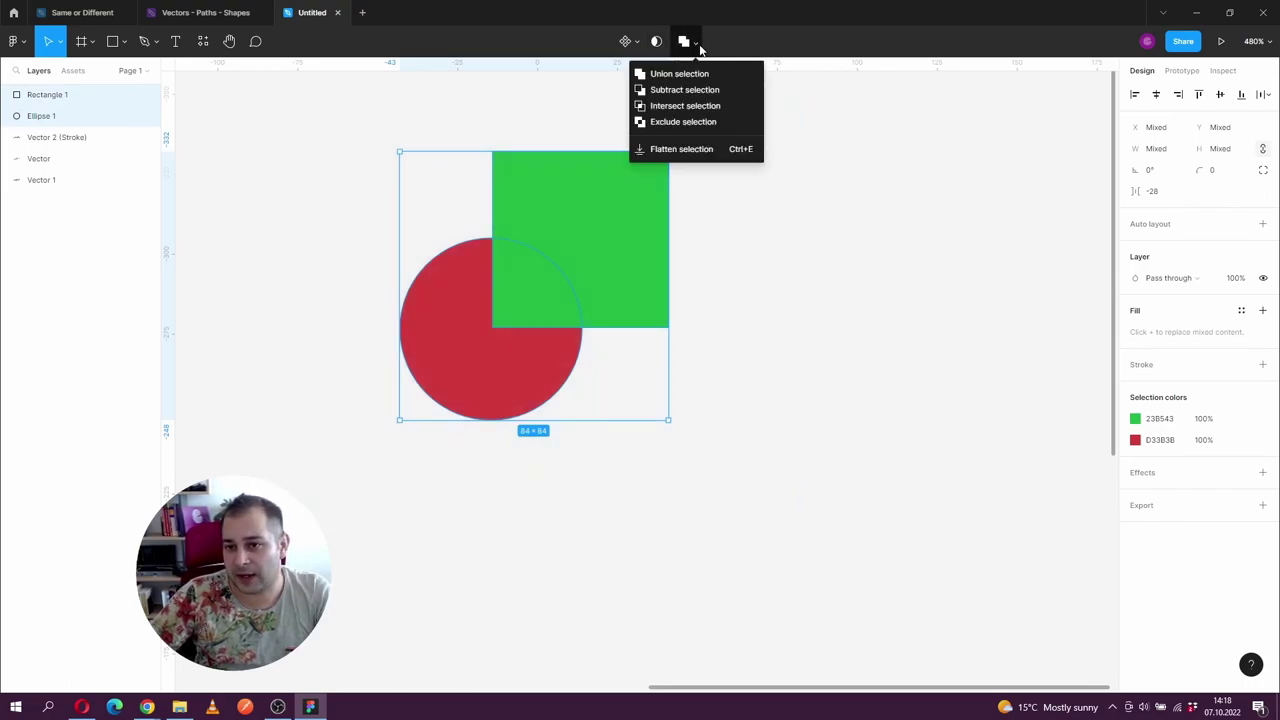
click(697, 124)
click(787, 256)
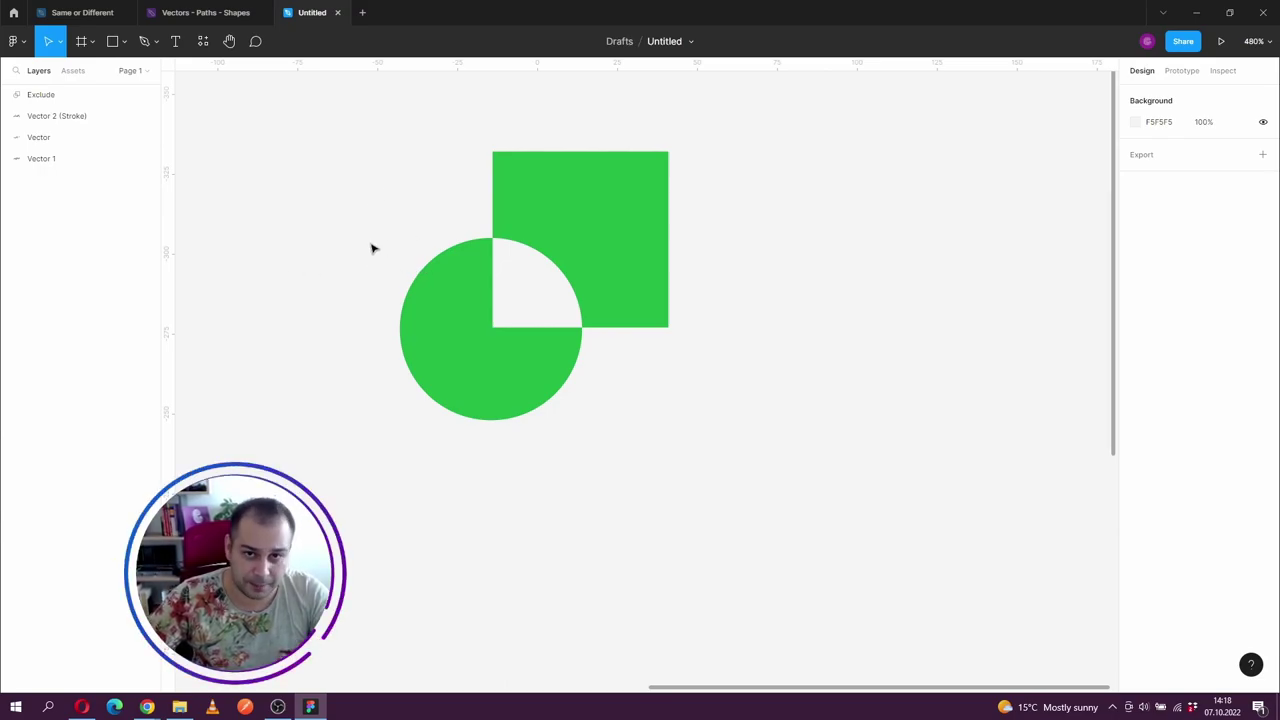
Ungroup the excluded shape, and shift the circle slightly down and the square to X -6, Y -331
key(Tab)
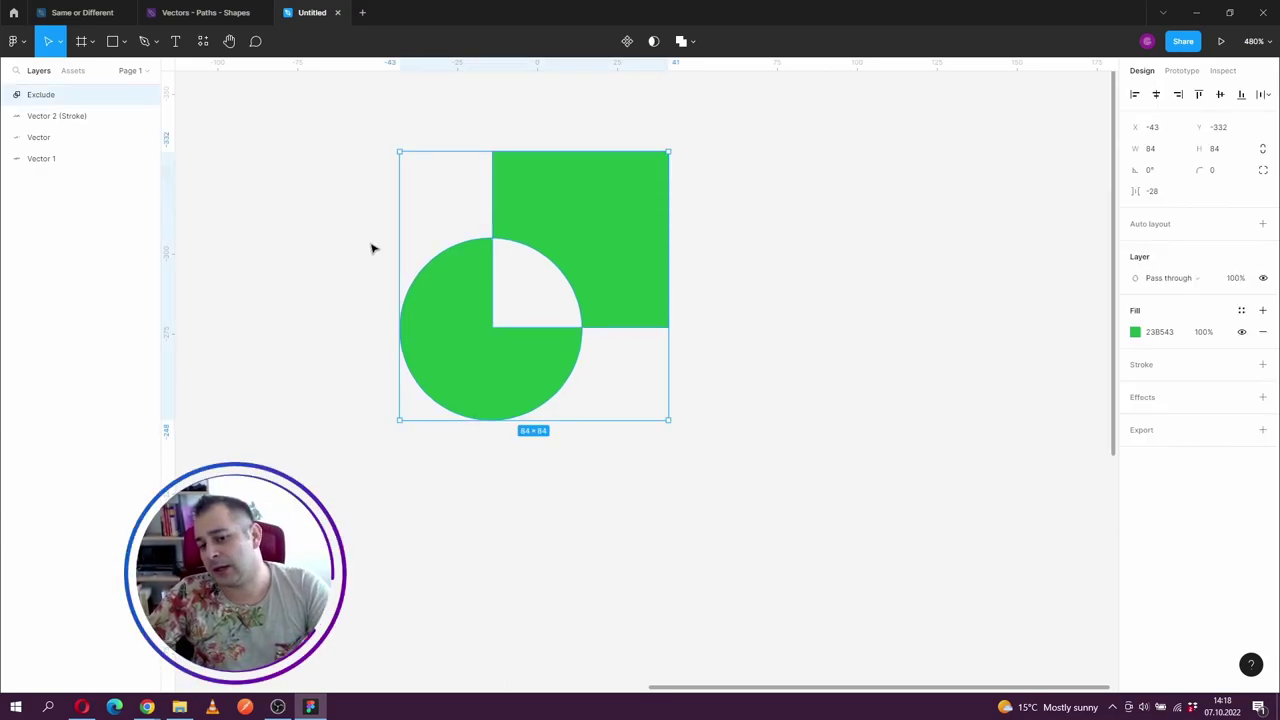
key(ctrl+shift+g)
click(333, 238)
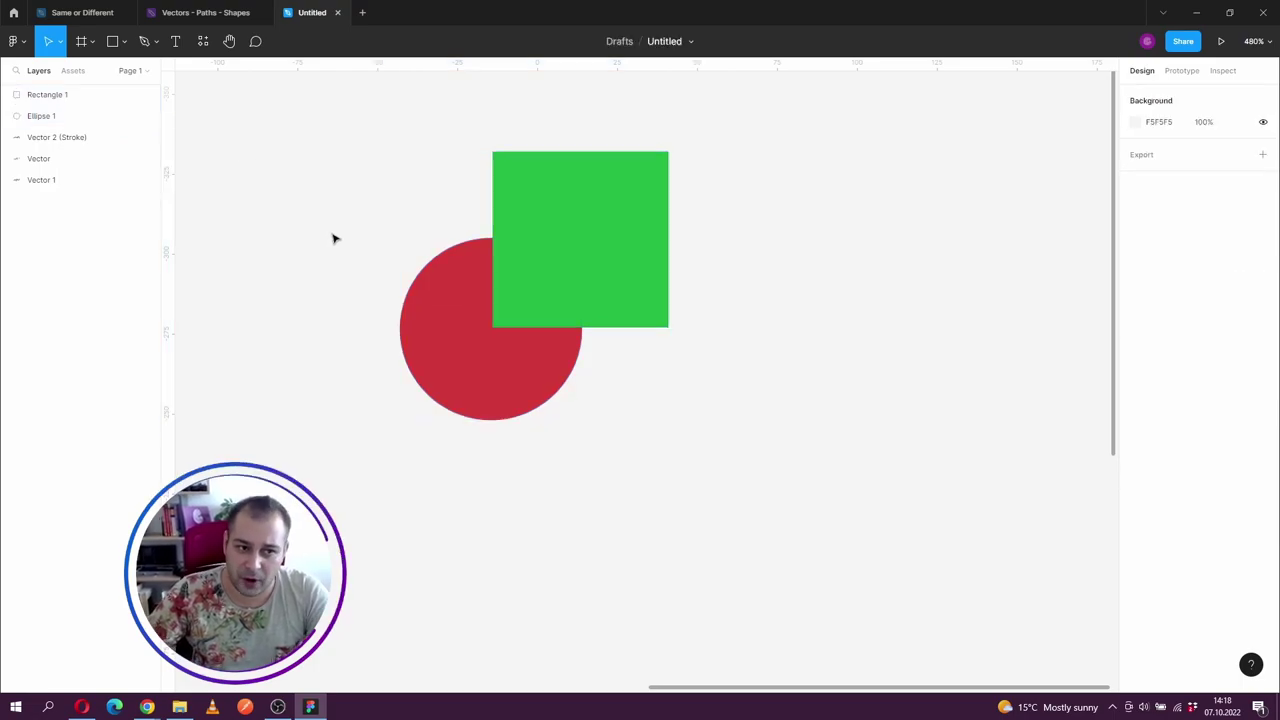
drag(477, 406, 477, 432)
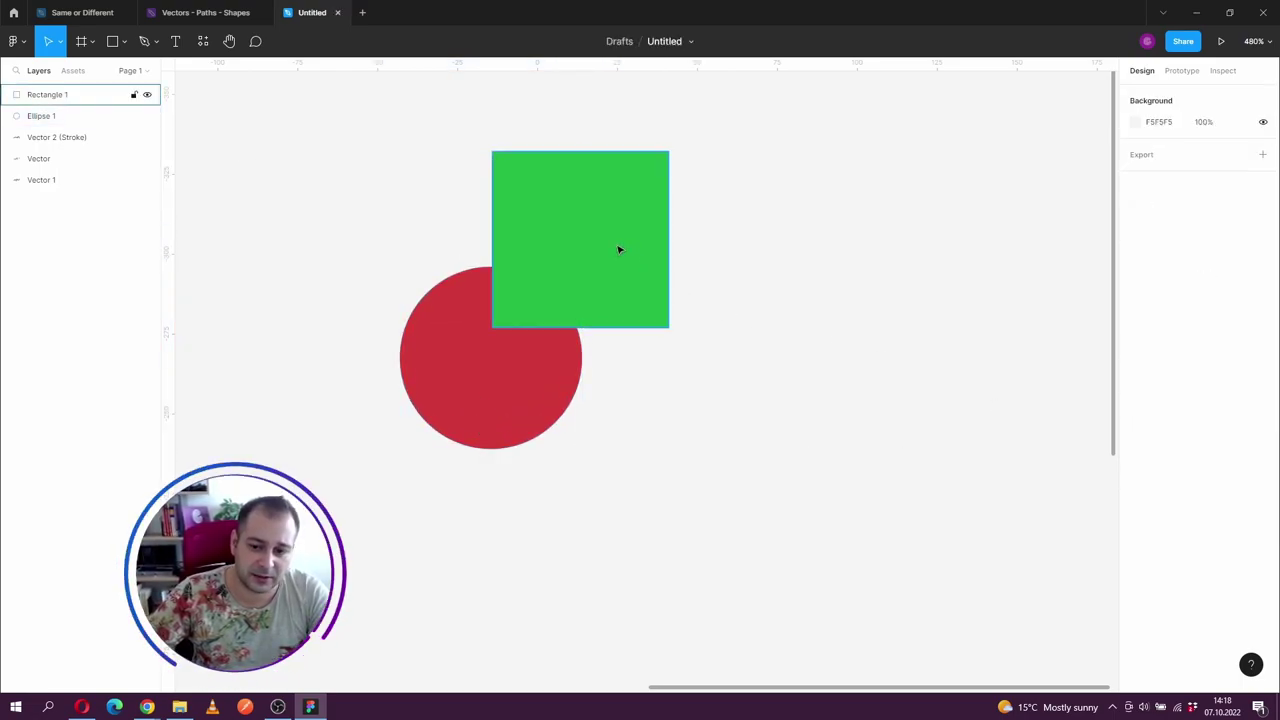
drag(620, 249, 607, 282)
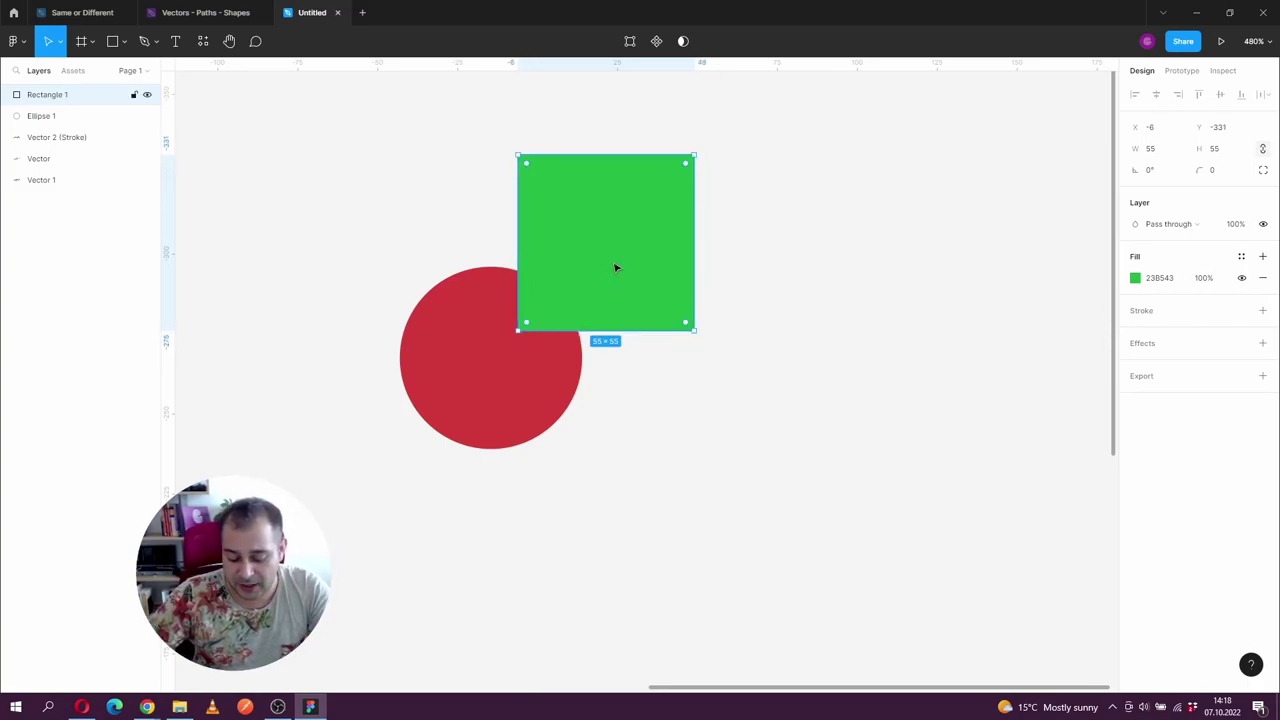
Copy the green square to X -78, Y -331, and duplicate that pair at Y -258 so four squares overlap the circle's quadrants
key(ctrl+v)
drag(615, 268, 397, 250)
shift+click(663, 277)
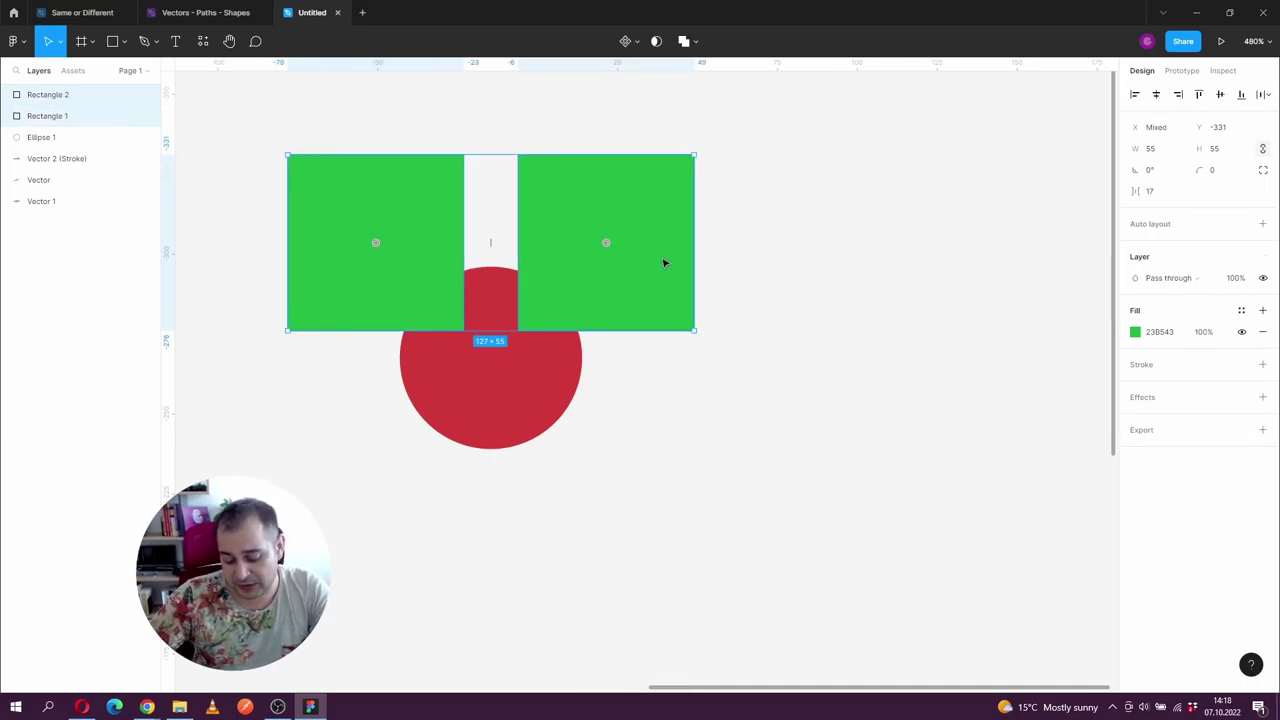
key(ctrl+v)
drag(585, 186, 567, 421)
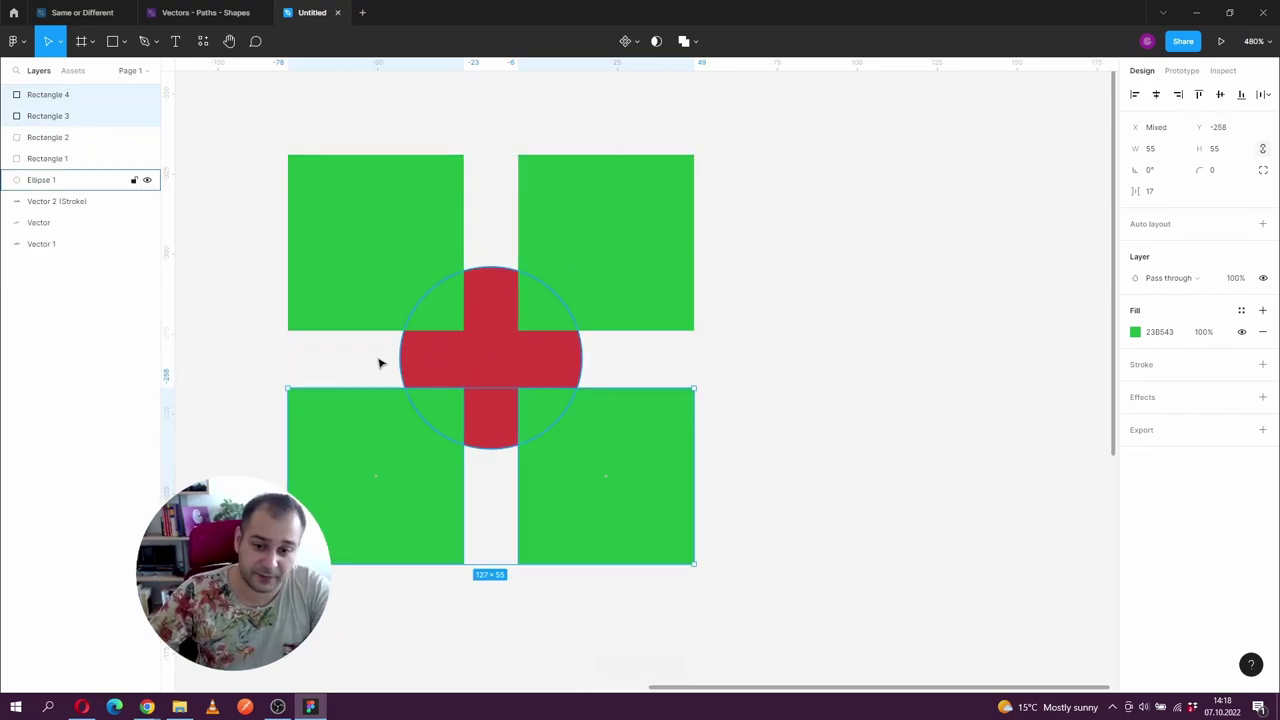
scroll(300, 170, left, 3)
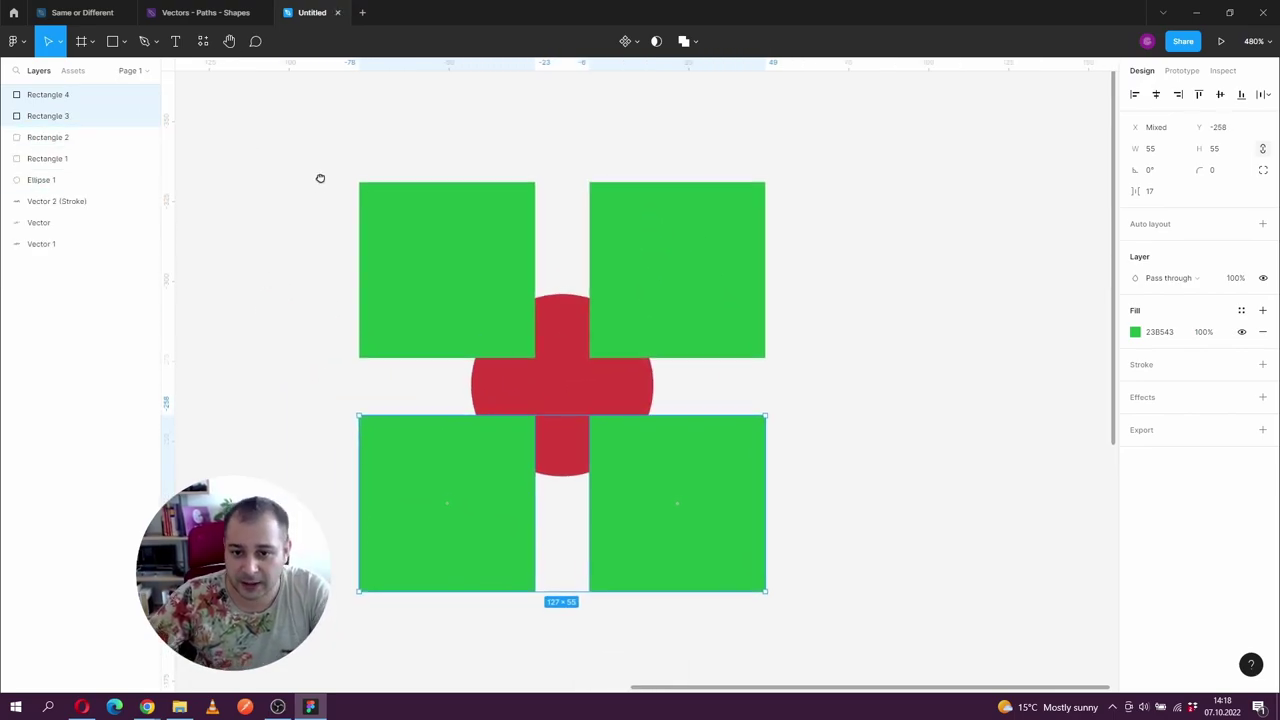
click(214, 129)
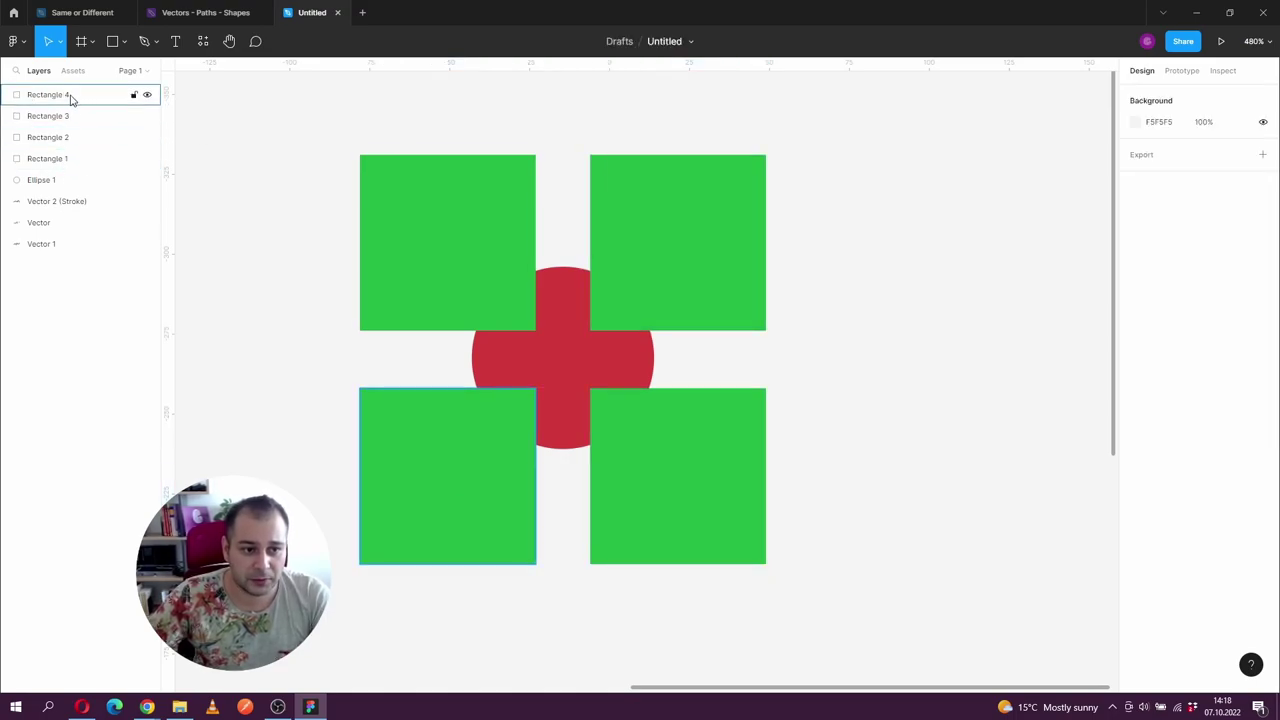
Select all four green squares around the circle and combine them with the Union boolean operation
click(69, 158)
click(403, 234)
shift+click(641, 255)
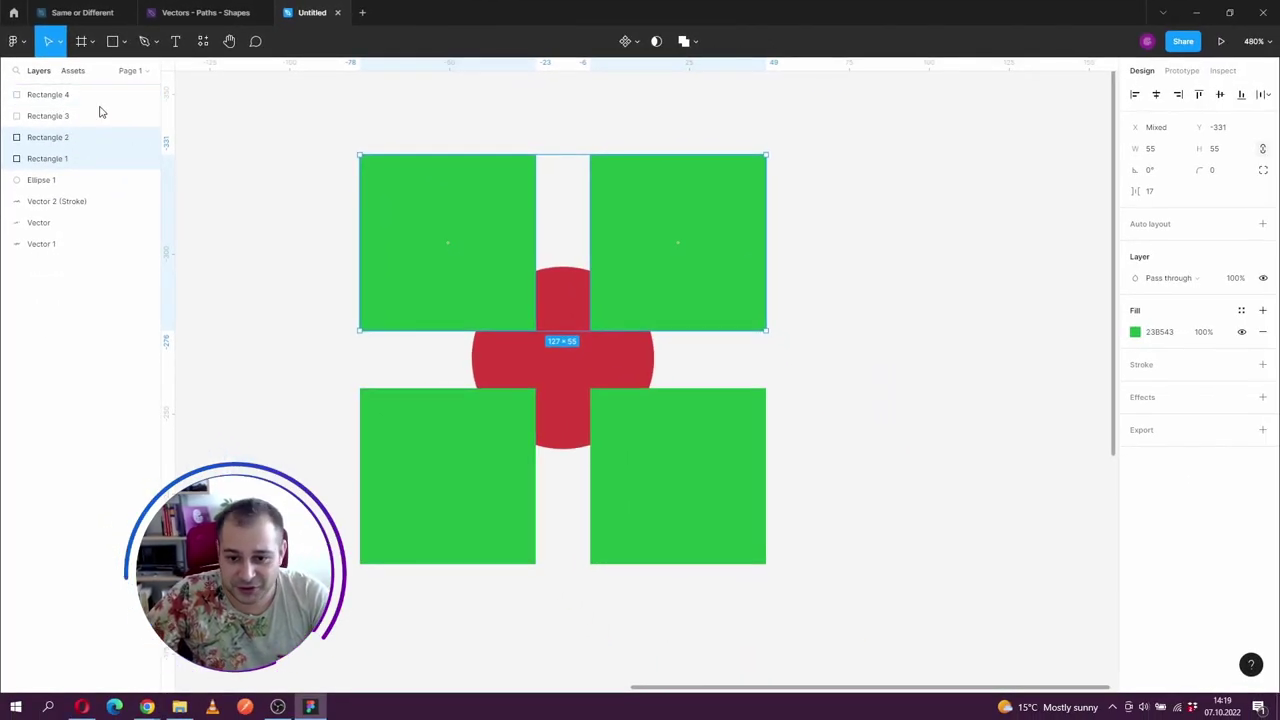
click(420, 693)
click(378, 457)
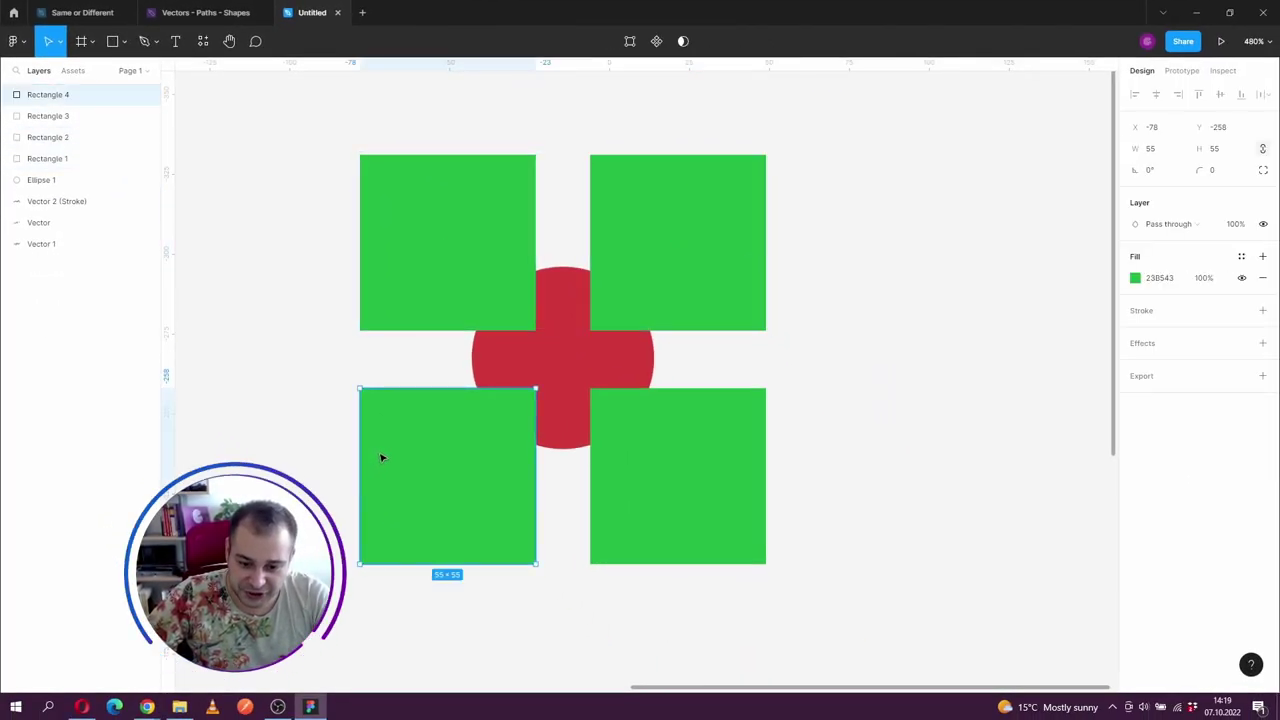
shift+click(623, 457)
shift+click(686, 306)
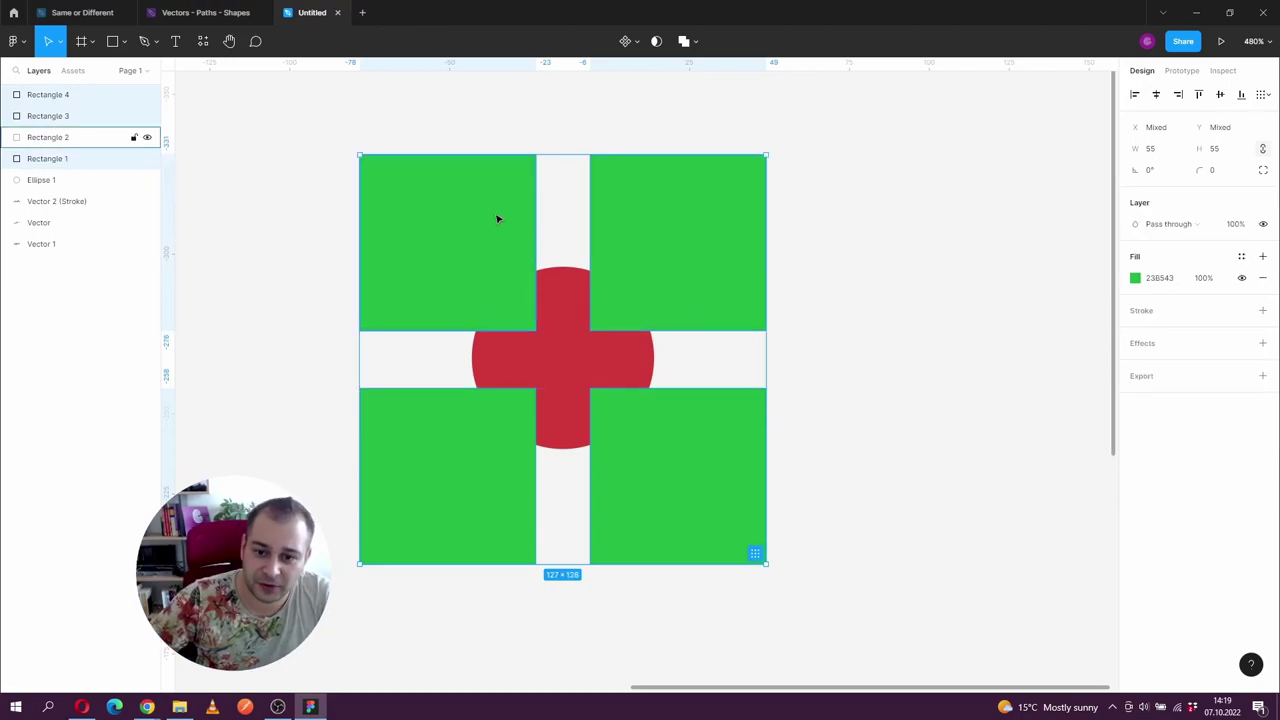
shift+click(495, 219)
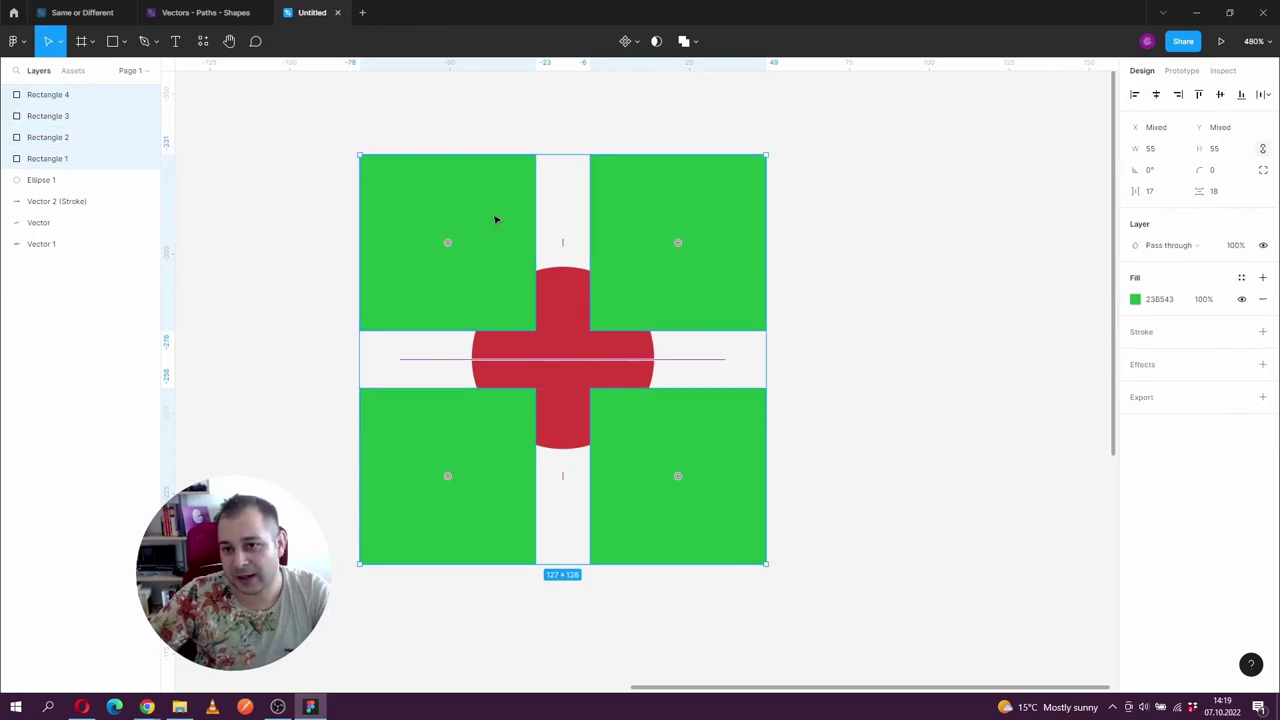
click(698, 42)
click(667, 76)
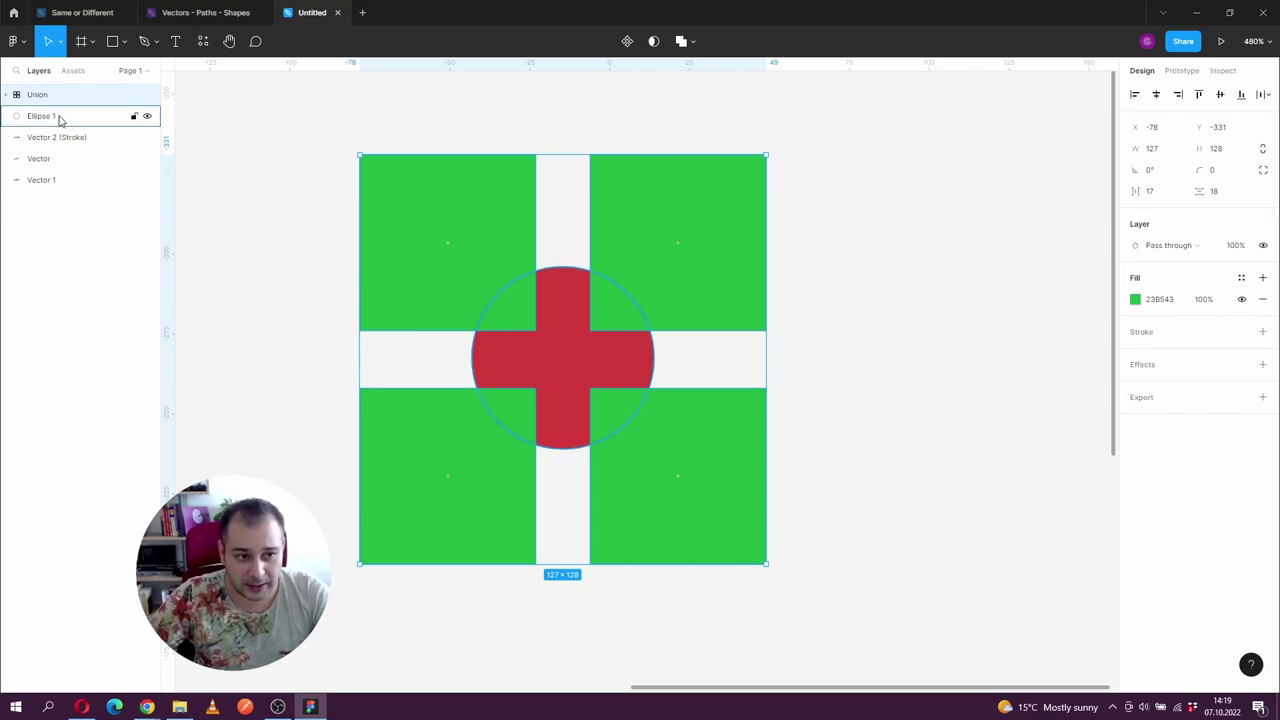
Try the Subtract boolean operation on the united squares and the red circle, and undo it
shift+click(562, 343)
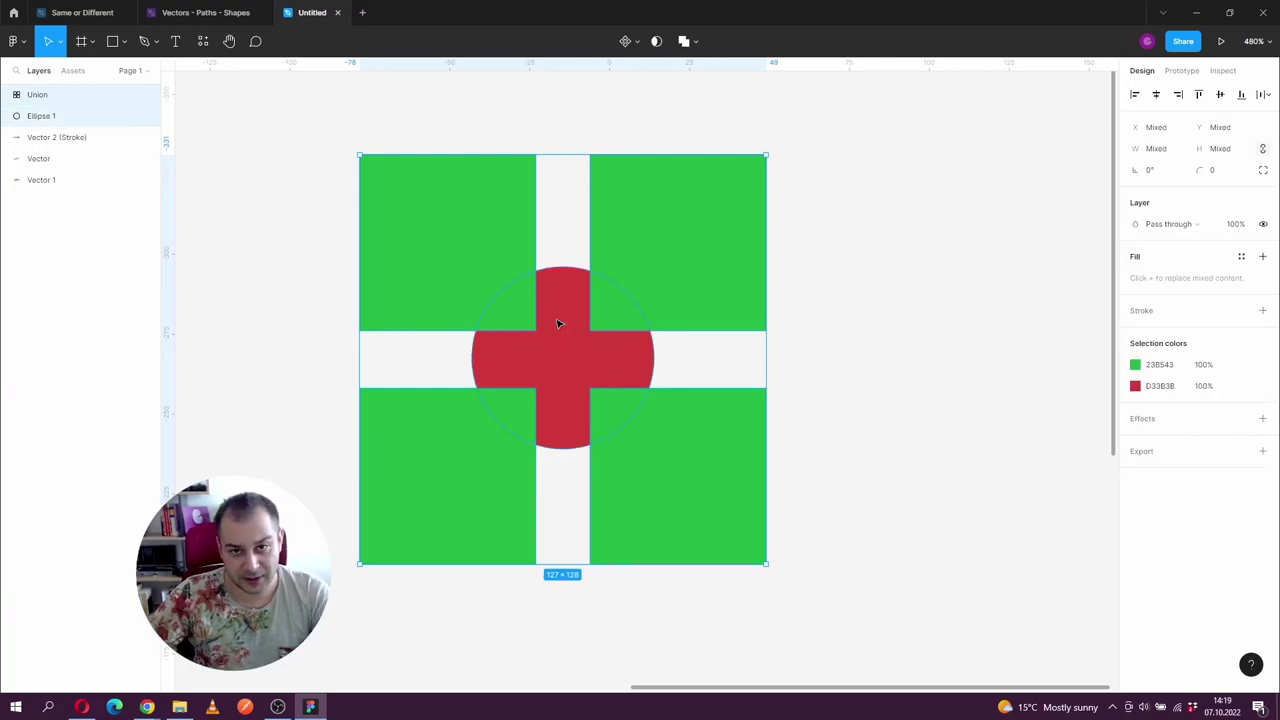
click(699, 42)
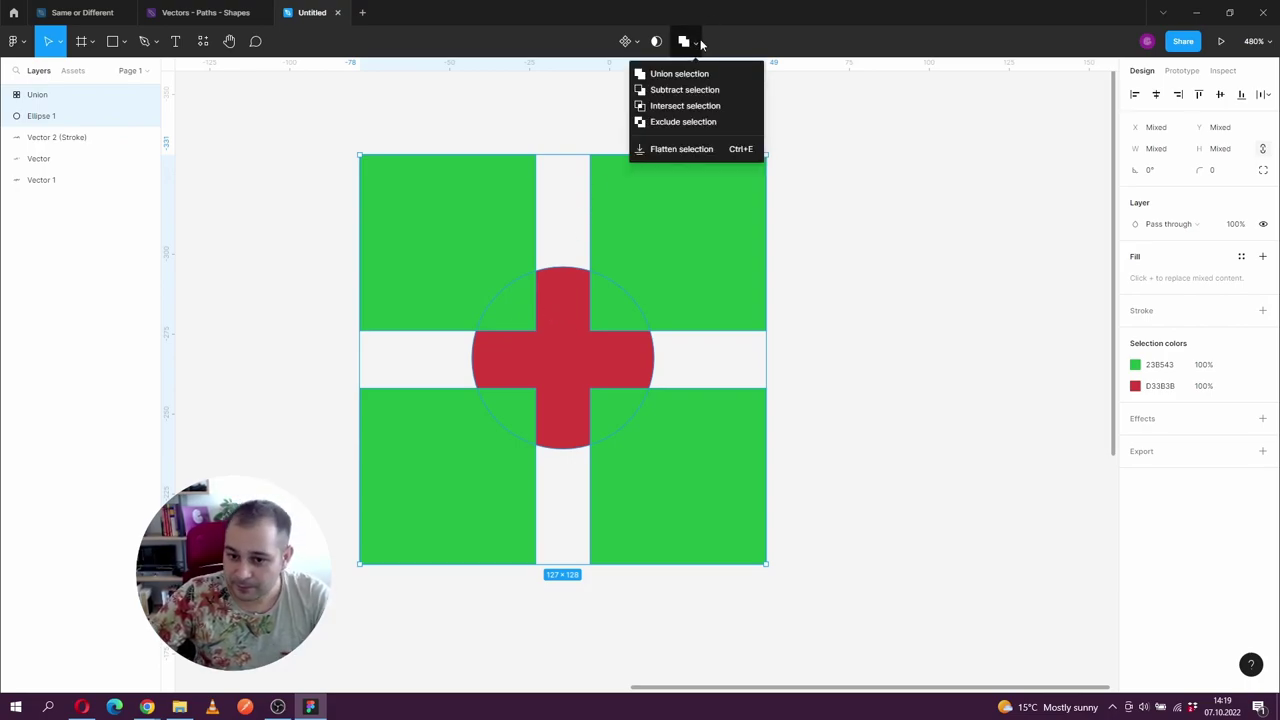
click(688, 90)
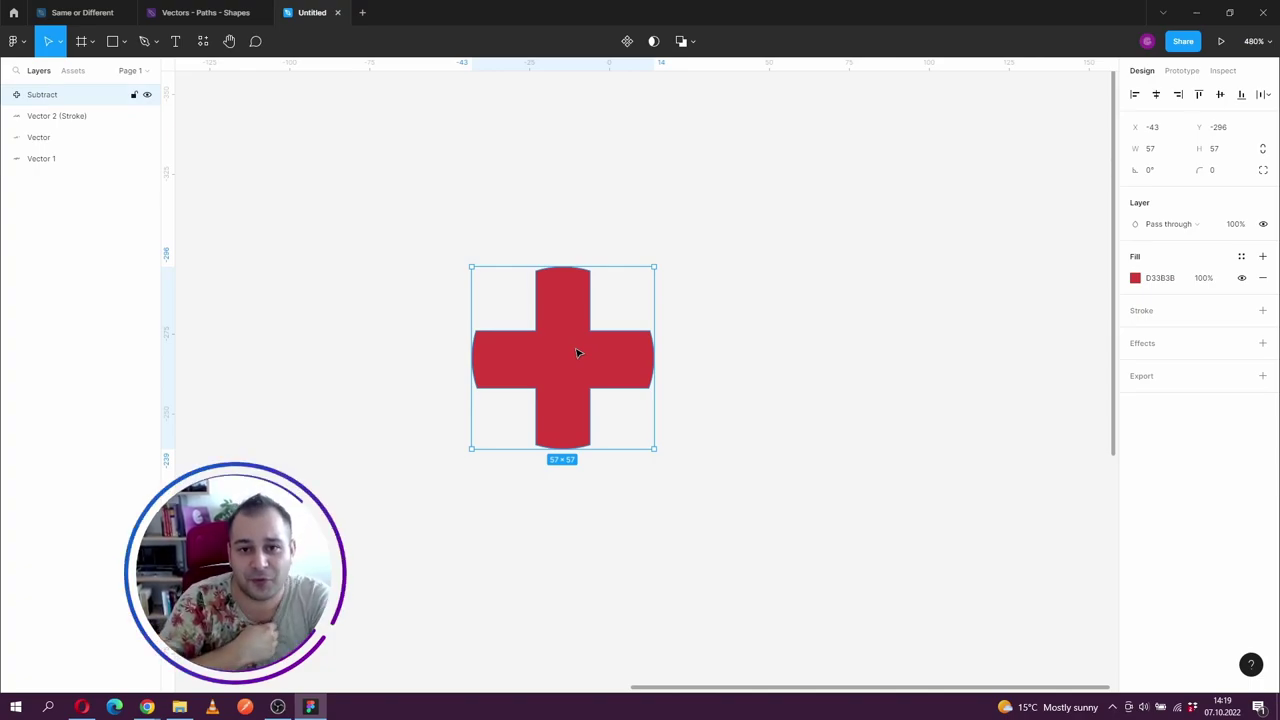
key(ctrl+z)
key(ctrl+z)
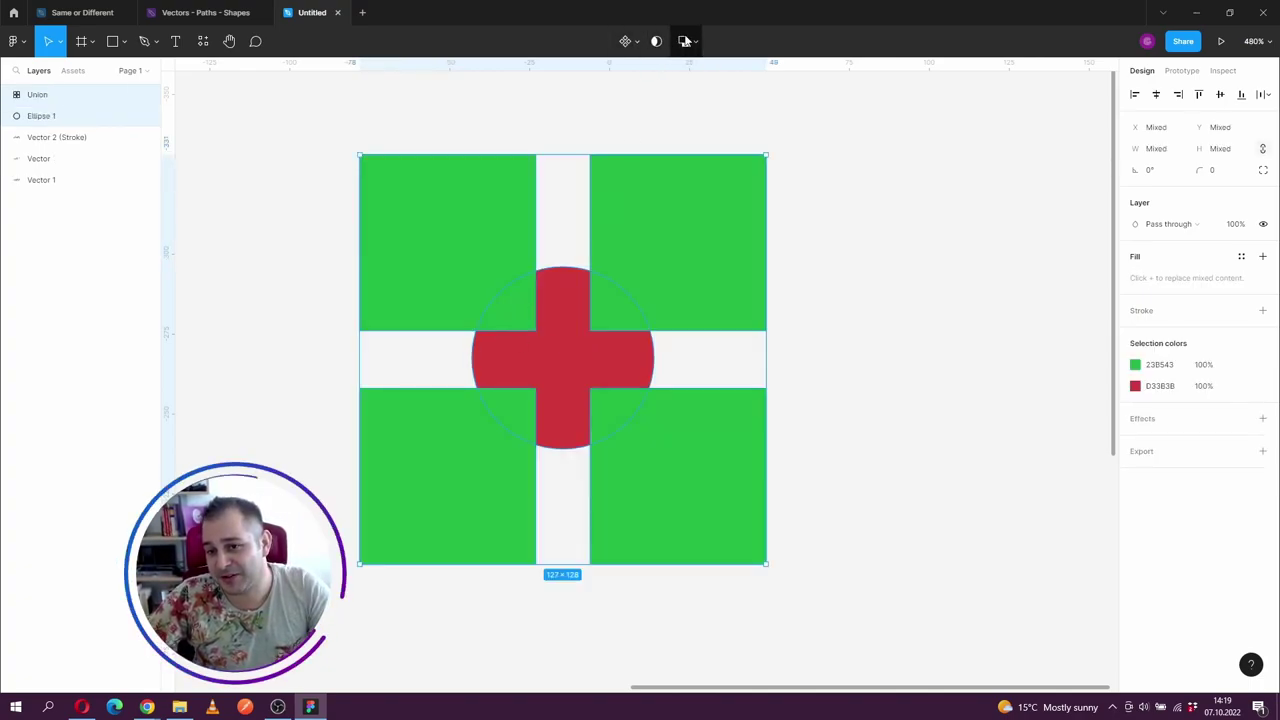
Try the Intersect boolean operation on the united squares and the circle, and undo it
click(694, 42)
click(681, 105)
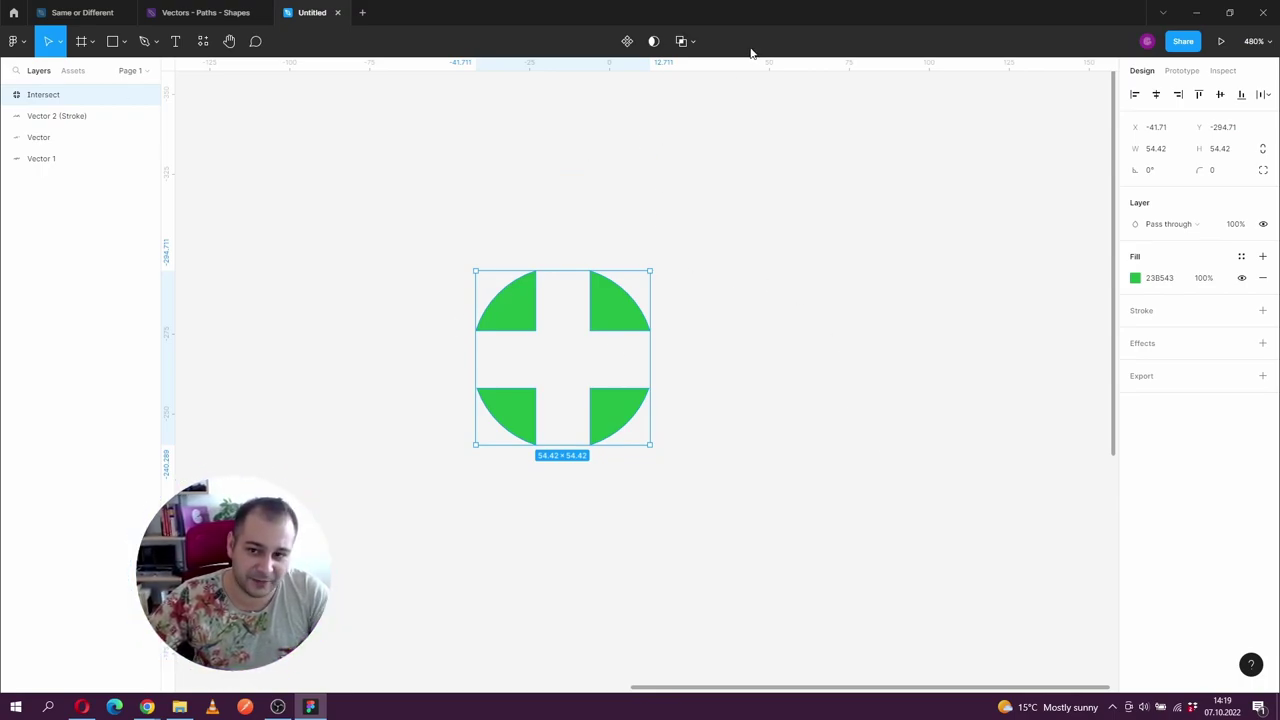
key(ctrl+z)
click(697, 44)
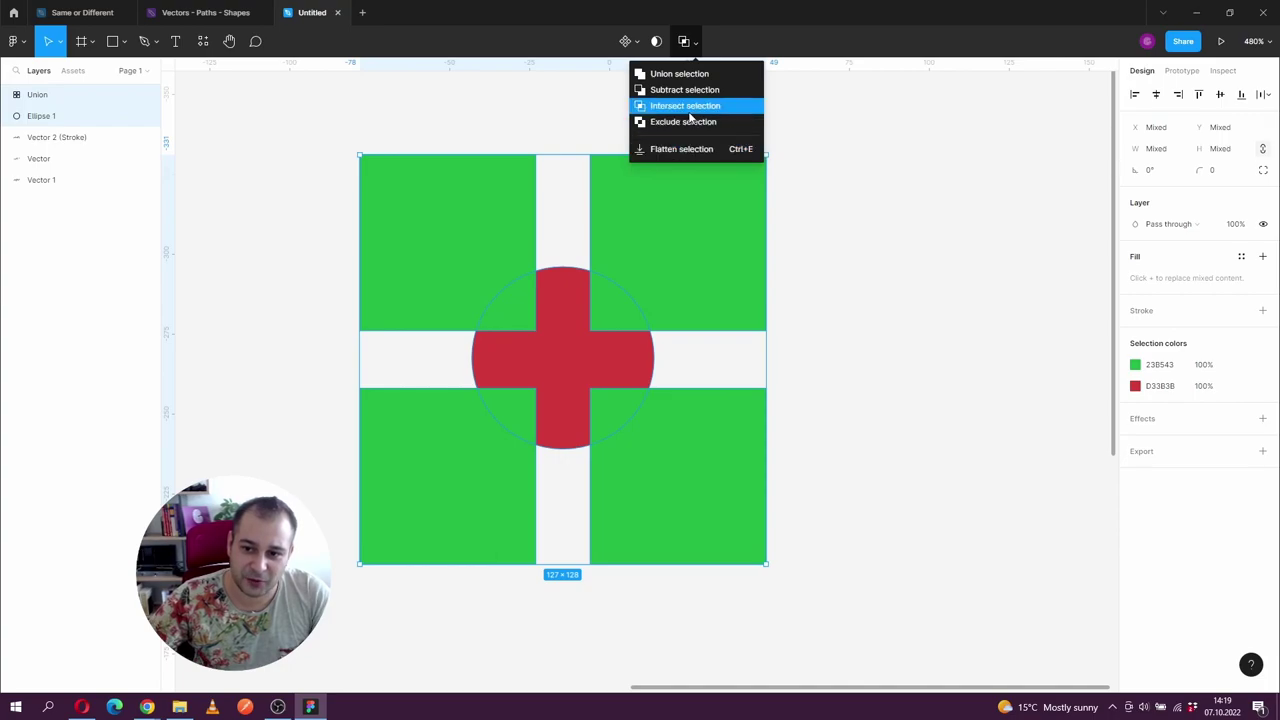
click(690, 105)
key(ctrl+z)
Try the Exclude boolean operation on the united squares and the circle, and undo it
click(692, 43)
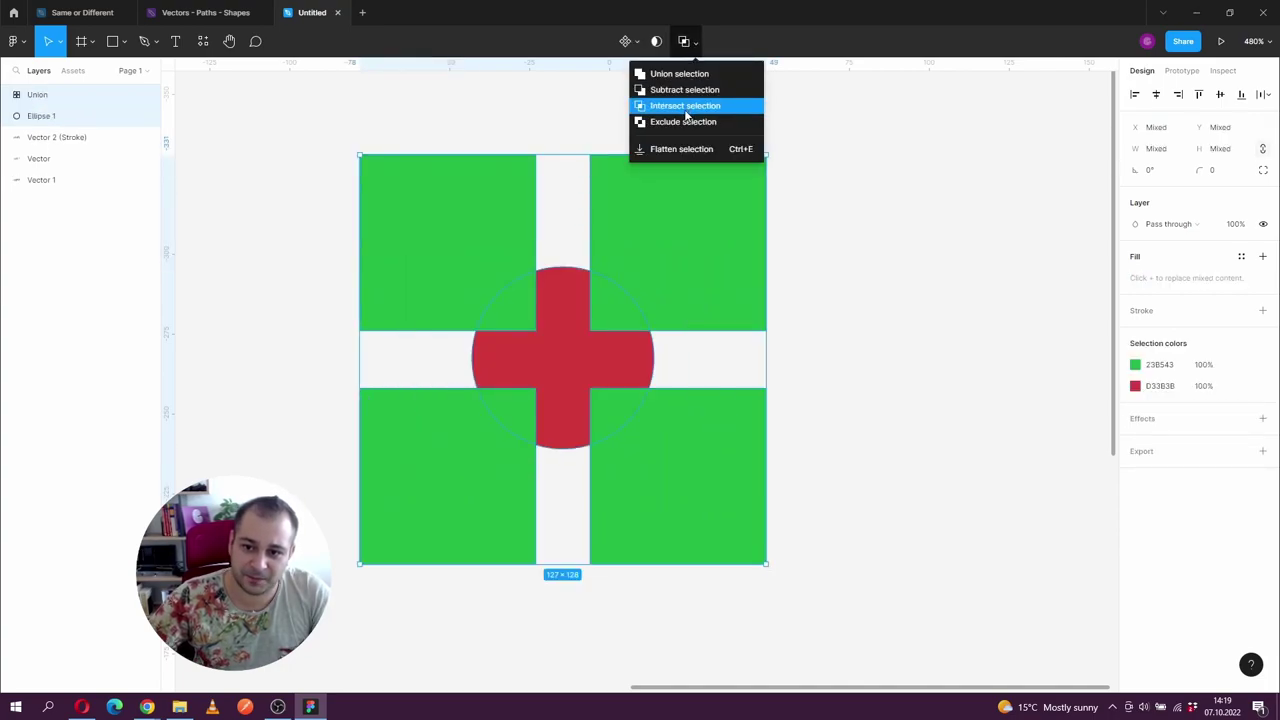
click(685, 120)
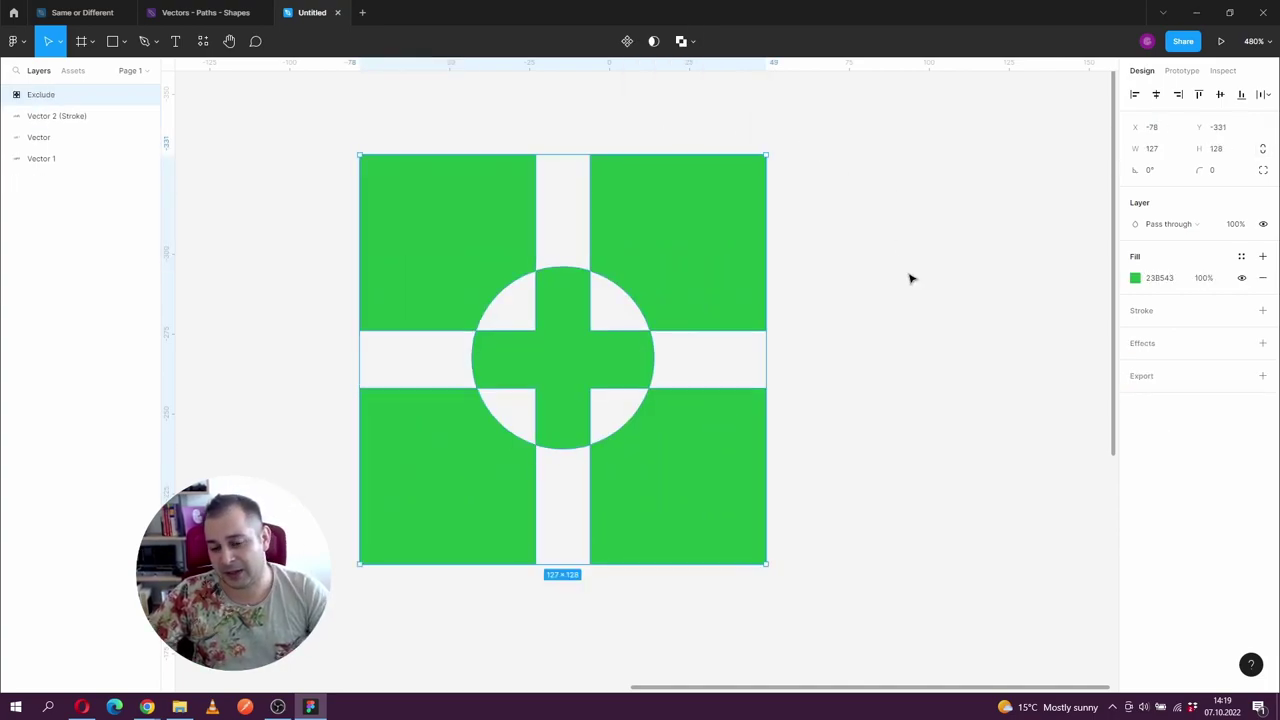
click(925, 304)
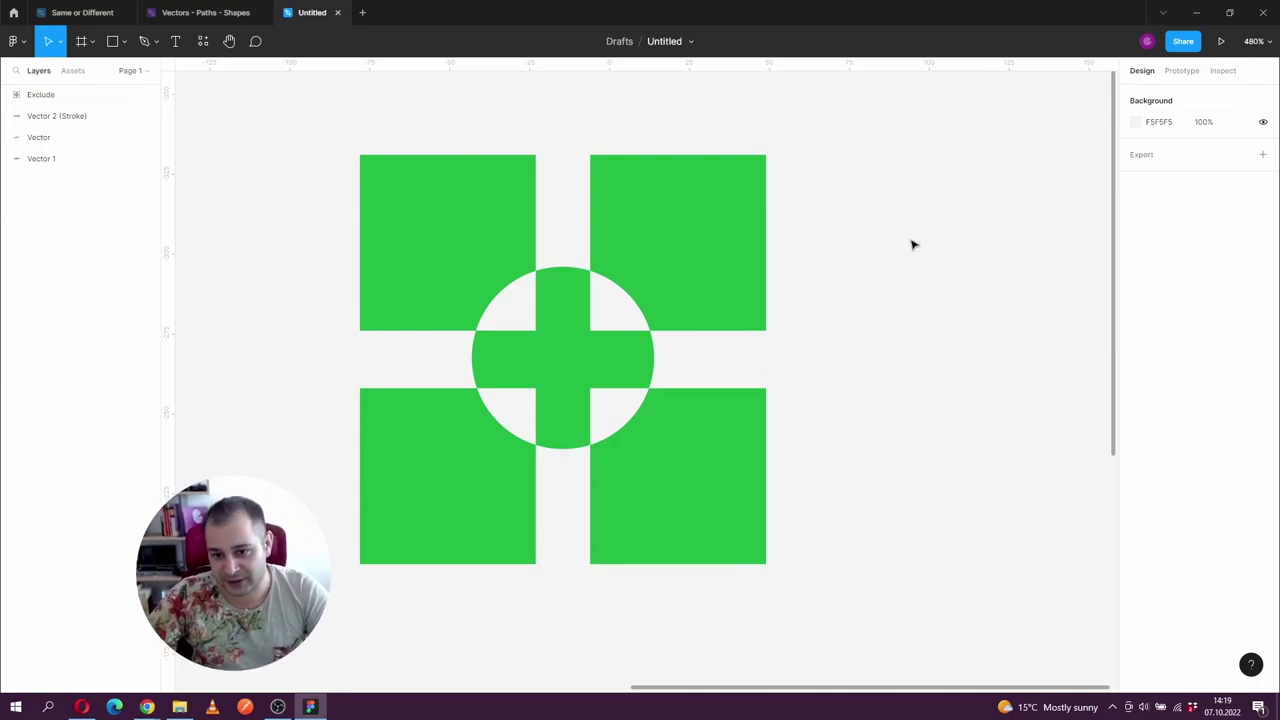
key(ctrl+z)
key(ctrl+z)
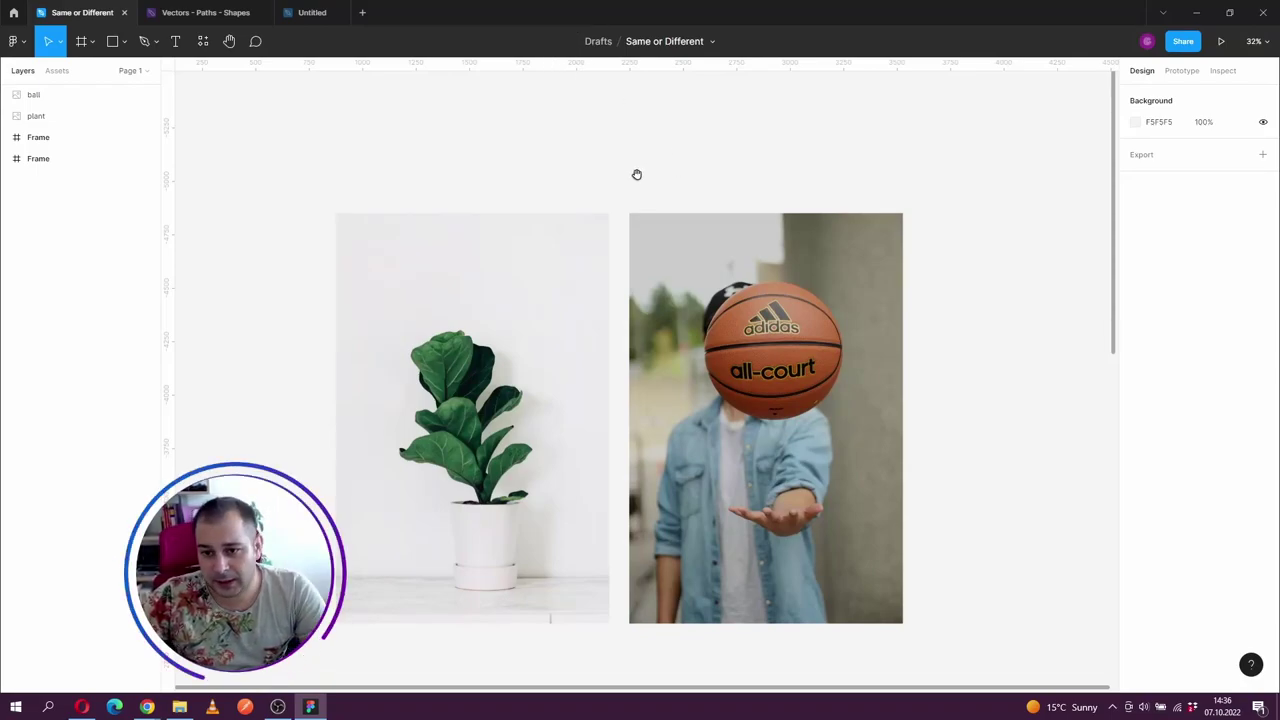
Start a Pen path at the top edge of the basketball and trace its upper-left outline with curved points down past the cap
scroll(650, 150, down, 2)
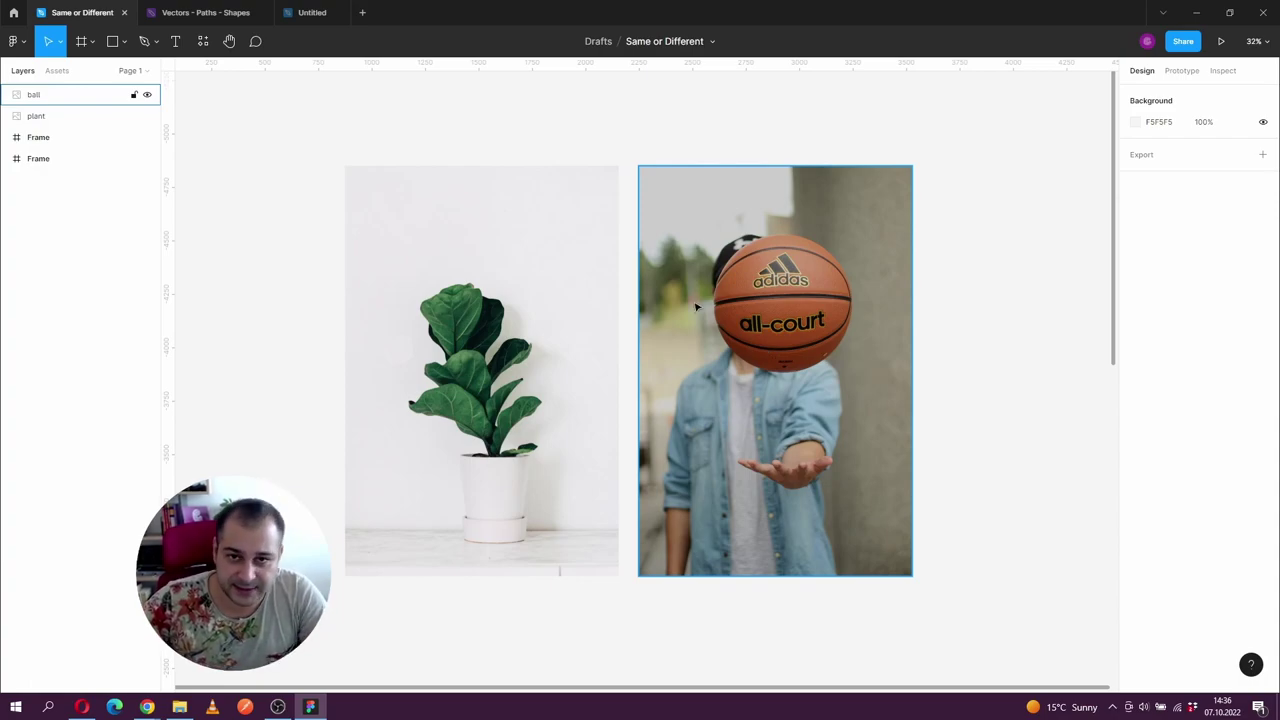
drag(986, 277, 932, 298)
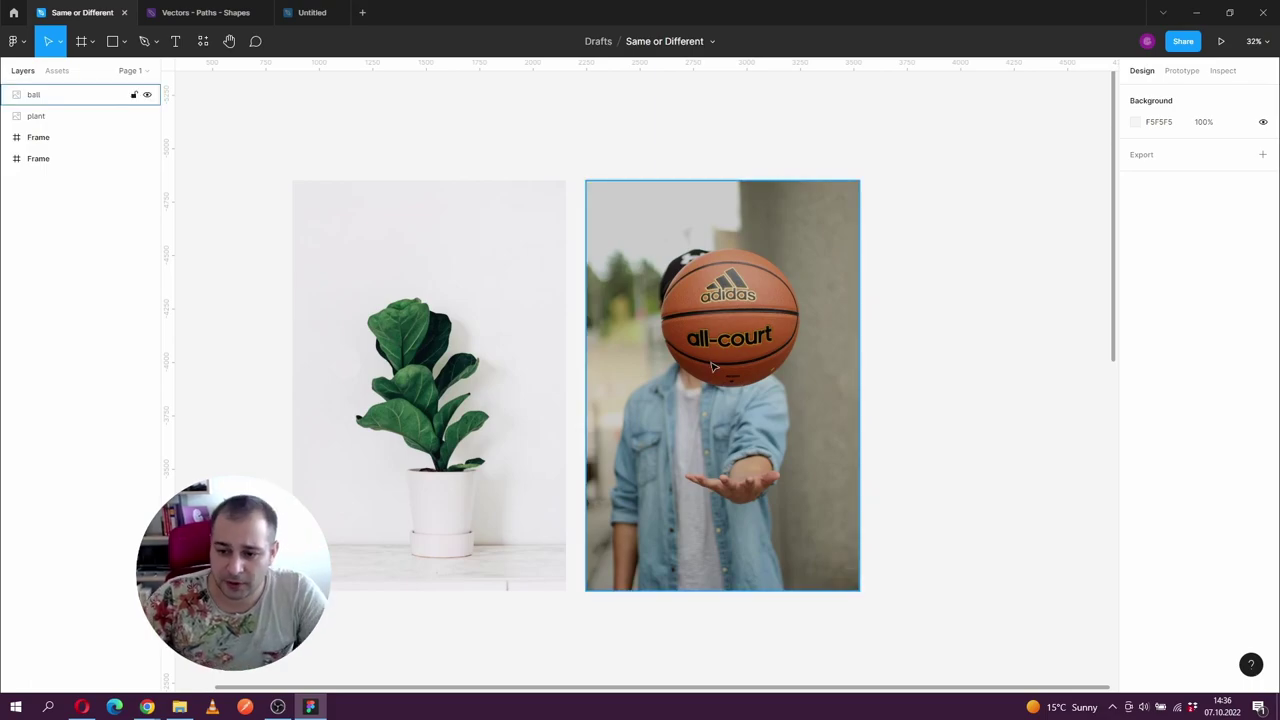
drag(697, 337, 609, 311)
scroll(617, 288, up, 2)
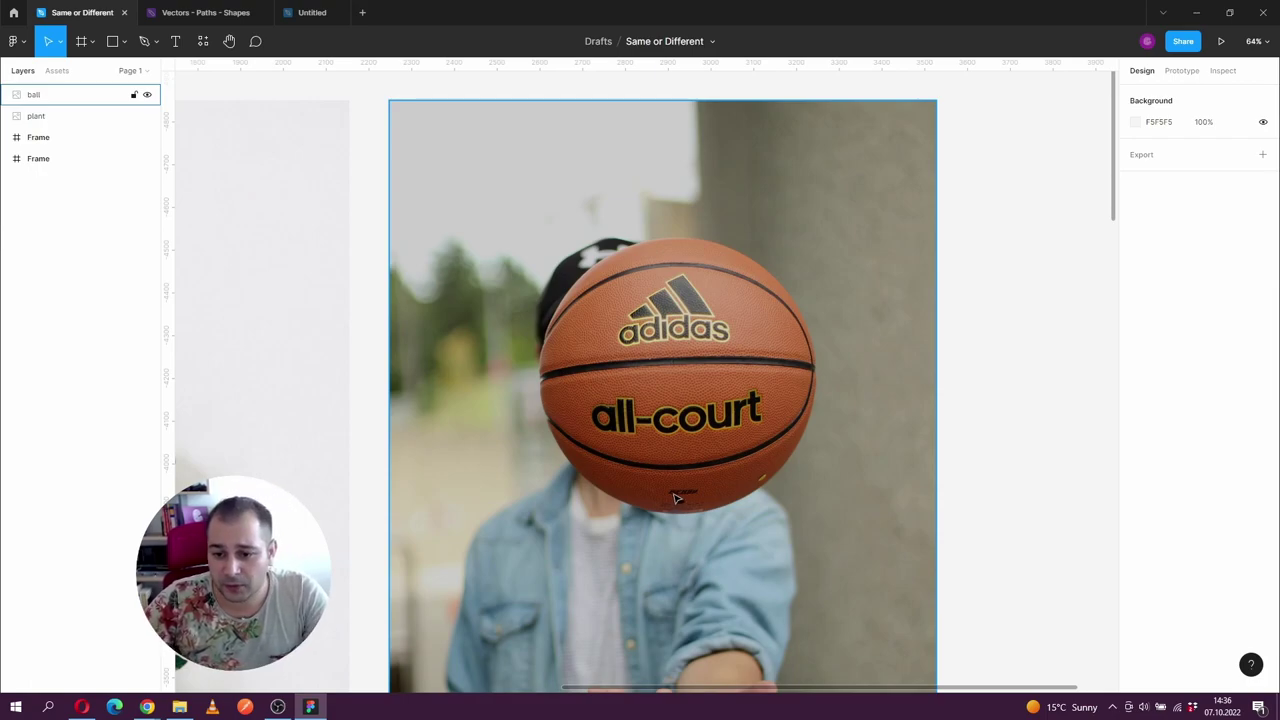
key(Escape)
click(153, 42)
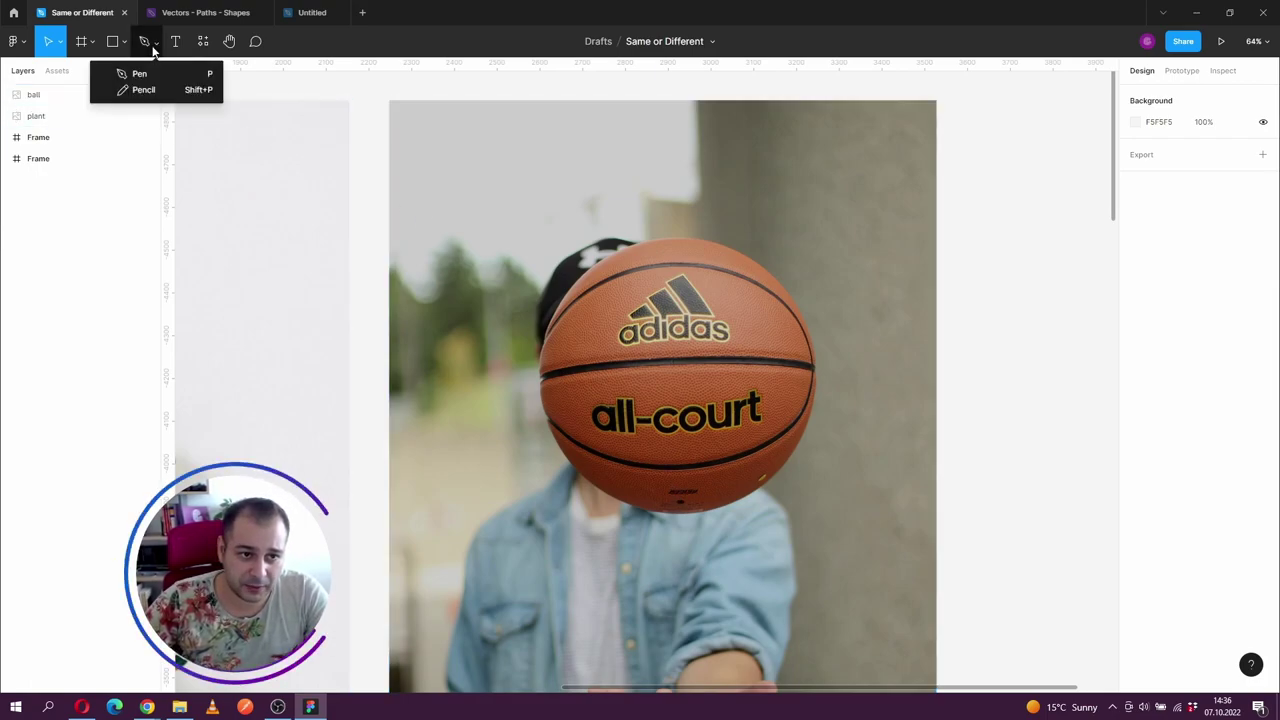
click(140, 74)
click(655, 250)
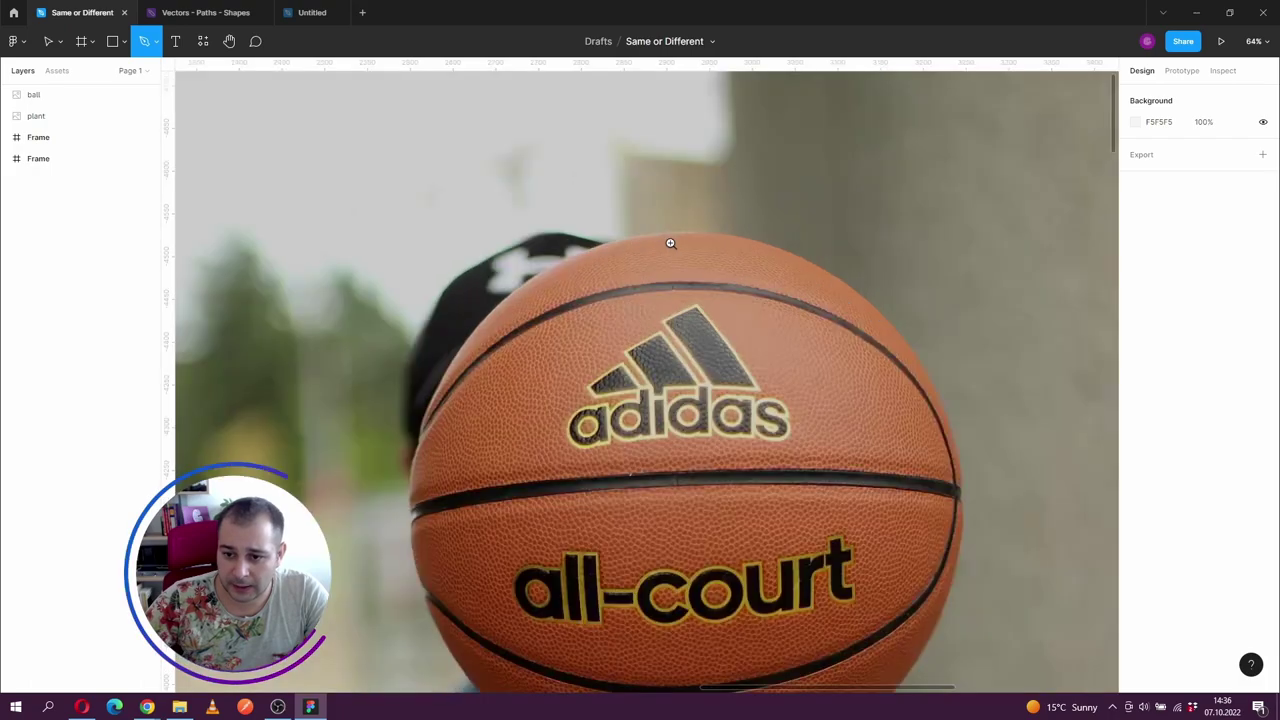
drag(669, 417, 635, 343)
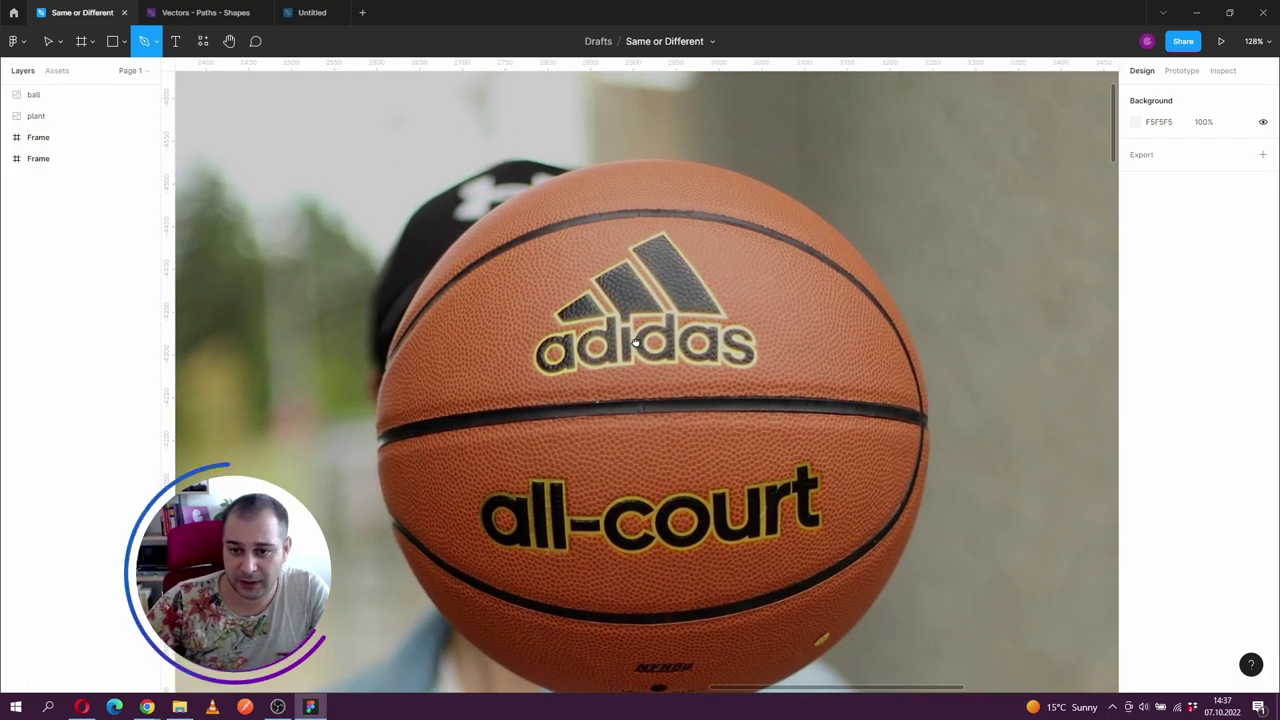
click(640, 159)
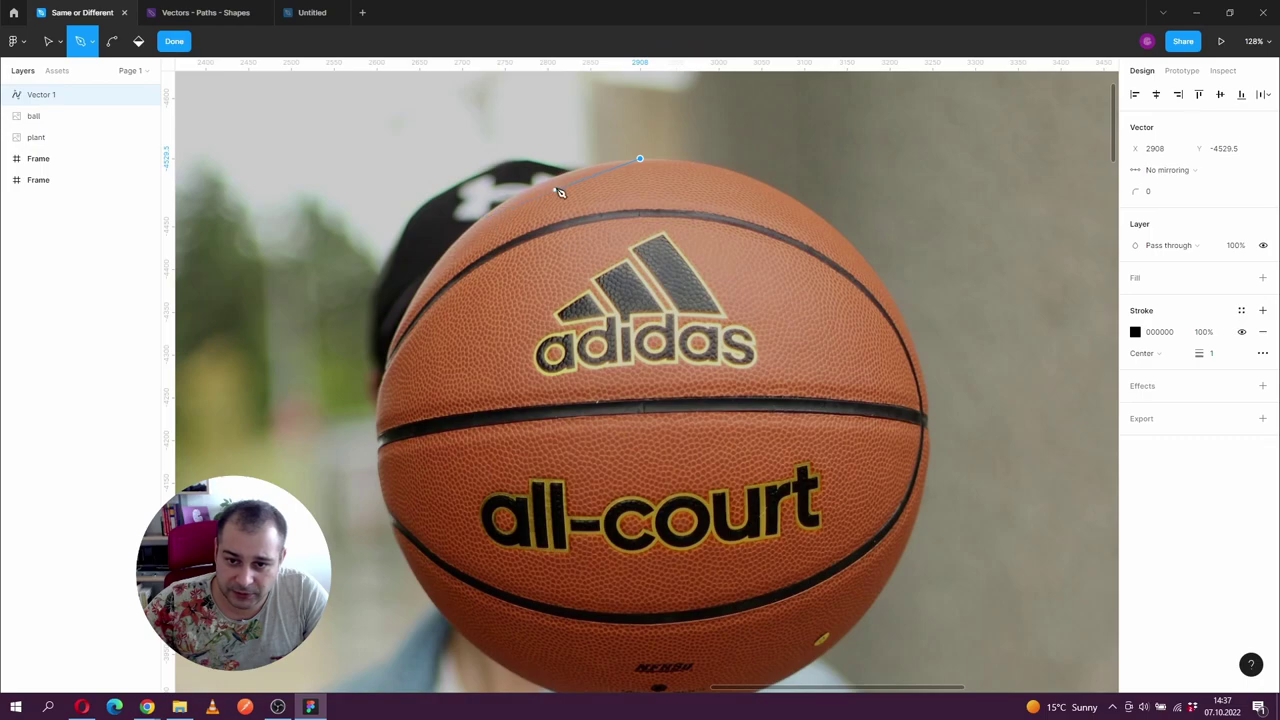
drag(463, 233, 402, 308)
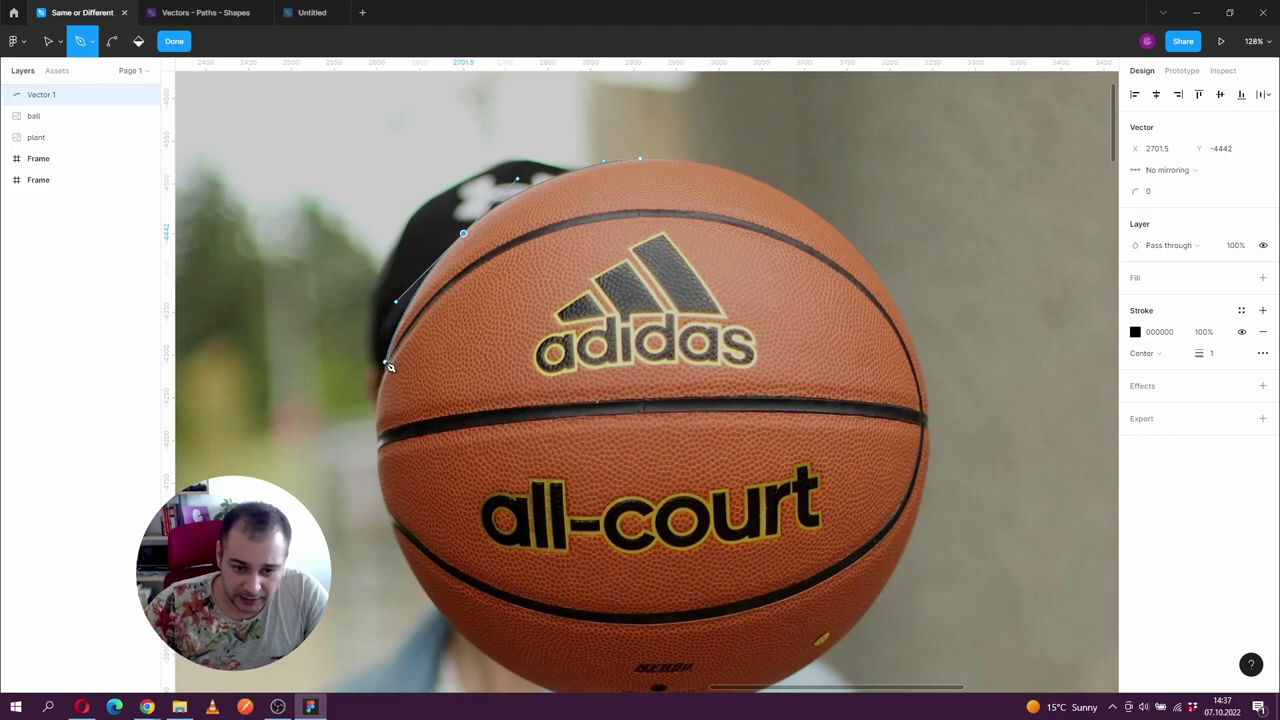
click(387, 363)
Continue the Pen path down the basketball's left edge to just below the thick middle seam
scroll(385, 363, up, 3)
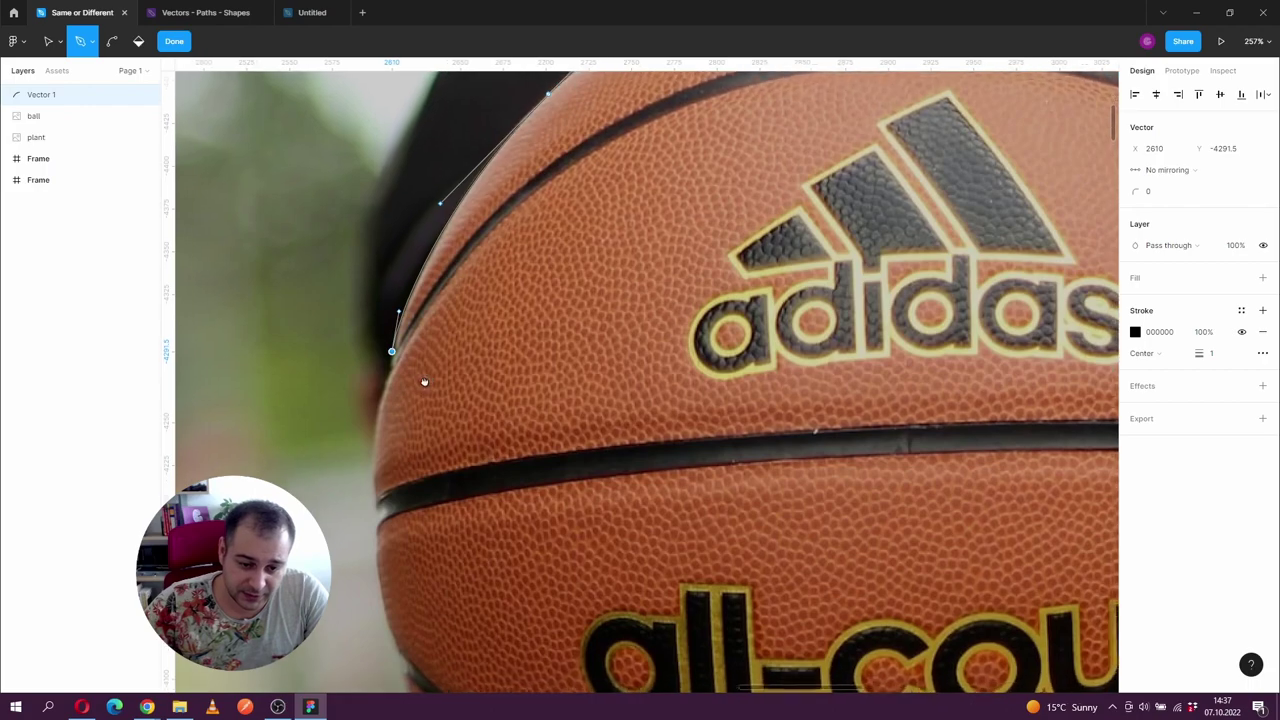
scroll(426, 380, up, 3)
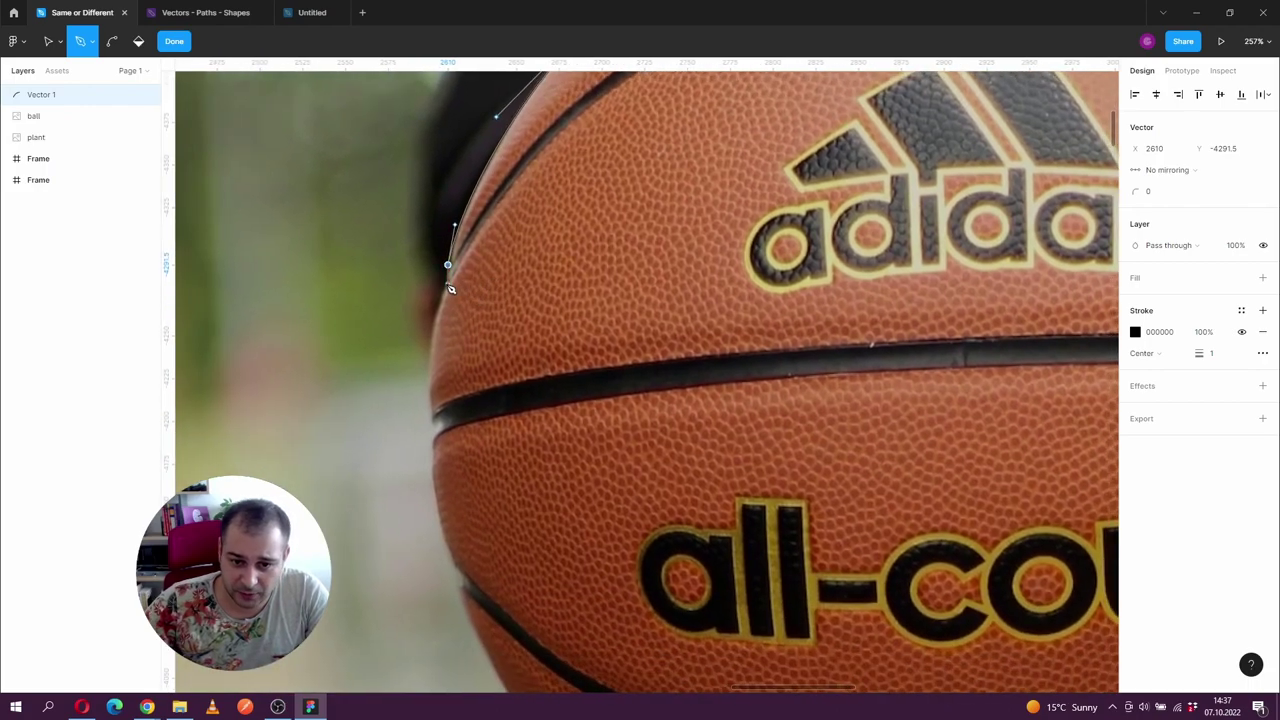
click(447, 284)
drag(447, 290, 443, 292)
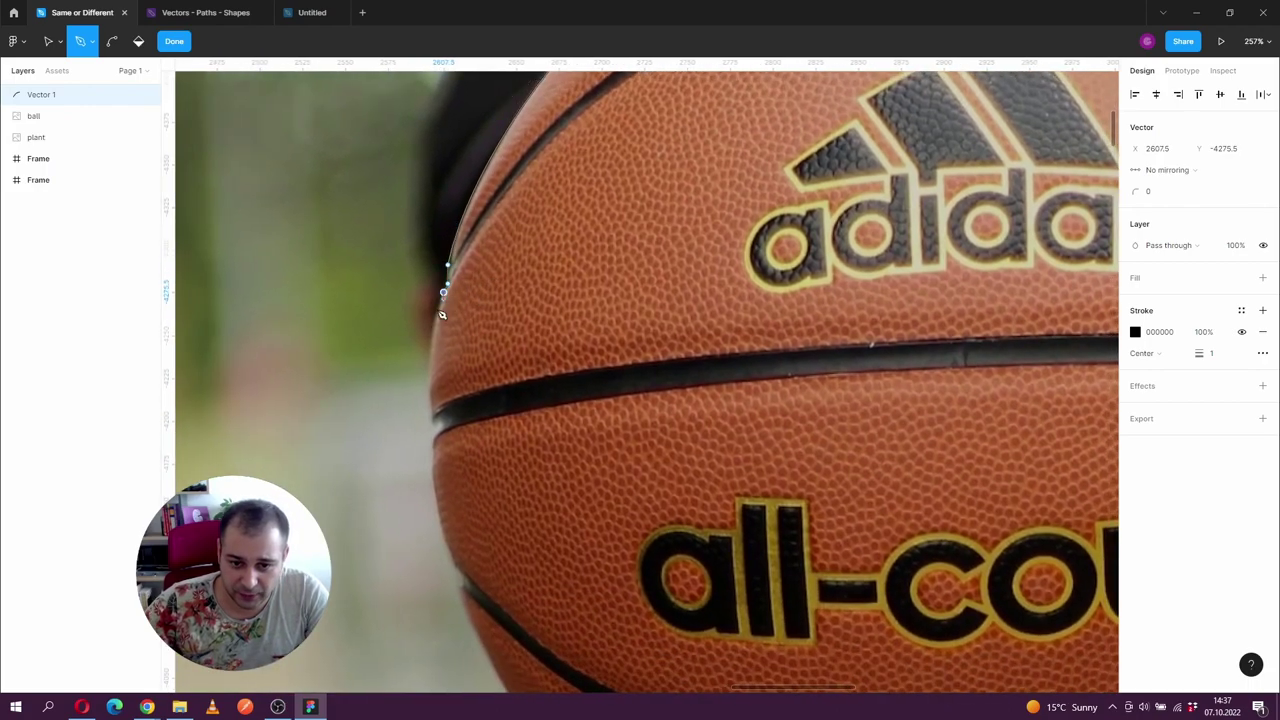
click(428, 381)
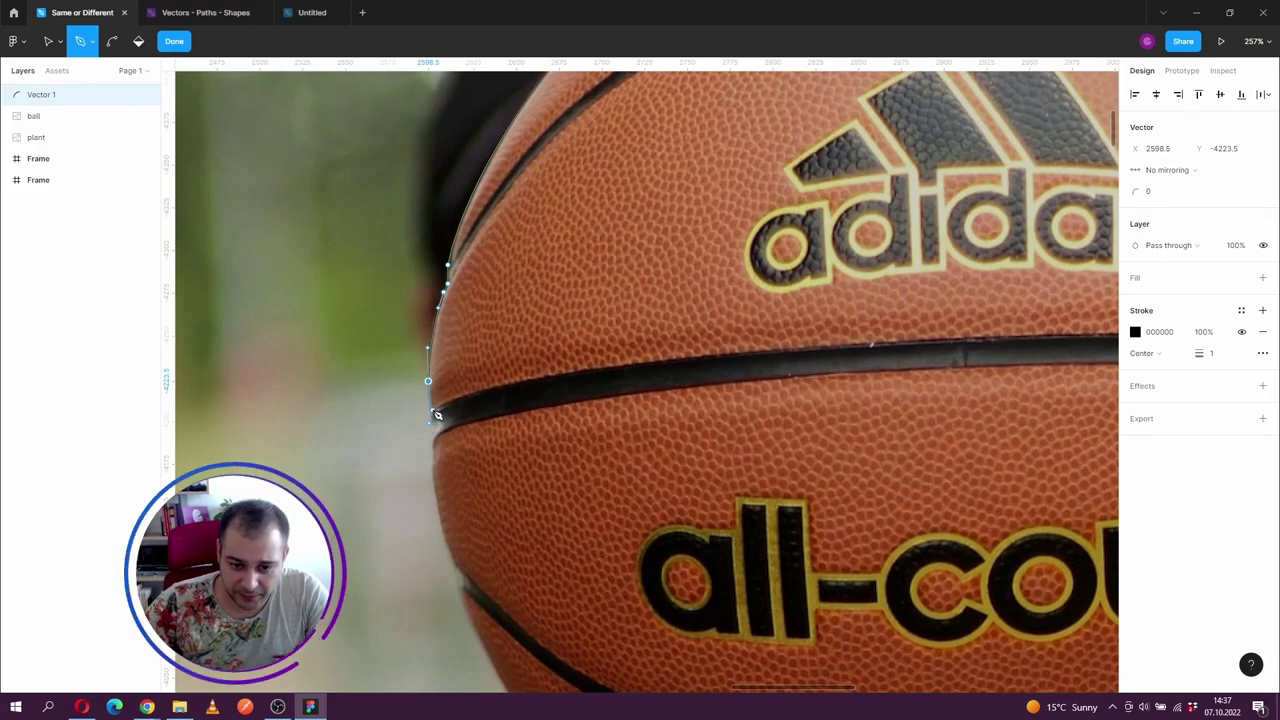
click(432, 443)
Extend the path along the ball's lower-left edge, around the end of the lower seam and slightly below it
scroll(435, 450, down, 5)
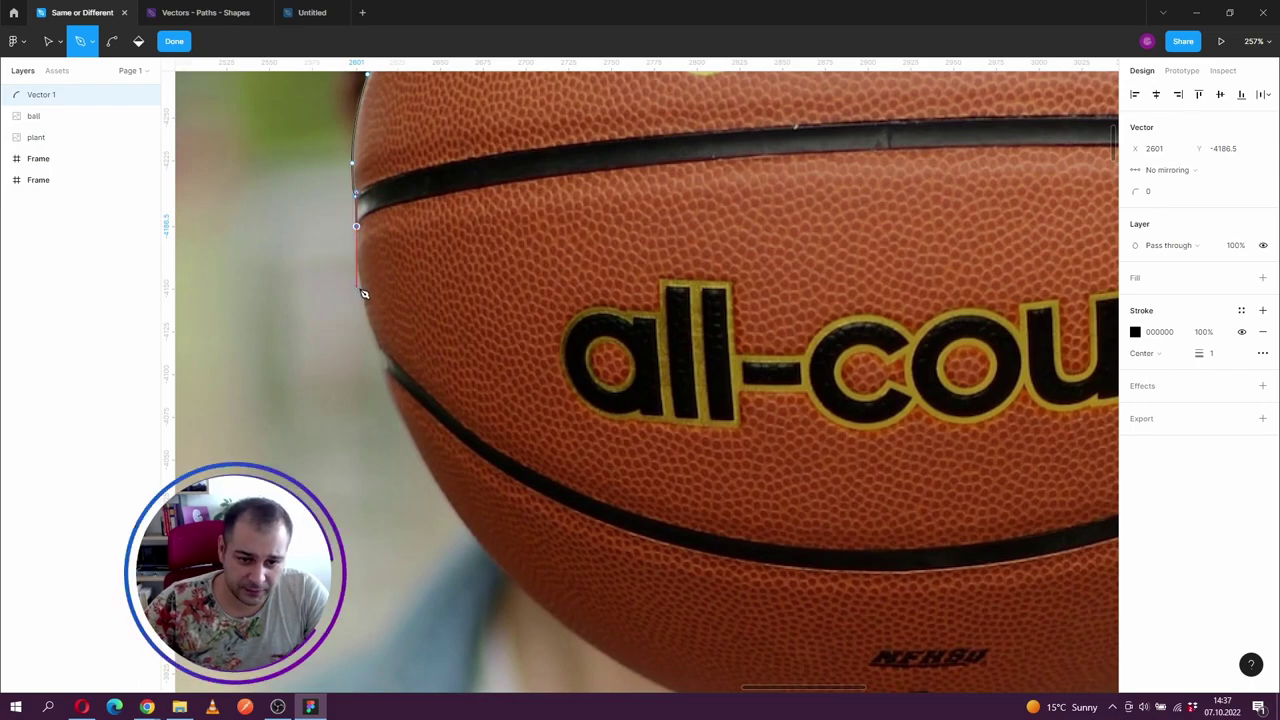
click(361, 290)
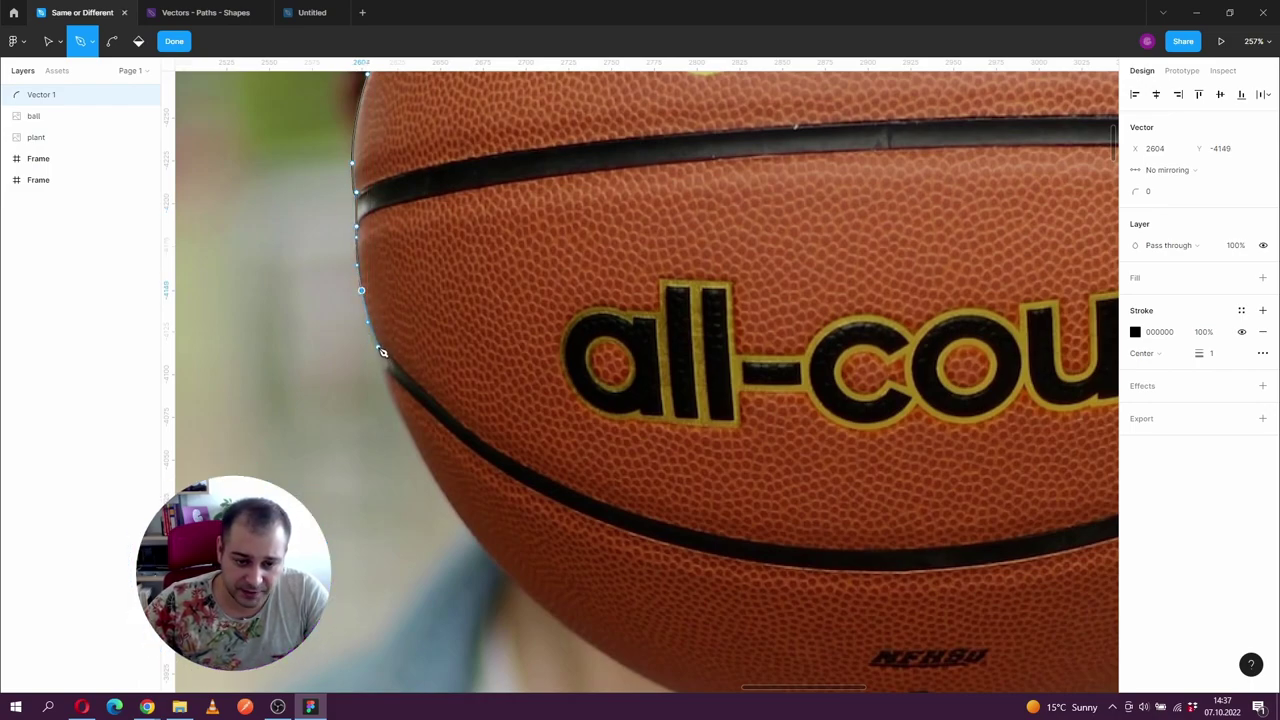
click(379, 348)
click(386, 364)
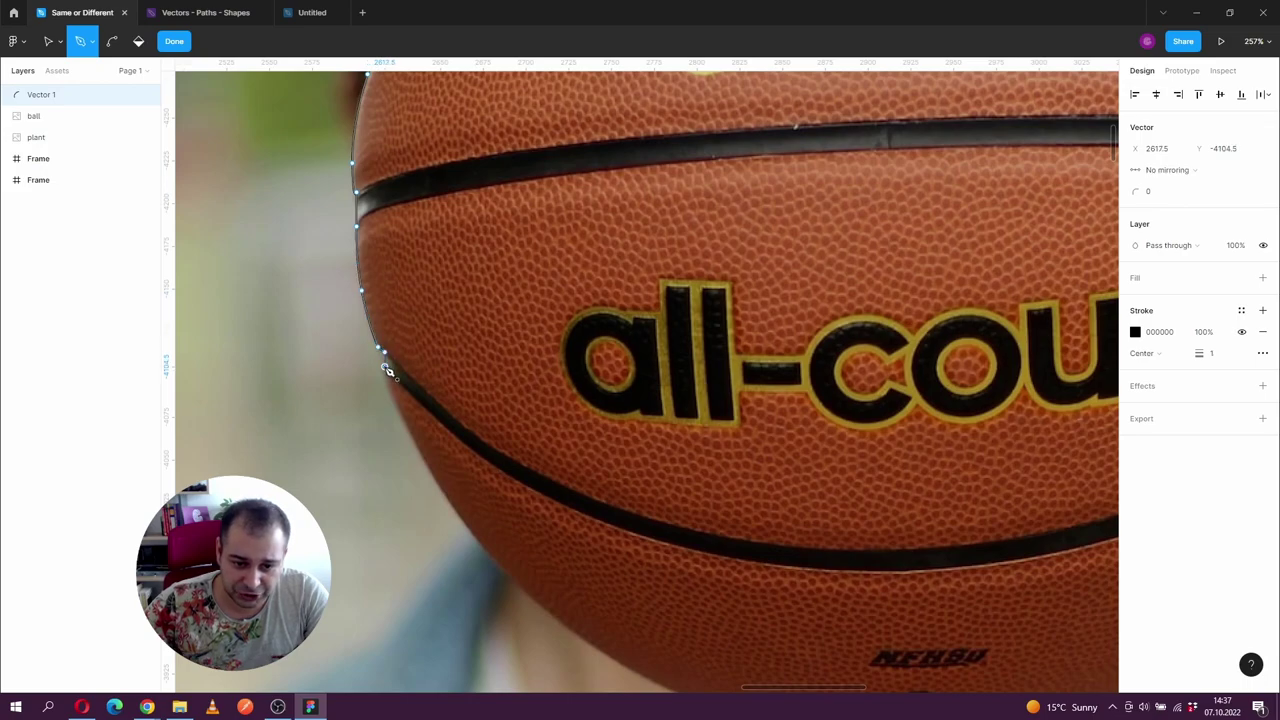
click(404, 435)
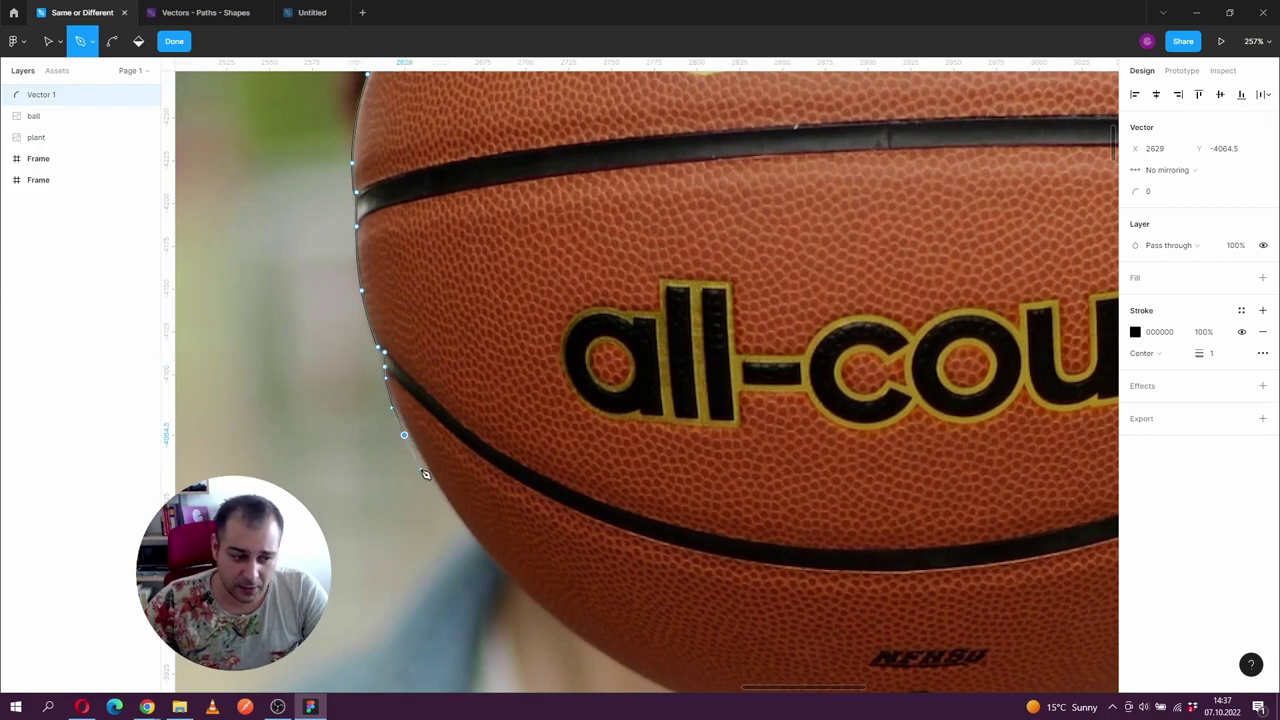
Nudge the path's last anchor point onto the ball's edge at X 2632
scroll(425, 442, up, 5)
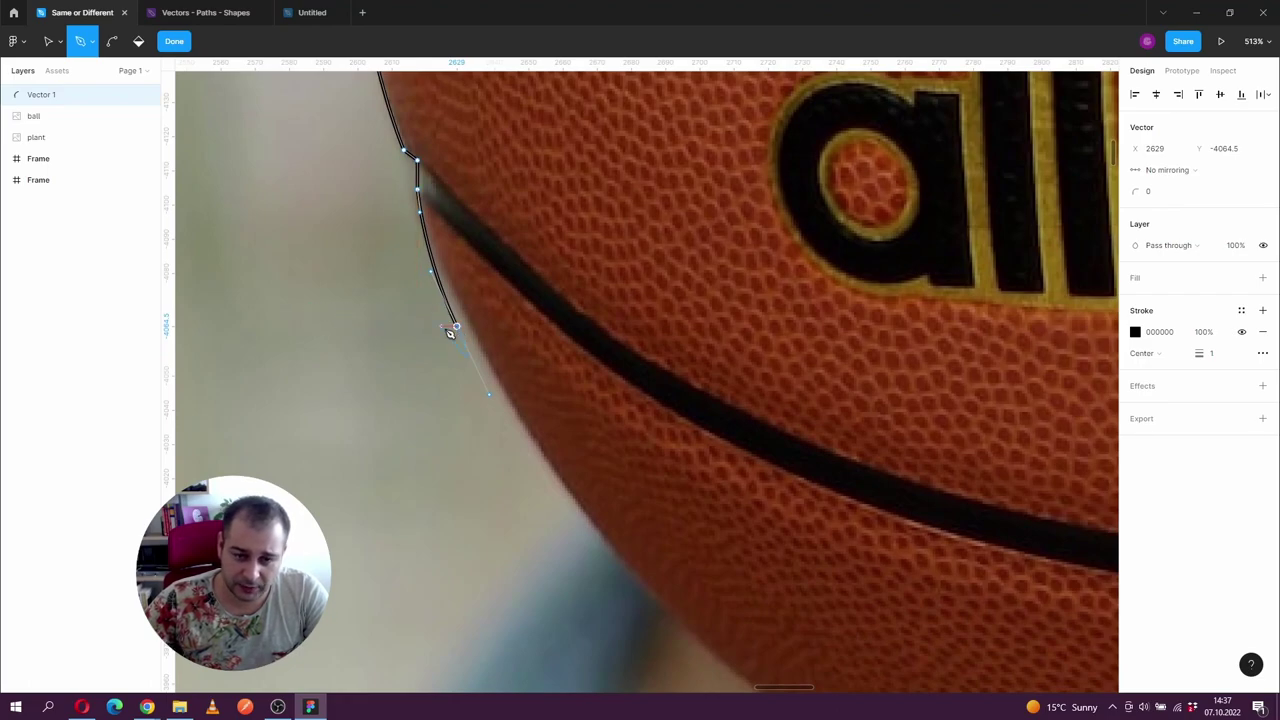
key(Right)
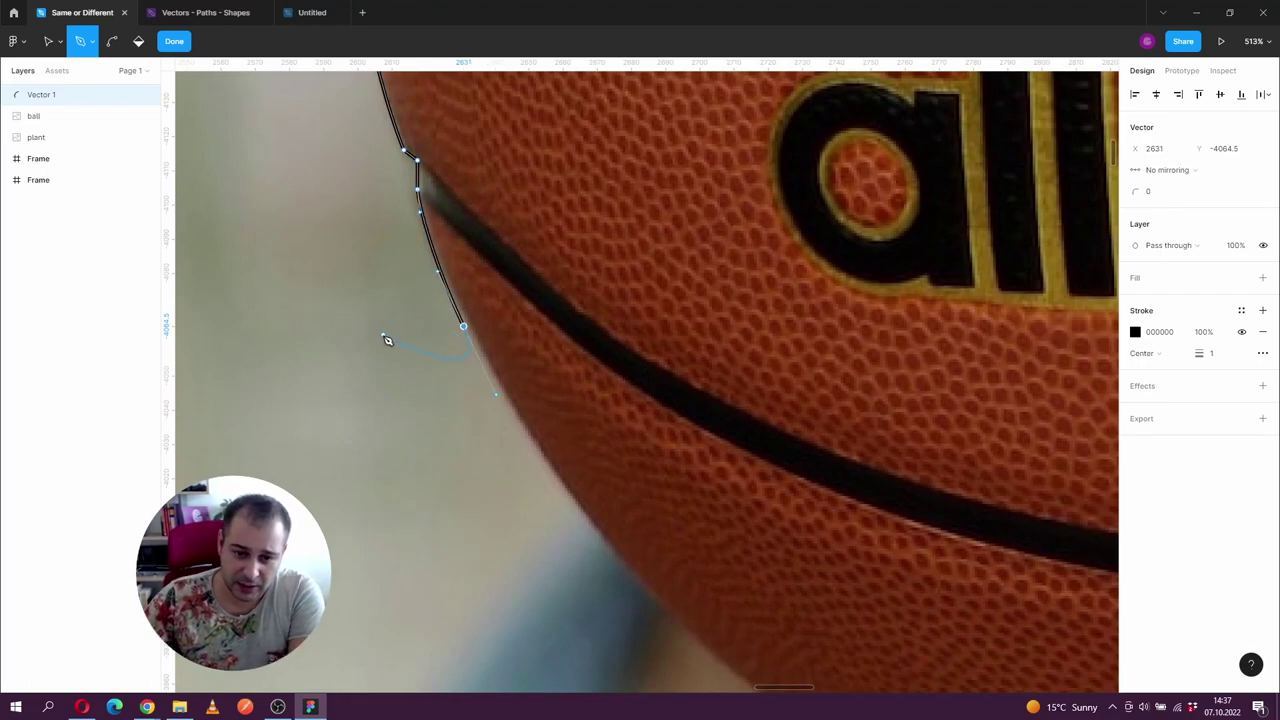
key(Right)
key(Right)
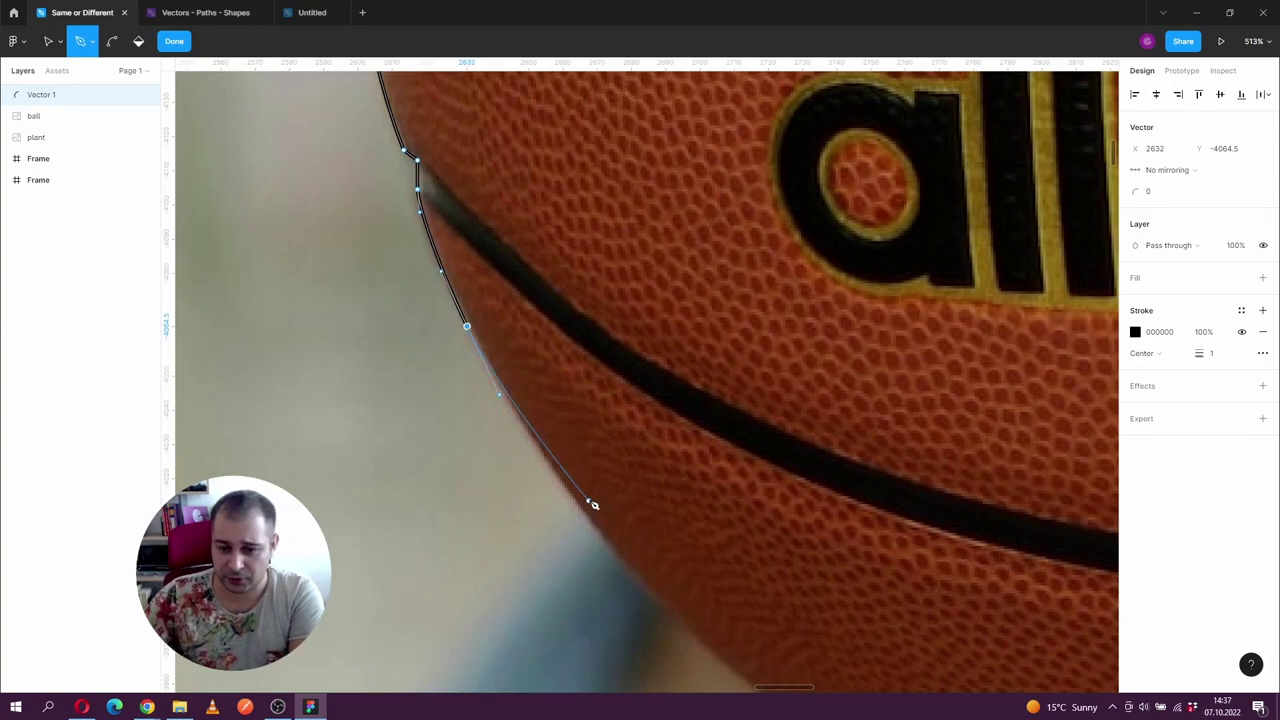
key(Right)
key(Left)
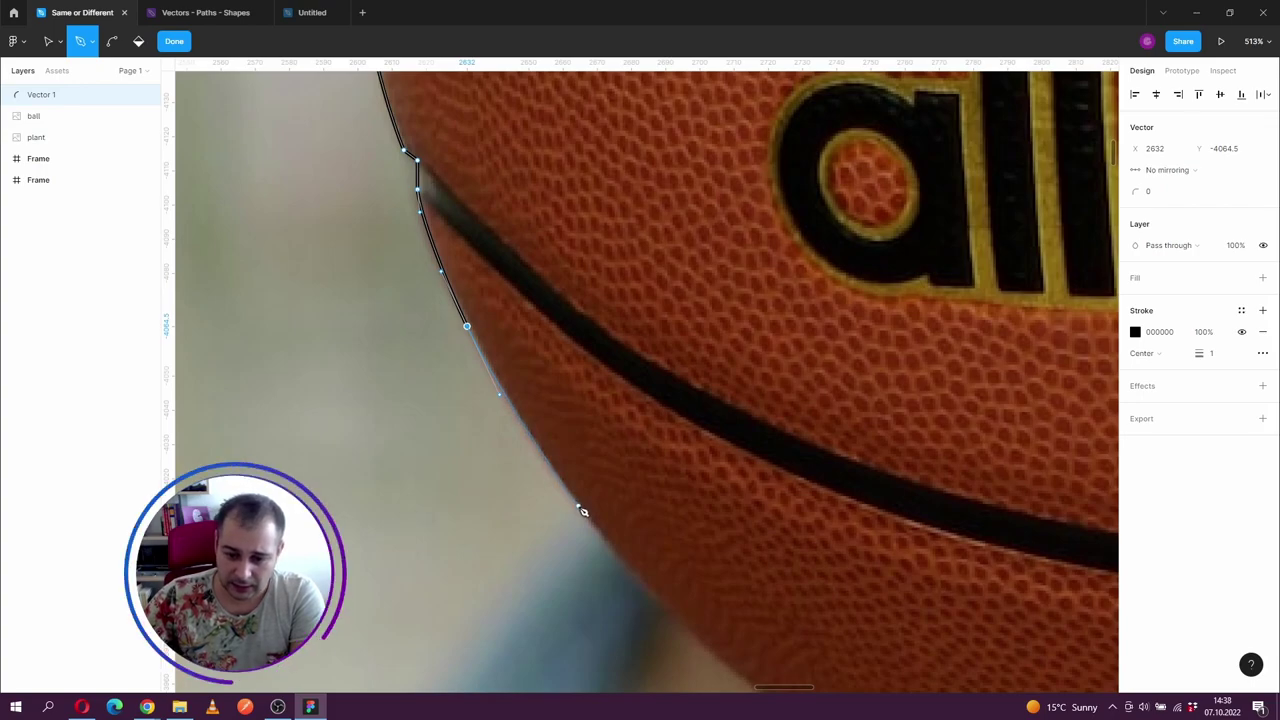
Continue the Pen path along the basketball's lower-left edge with curved anchor points as far as X 2818, Y -3902
click(579, 507)
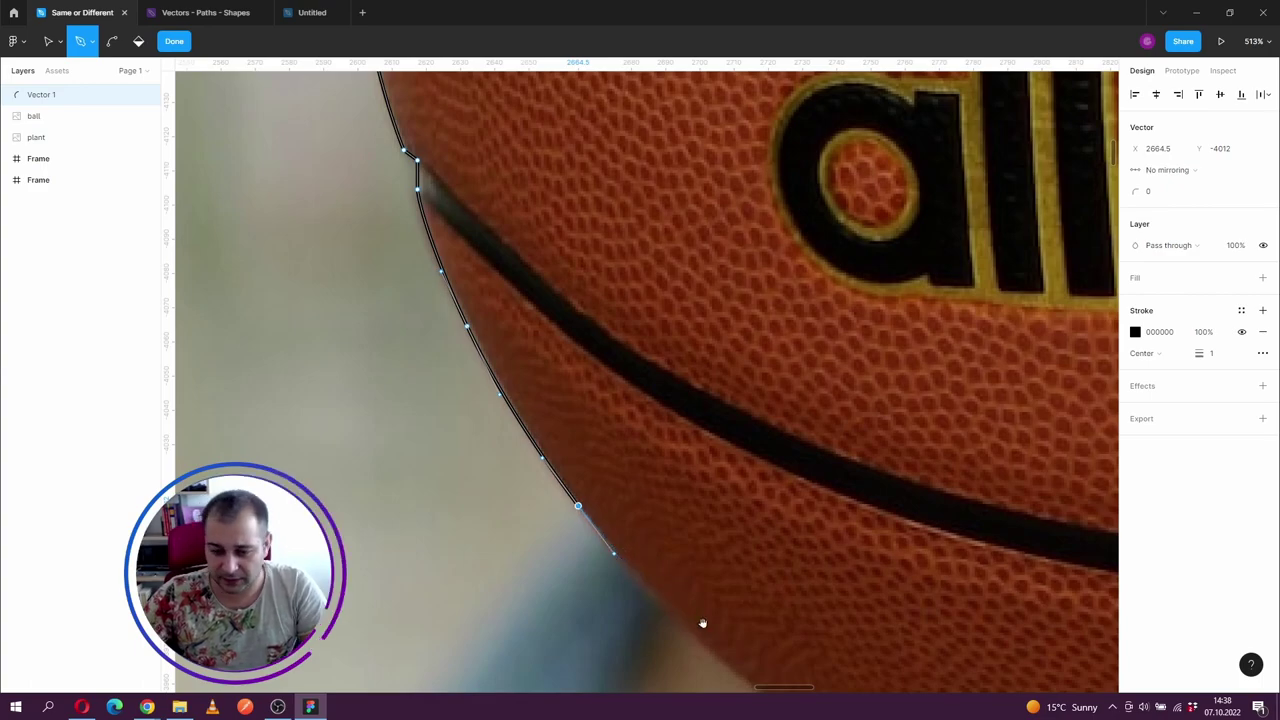
drag(703, 623, 551, 366)
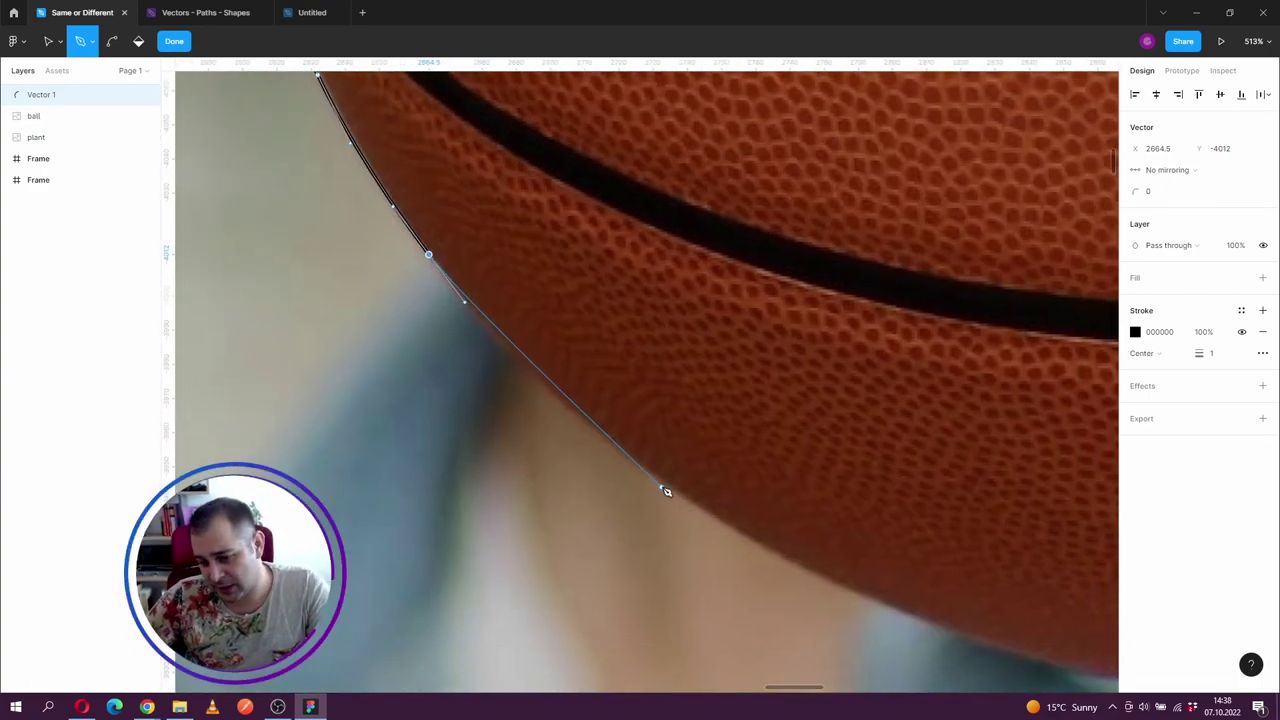
drag(668, 487, 770, 555)
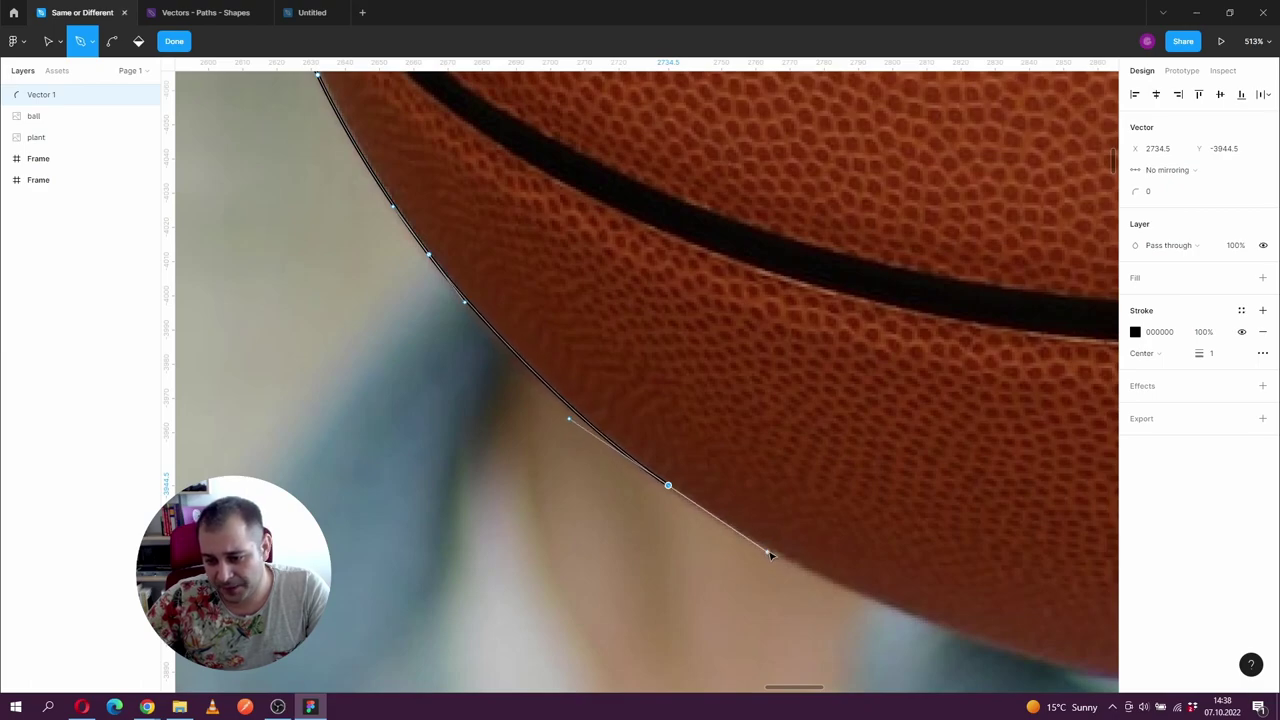
drag(840, 537, 526, 243)
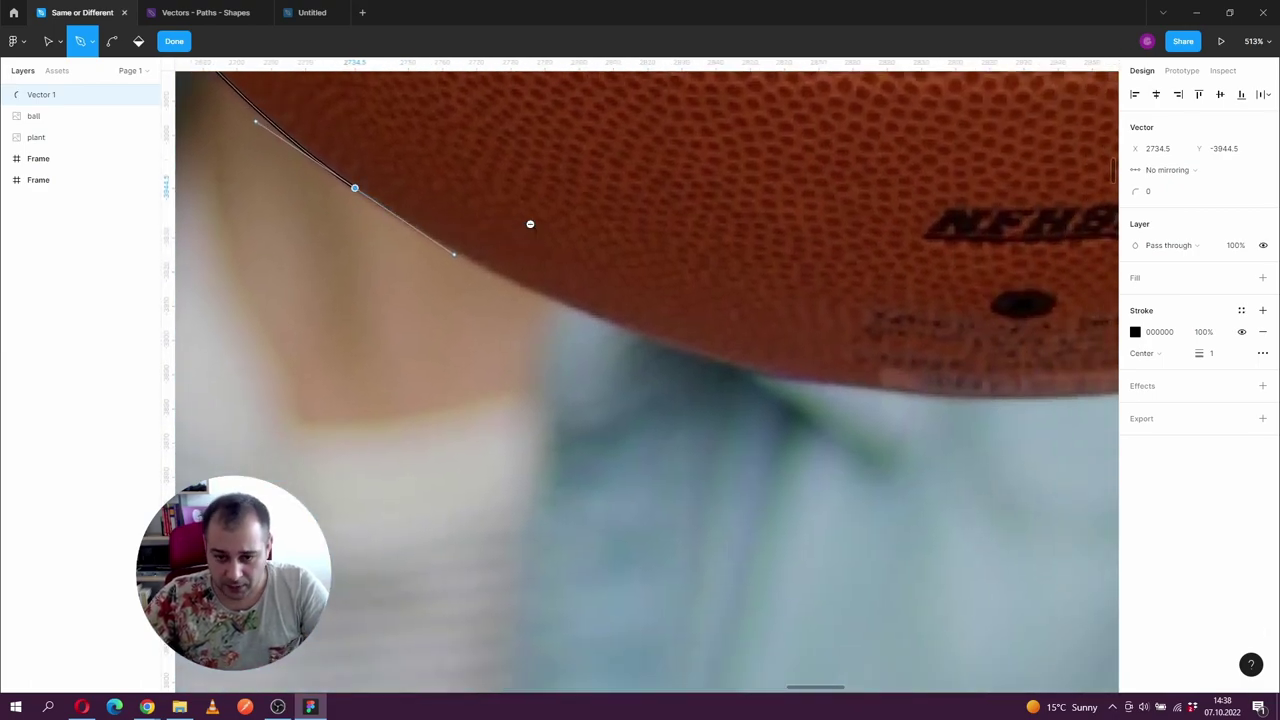
scroll(530, 224, down, 4)
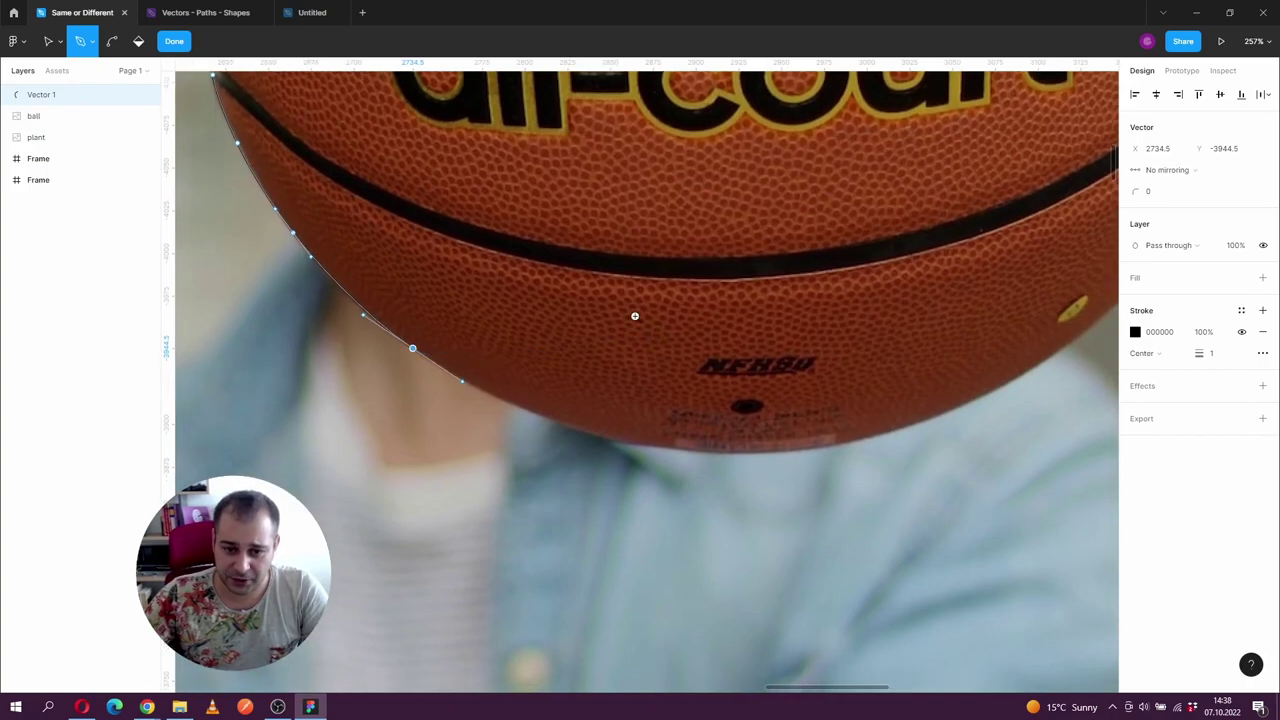
scroll(634, 316, down, 5)
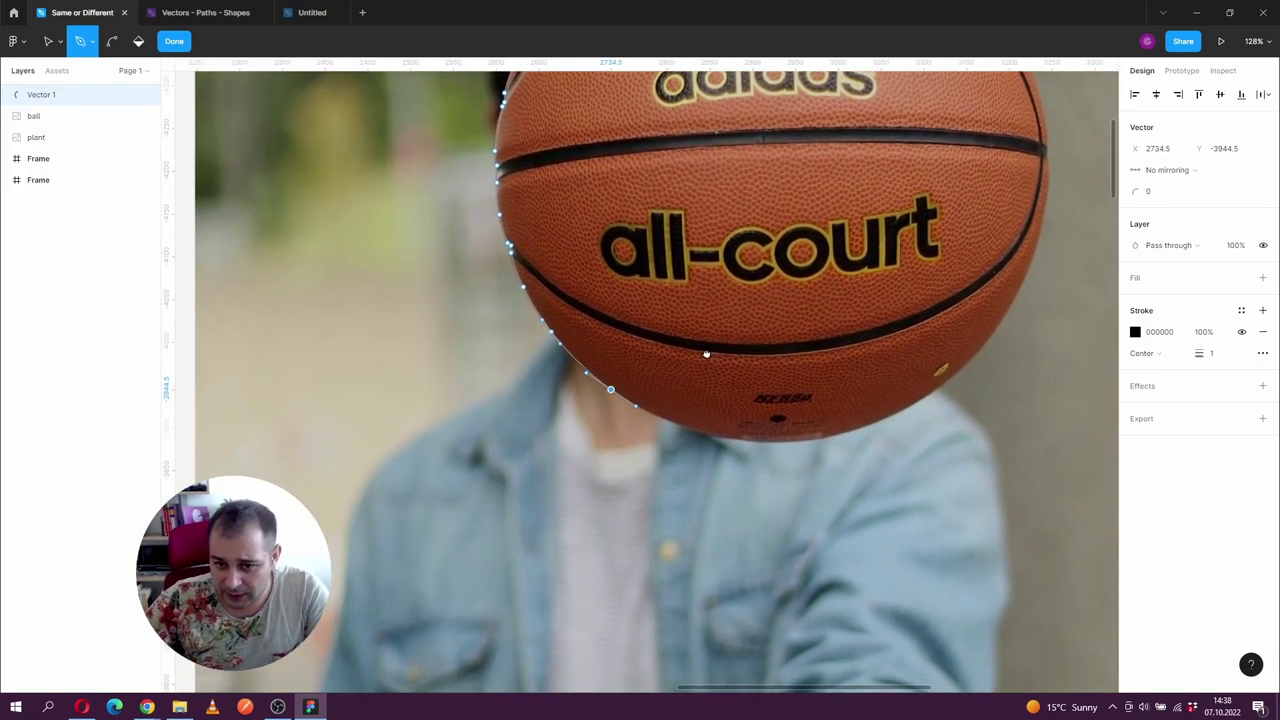
drag(706, 354, 650, 351)
scroll(604, 411, up, 3)
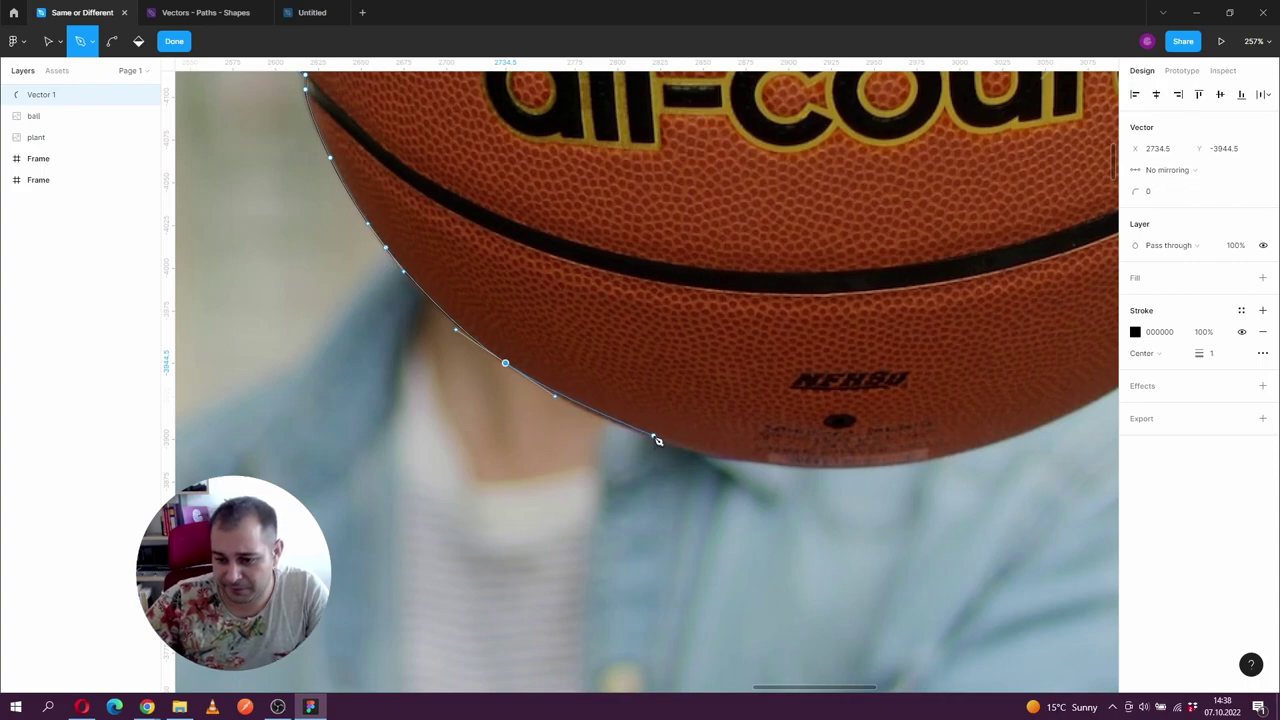
click(649, 437)
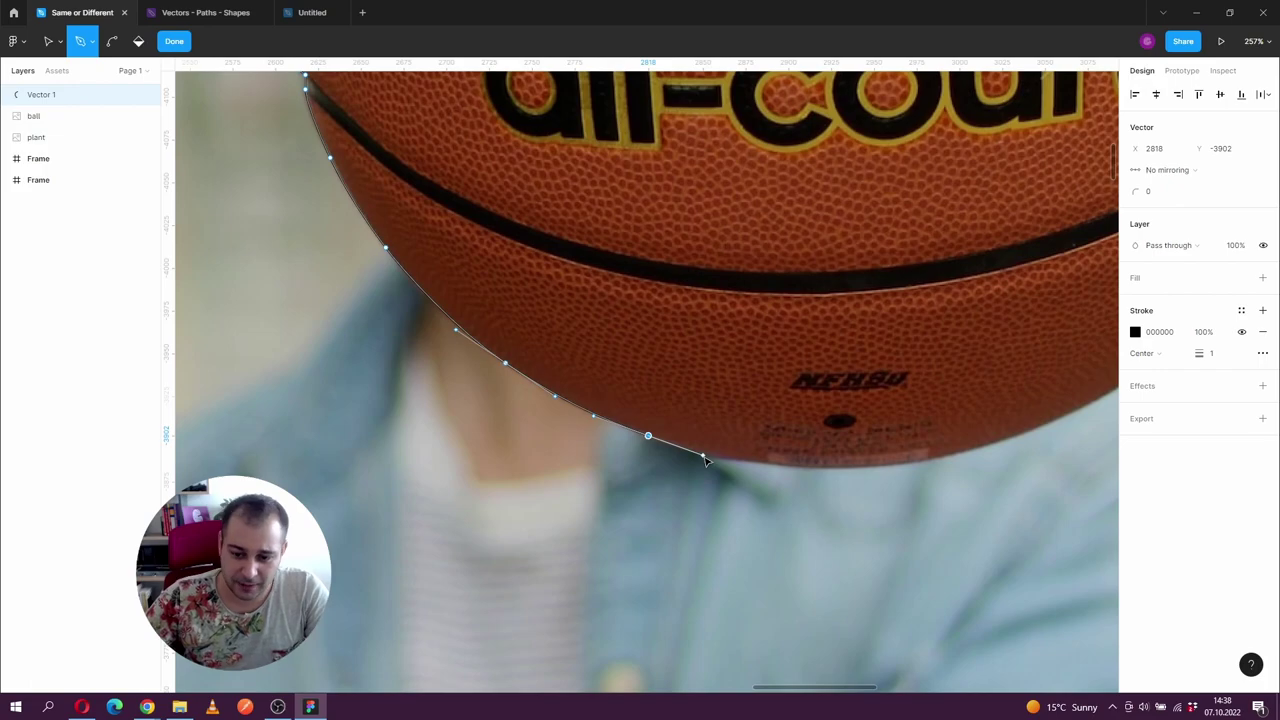
Reopen the outline for editing, resume the Pen path from its end point, and add a curved point on the ball's underside at X 2885.5
key(Escape)
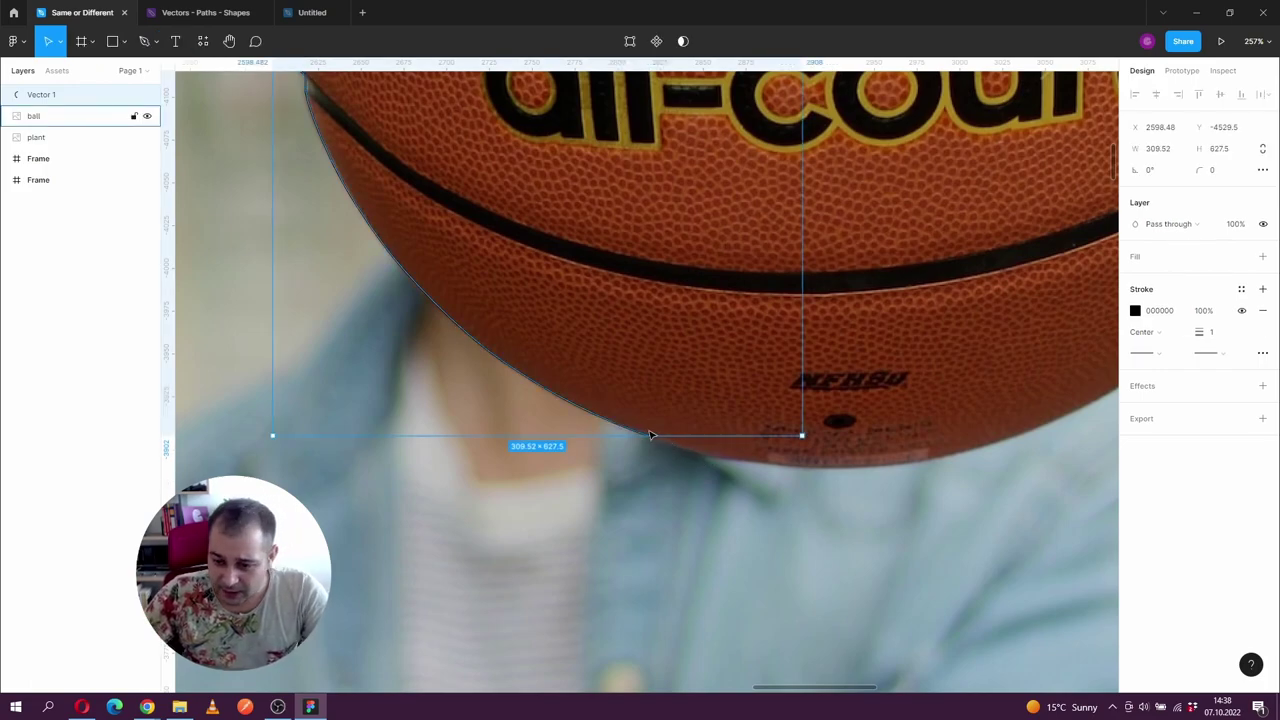
scroll(650, 436, up, 5)
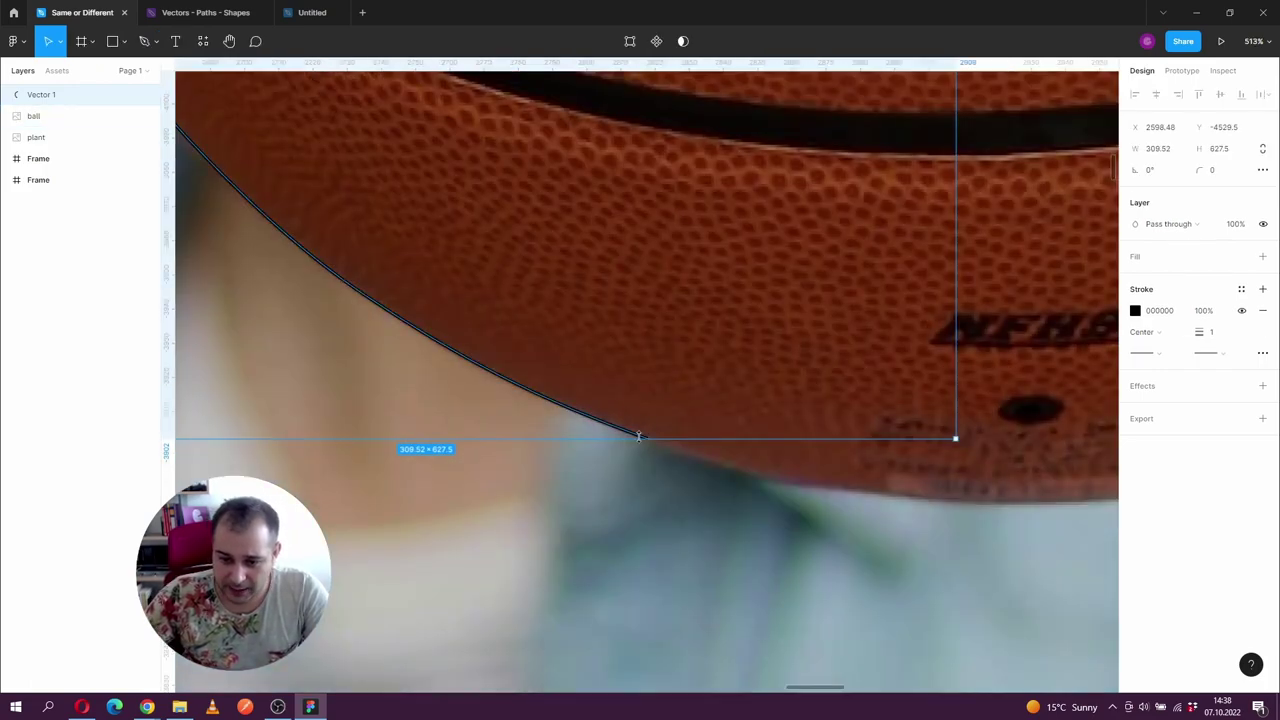
double_click(639, 436)
click(648, 440)
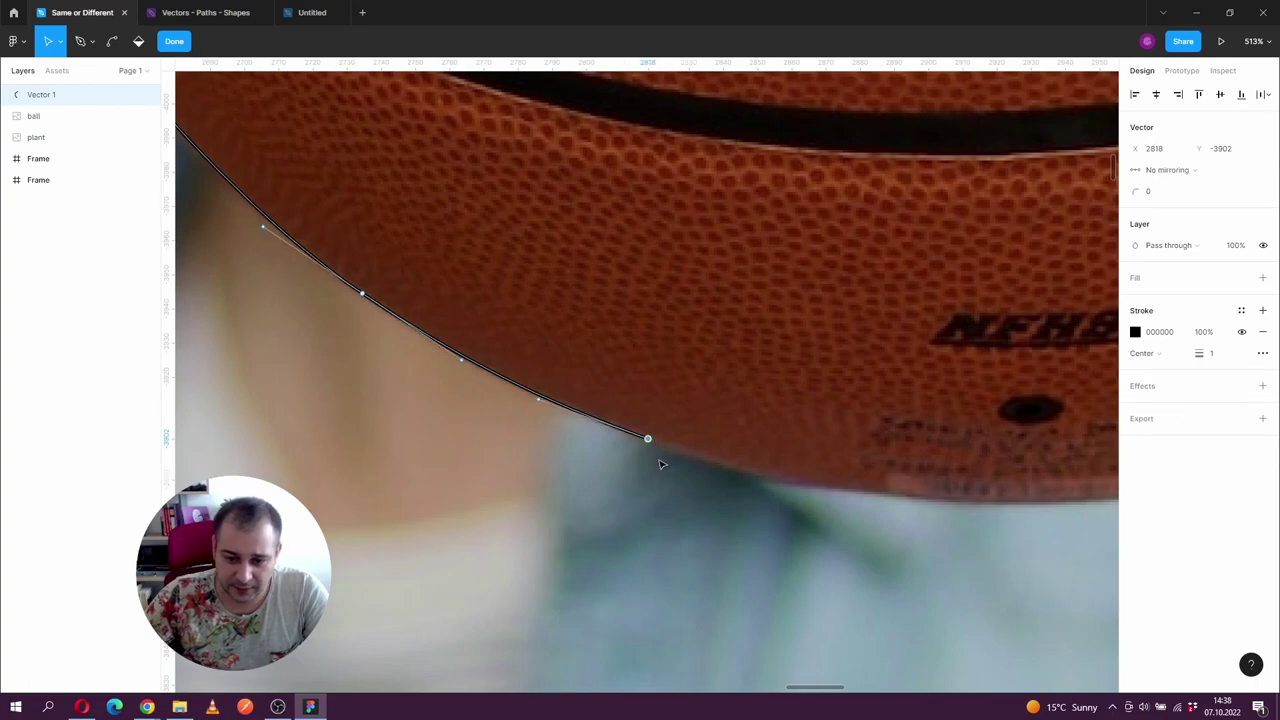
key(p)
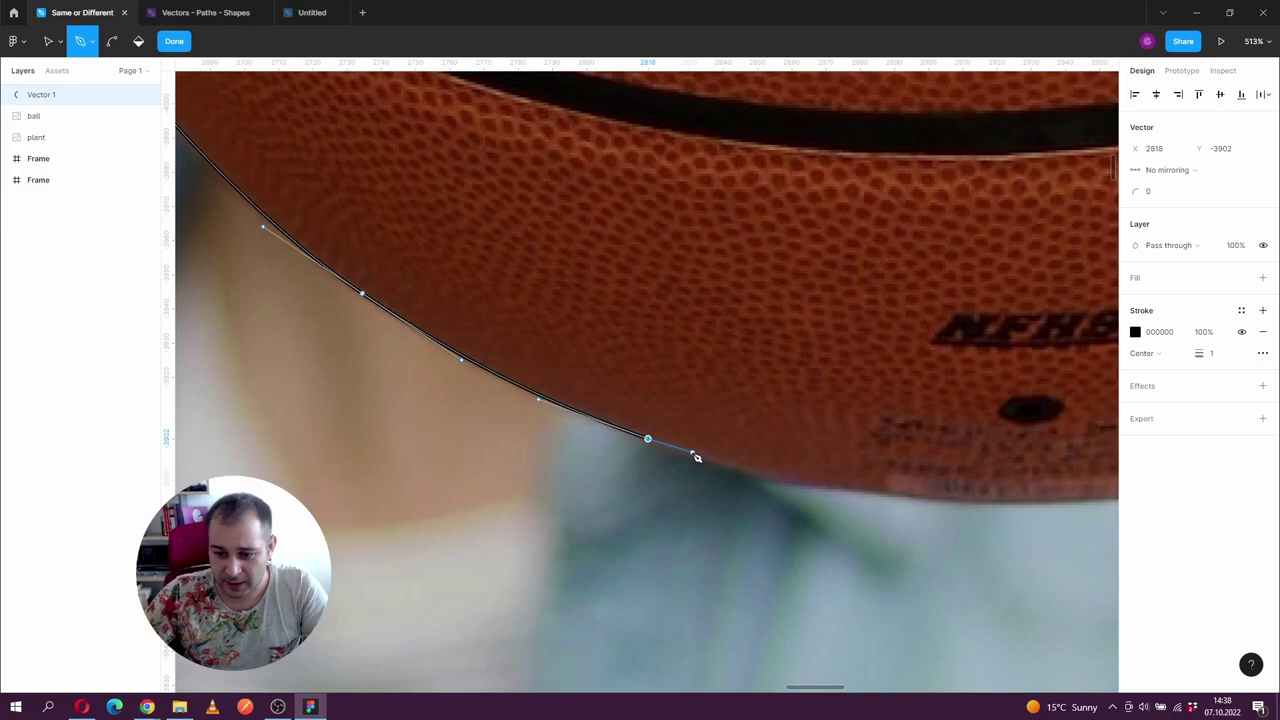
click(878, 498)
Extend the path along the ball's bottom edge with curved points at X 2958 and X 3087
drag(903, 498, 277, 434)
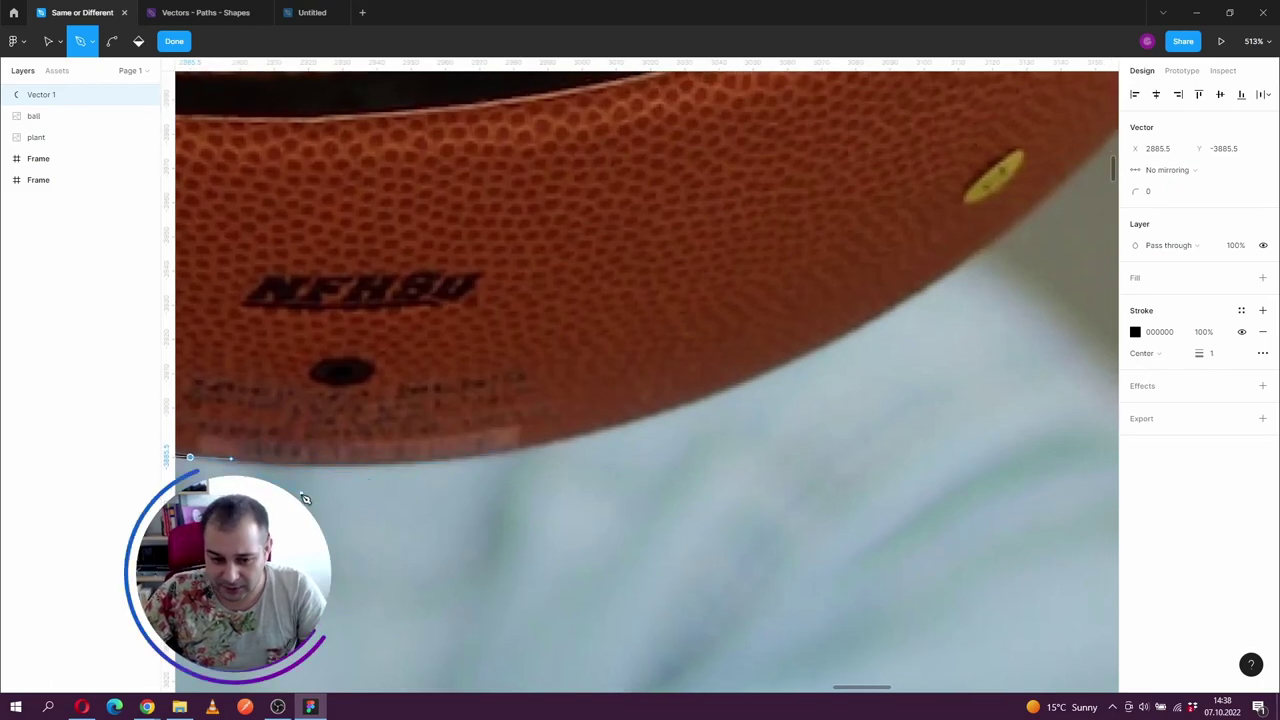
drag(382, 490, 515, 500)
click(516, 466)
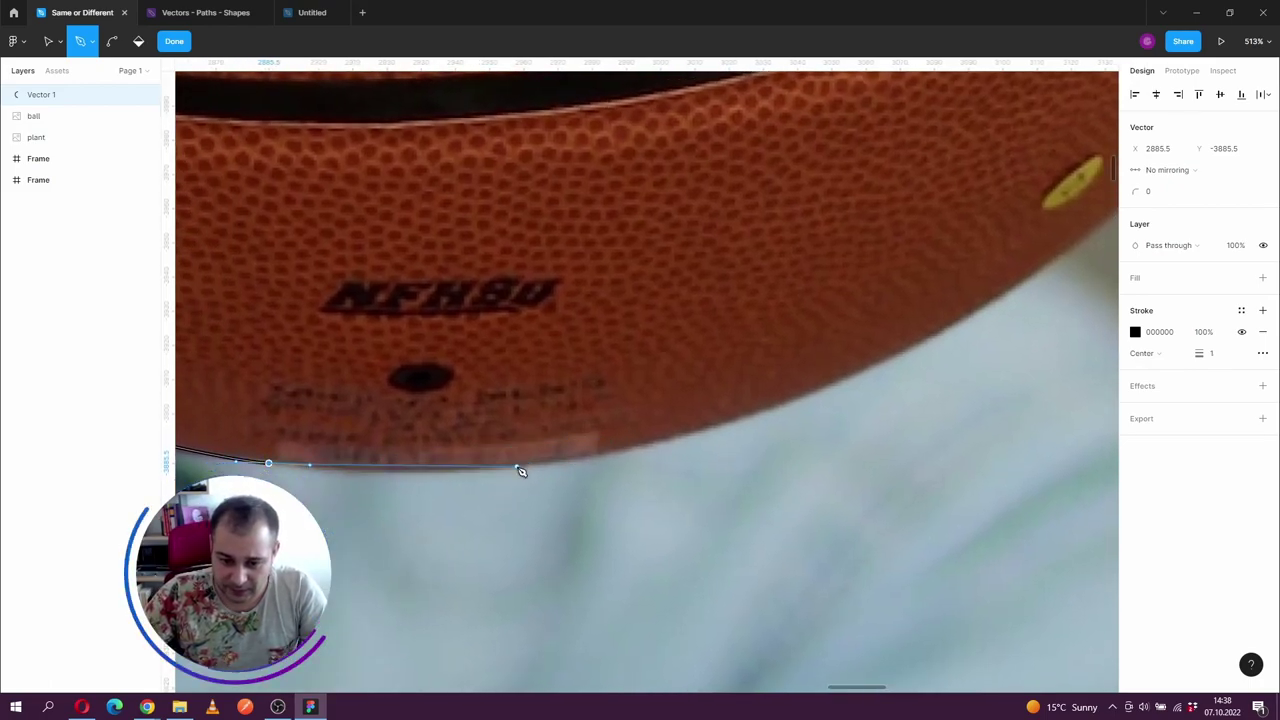
drag(594, 467, 616, 461)
scroll(620, 427, down, 5)
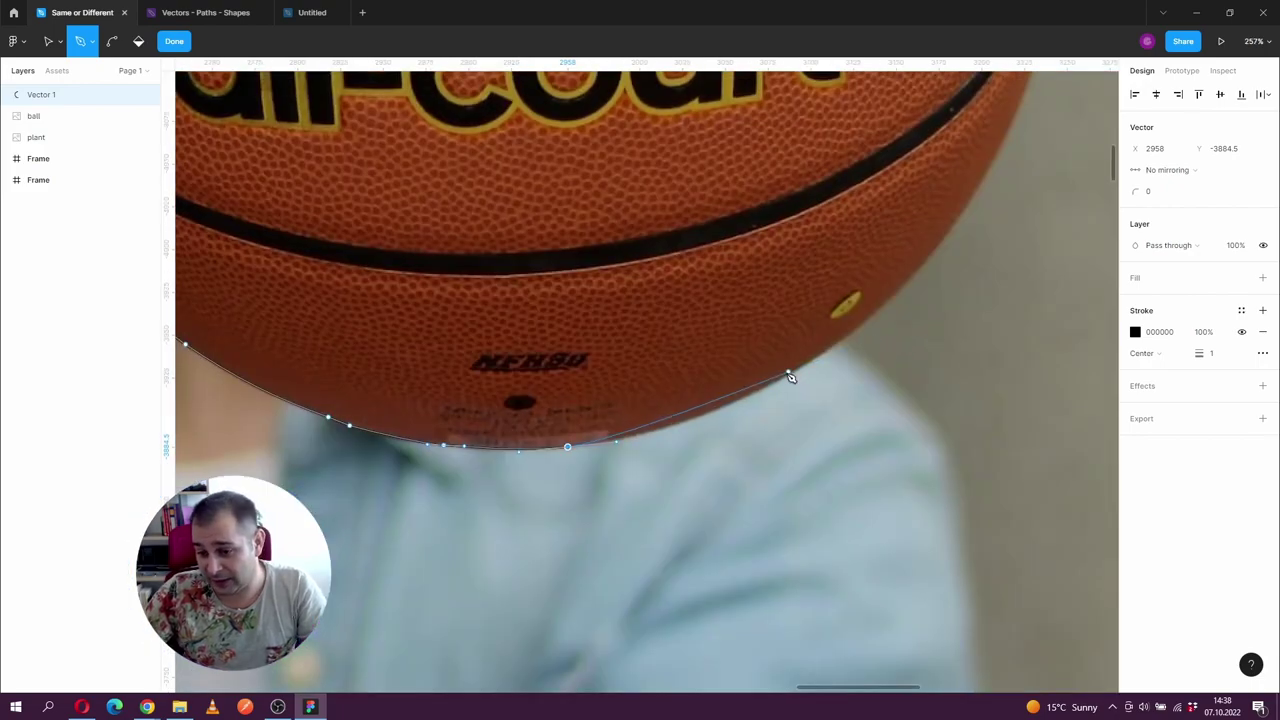
drag(788, 373, 838, 354)
Trace the ball's lower-right edge upward with curved points at X 3178, Y -4007 and X 3233, Y -4114.5
scroll(896, 305, up, 5)
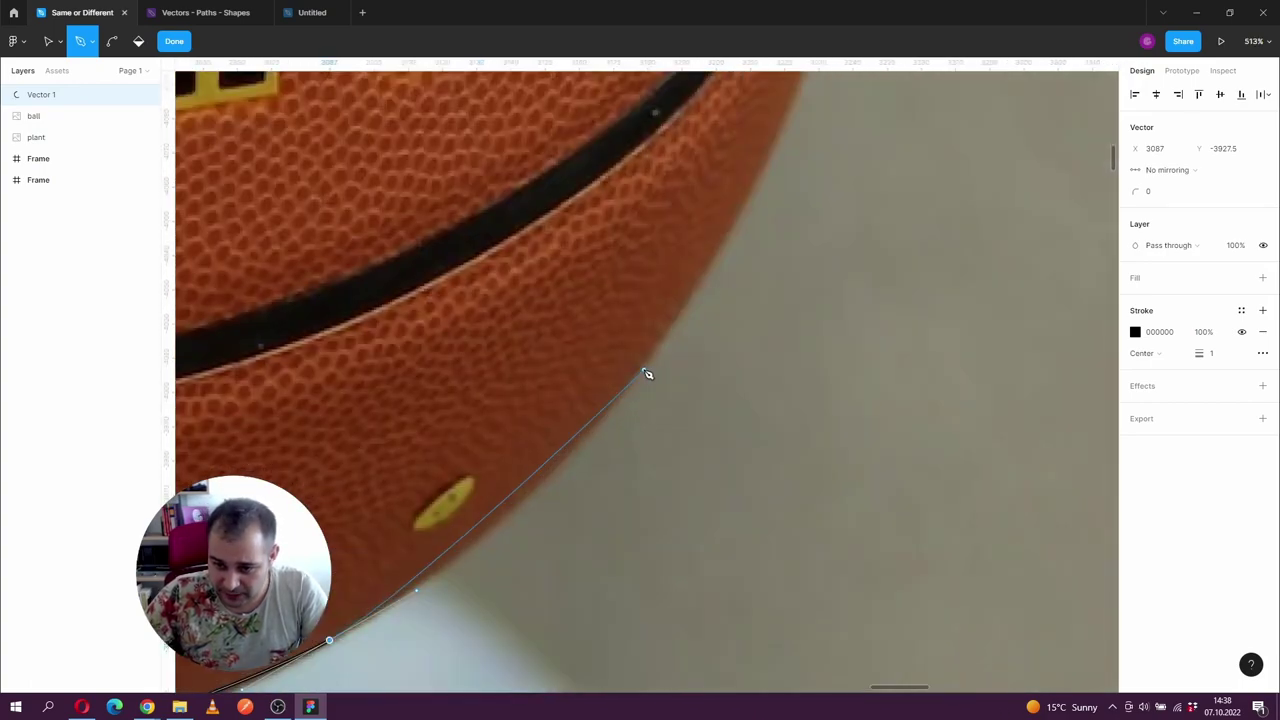
drag(641, 369, 720, 260)
drag(806, 149, 680, 577)
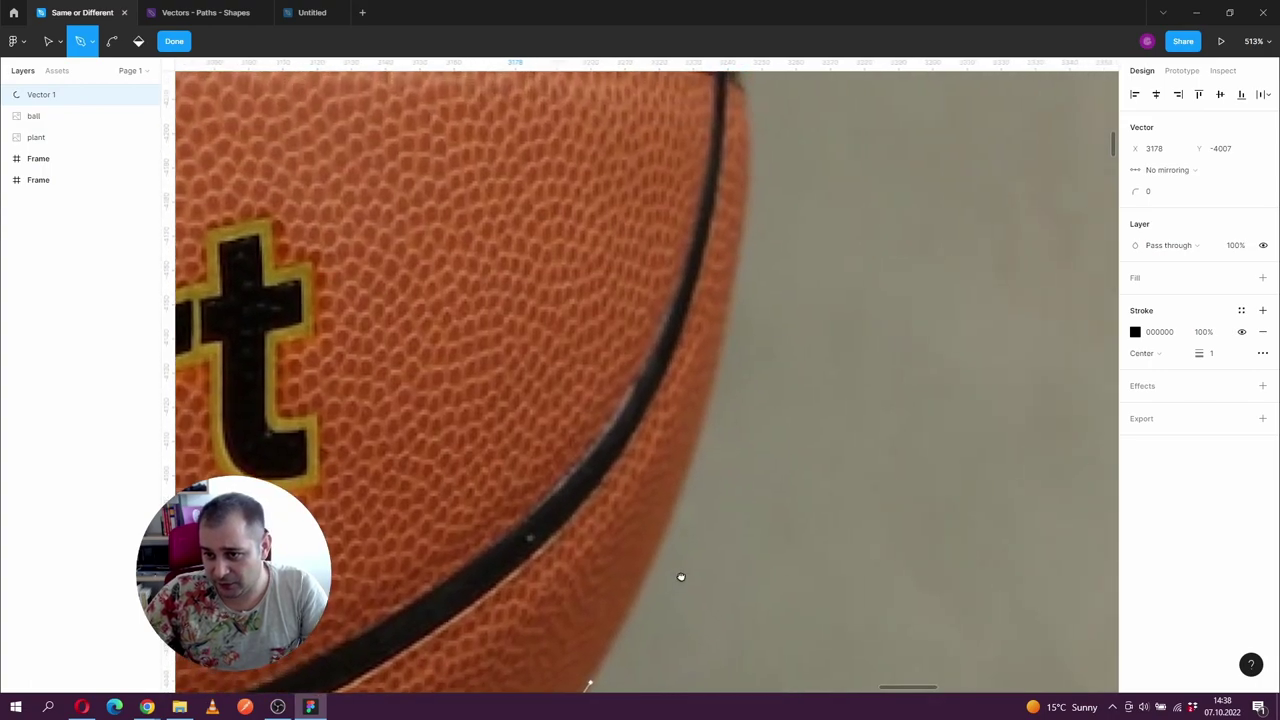
drag(706, 531, 674, 429)
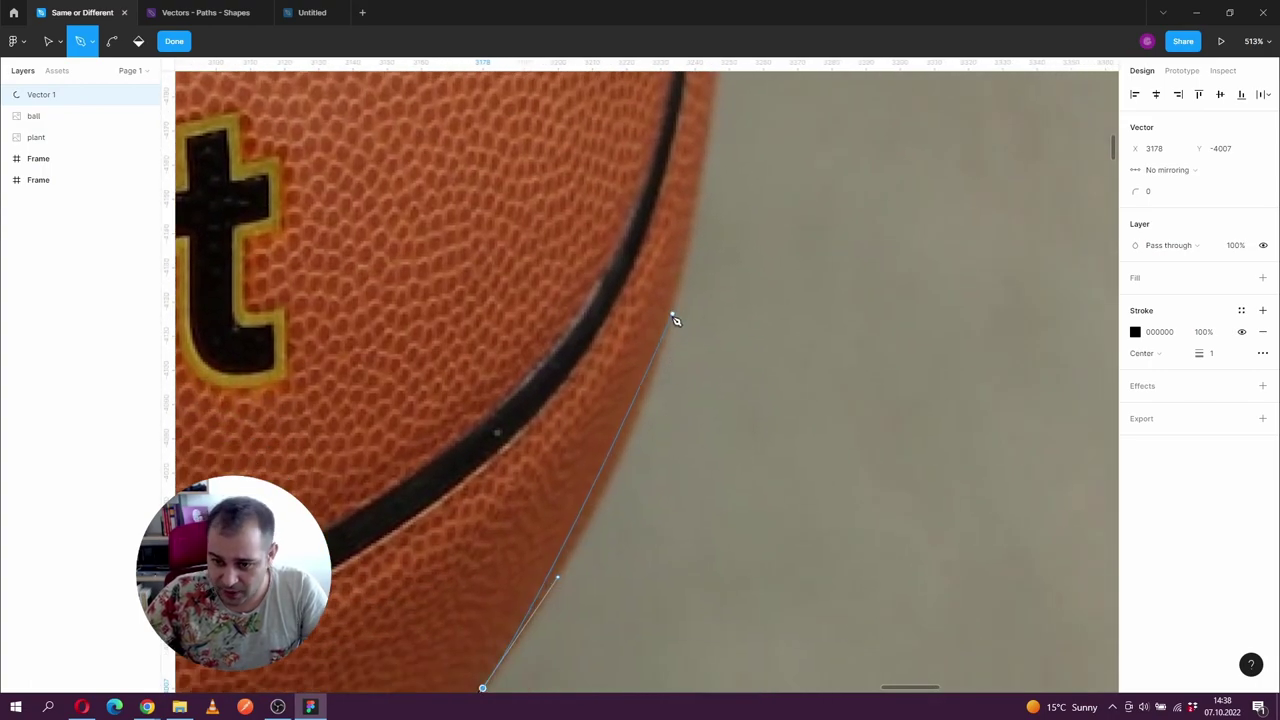
drag(672, 323, 720, 180)
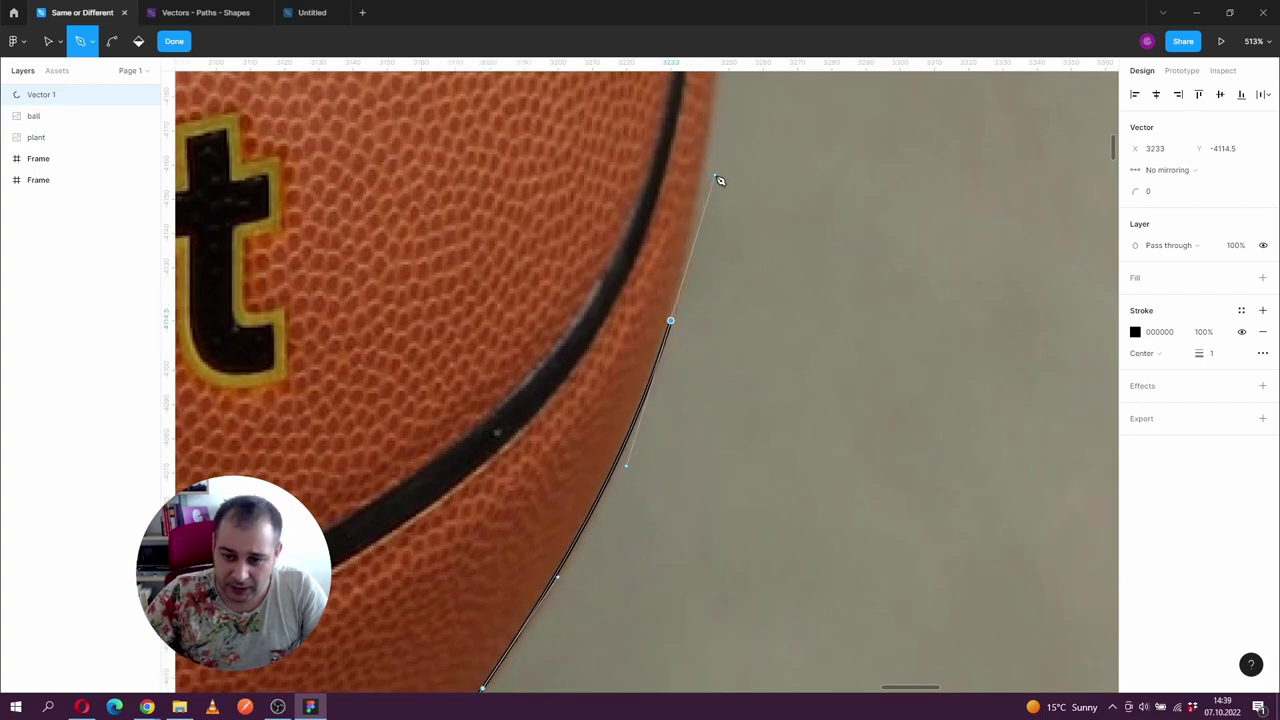
Carry the path up the ball's right edge and around the end of the thick middle seam to X 3243.5, Y -4241.5
scroll(680, 280, down, 5)
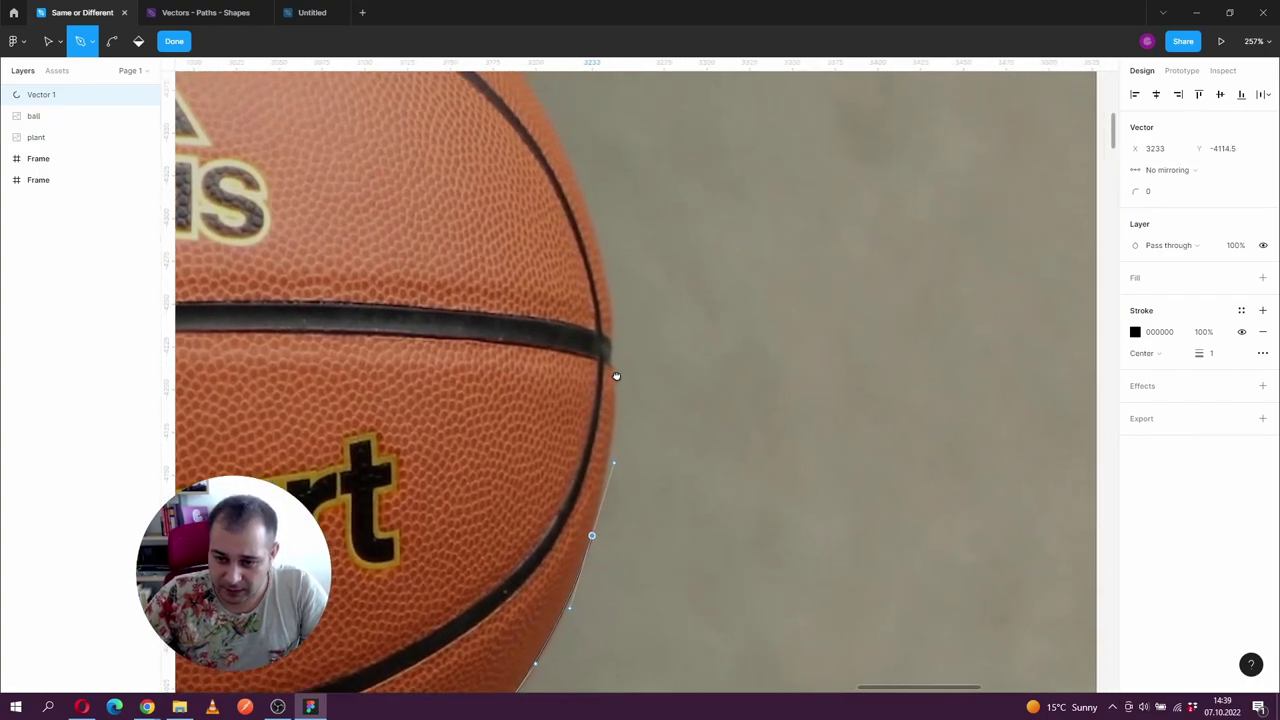
scroll(616, 376, down, 1)
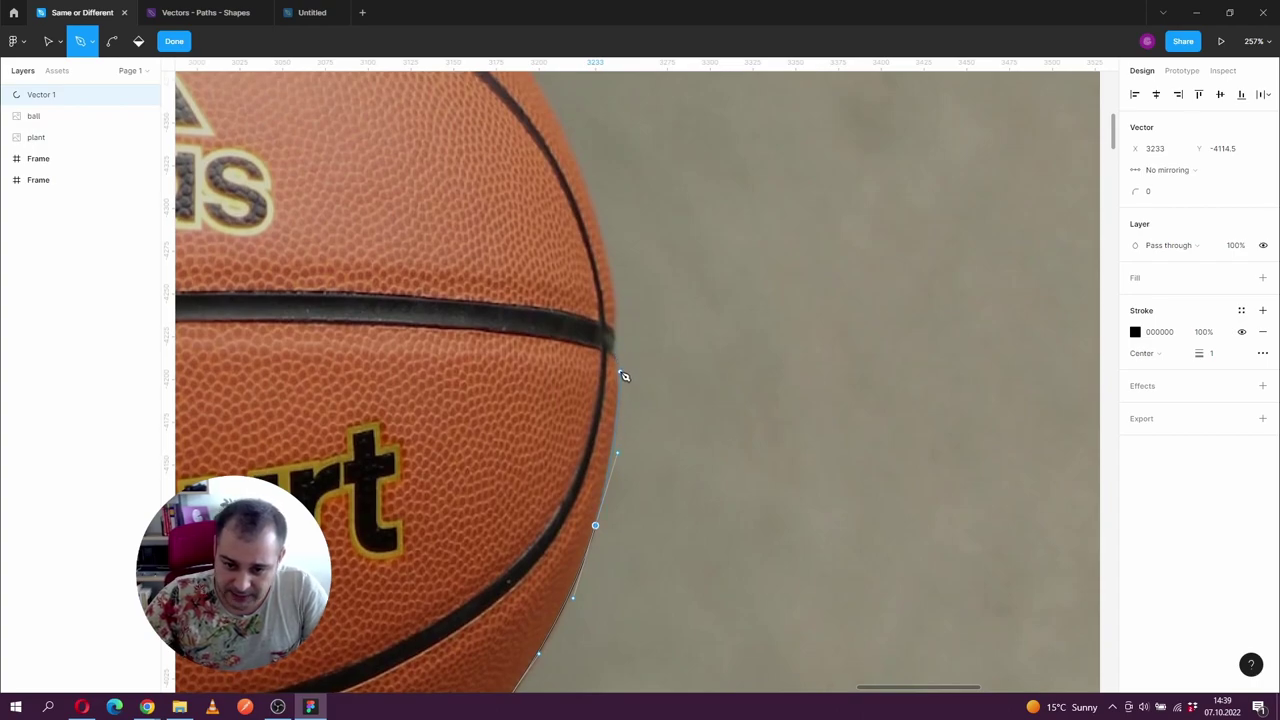
click(621, 374)
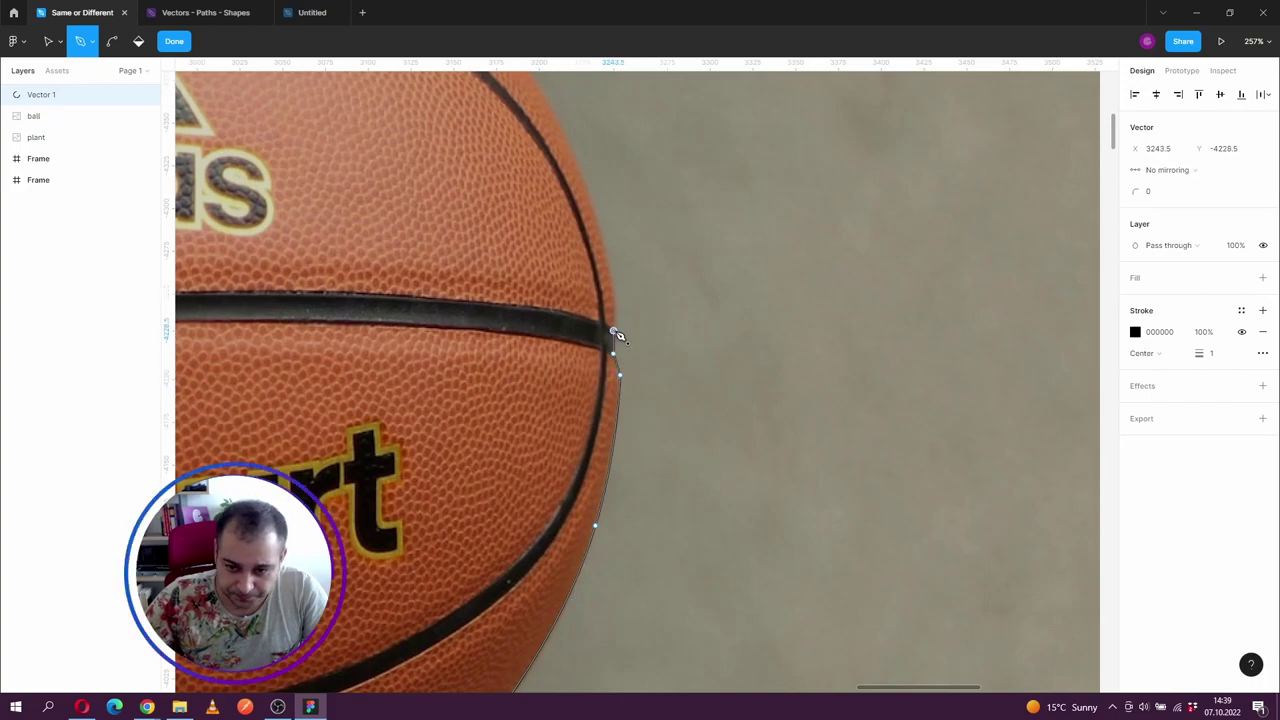
click(613, 330)
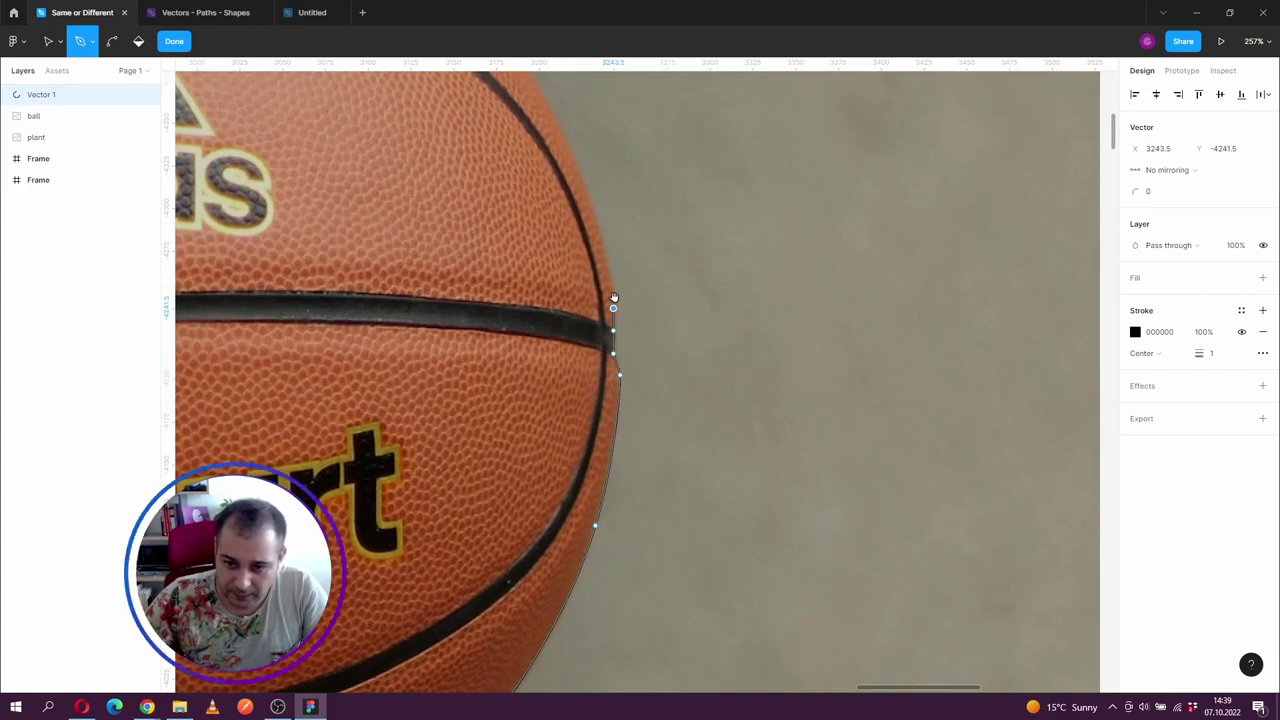
click(613, 298)
Trace the ball's upper-right edge with curved points and close the path at its starting point on the top edge
scroll(612, 400, up, 5)
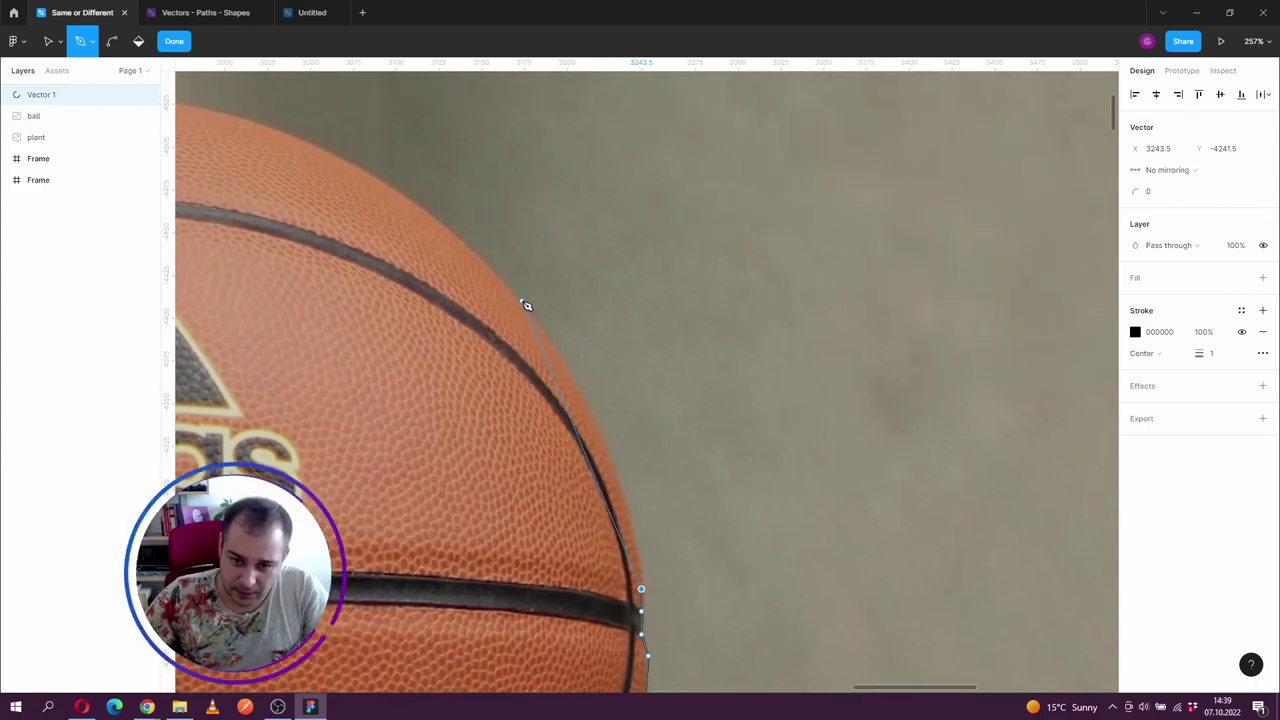
drag(521, 300, 443, 216)
drag(317, 231, 737, 466)
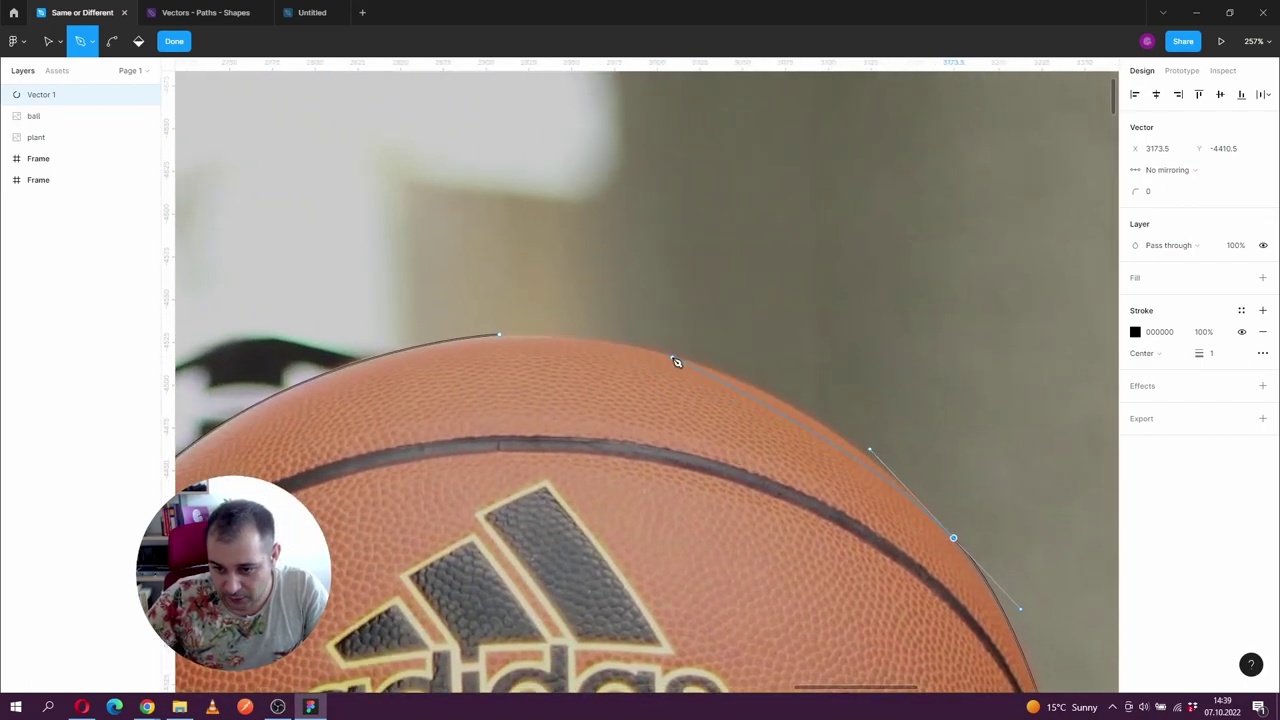
drag(672, 355, 644, 349)
click(629, 328)
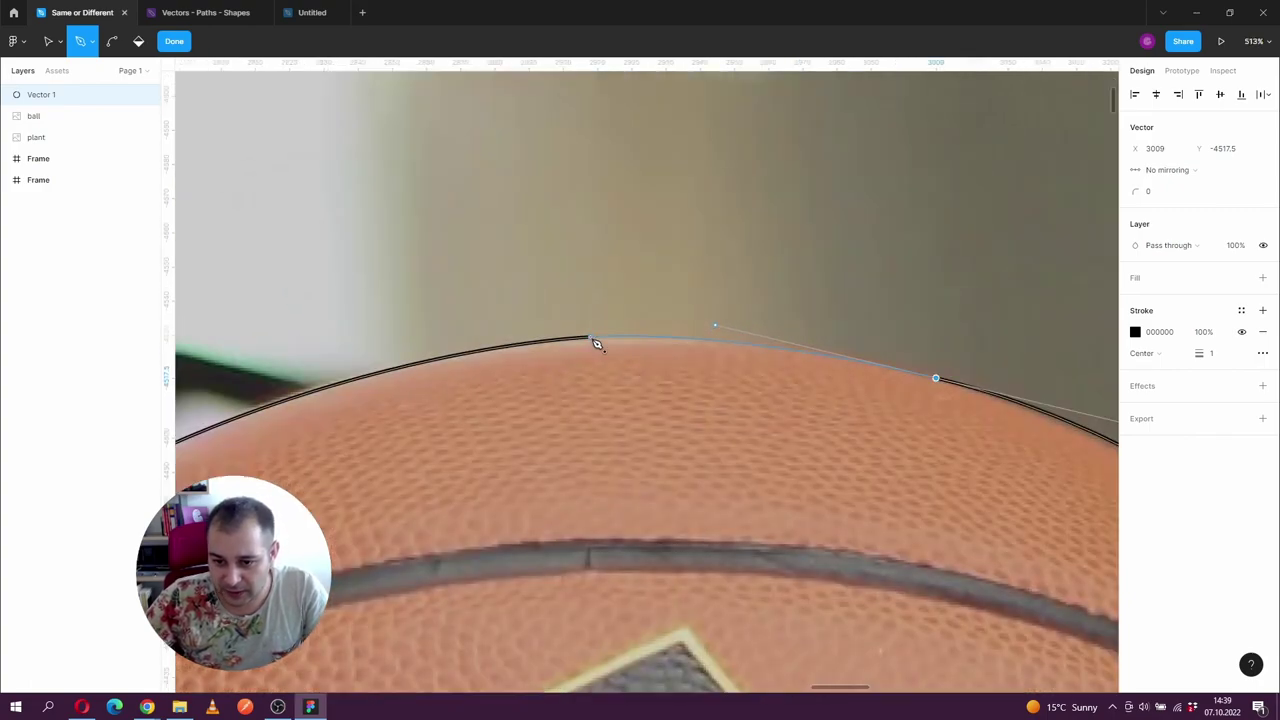
key(Escape)
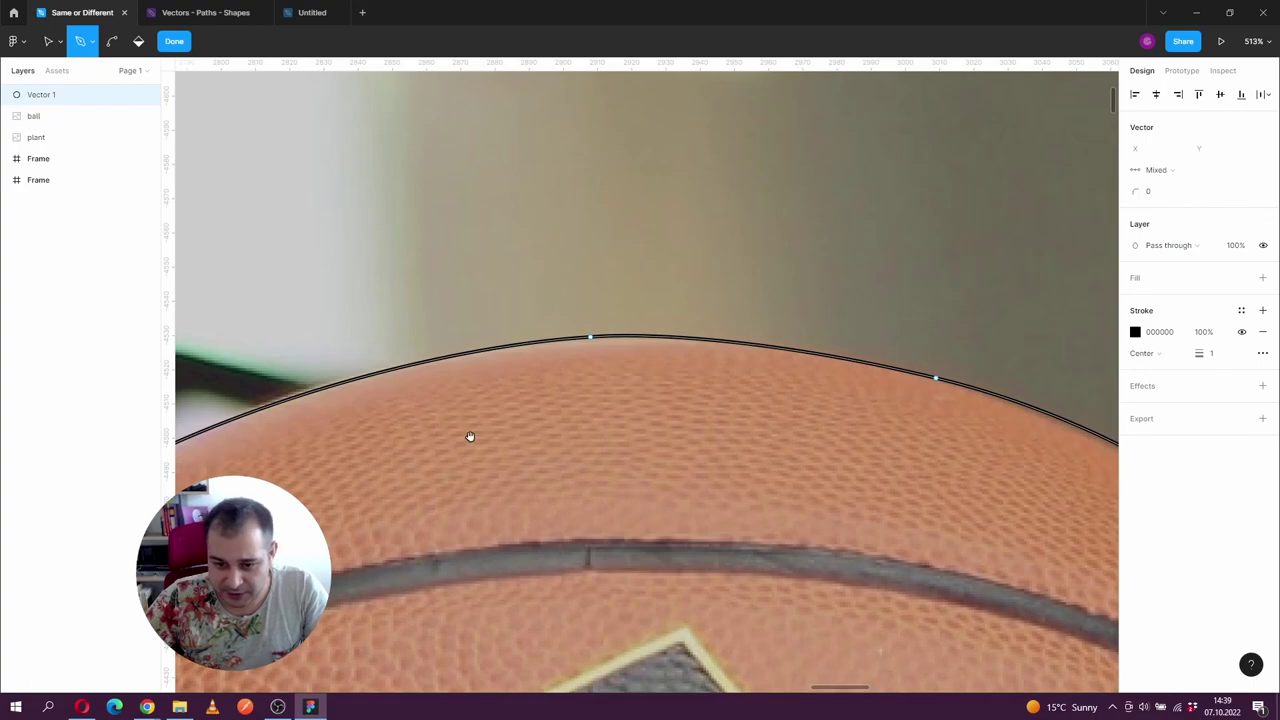
Examine the closed outline along the basketball's left side and bottom for how well it follows the edge
drag(470, 436, 888, 311)
drag(452, 440, 781, 278)
drag(612, 462, 676, 251)
drag(578, 488, 657, 244)
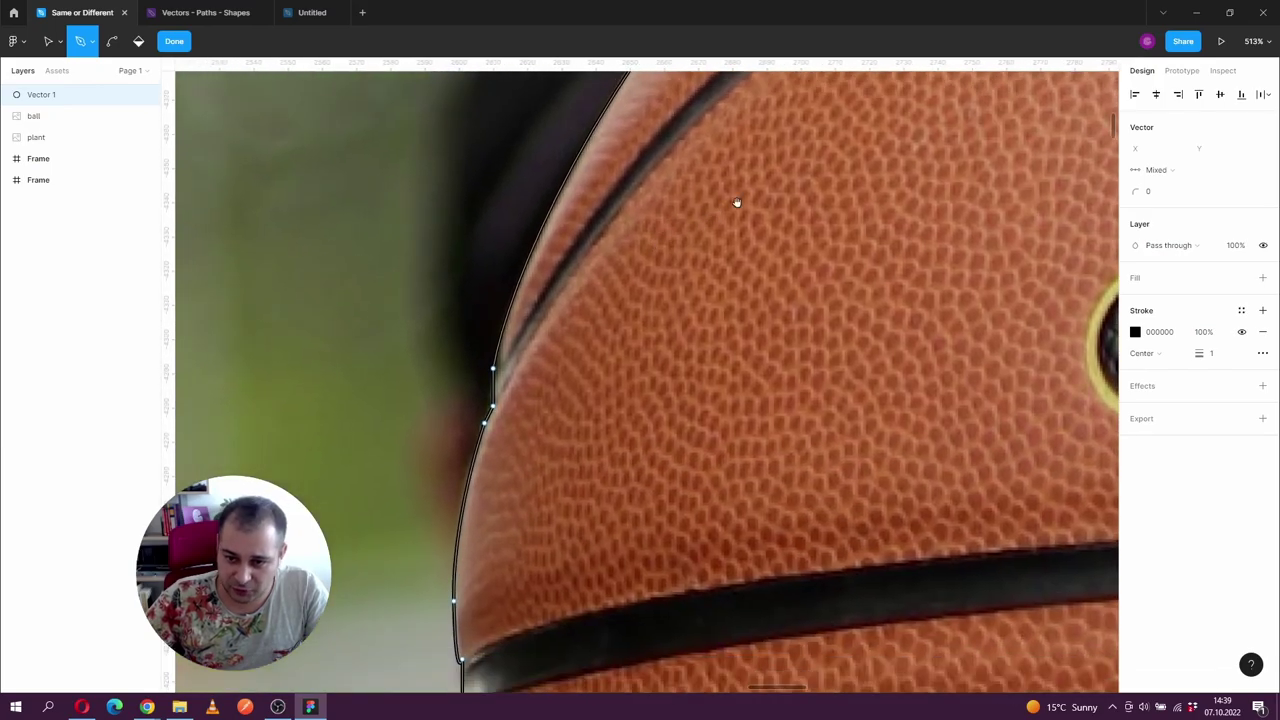
scroll(531, 420, down, 3)
scroll(734, 149, up, 3)
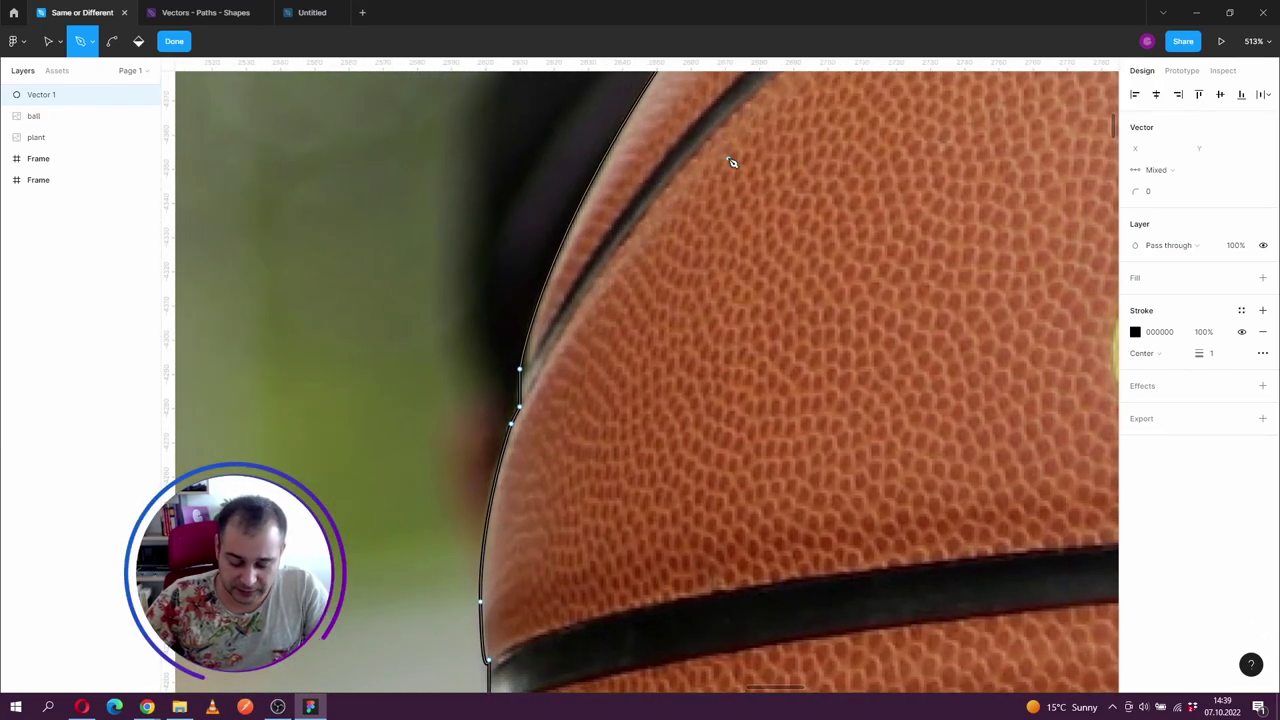
scroll(660, 300, down, 3)
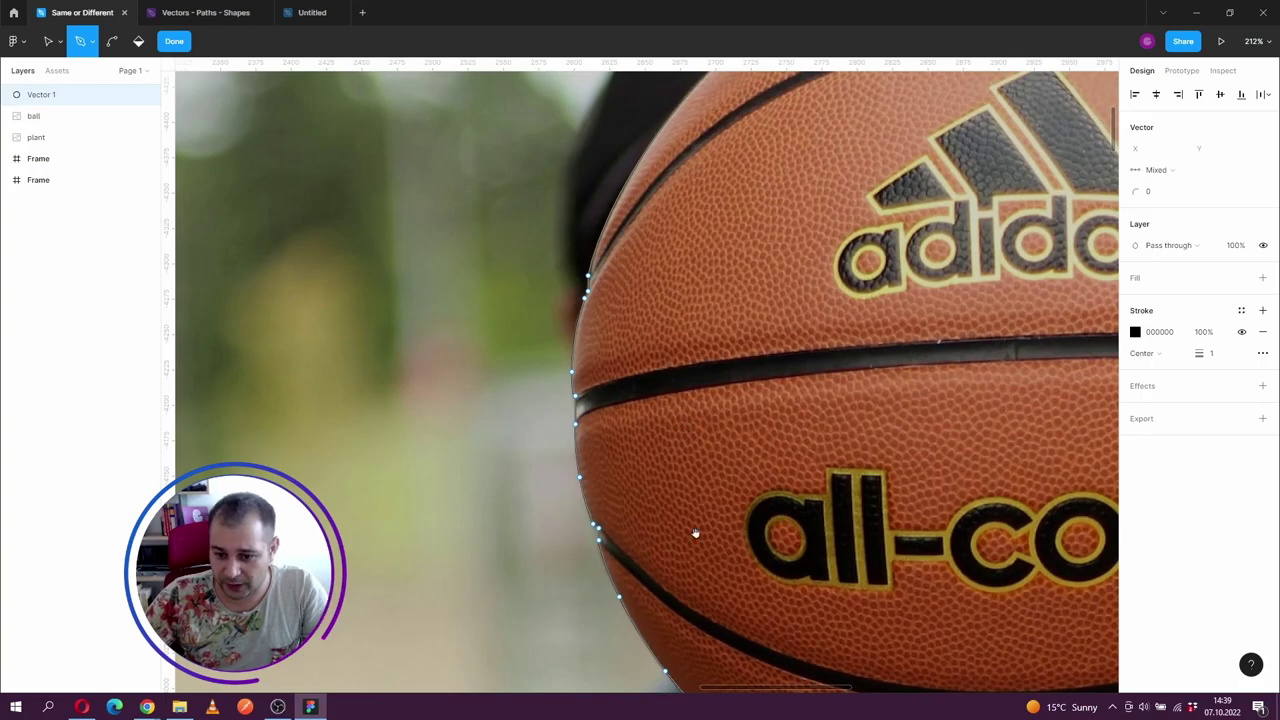
drag(686, 534, 374, 356)
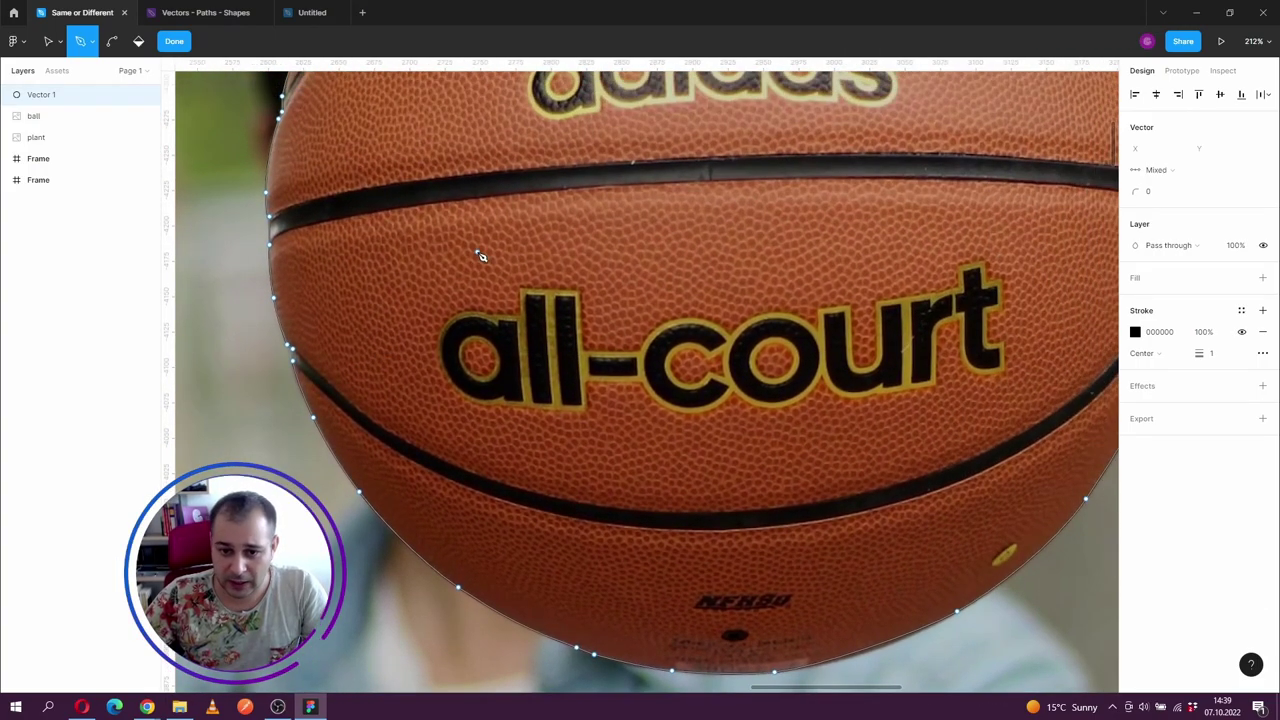
scroll(485, 240, down, 3)
scroll(620, 180, up, 1)
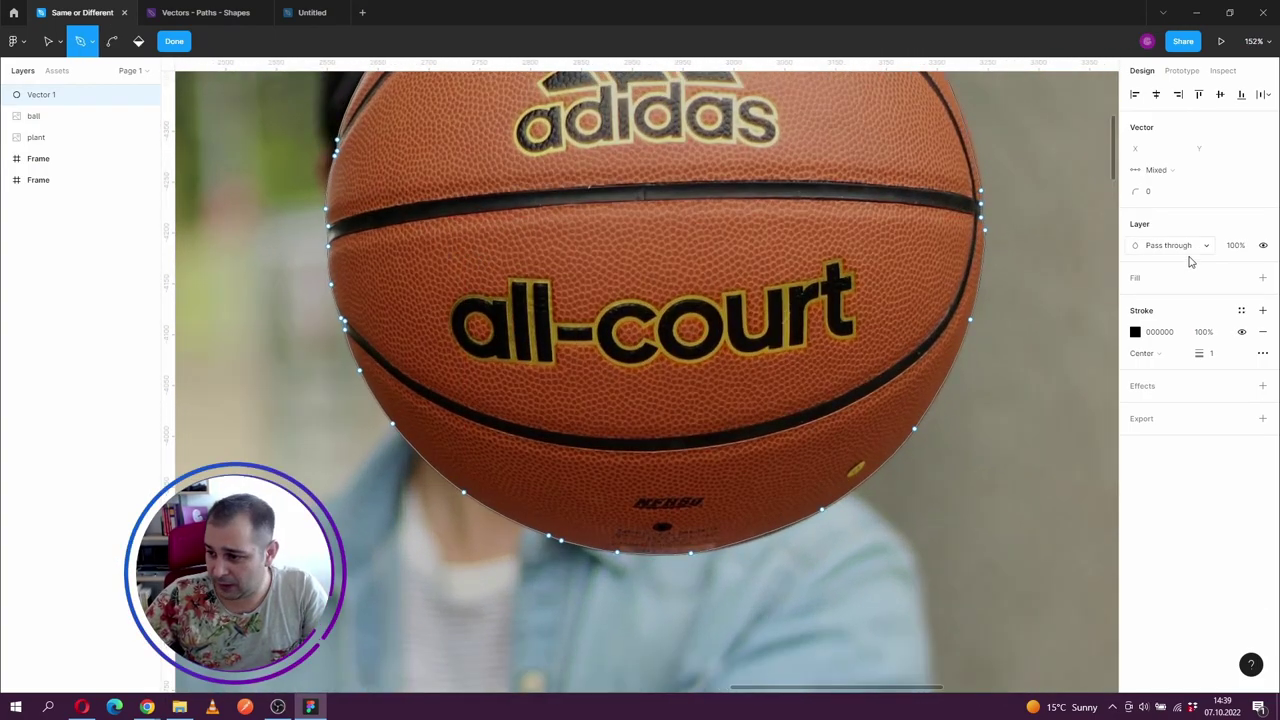
Add a D9D9D9 fill to the closed basketball outline and view the whole shape over the photo
click(1262, 278)
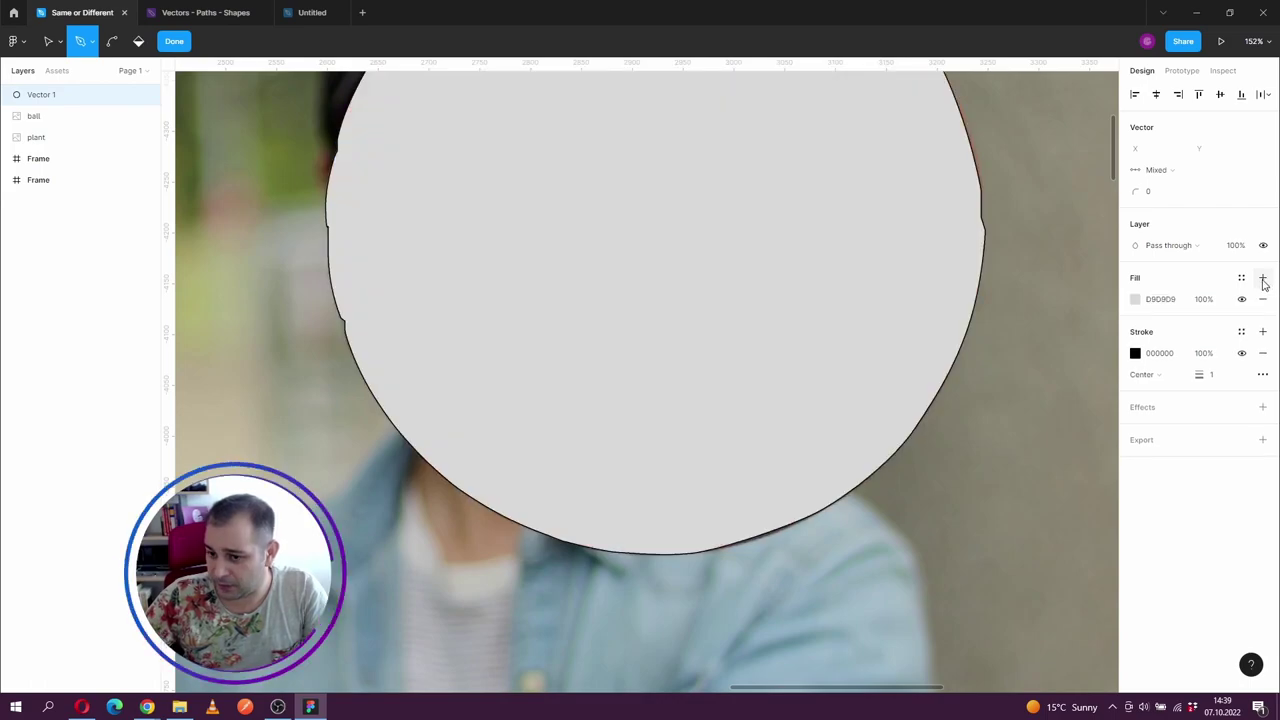
scroll(771, 300, up, 2)
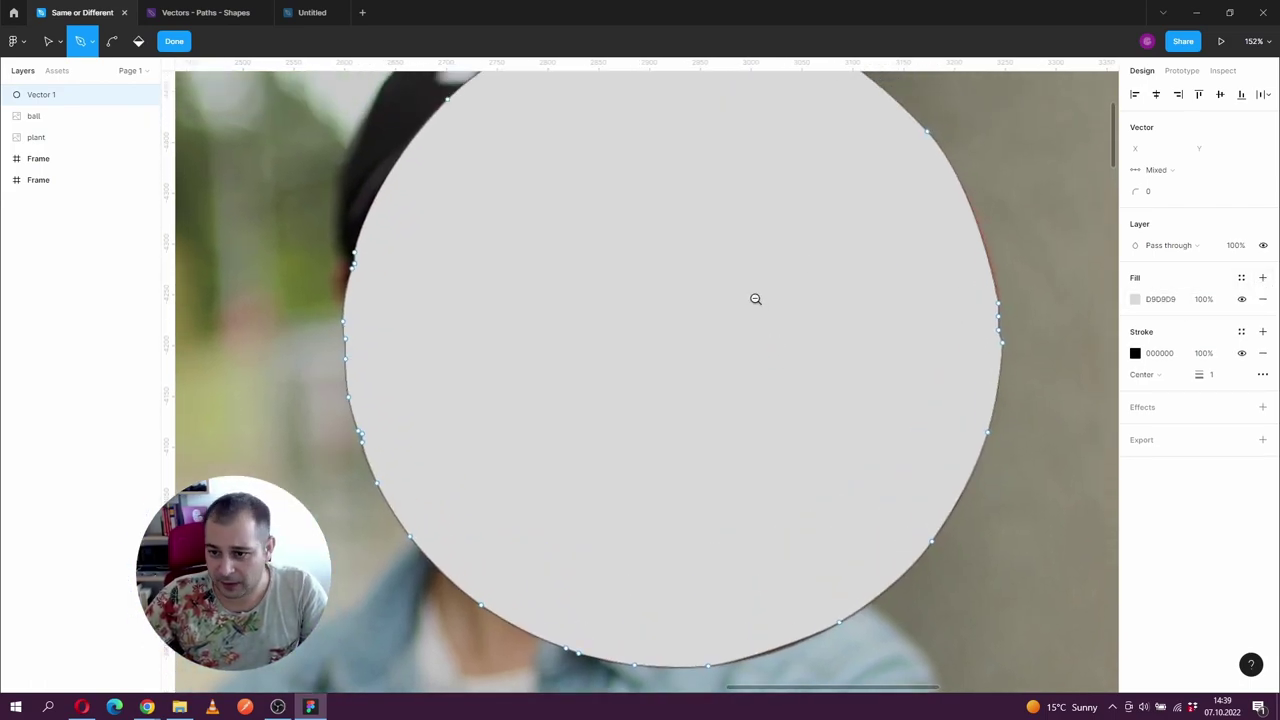
alt+click(687, 286)
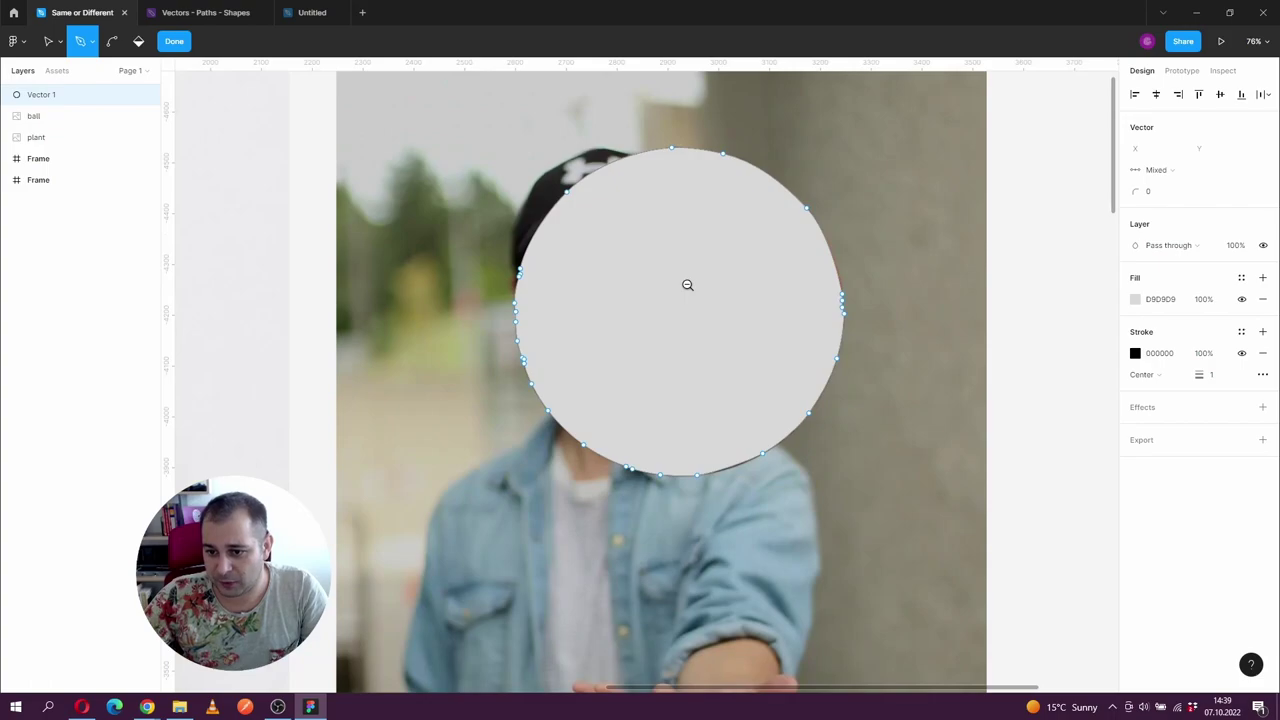
Move the Vector 1 outline directly beneath the ball photo in the layer order
key(ctrl)
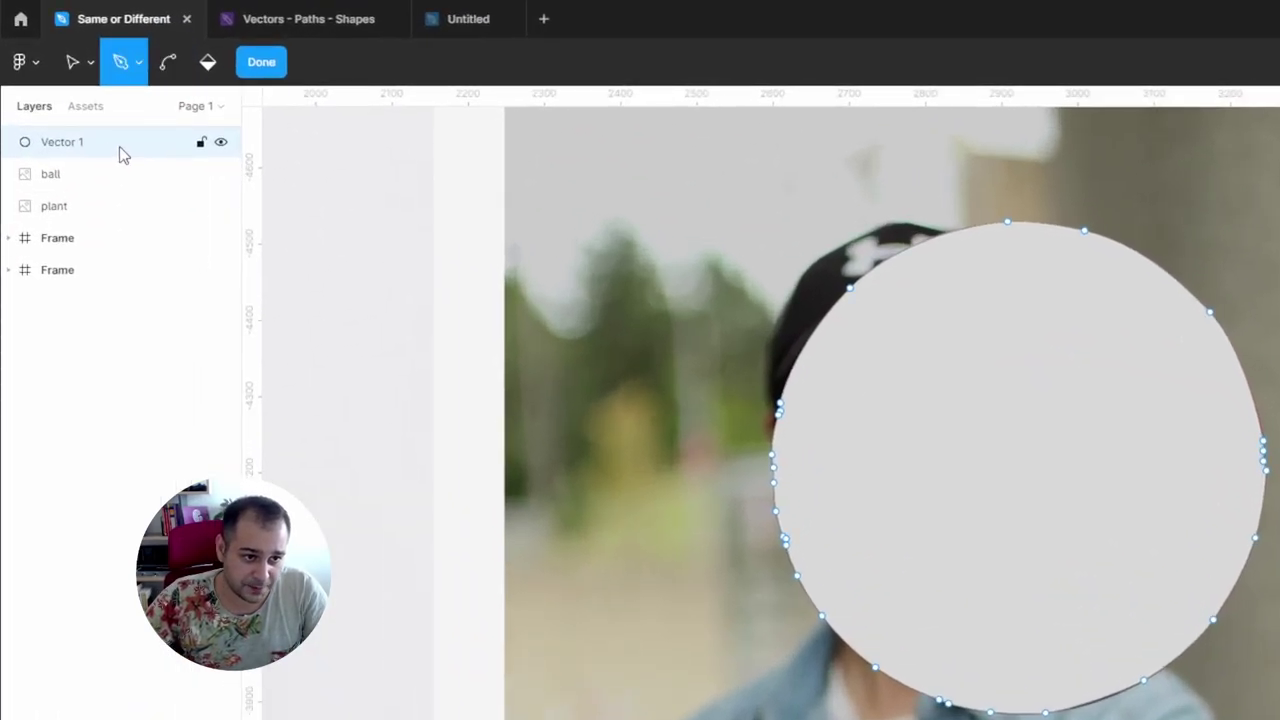
drag(80, 97, 79, 127)
drag(115, 197, 115, 197)
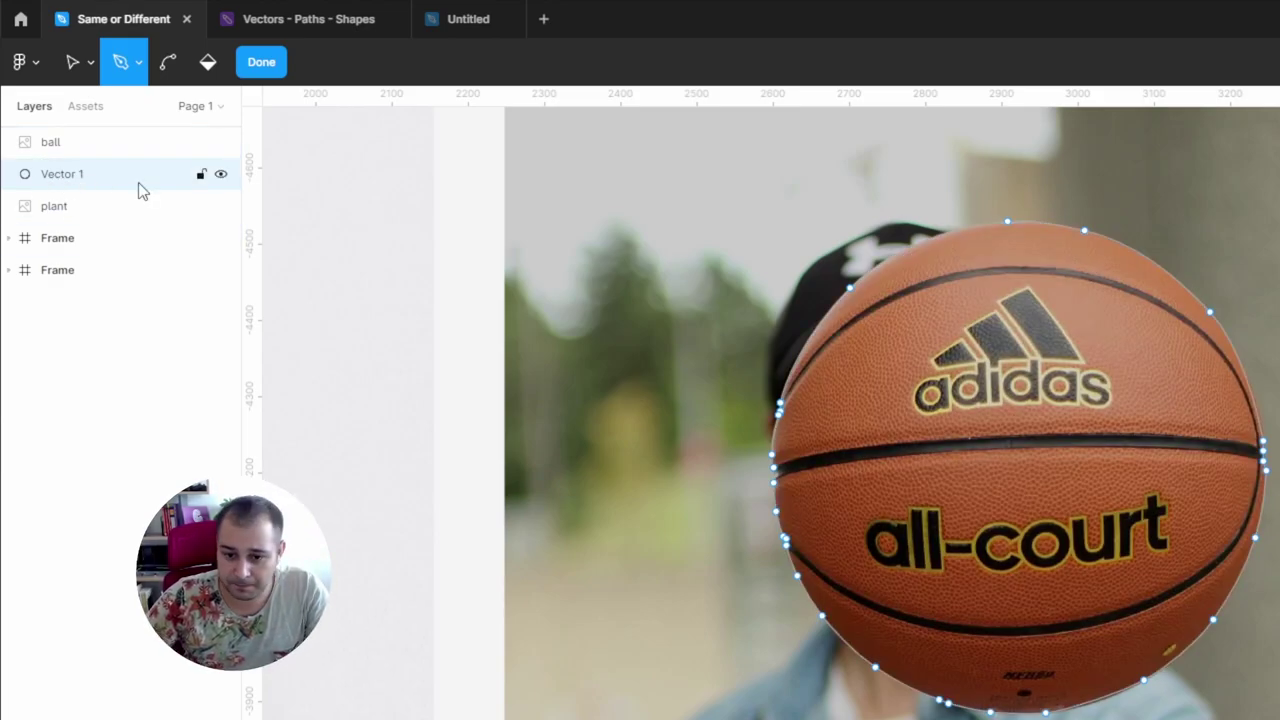
Select the ball photo together with Vector 1, apply Use as mask to cut out the basketball, and clear the selection
click(90, 152)
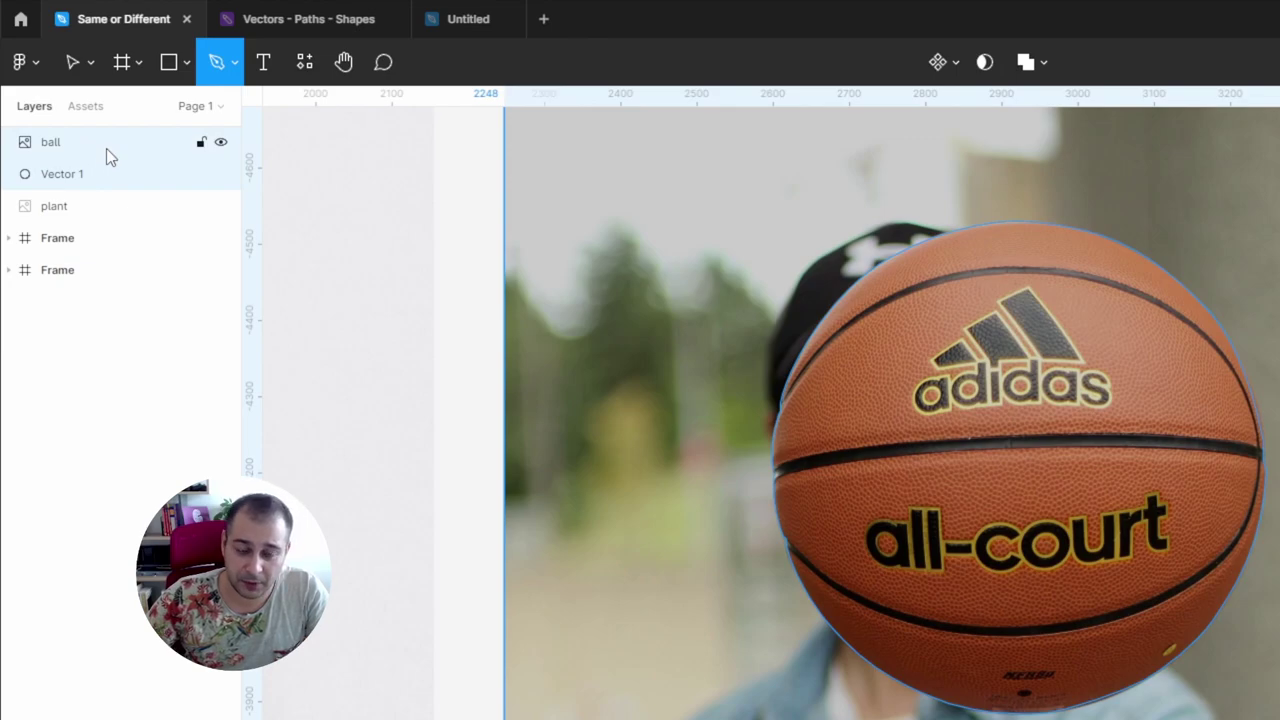
right_click(868, 424)
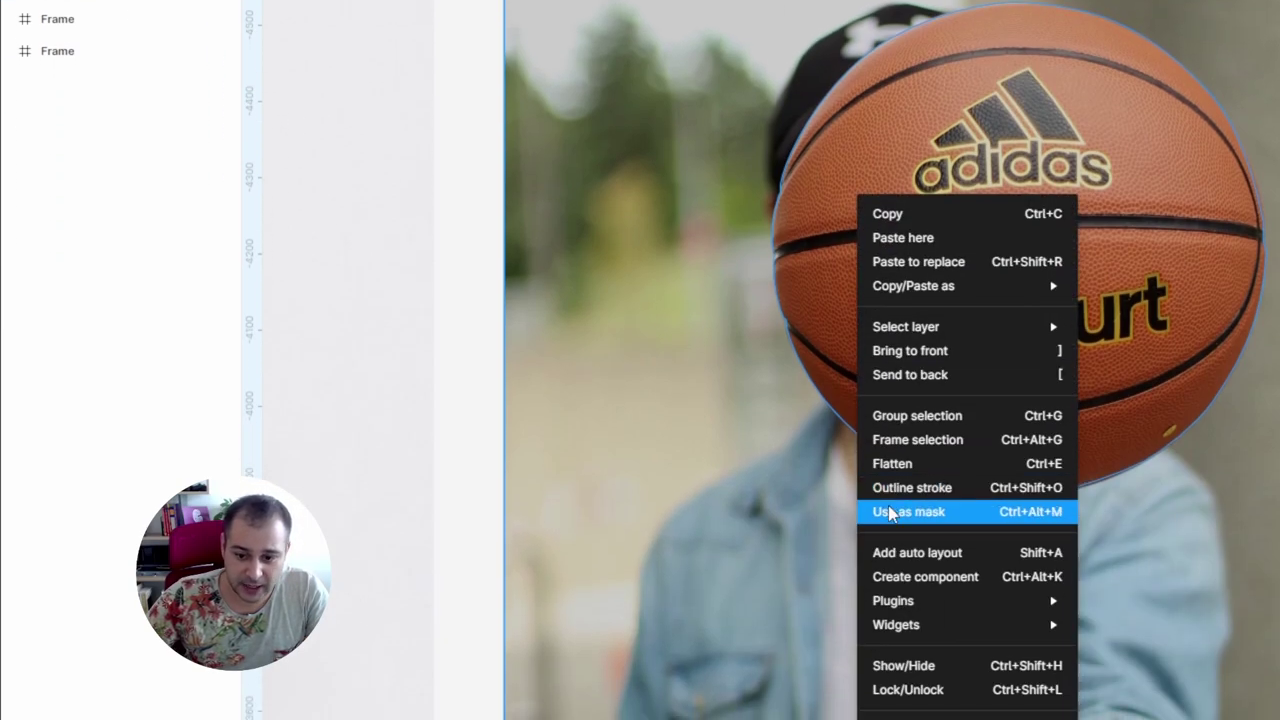
click(889, 515)
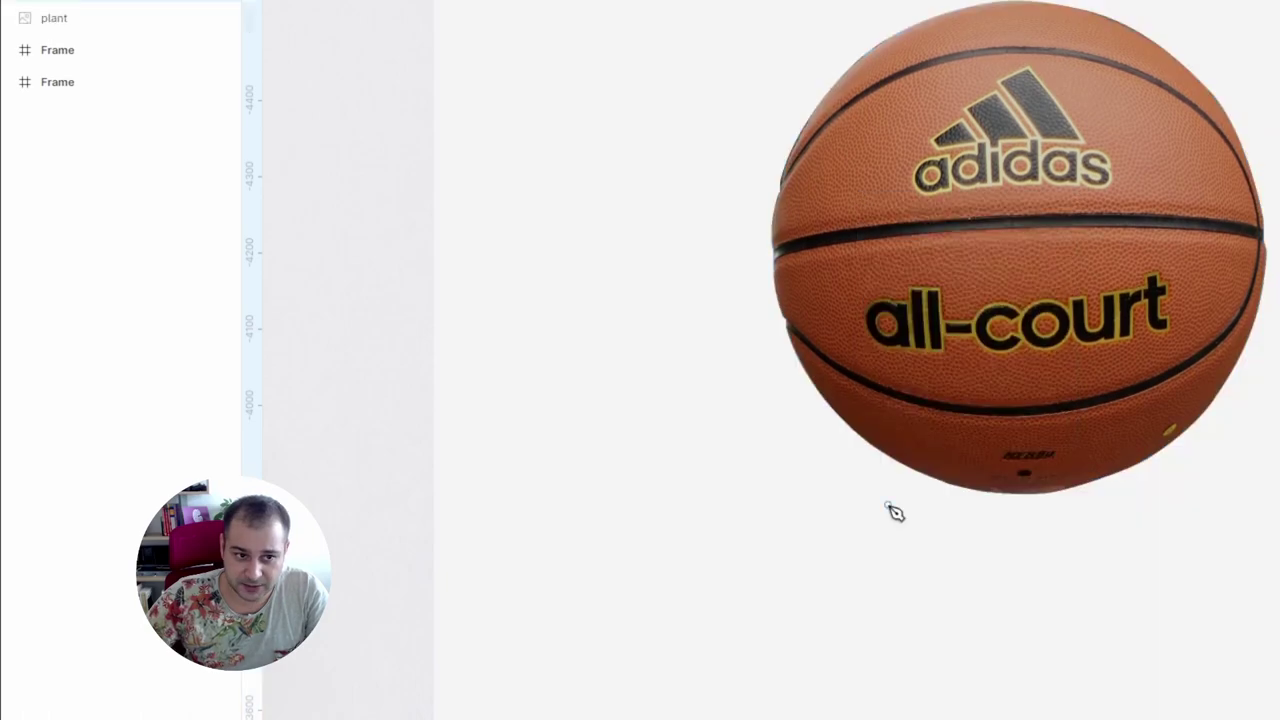
click(710, 301)
click(1110, 374)
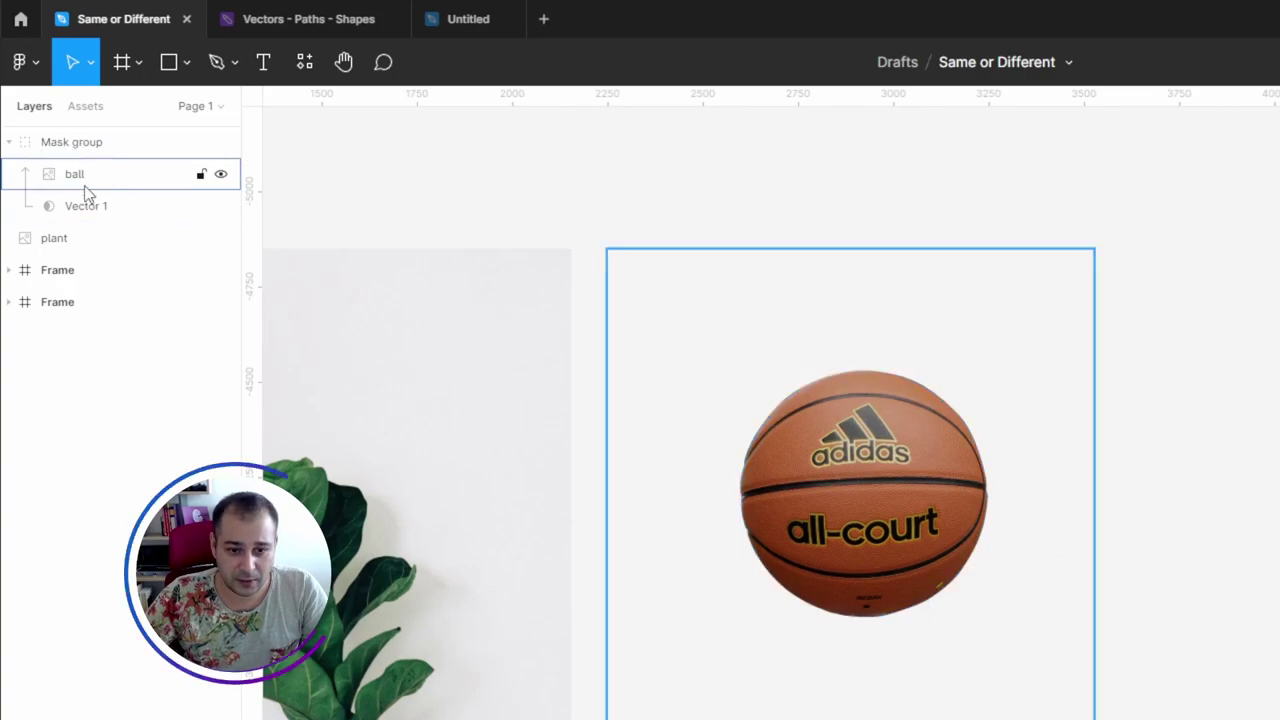
Reposition the masked basketball group on the canvas, beside the plant photo
drag(849, 489, 884, 397)
drag(797, 418, 900, 417)
drag(727, 569, 864, 520)
drag(857, 370, 1005, 228)
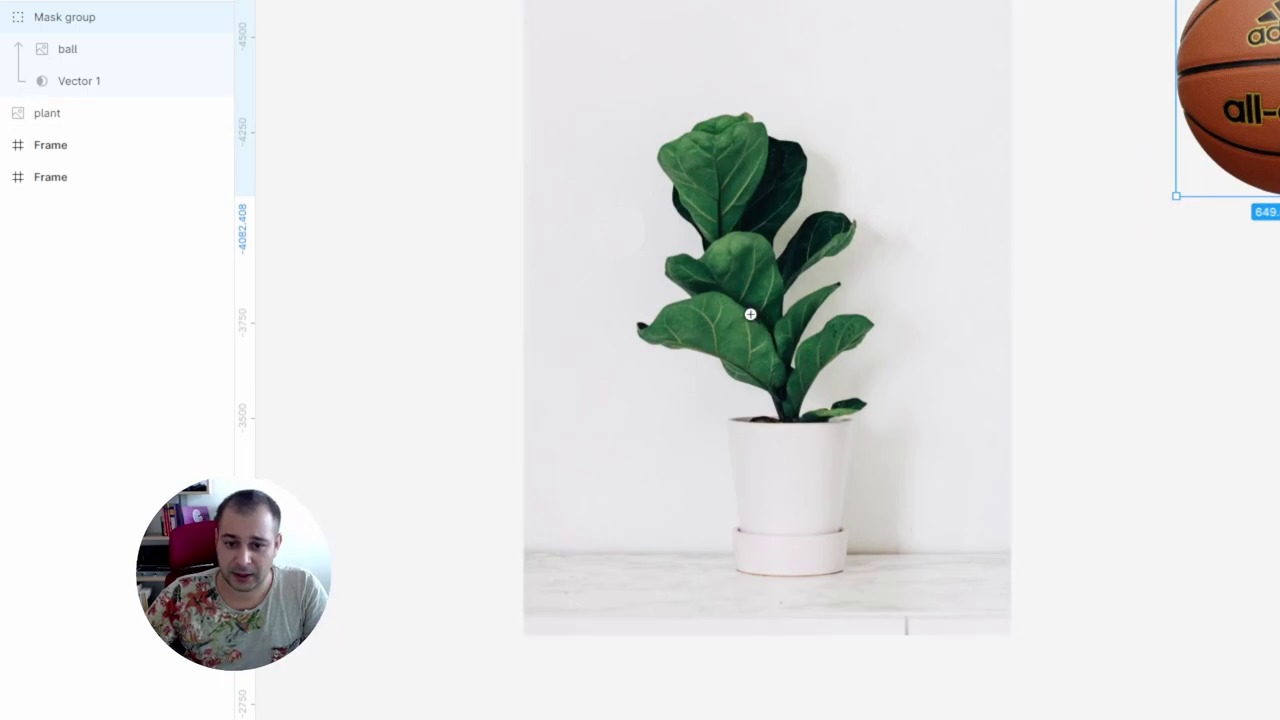
Examine the potted plant photo from the leaves down to the base of the pot
scroll(749, 309, up, 3)
scroll(737, 357, up, 3)
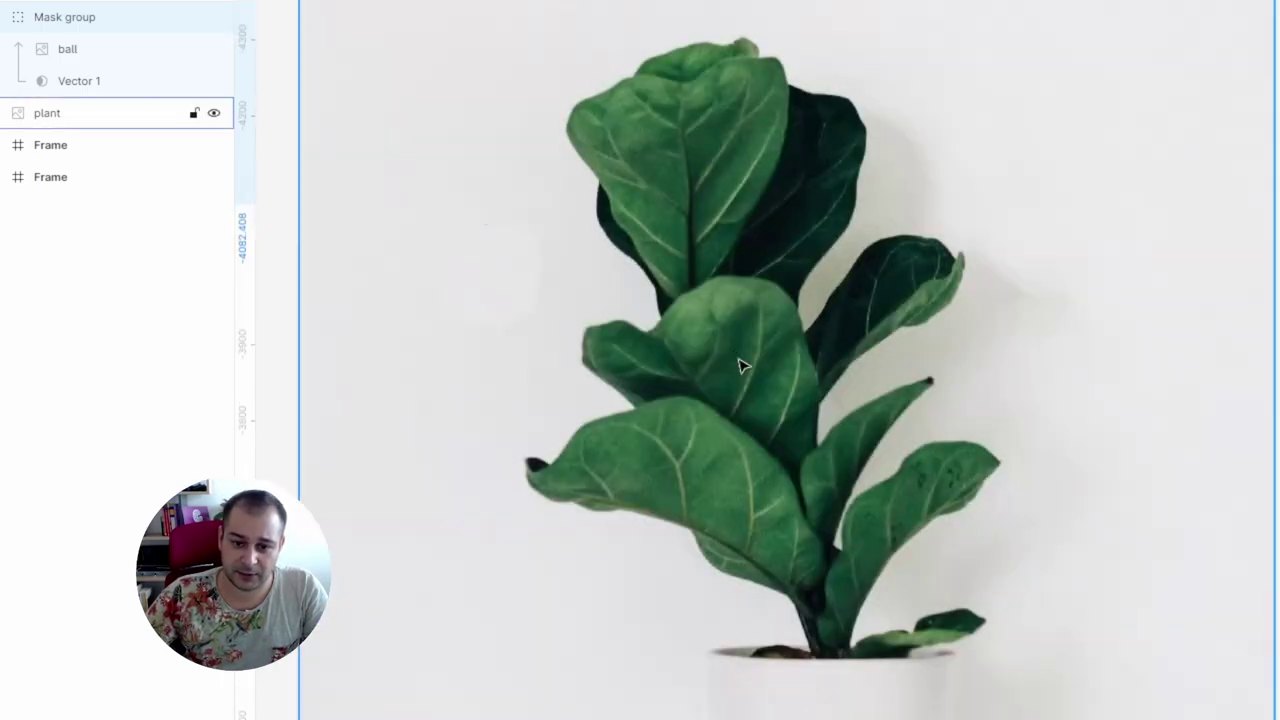
scroll(720, 450, down, 5)
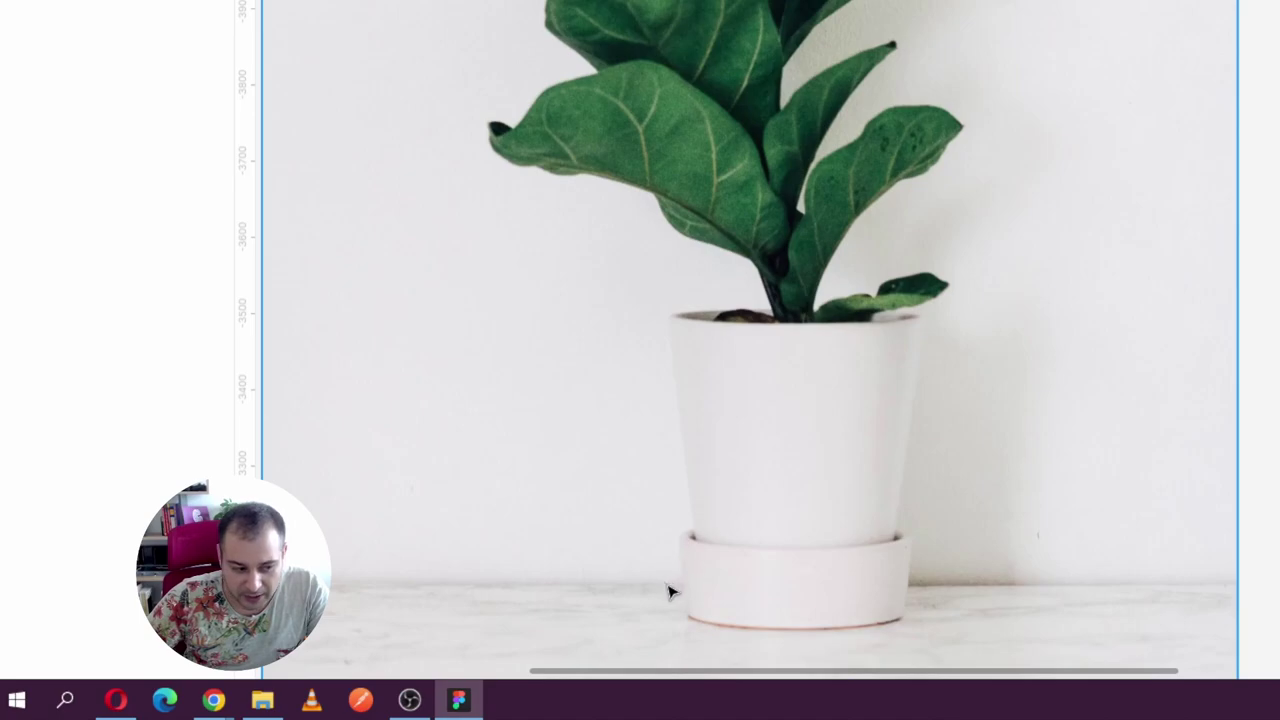
drag(700, 614, 705, 476)
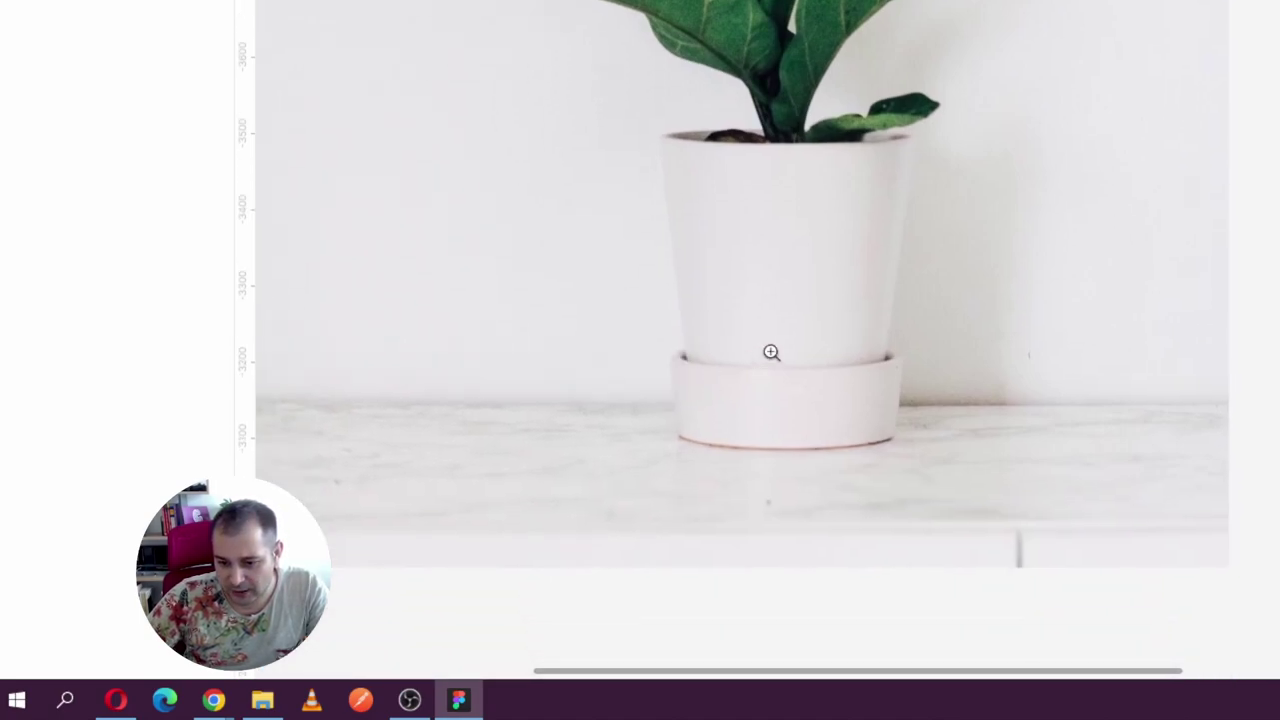
scroll(913, 224, up, 5)
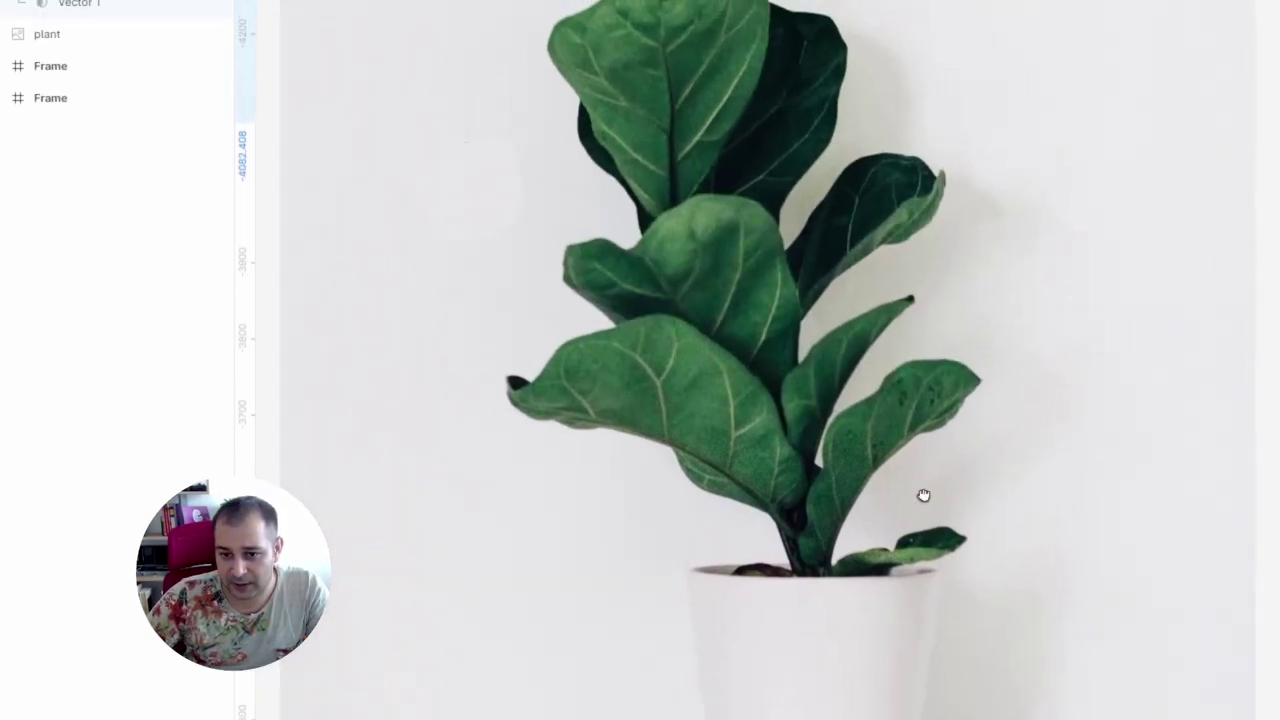